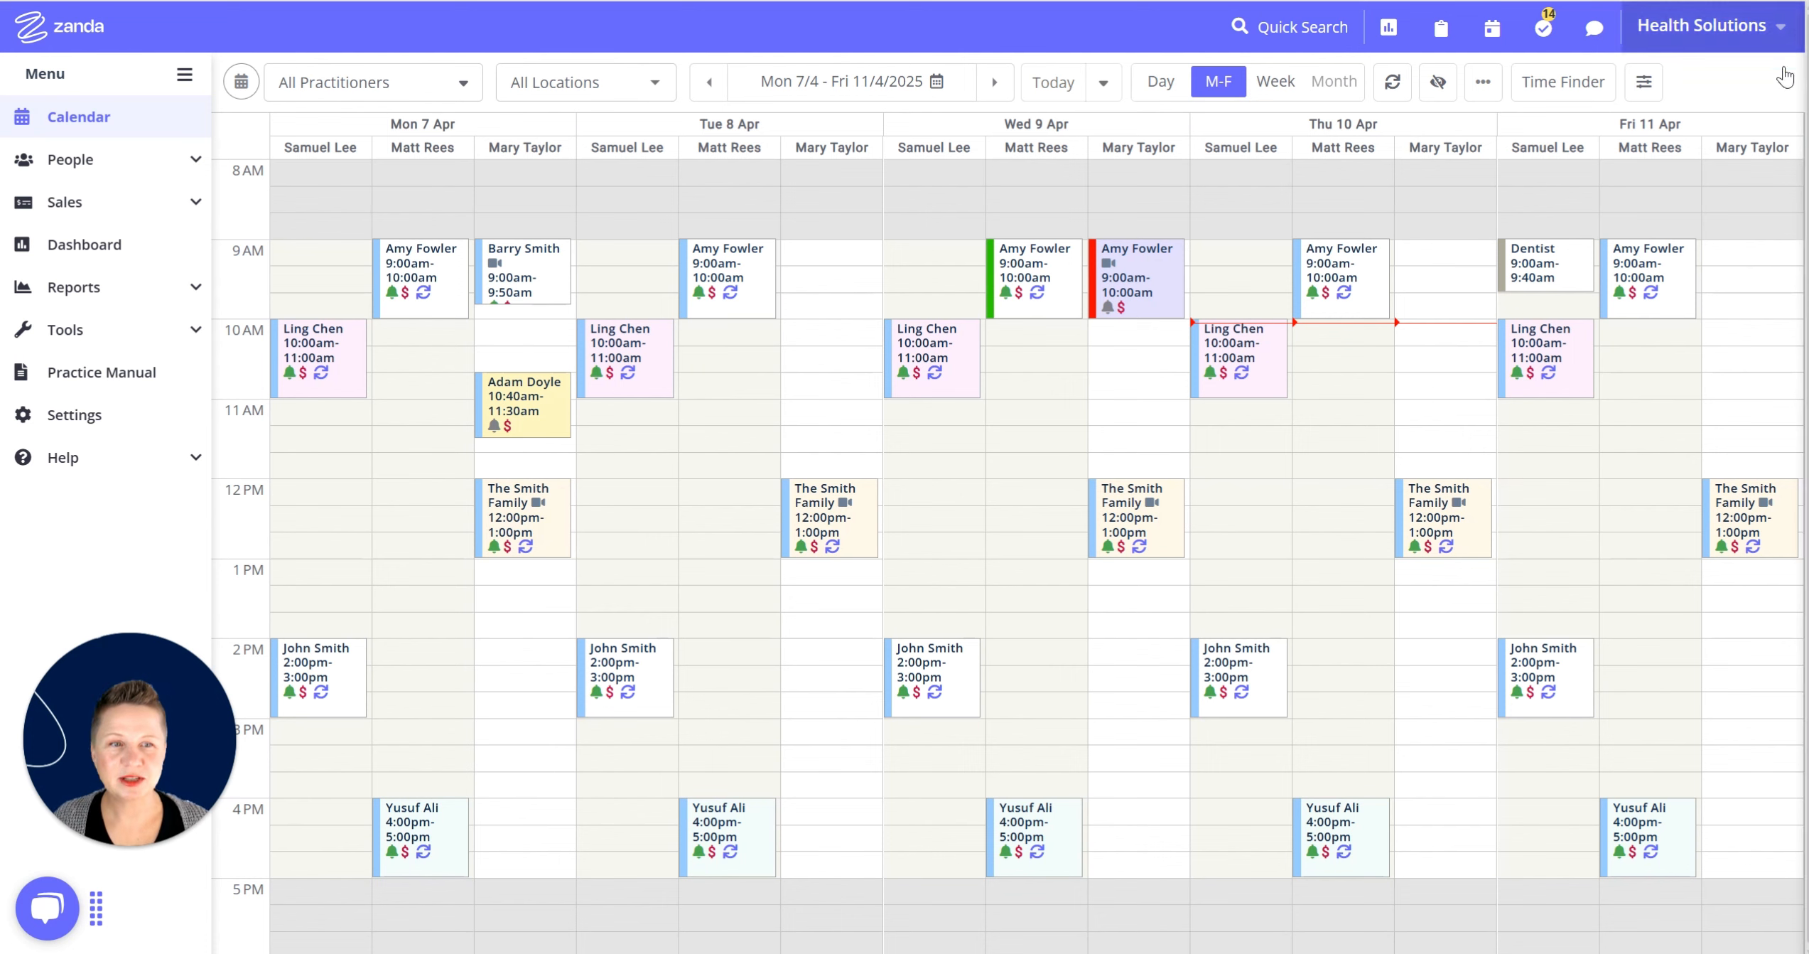
left_click_drag(1759, 248, 1766, 310)
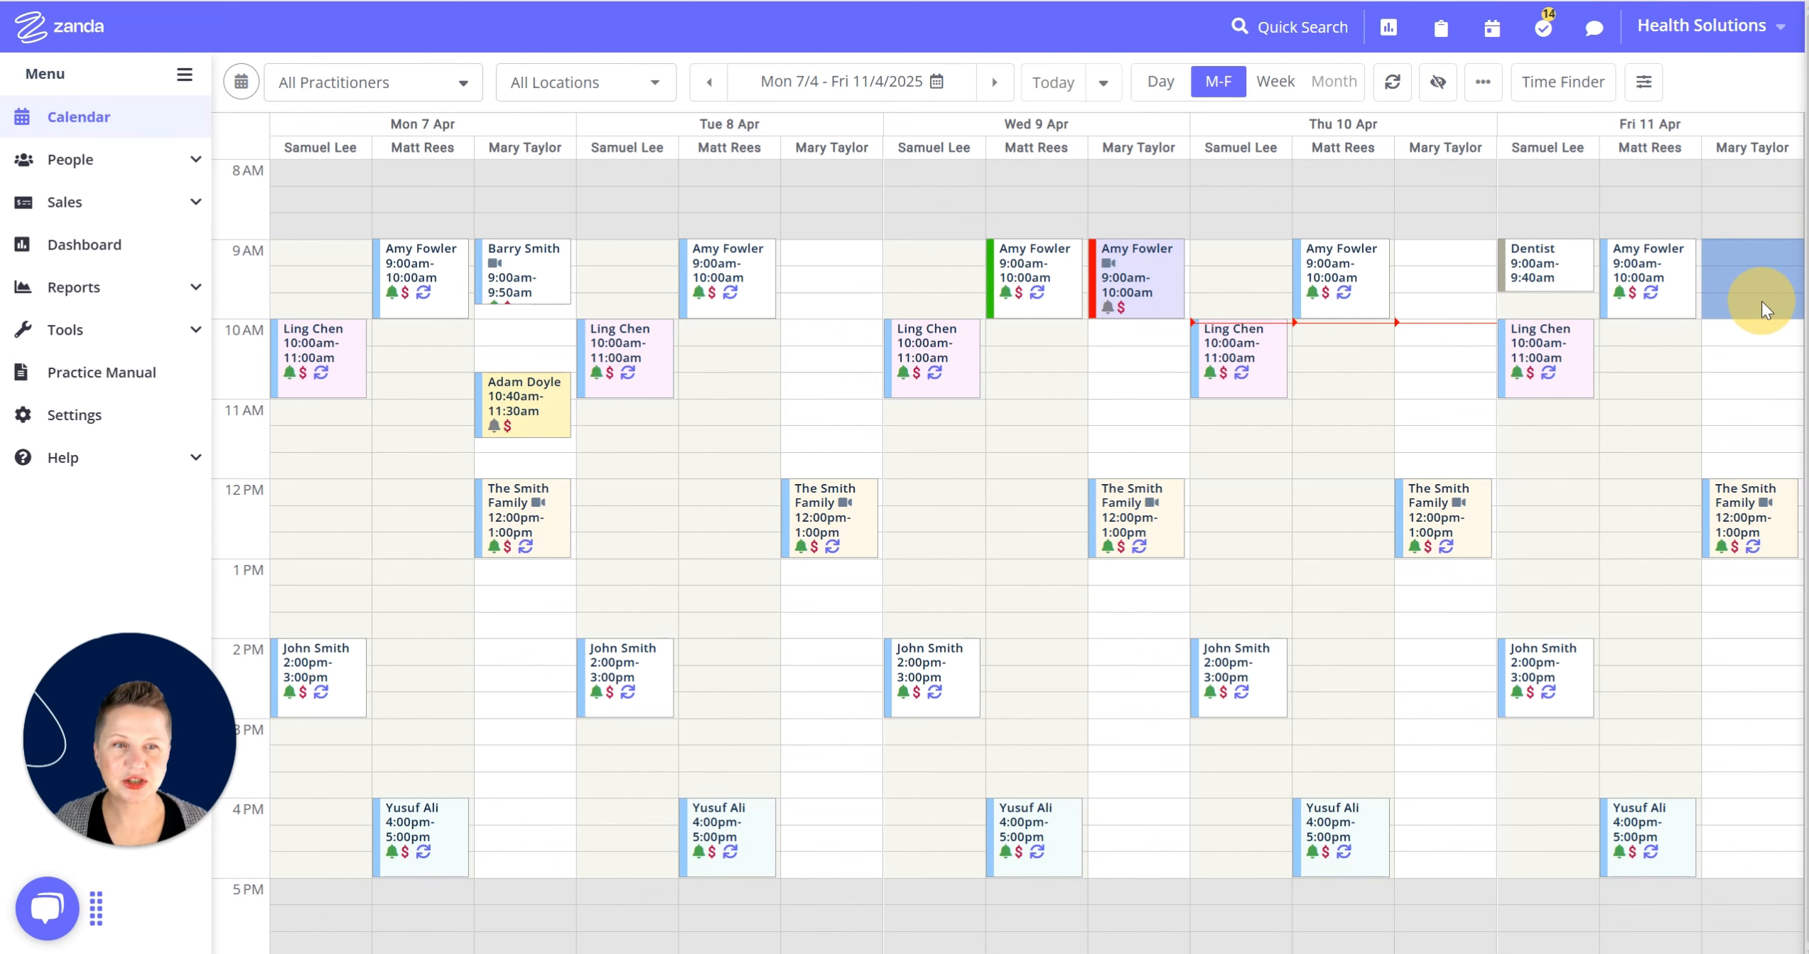
left_click_drag(1766, 311, 1766, 310)
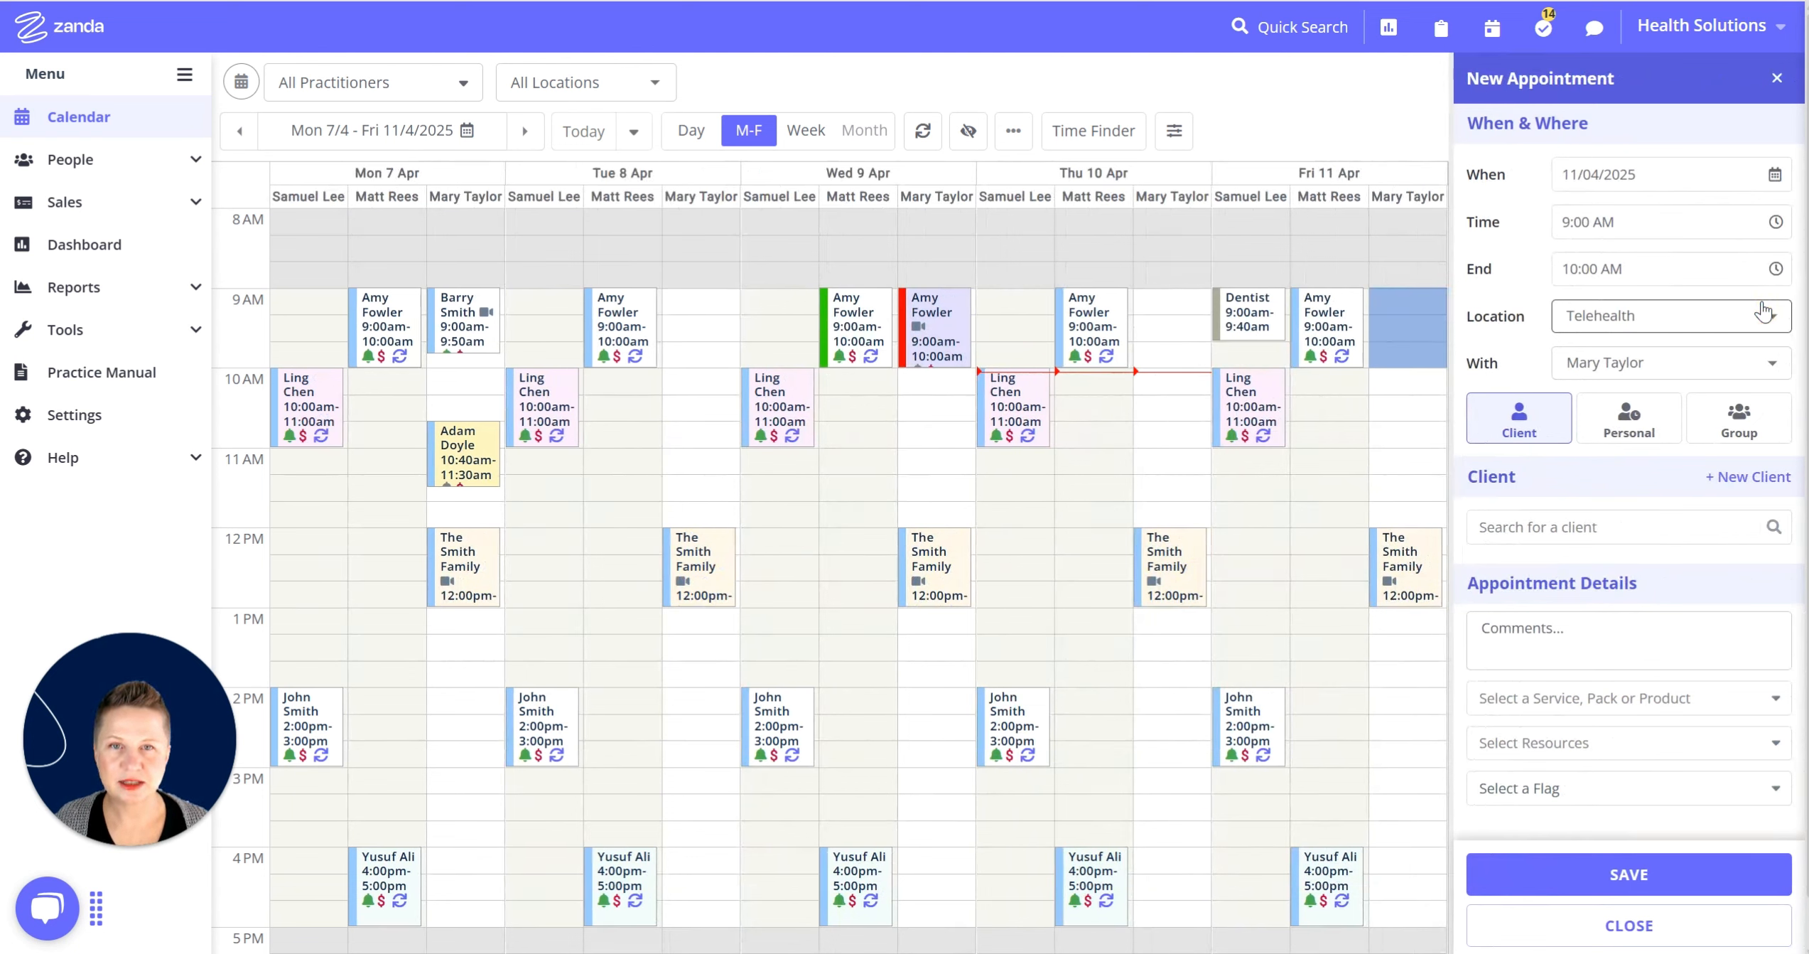
left_click(1599, 532)
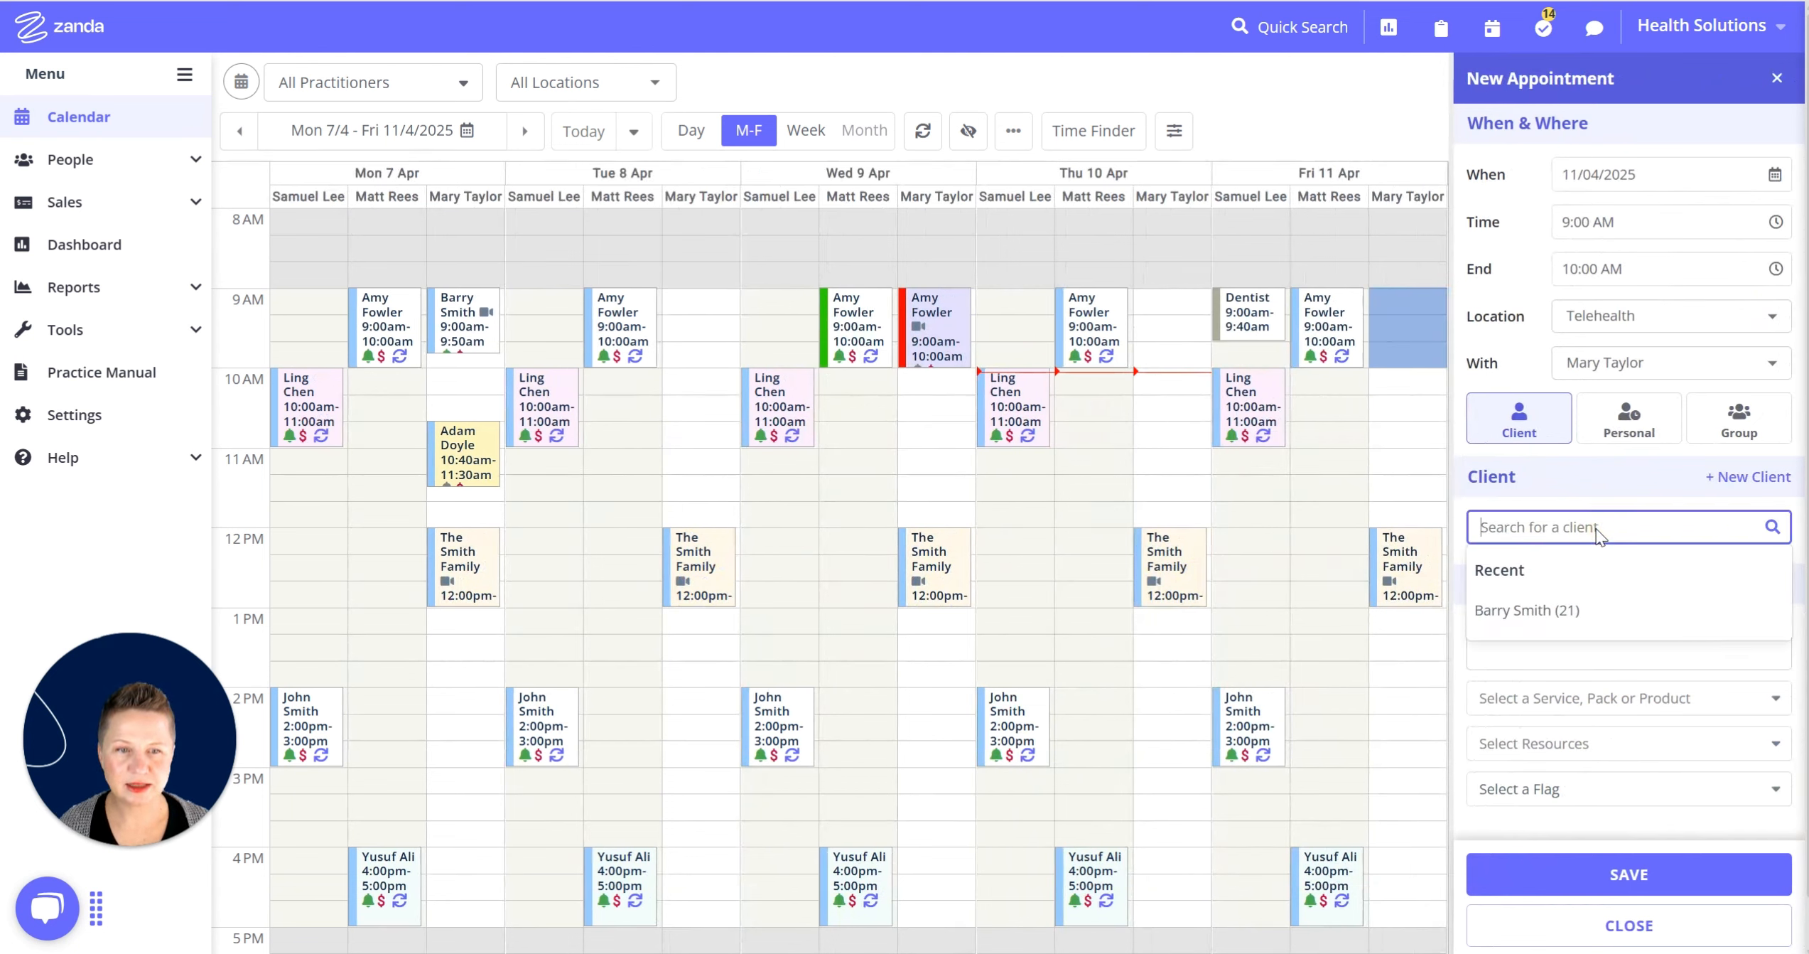
left_click(1550, 612)
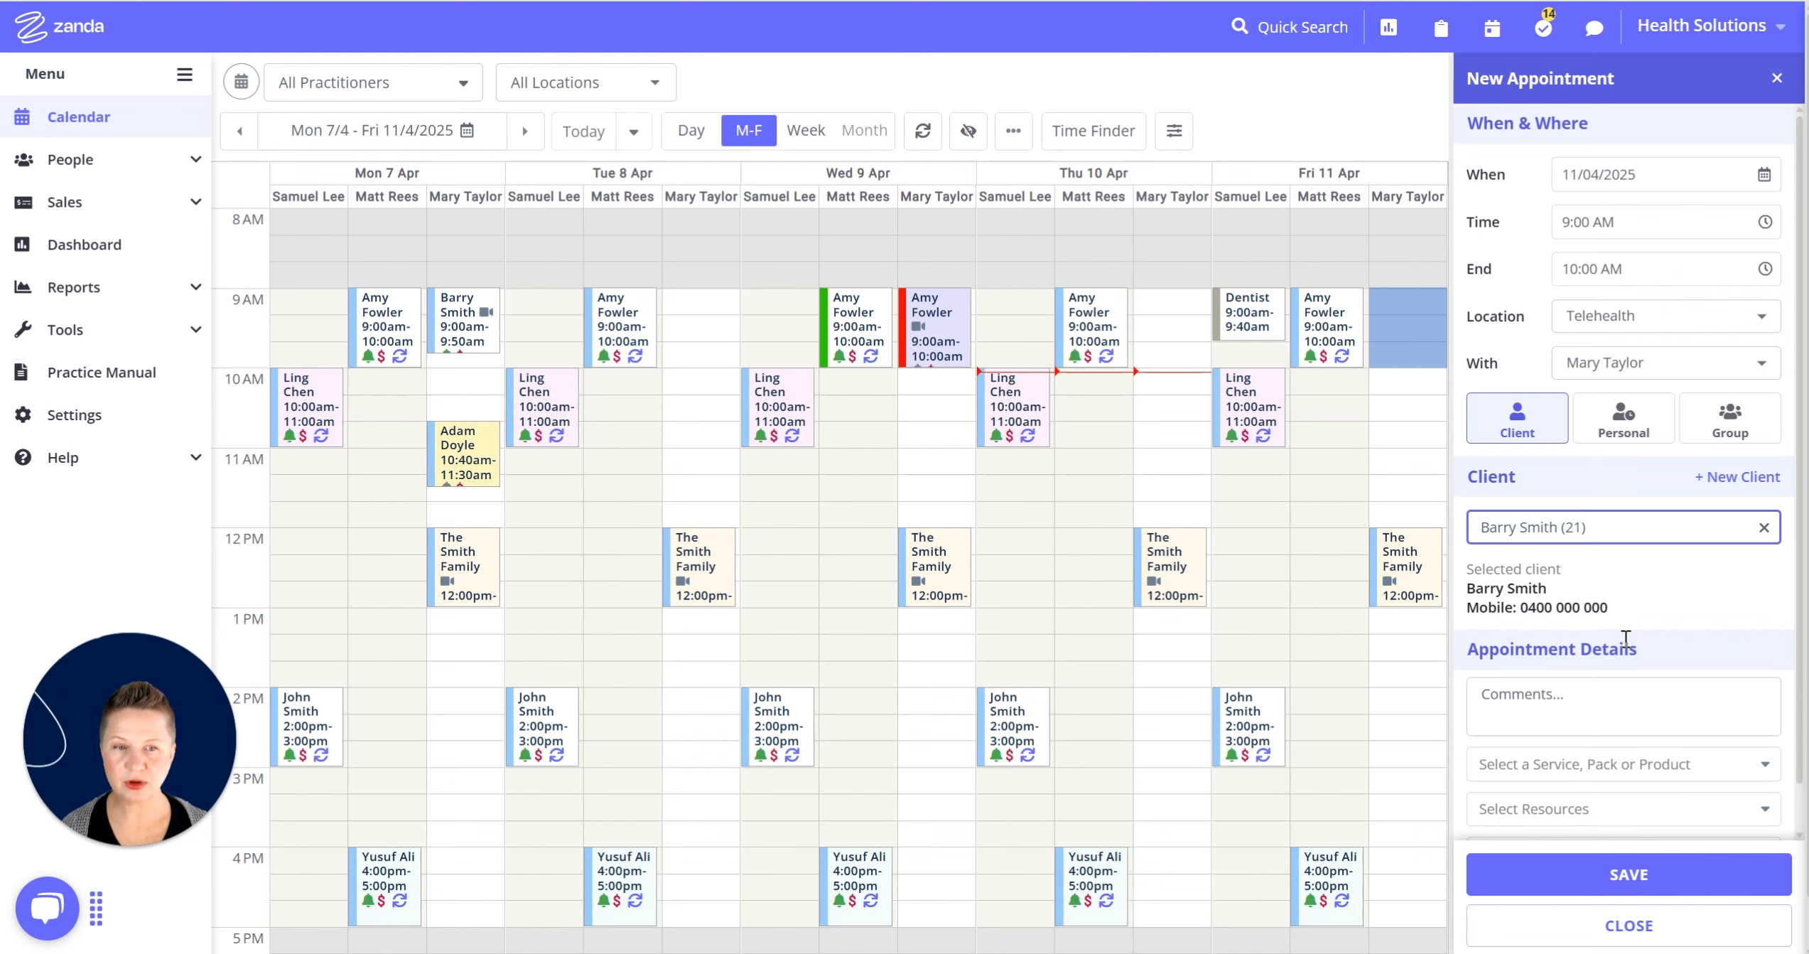
scroll(1625, 638, "down", 3)
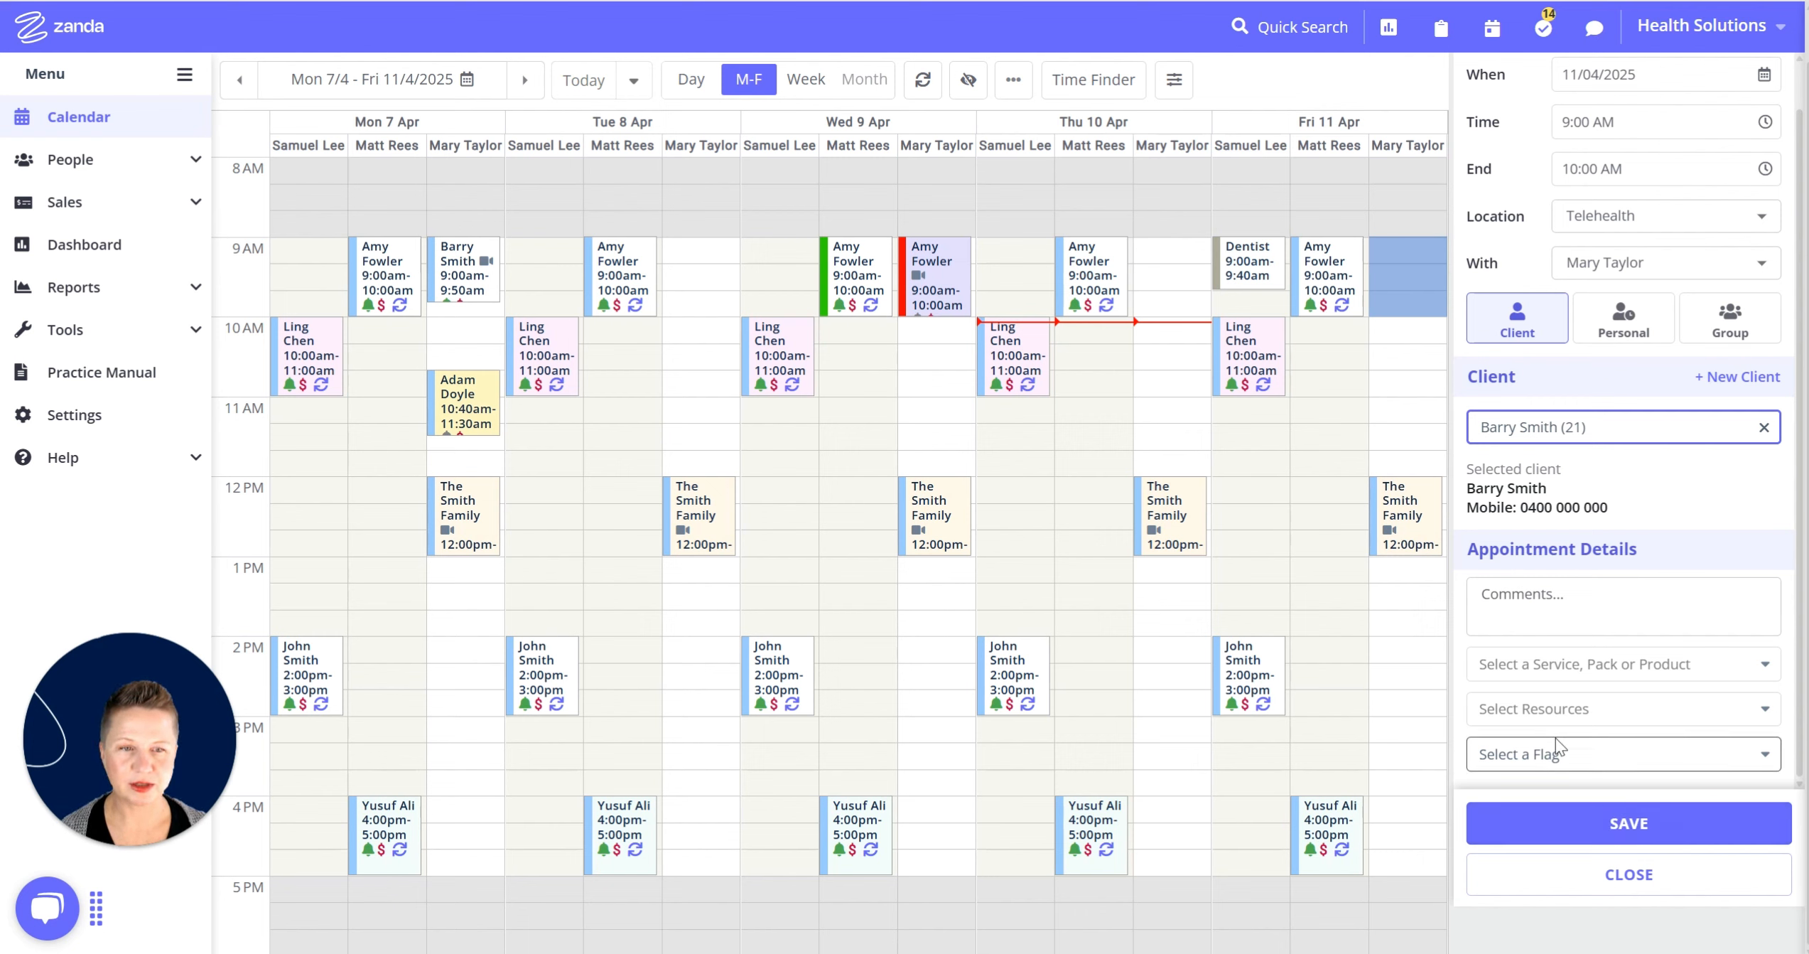
Pick Standard Consultation 2025 - SC25 as the service and save the Friday 11 April booking.
left_click(1582, 679)
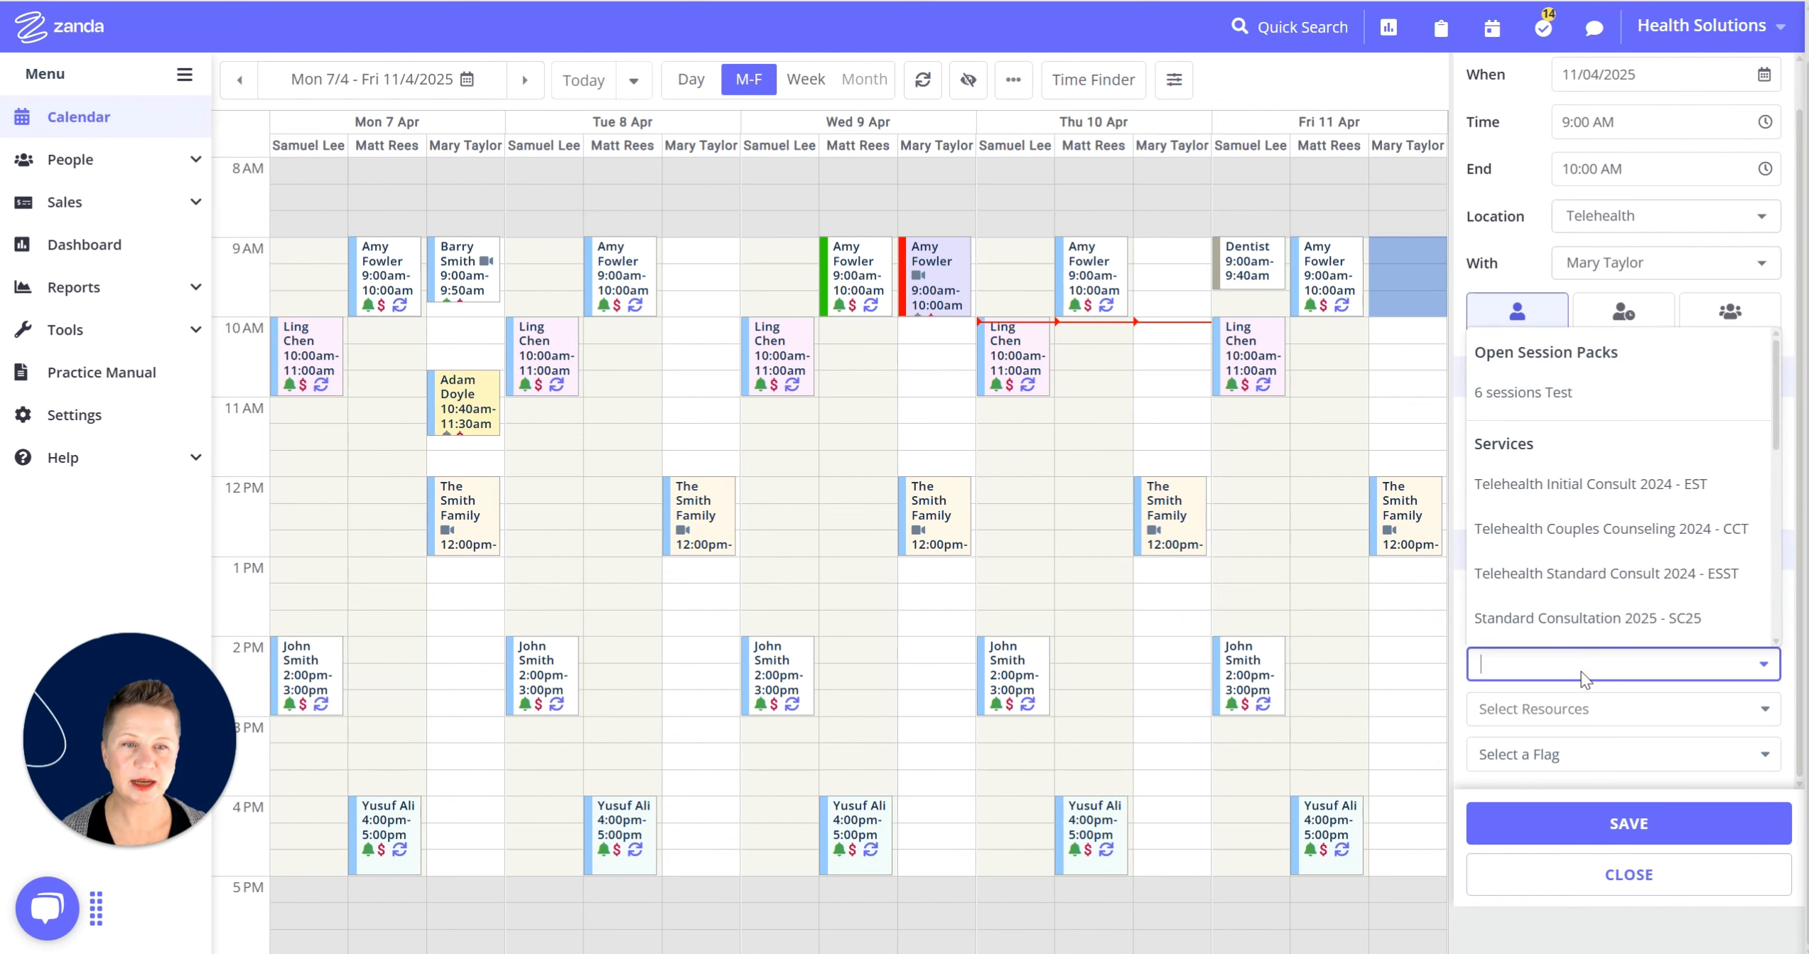
scroll(1556, 575, "down", 1)
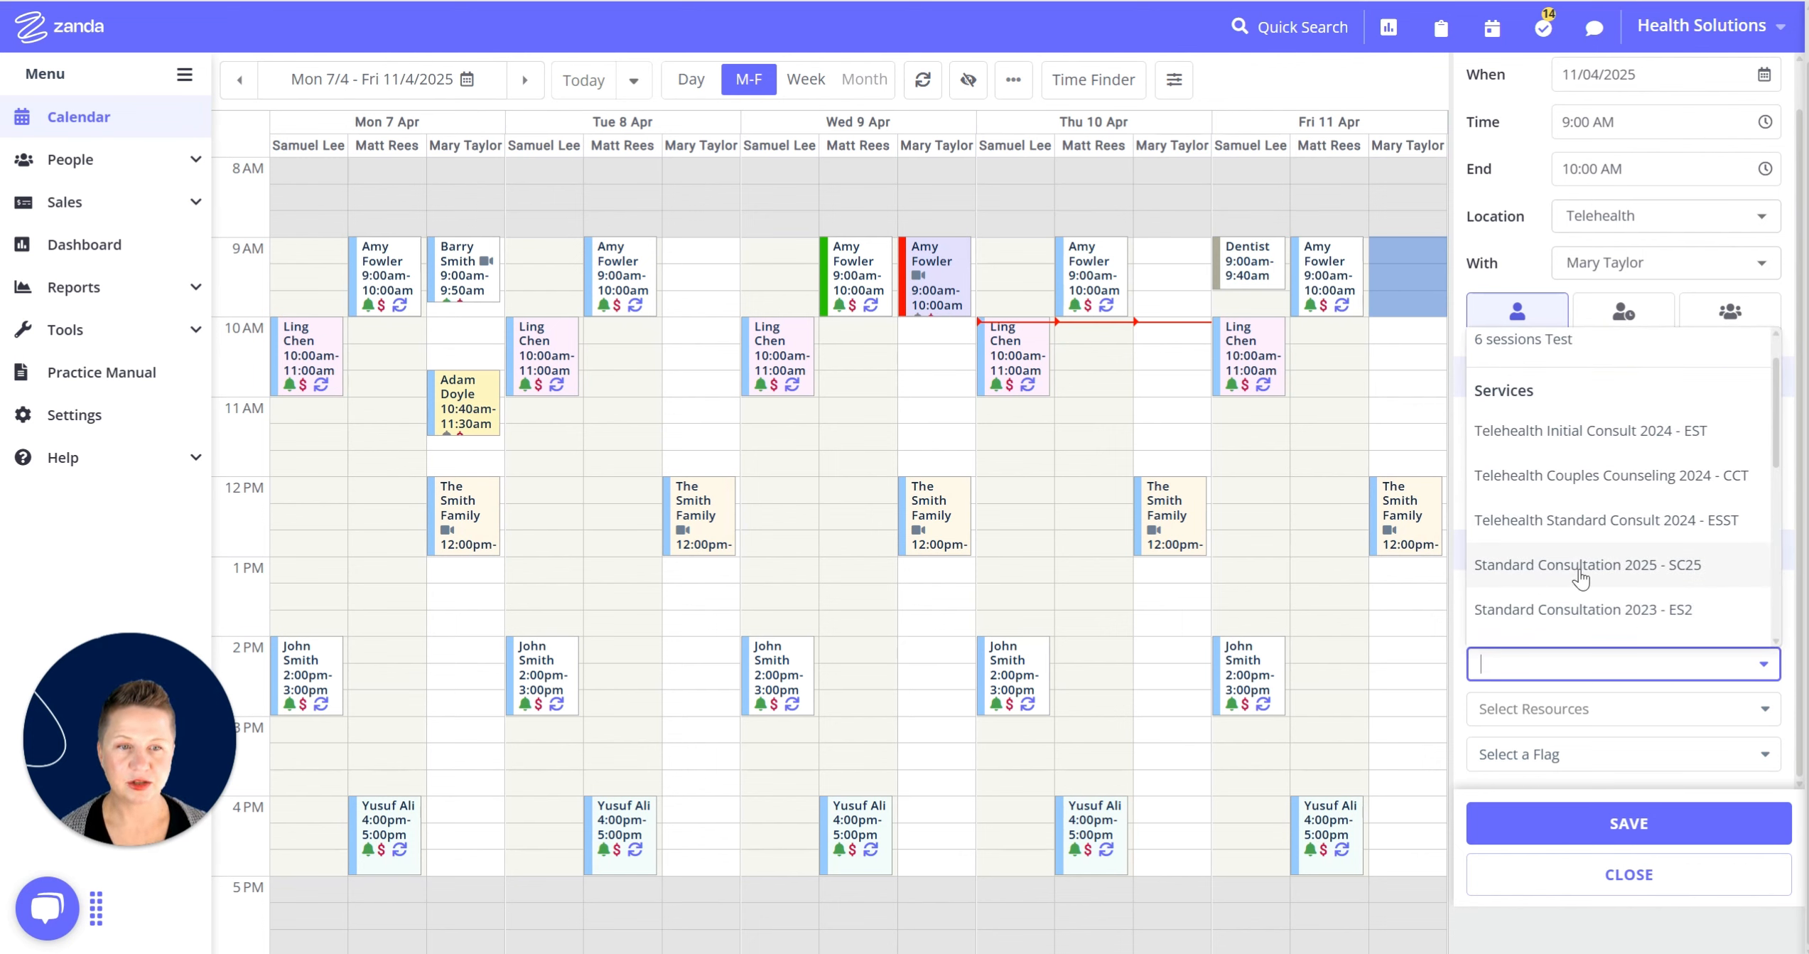
left_click(1580, 575)
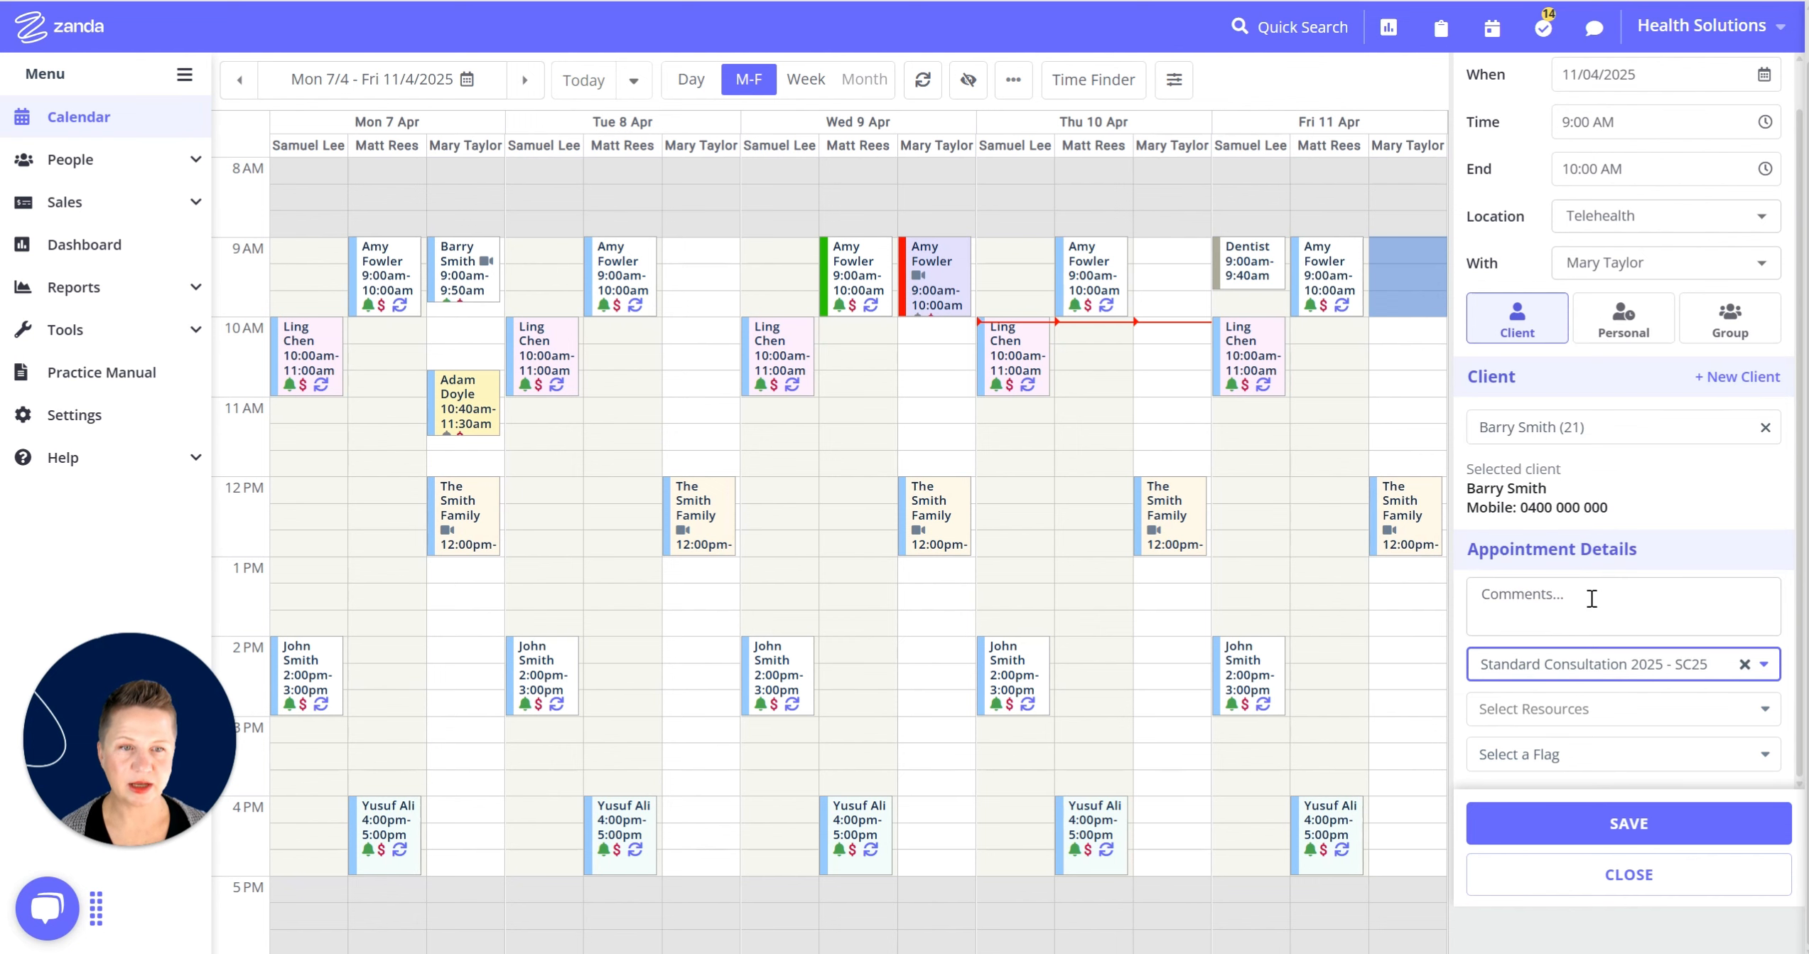
left_click(1608, 841)
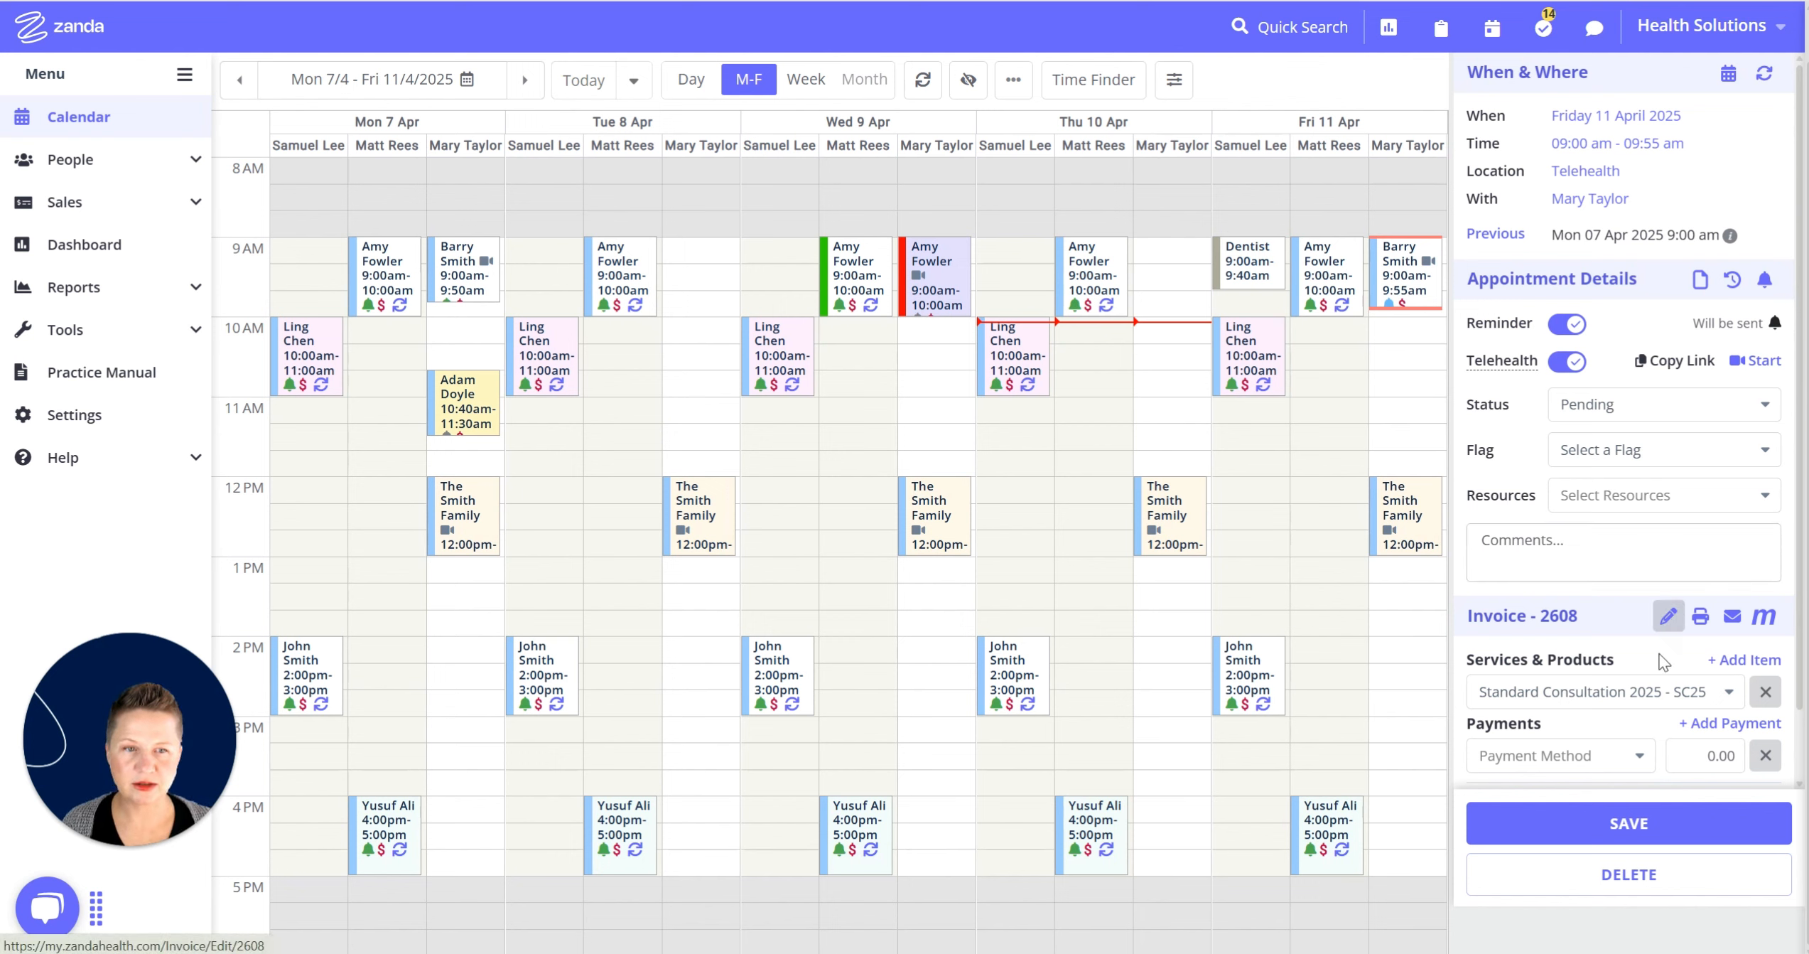
scroll(1617, 700, "down", 2)
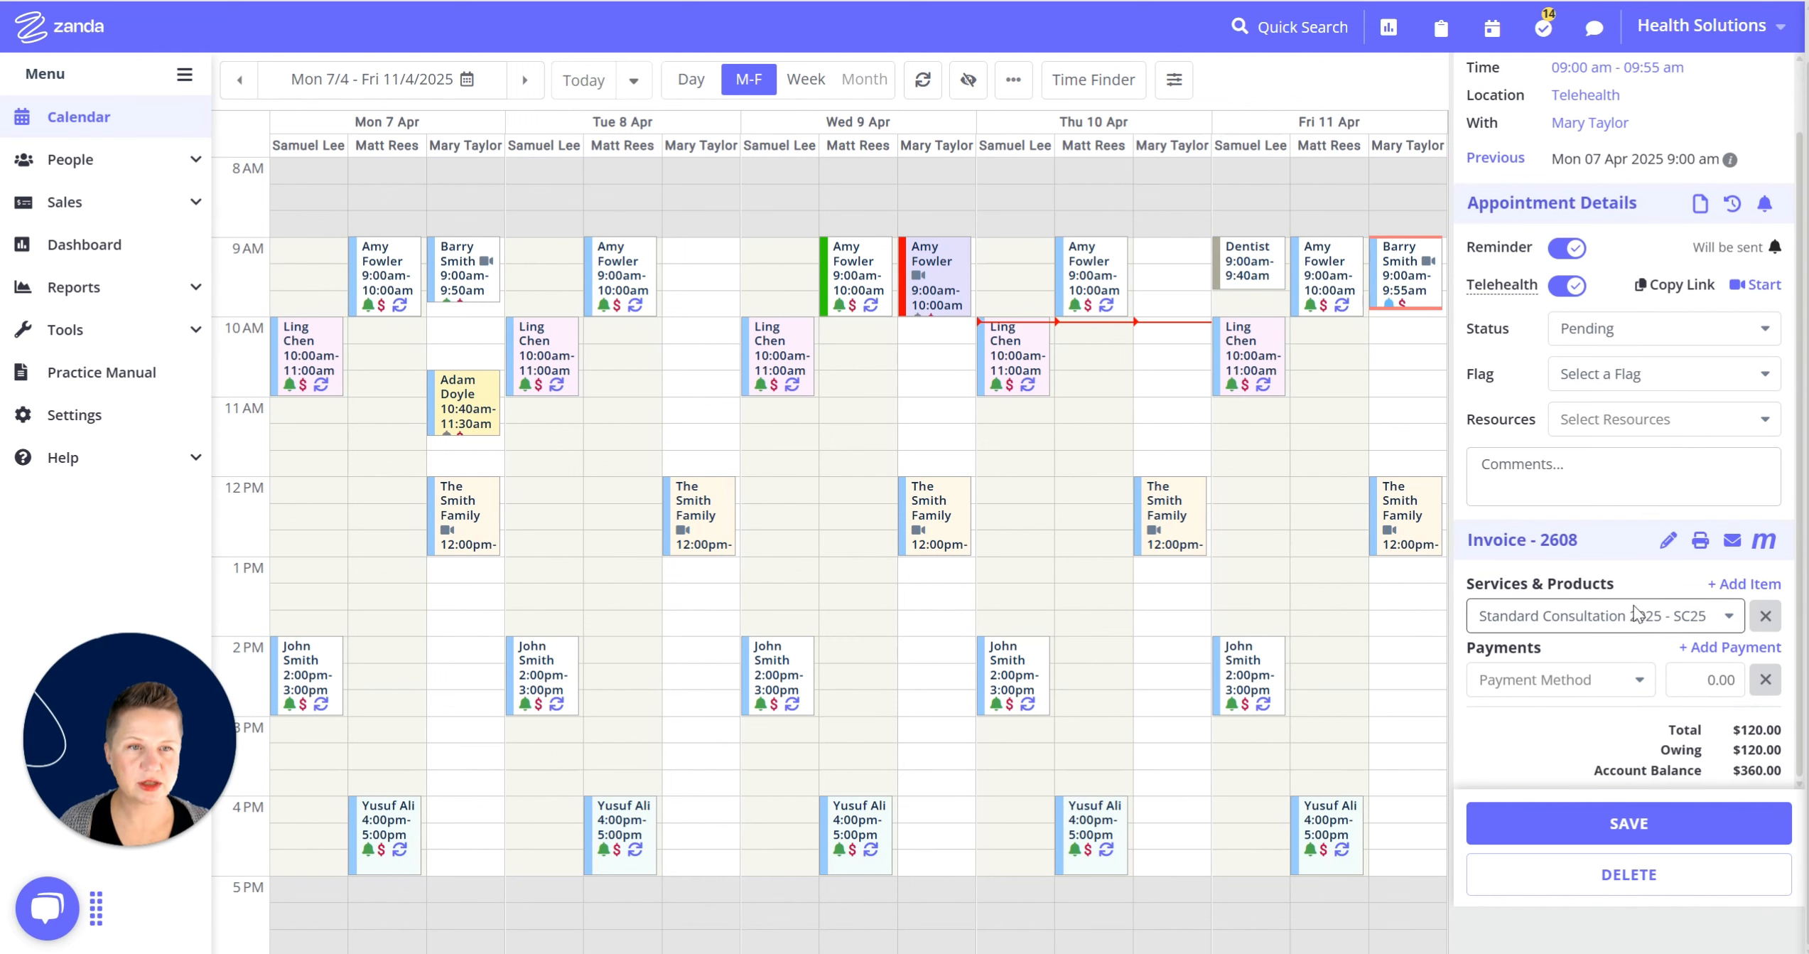
scroll(1638, 613, "up", 2)
scroll(1639, 718, "up", 1)
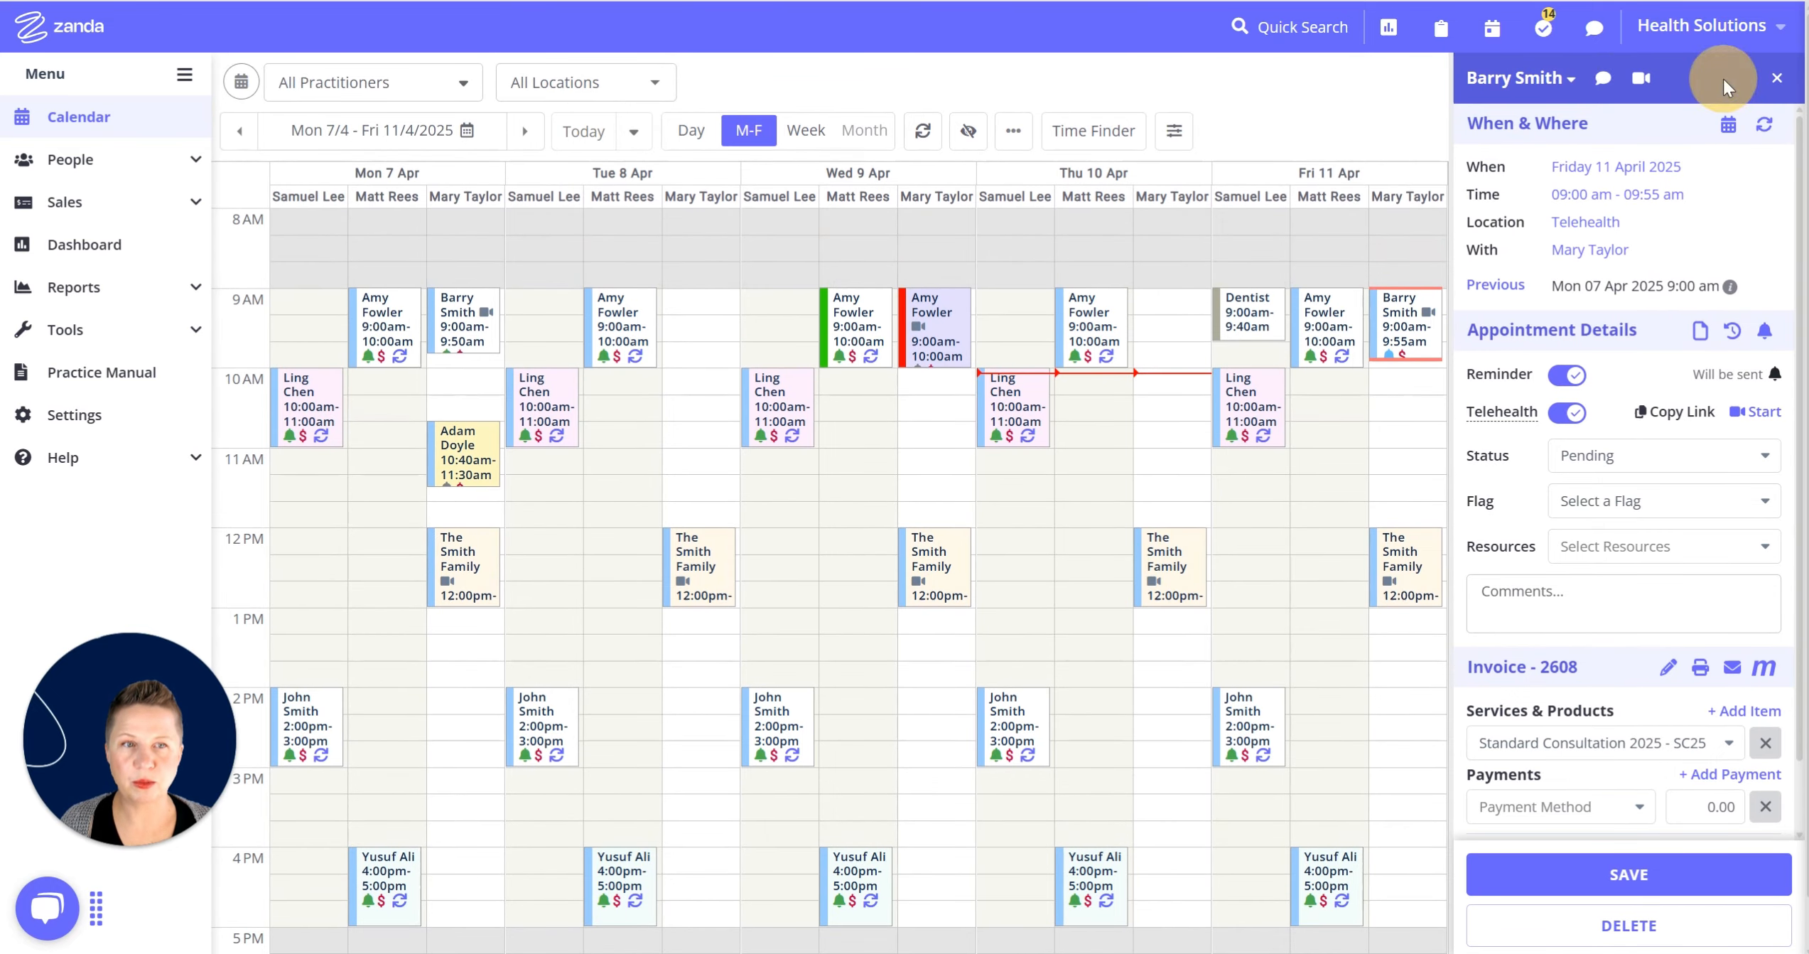
Make the Friday 11 April appointment recurring and show the Repeats frequency options.
left_click(1765, 127)
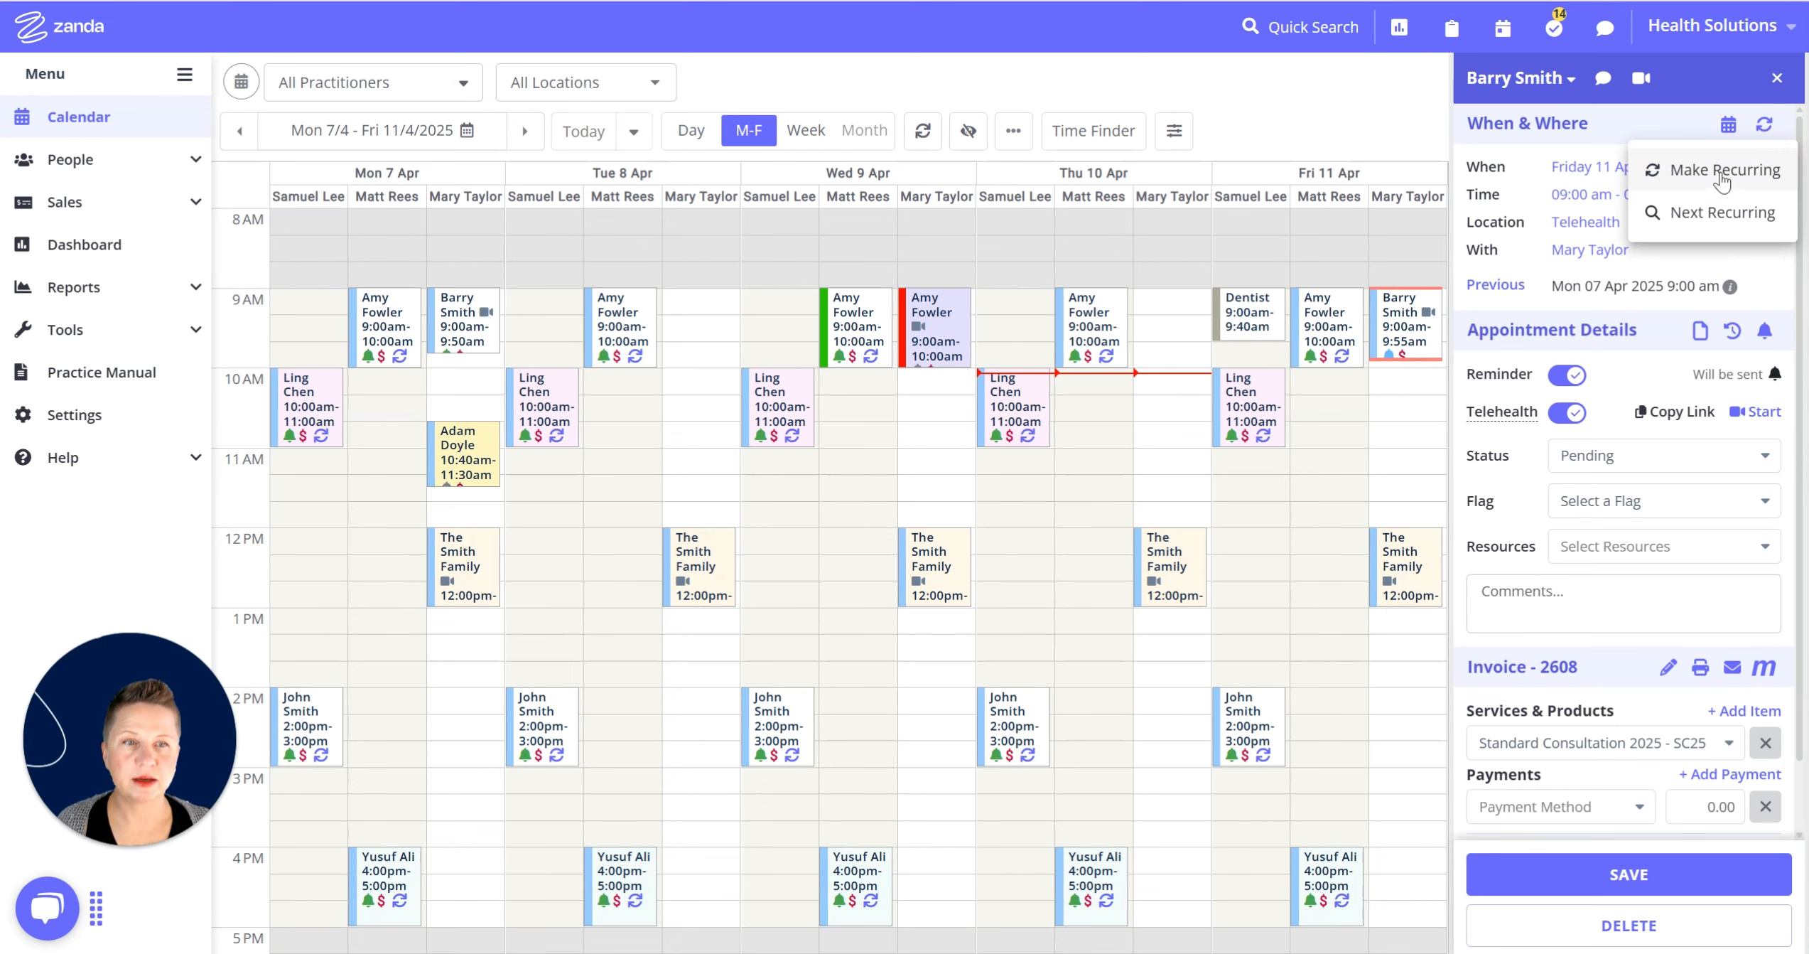
left_click(1723, 174)
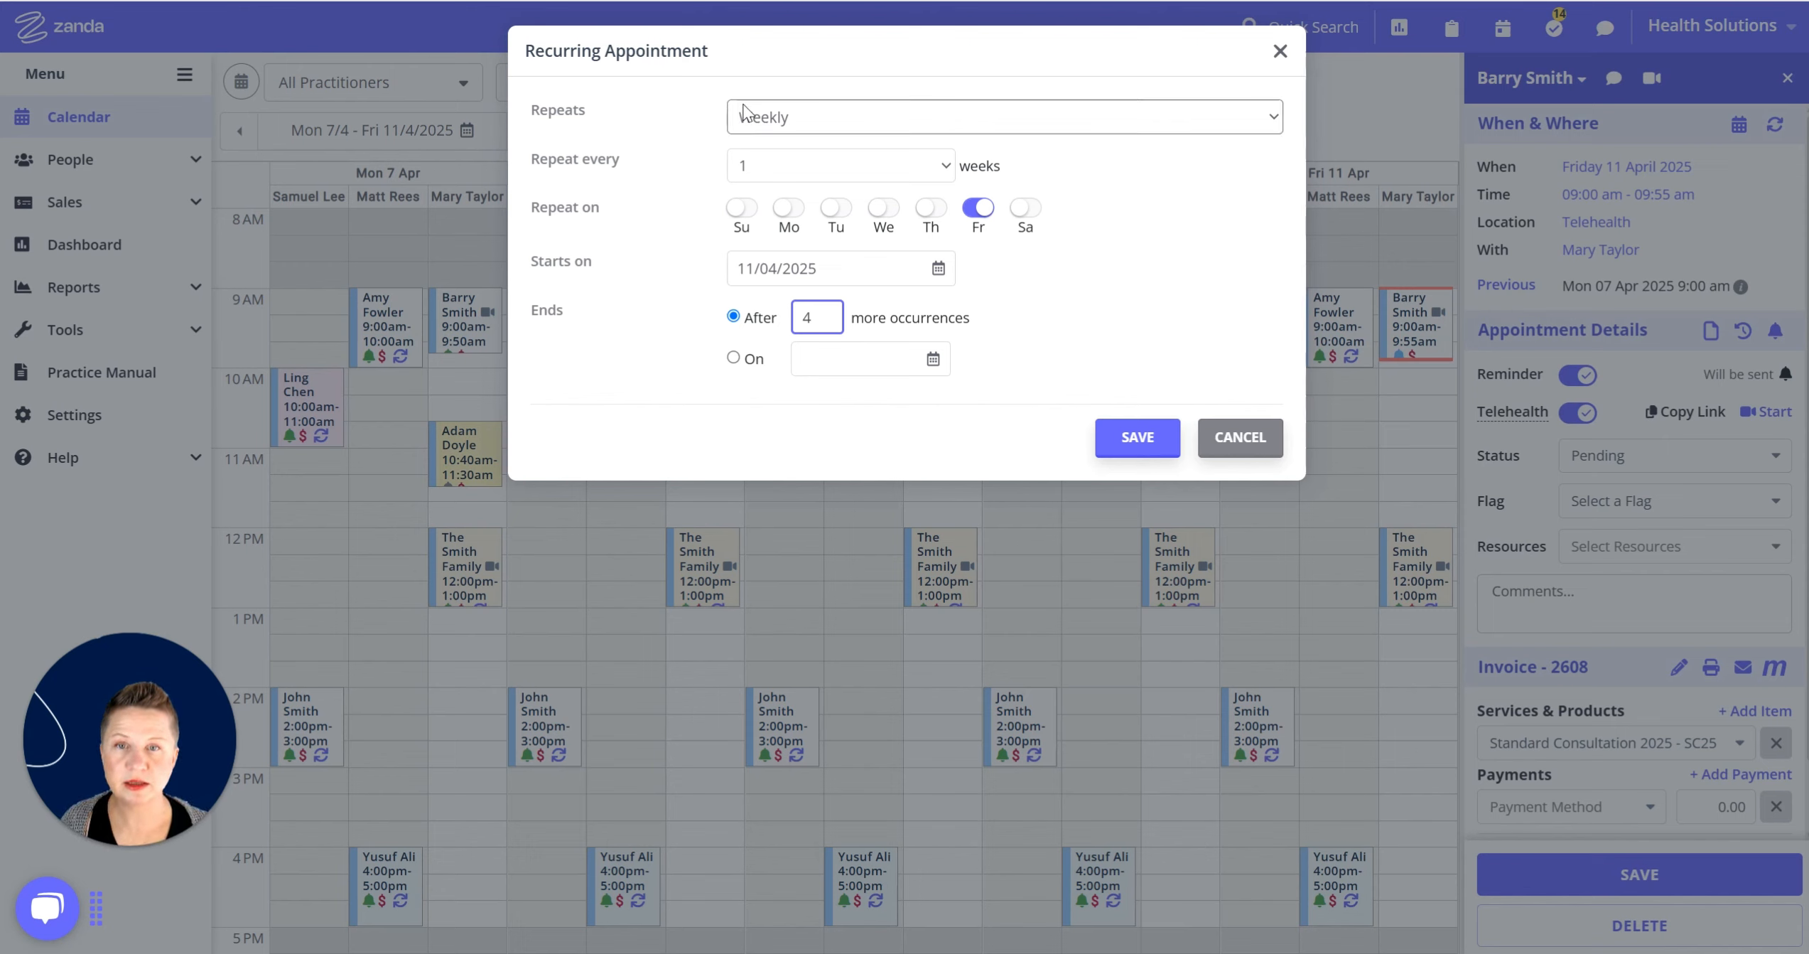
left_click(795, 117)
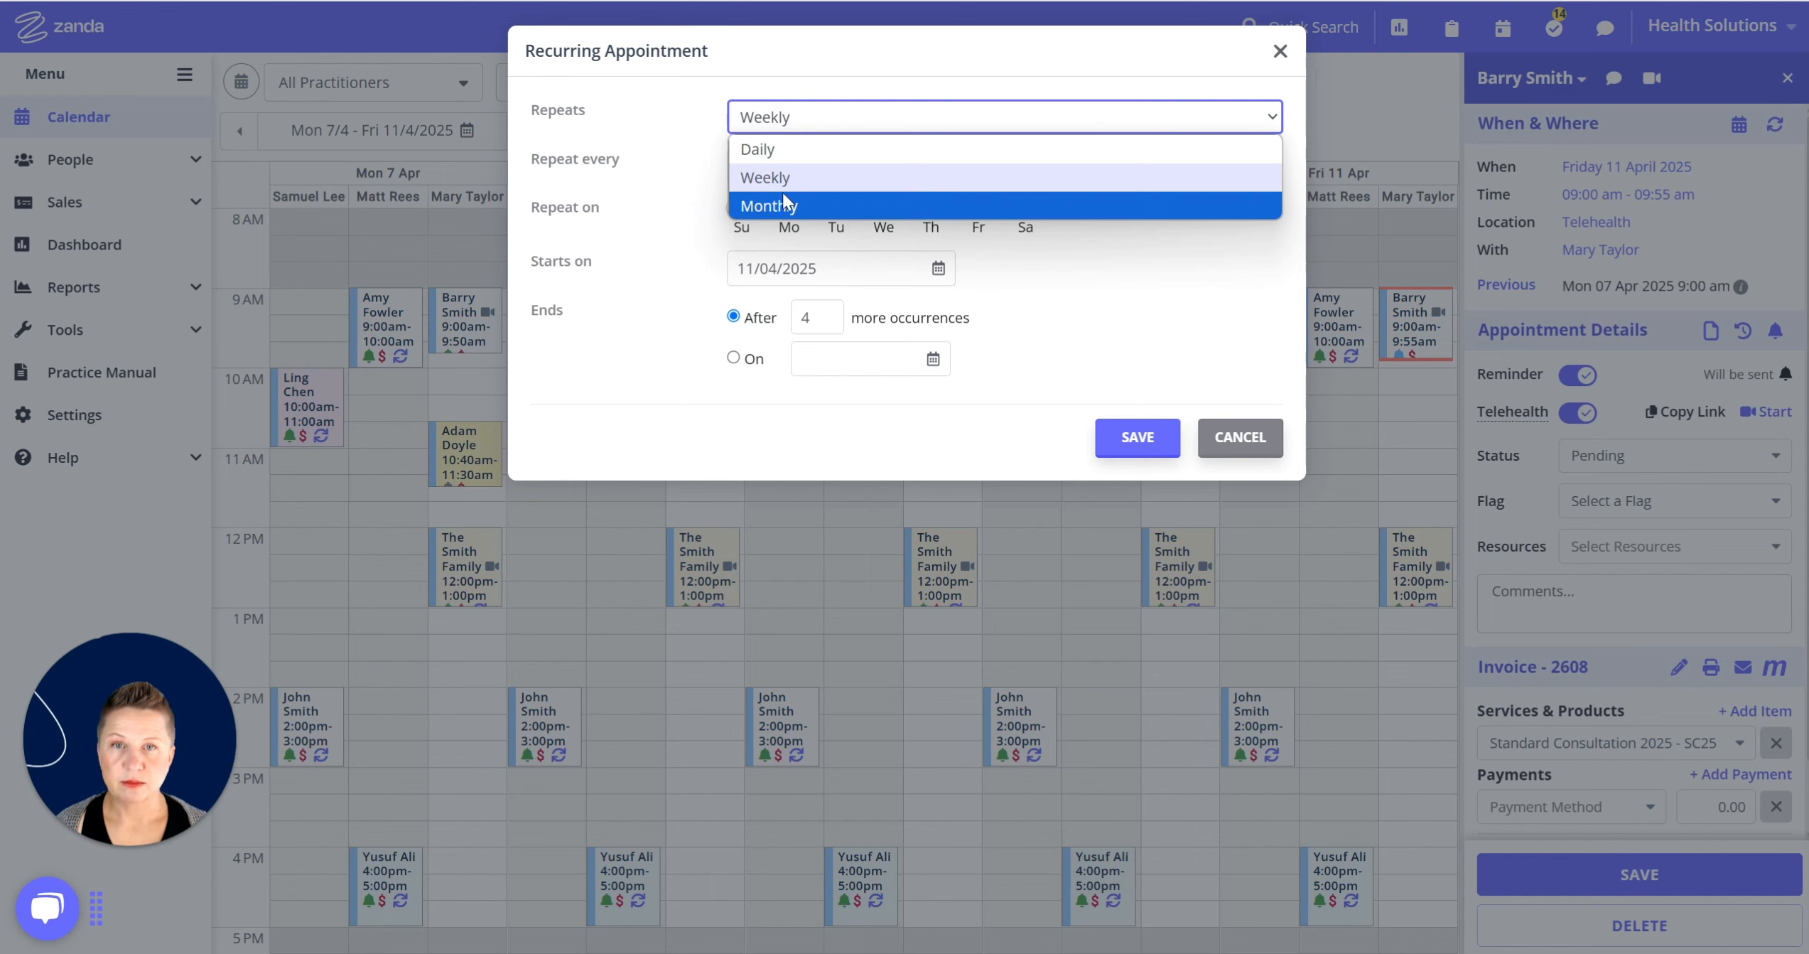
Try a daily repeat every 3 days, then return to weekly every 1 week.
left_click(799, 152)
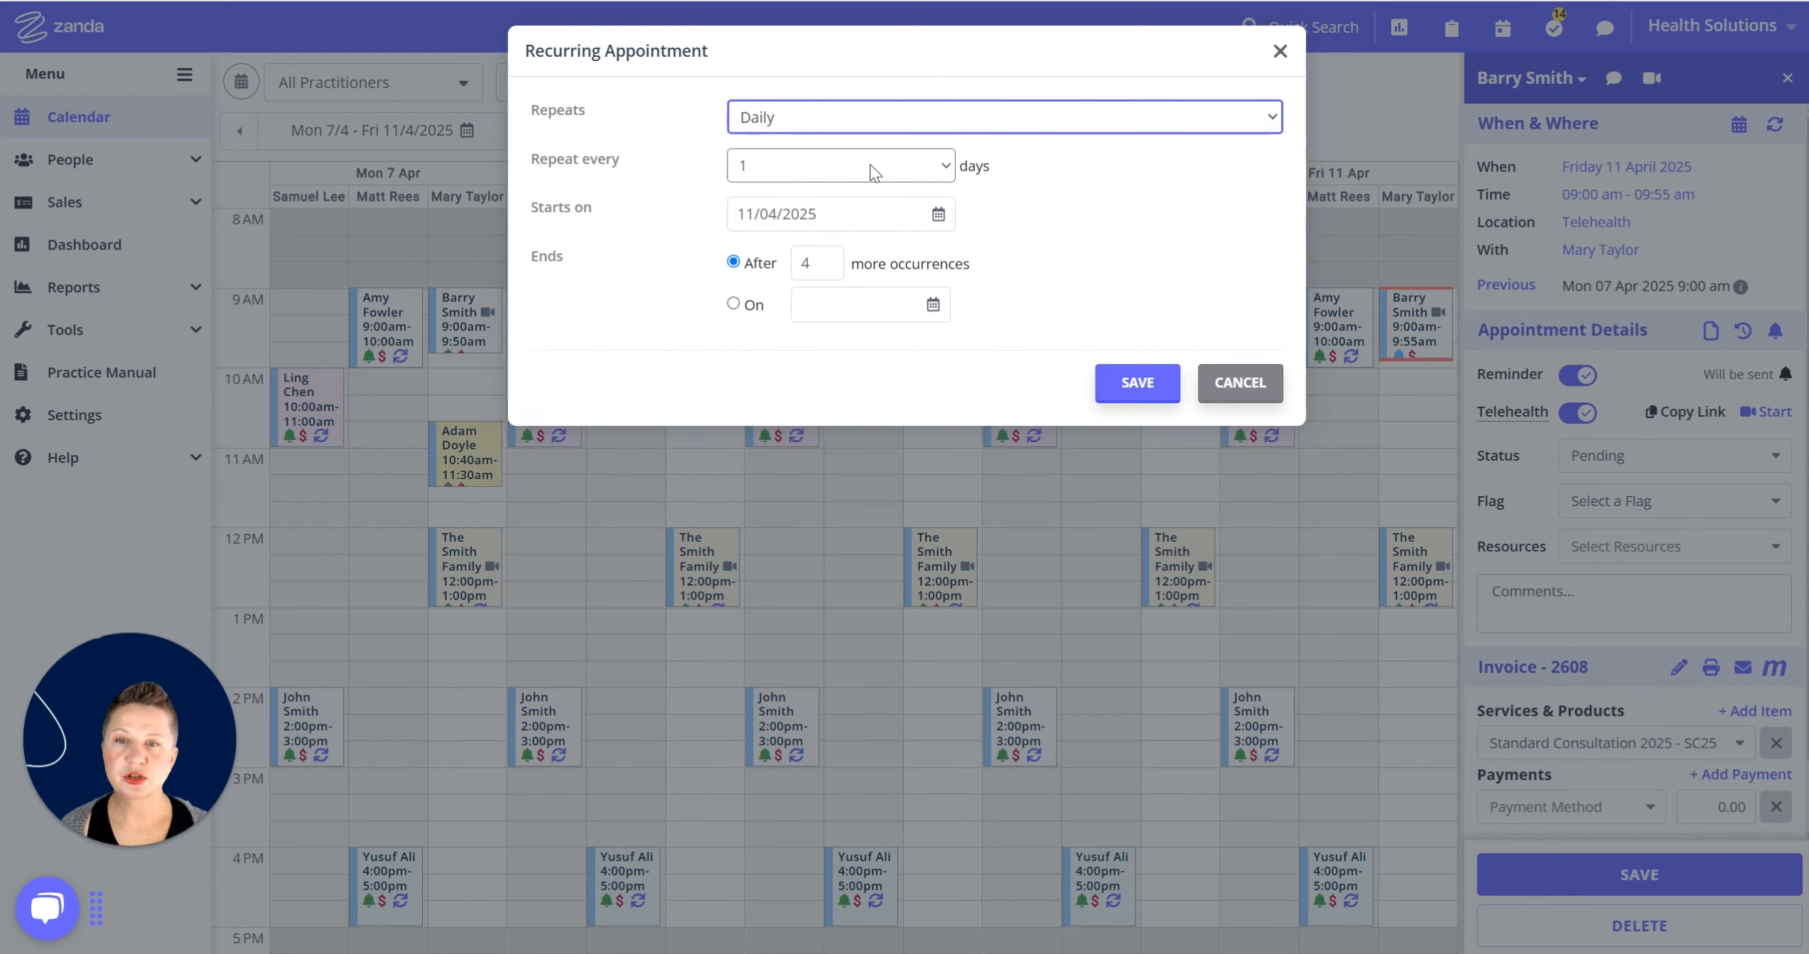
left_click(925, 173)
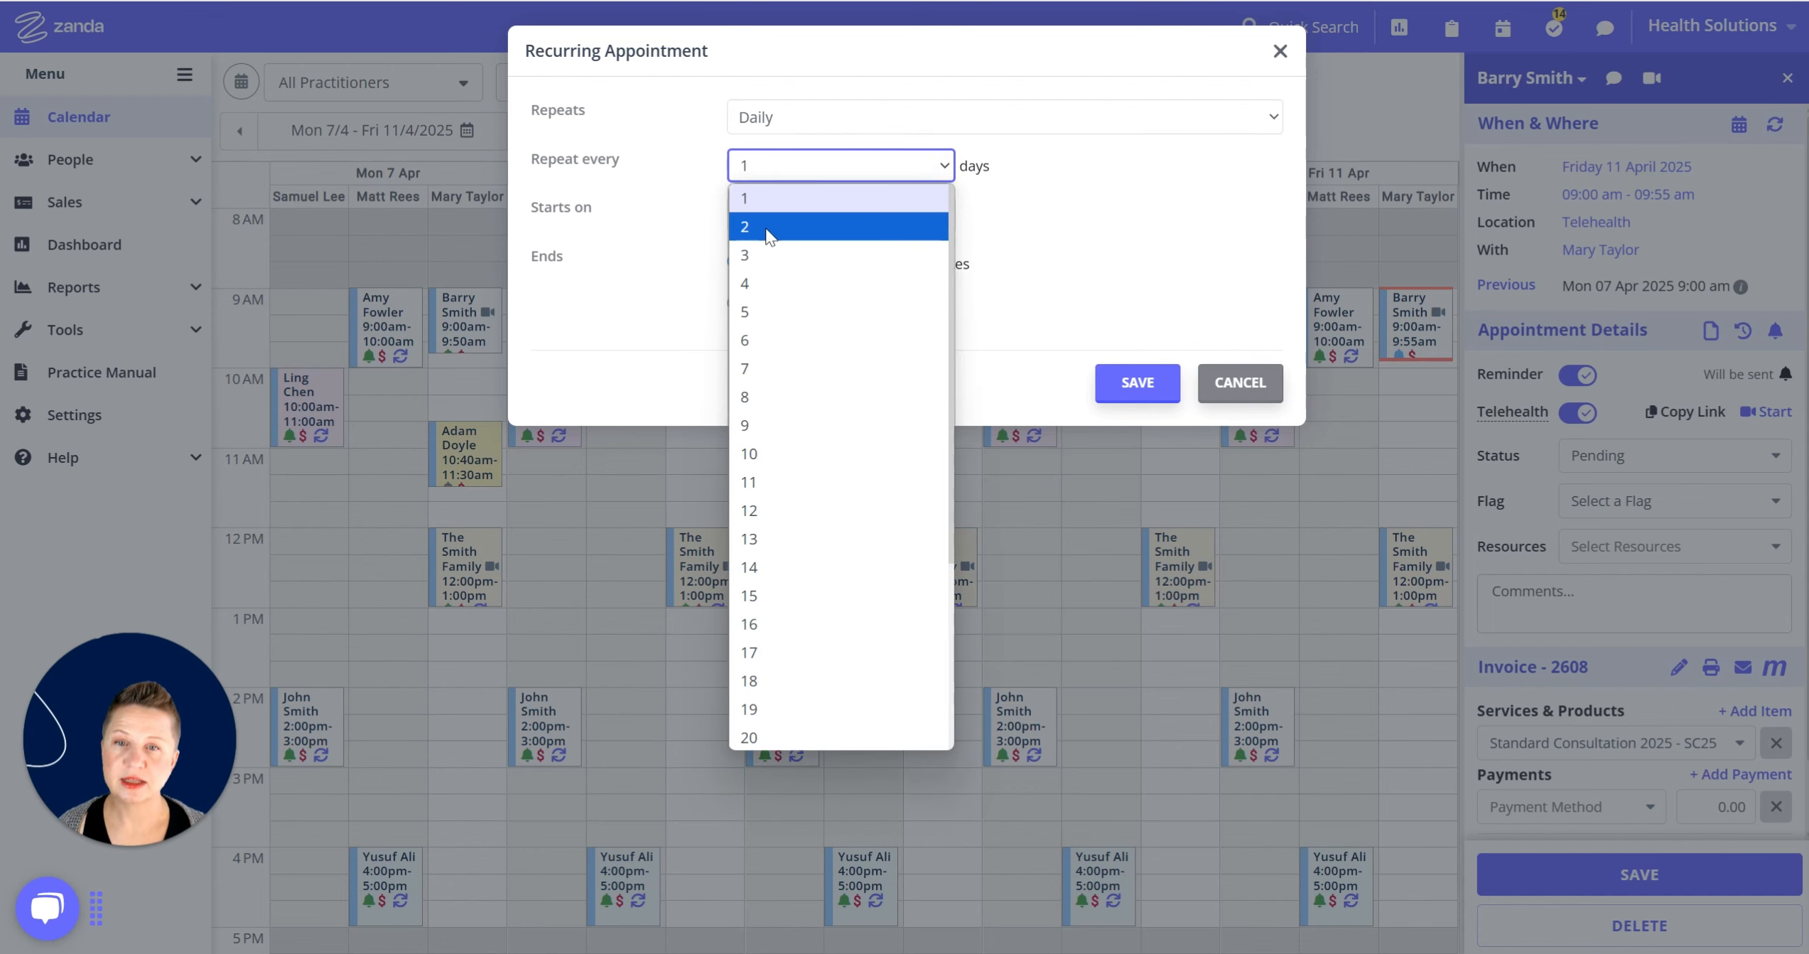
left_click(763, 253)
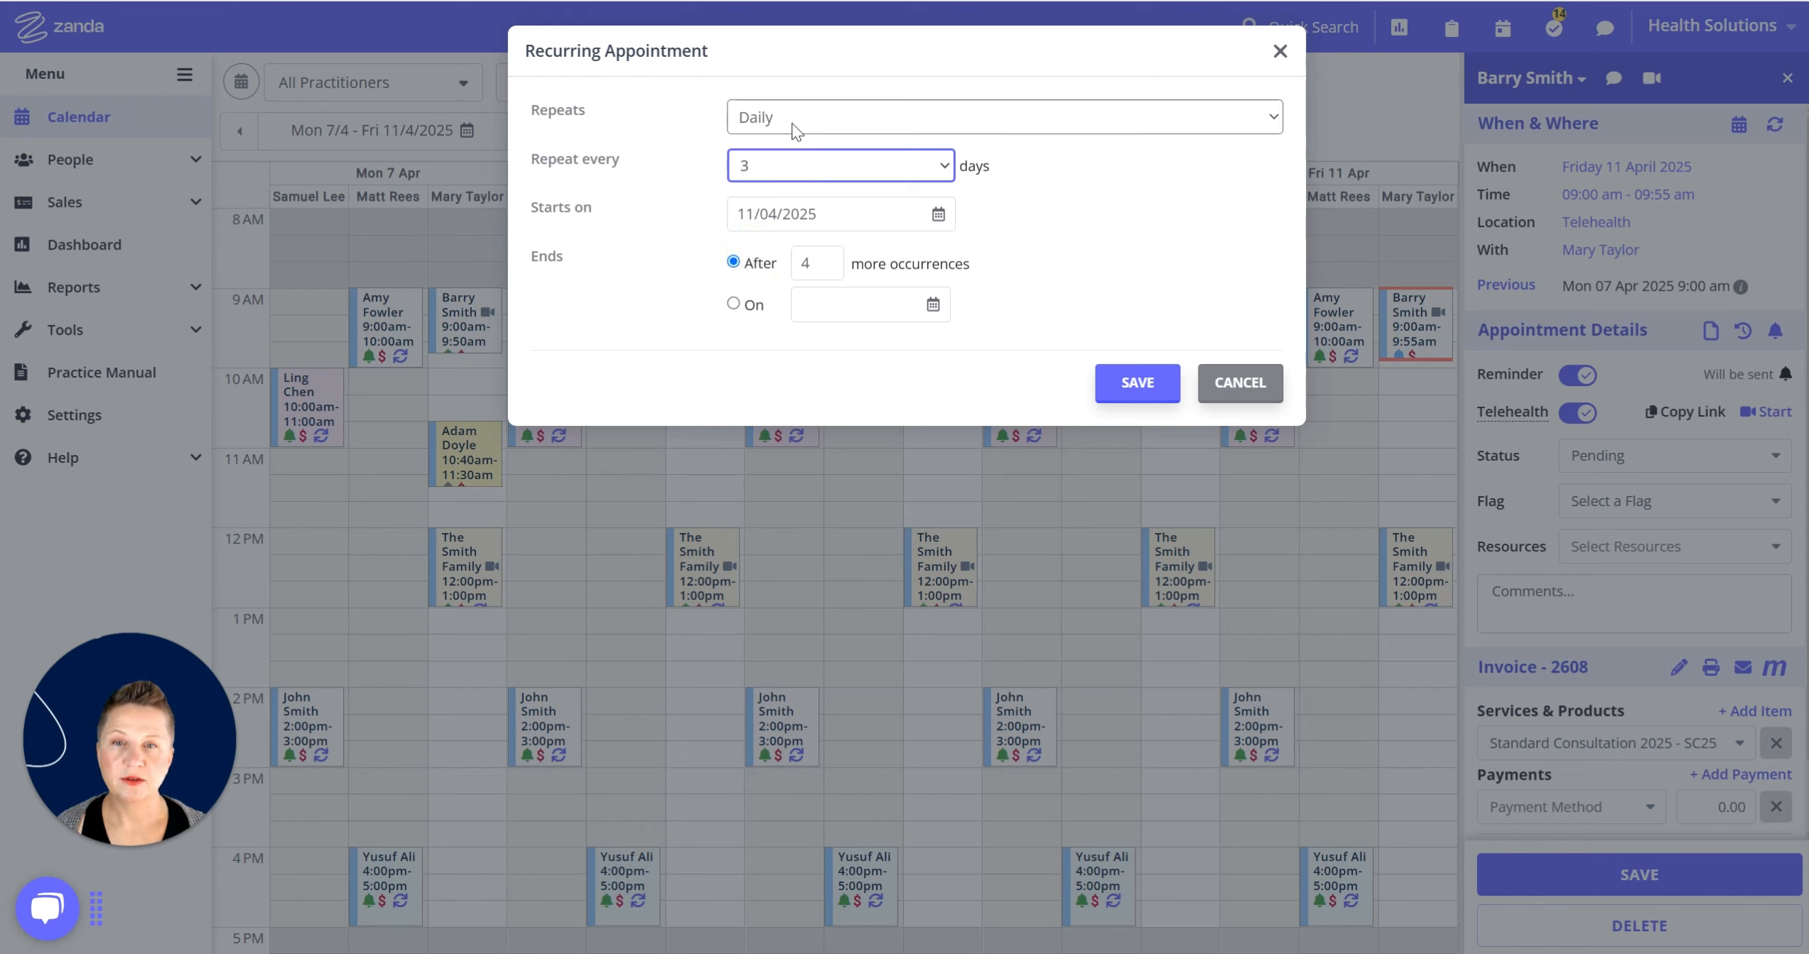
left_click(839, 115)
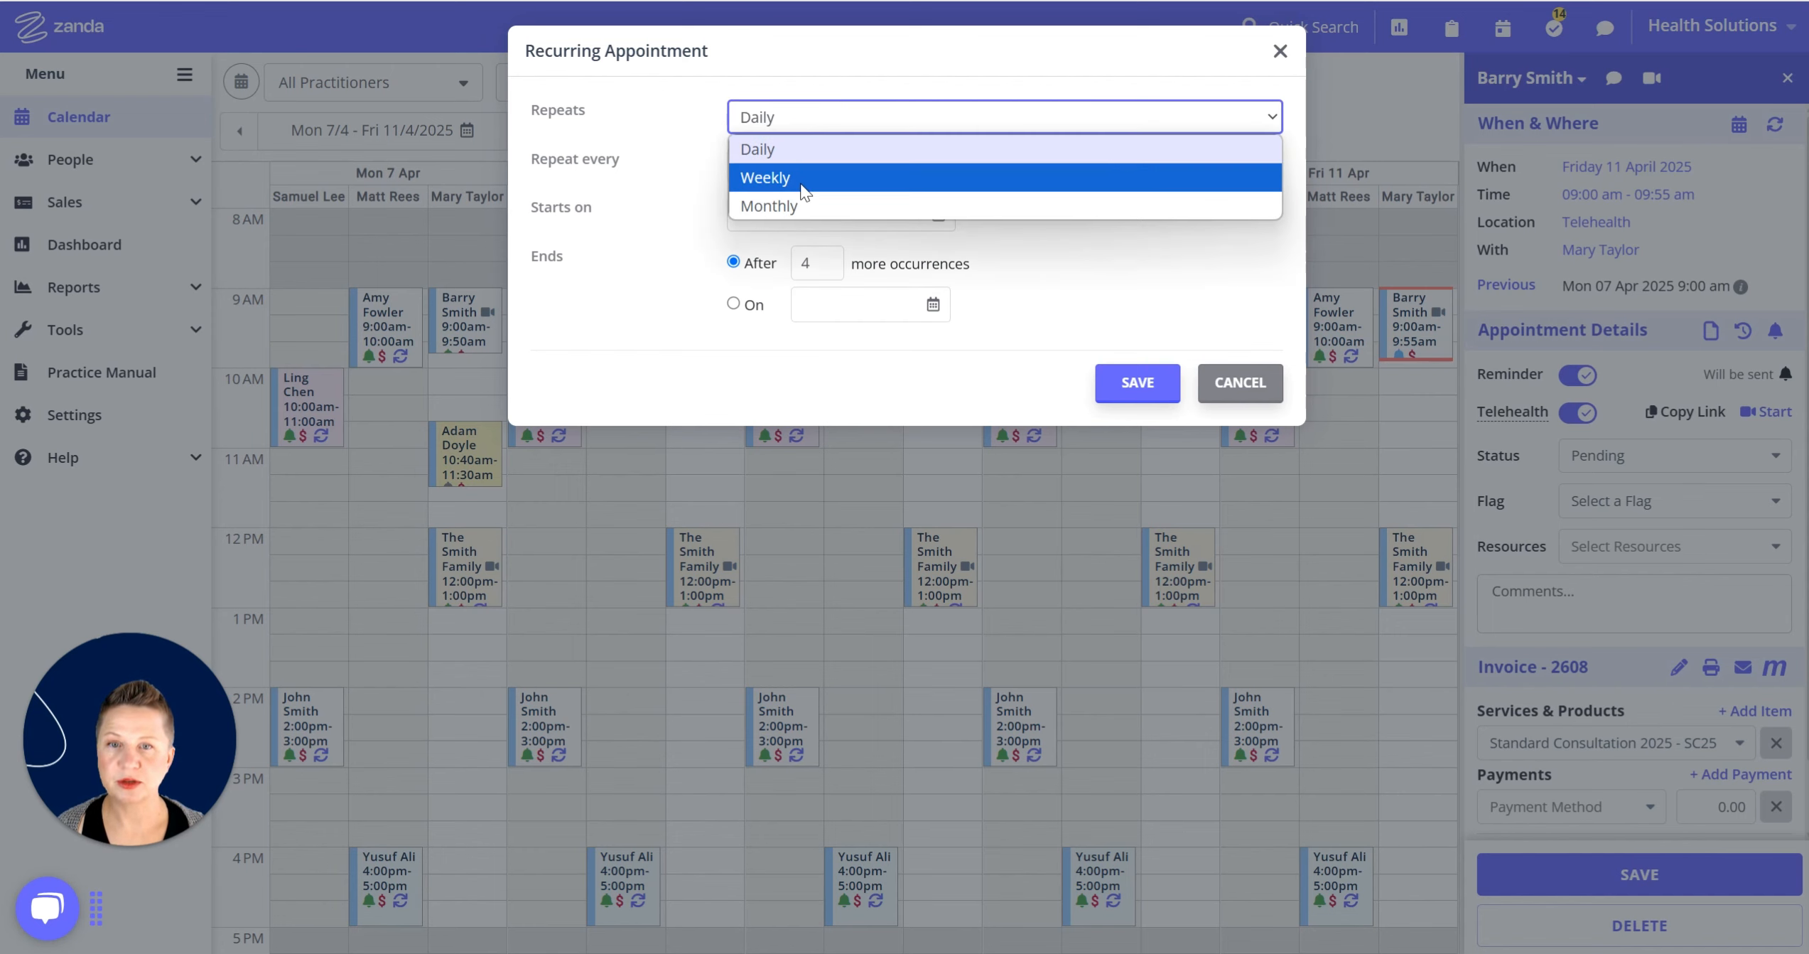
left_click(802, 178)
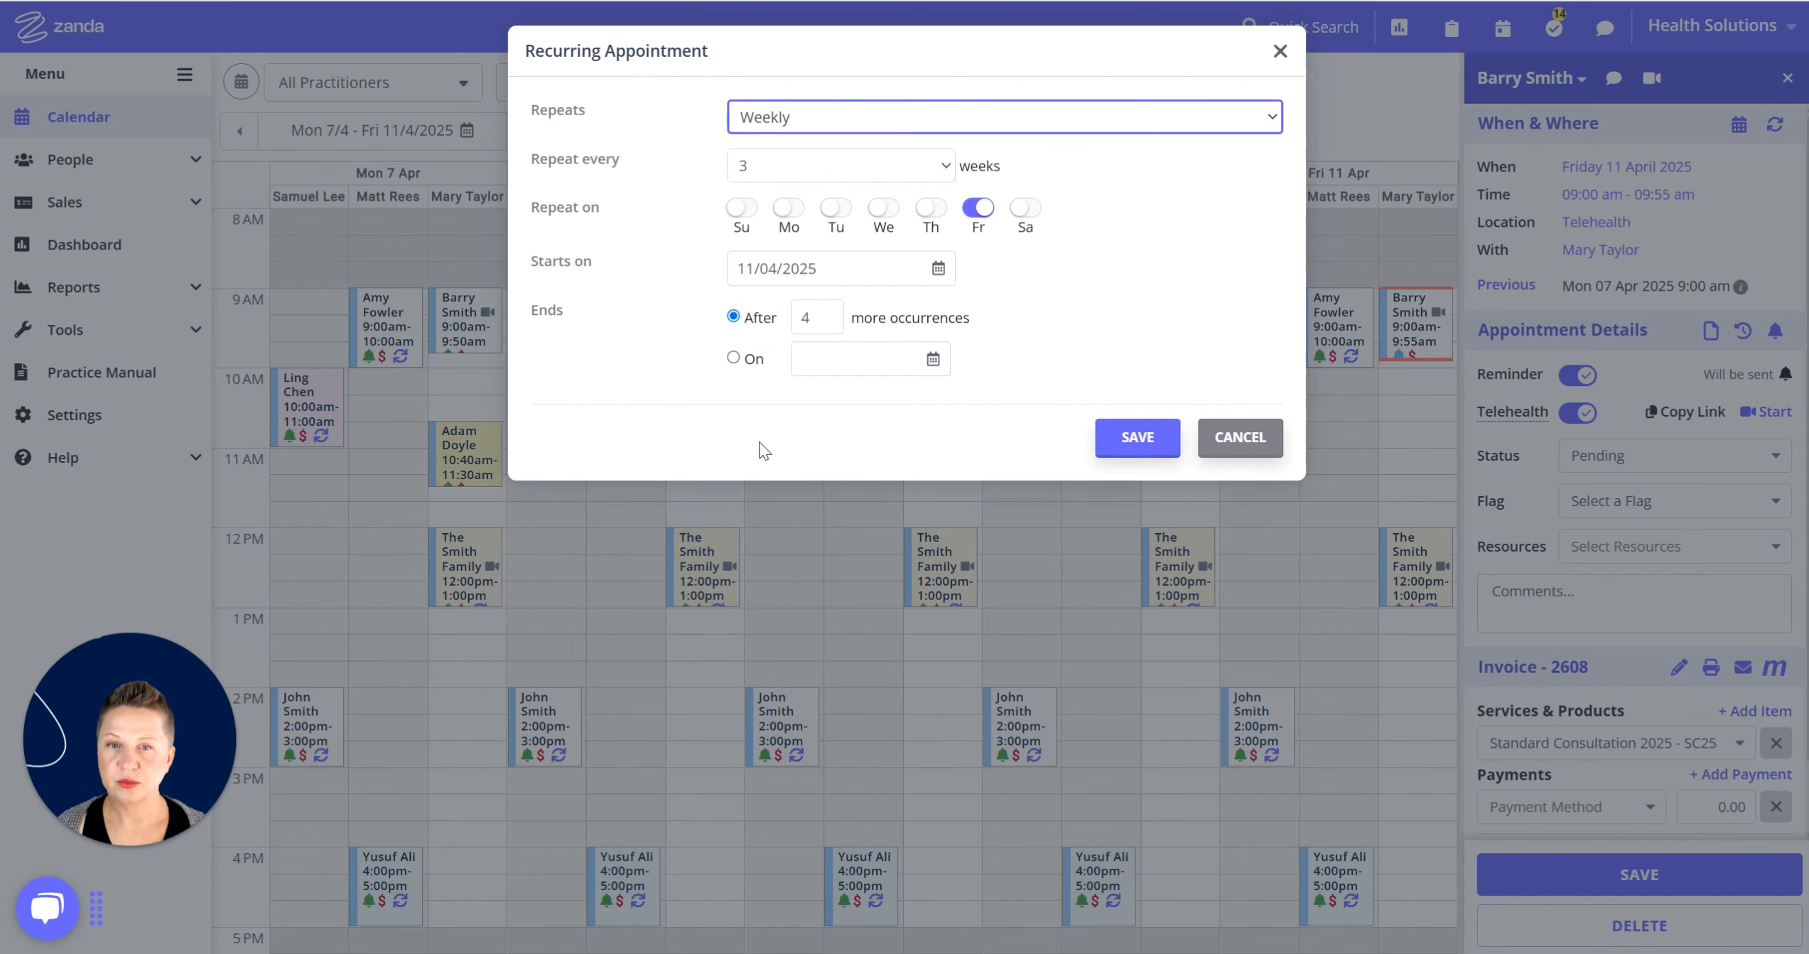
left_click(897, 170)
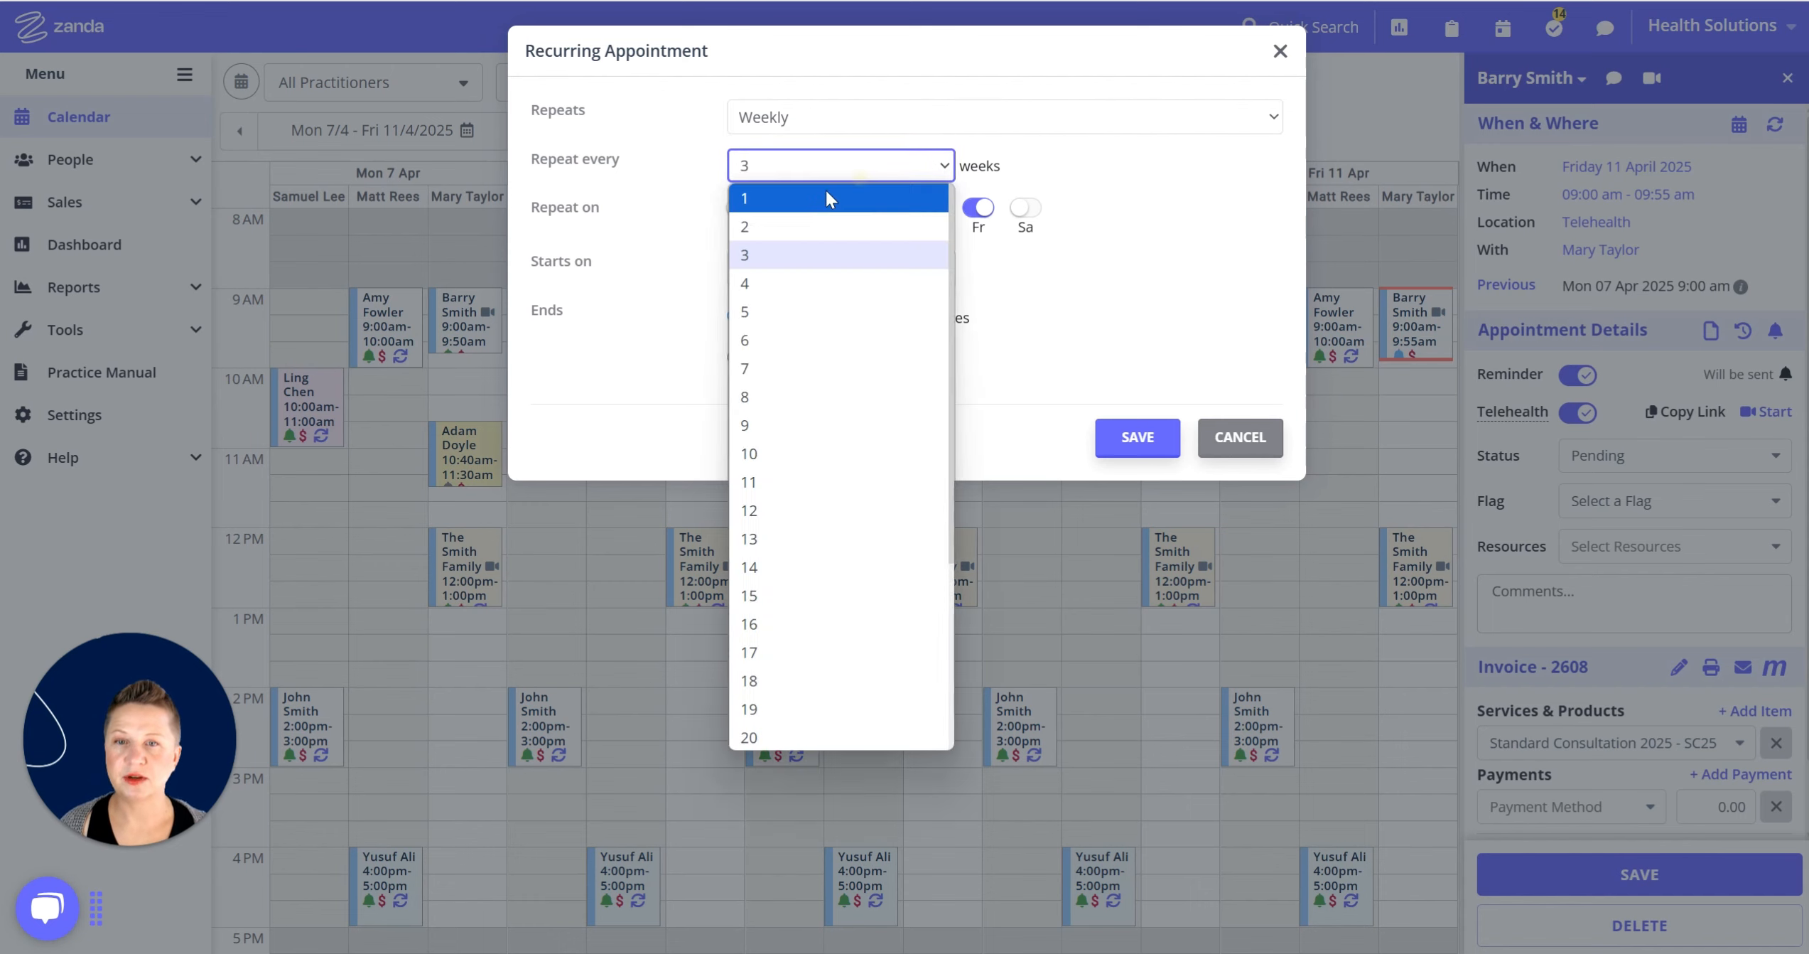
left_click(812, 201)
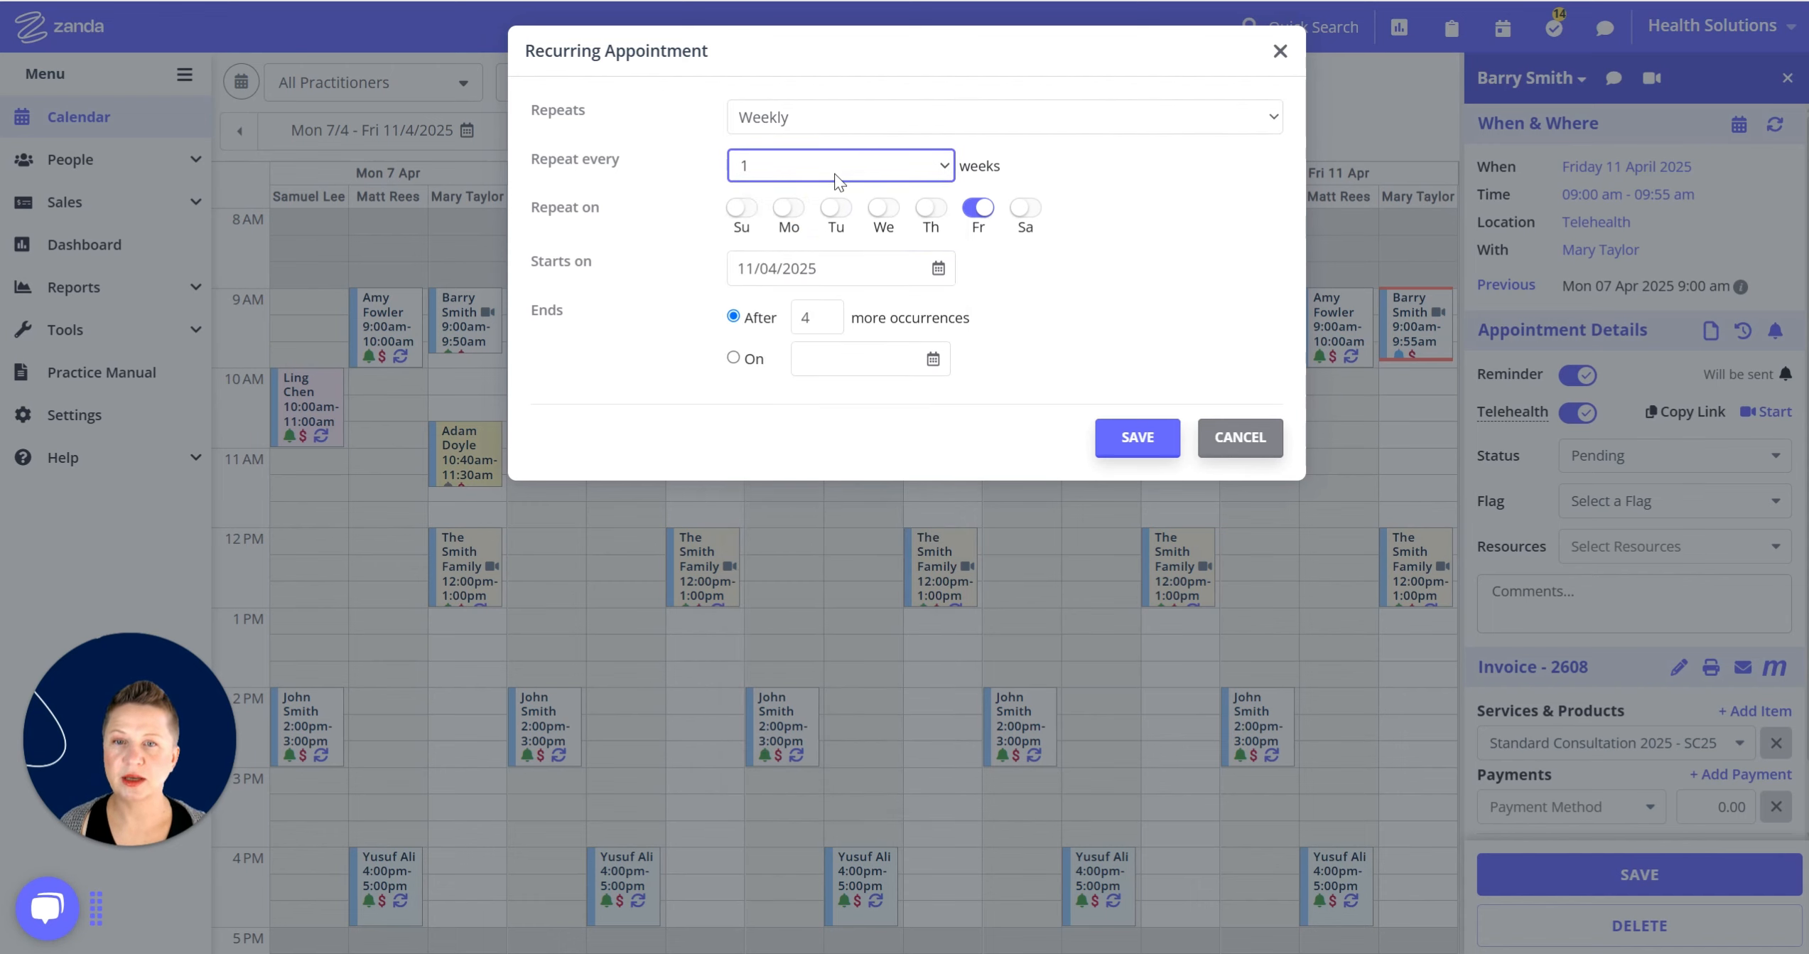
Set the weekly repeat to every 3 weeks on Fridays, briefly adding then removing Wednesday.
left_click(892, 167)
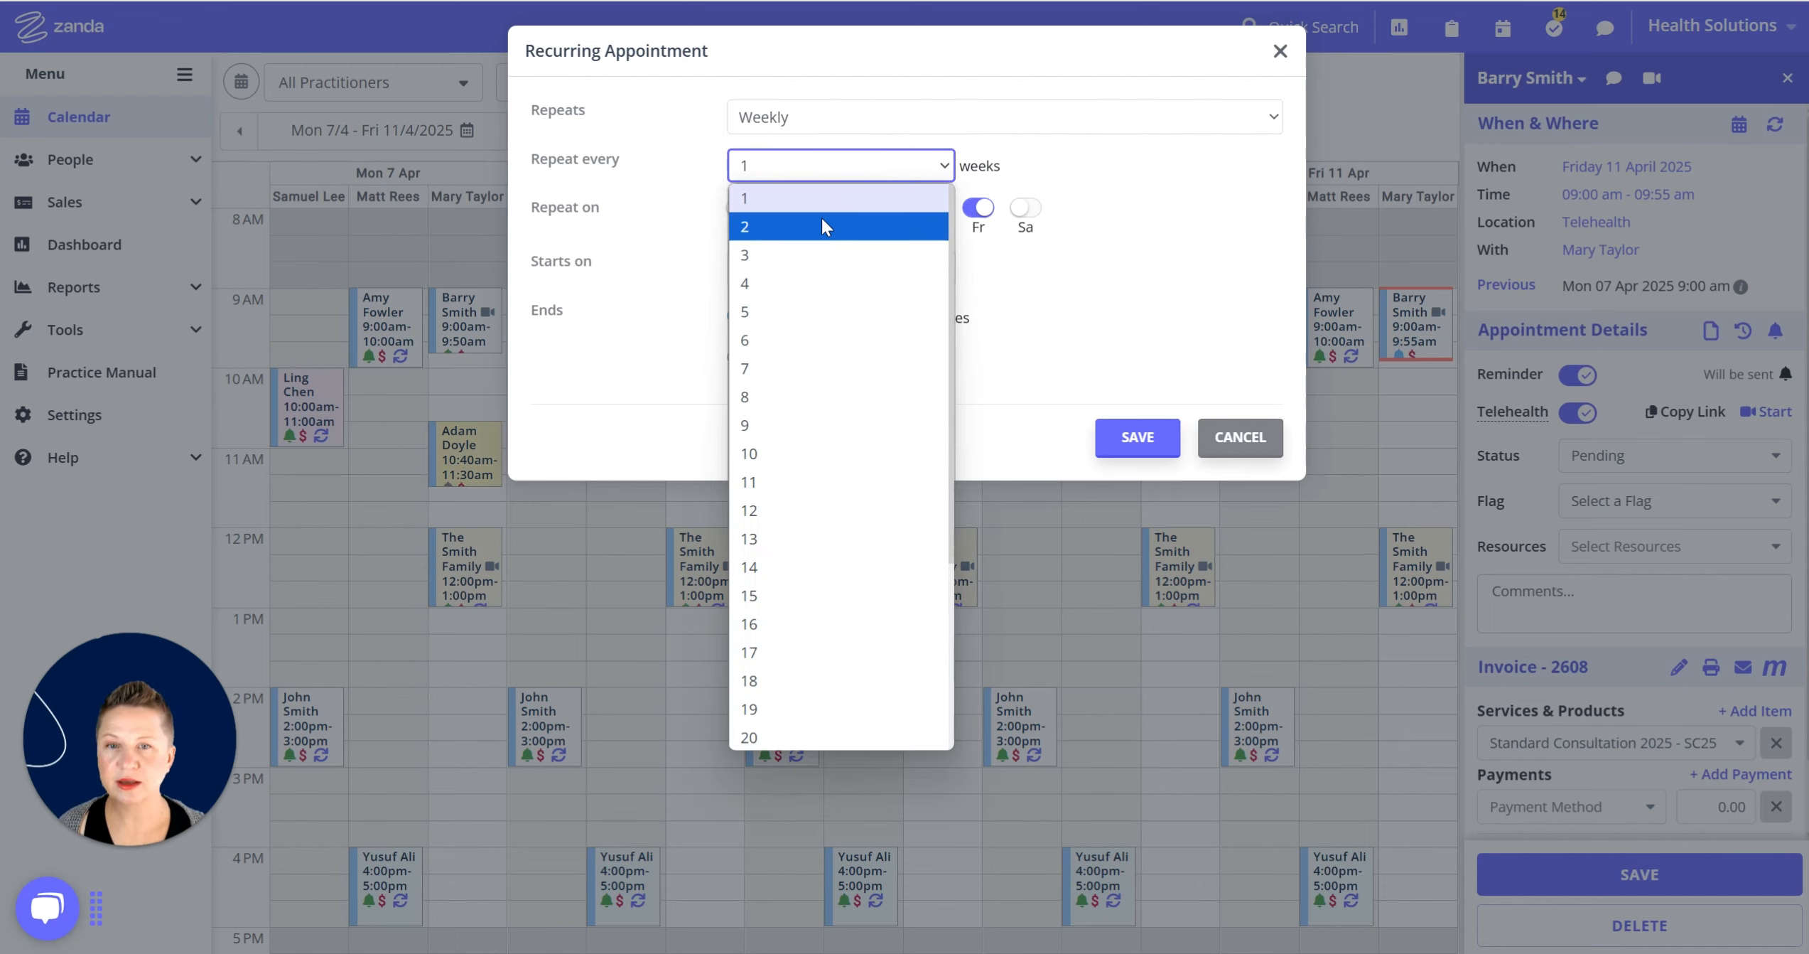
left_click(782, 256)
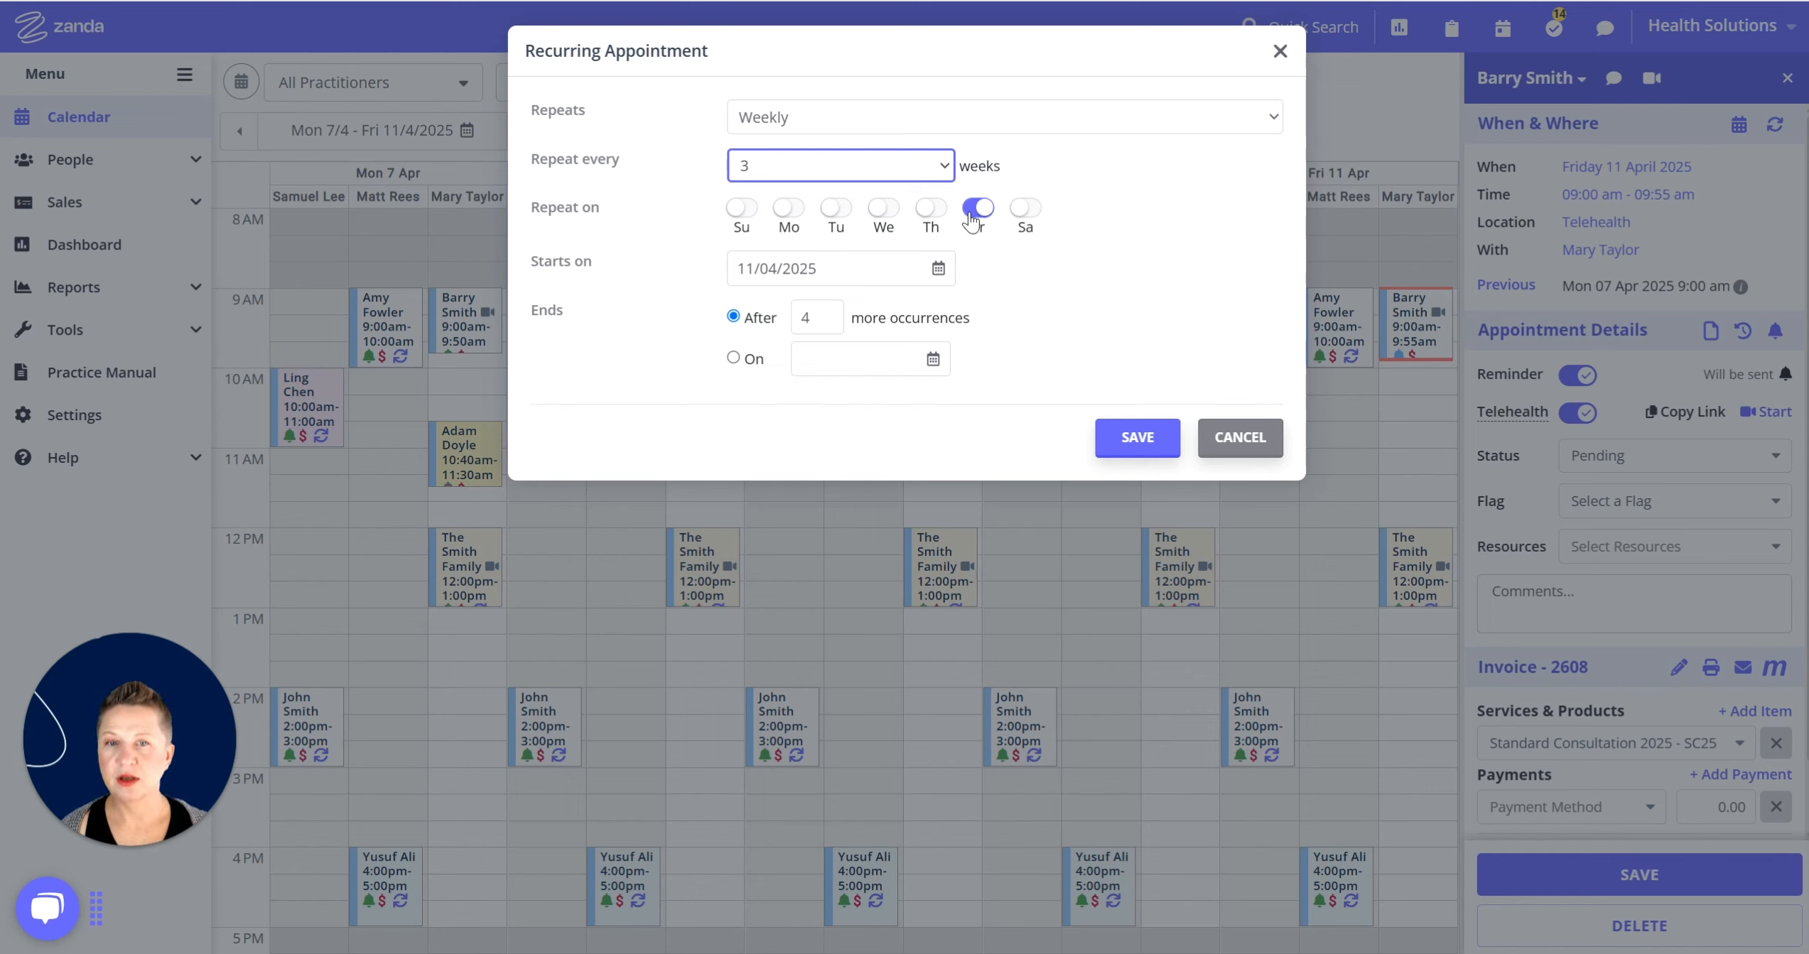
left_click(895, 212)
left_click(895, 211)
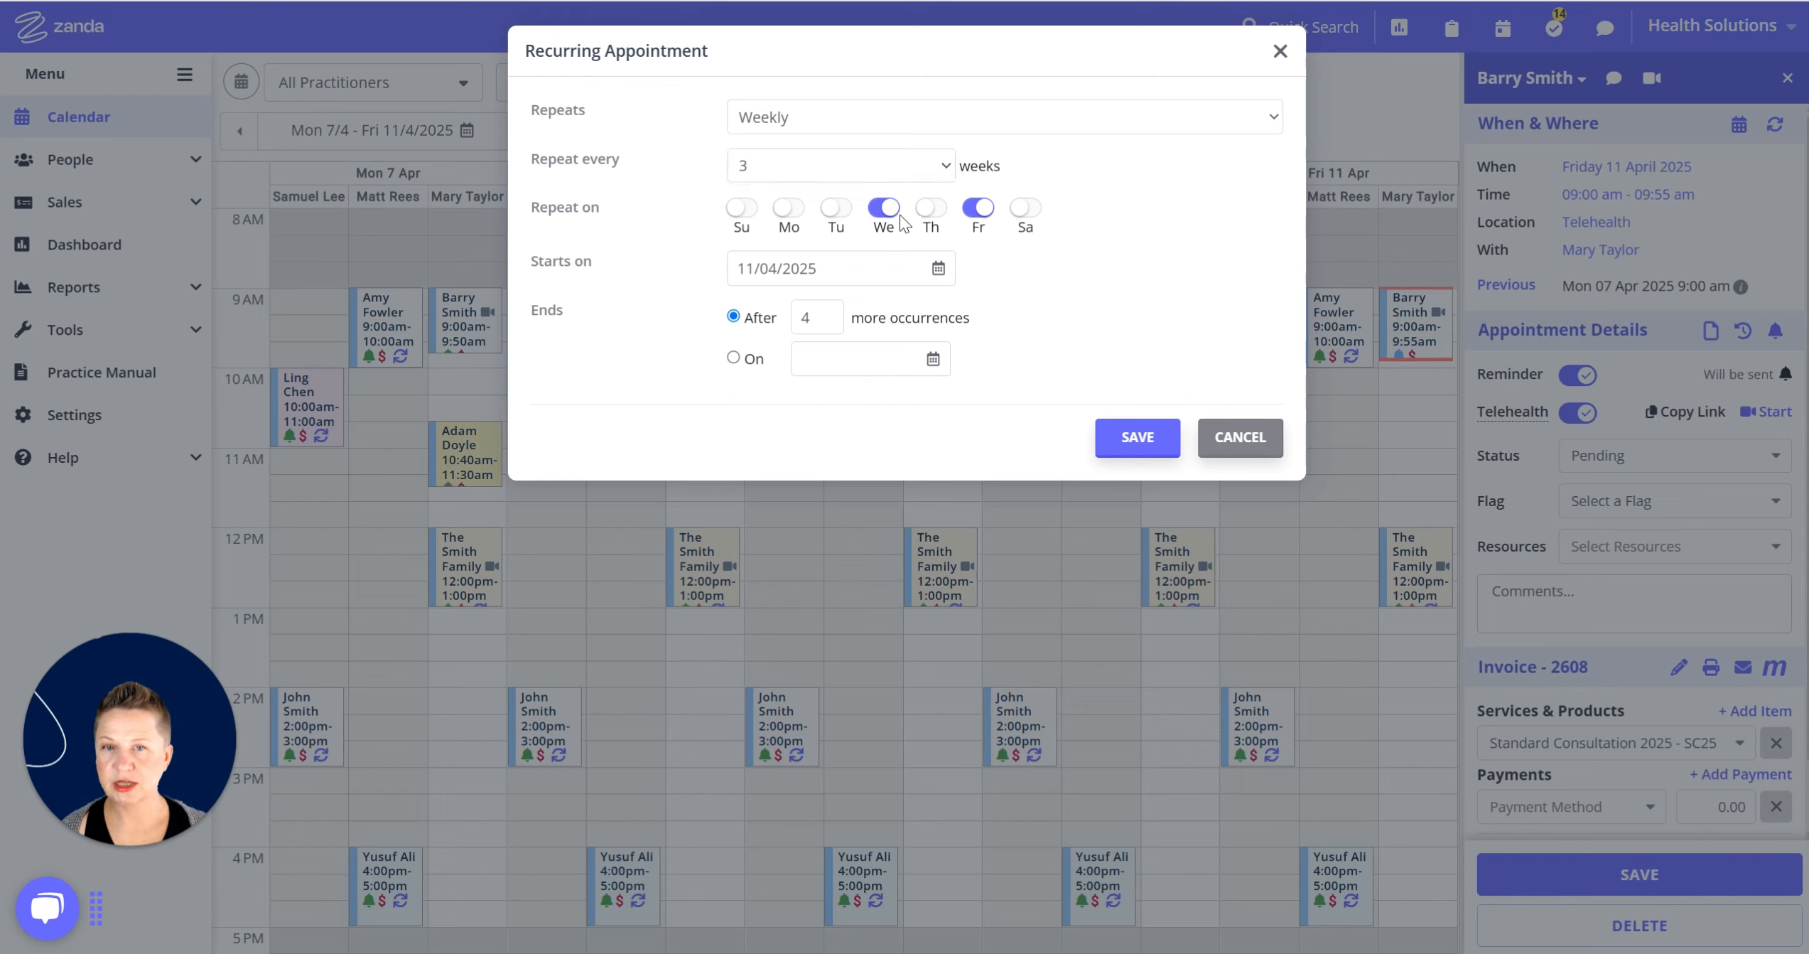
left_click(880, 212)
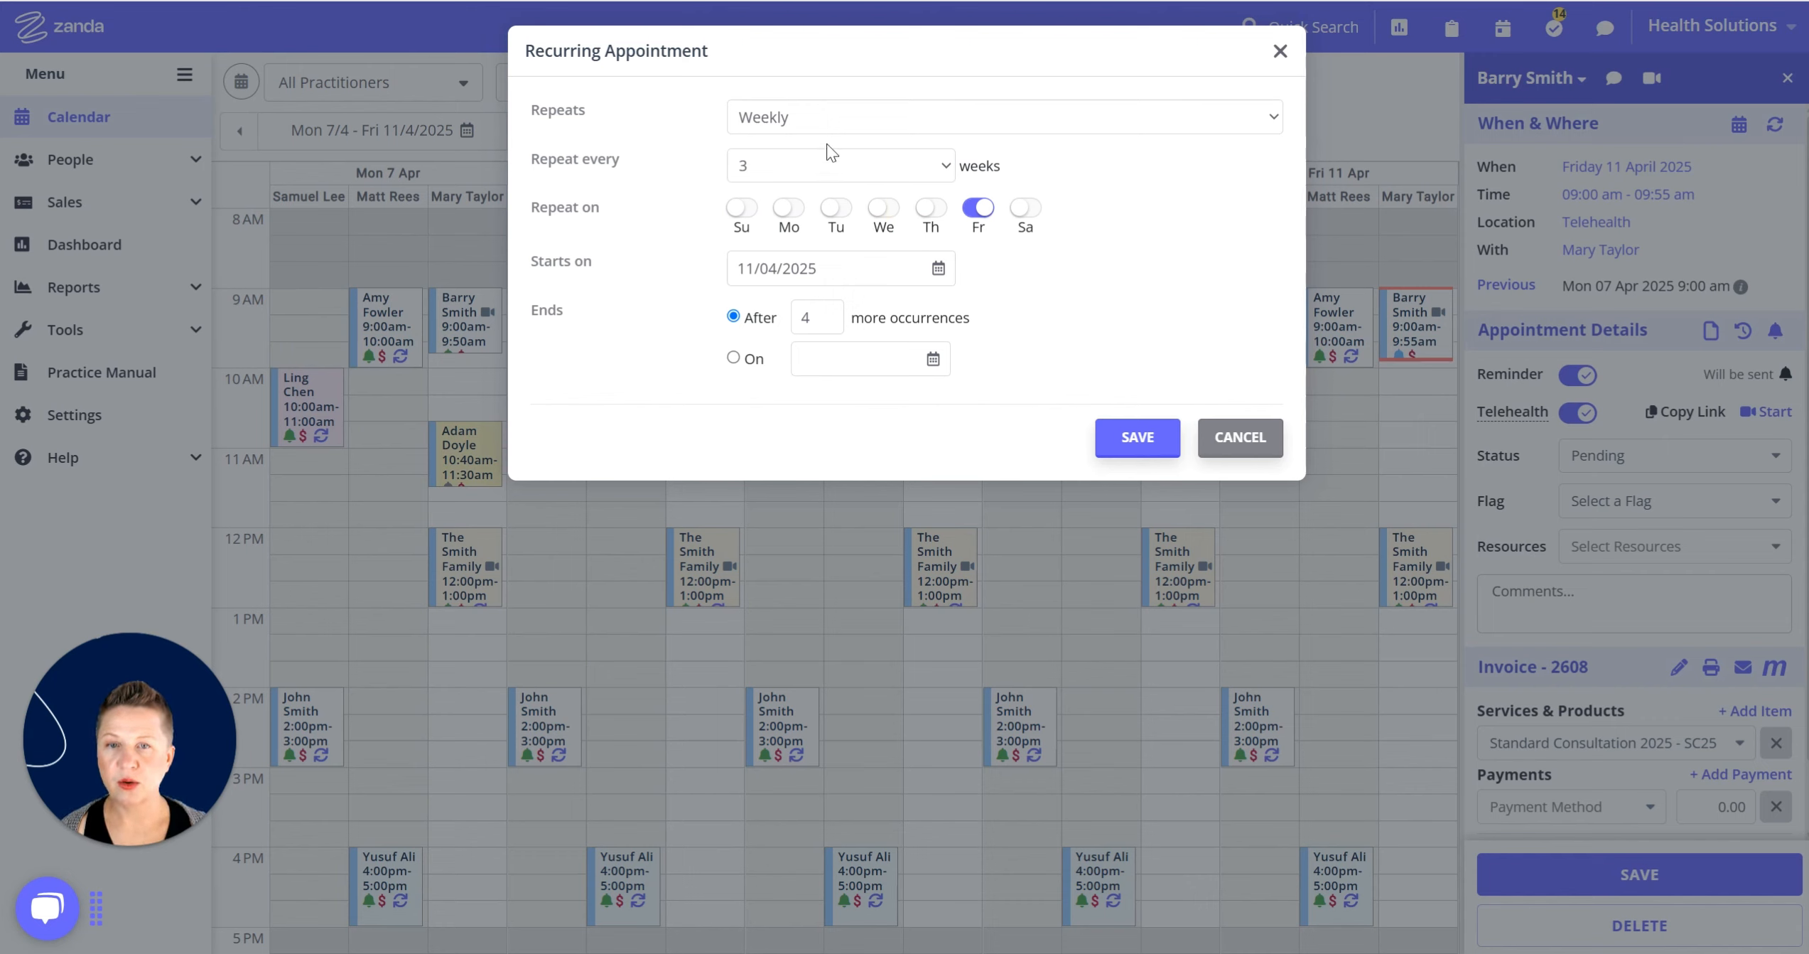
left_click(837, 121)
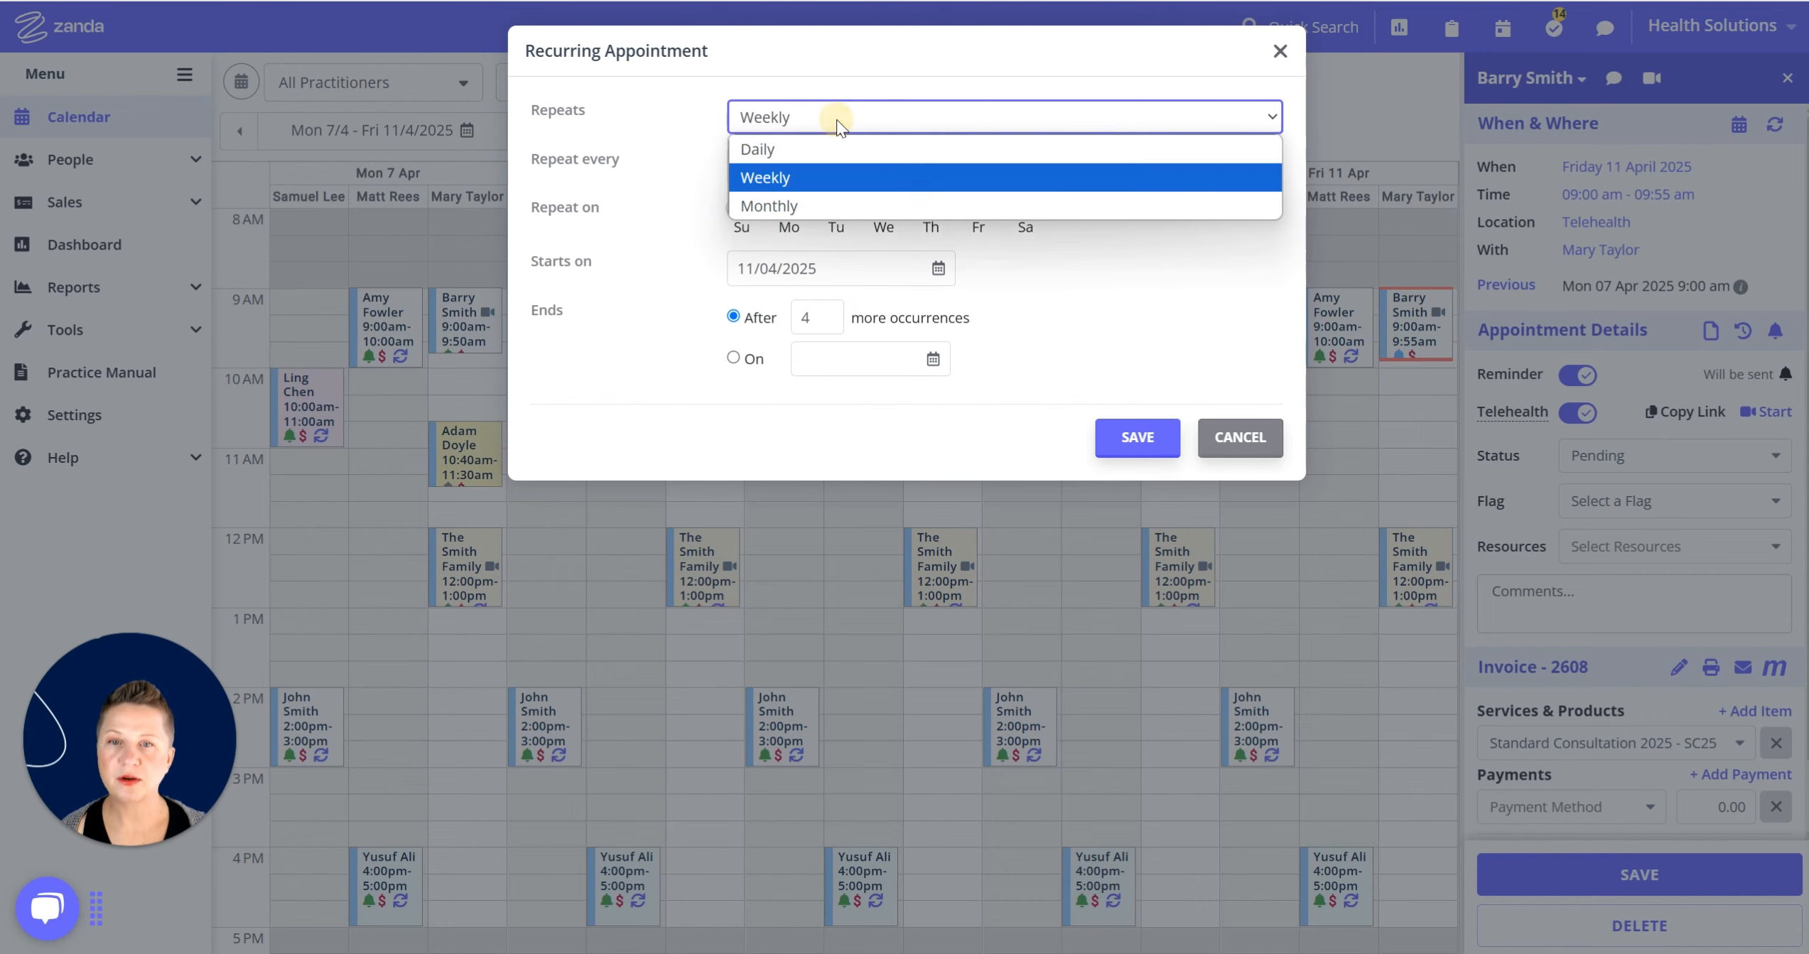
Set a monthly repeat every 1 month by day of the week, after trying 2 and 3 months.
left_click(788, 208)
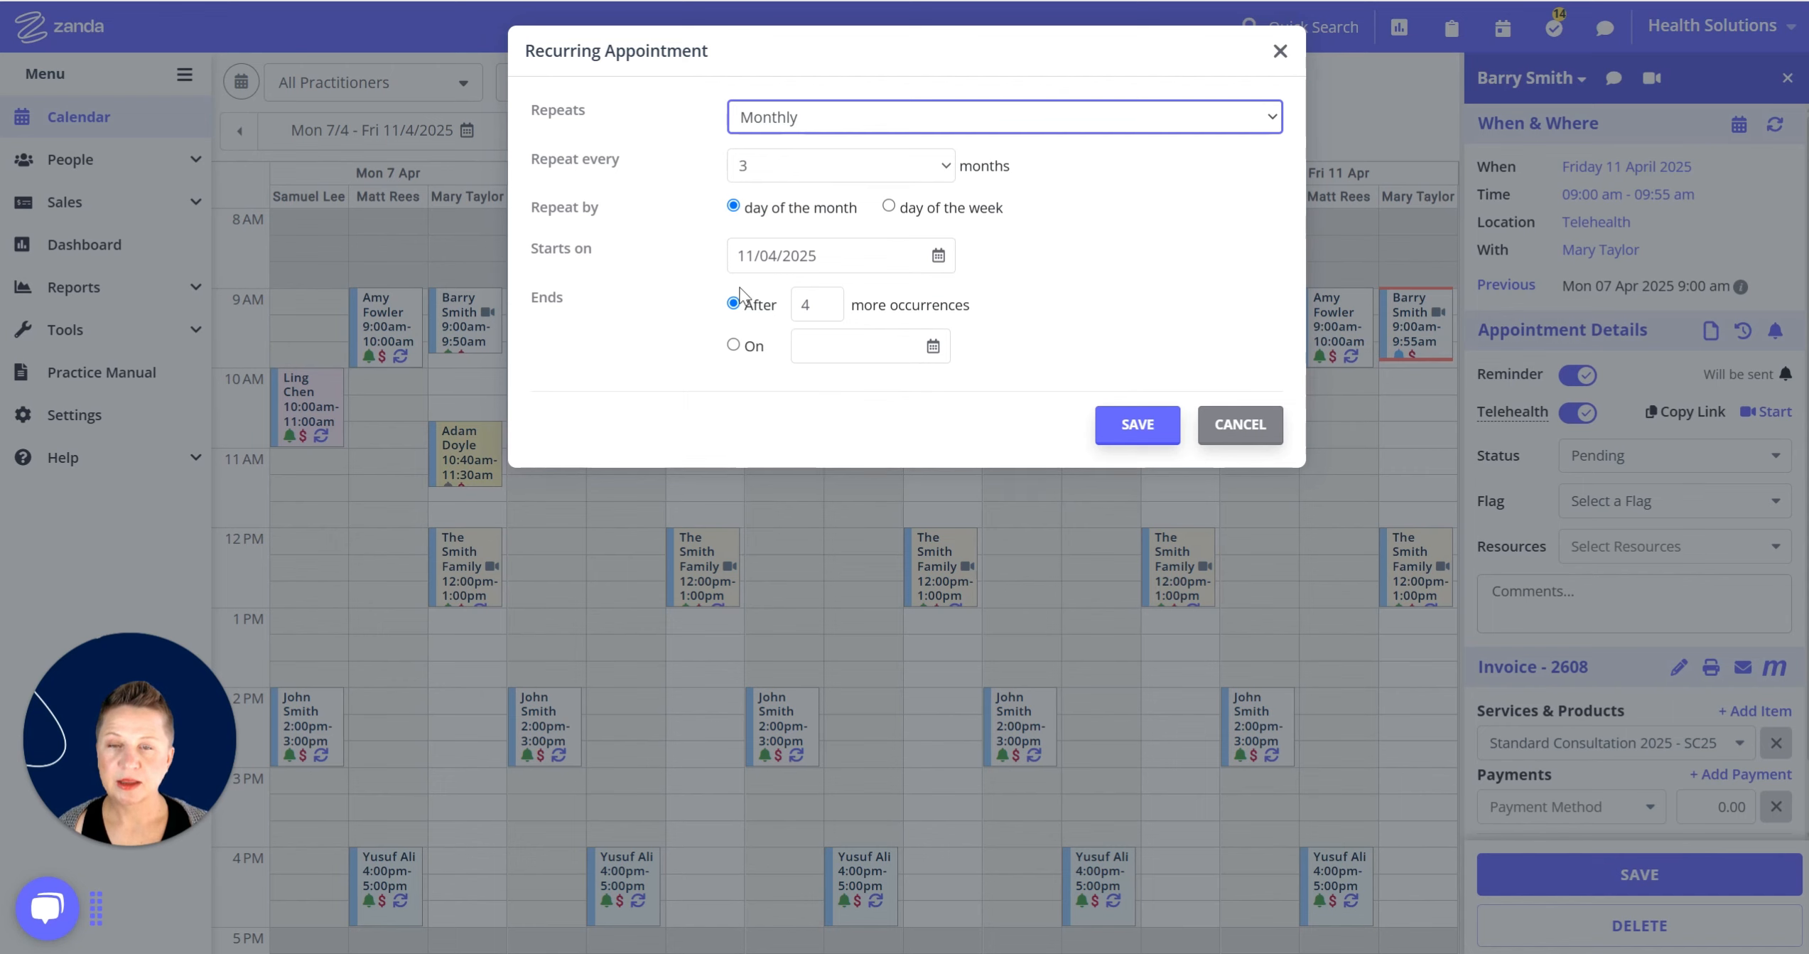
left_click(941, 167)
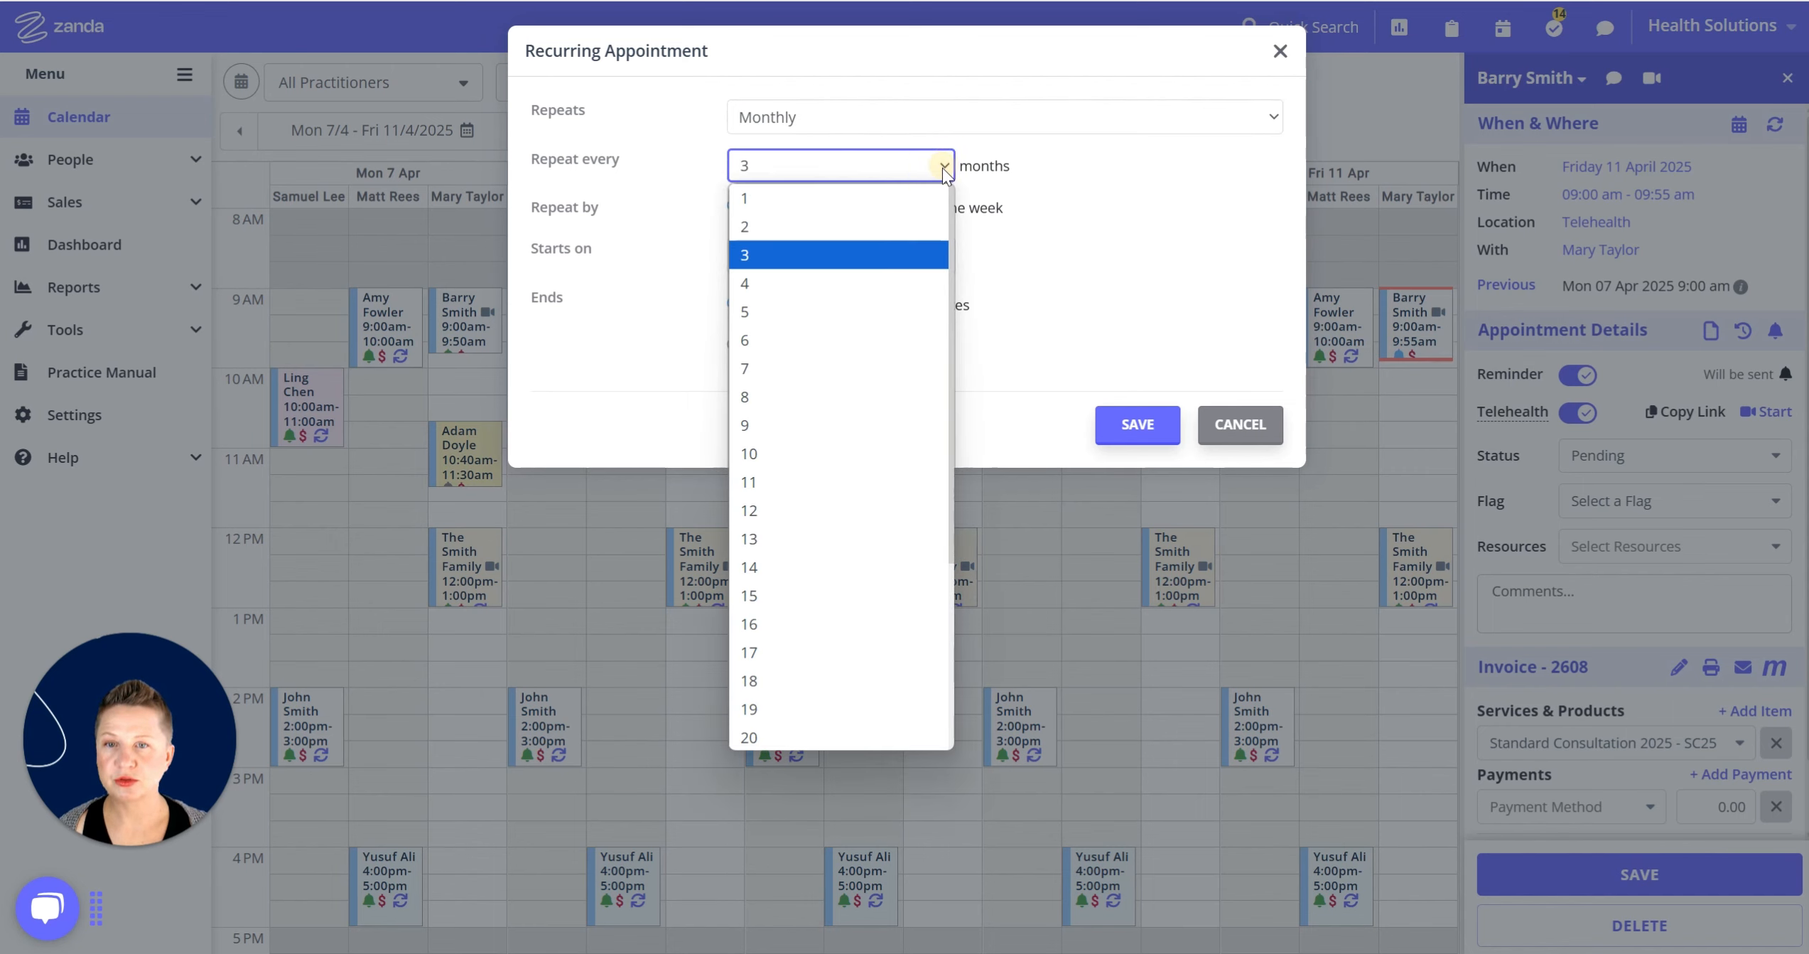
left_click(862, 199)
left_click(922, 171)
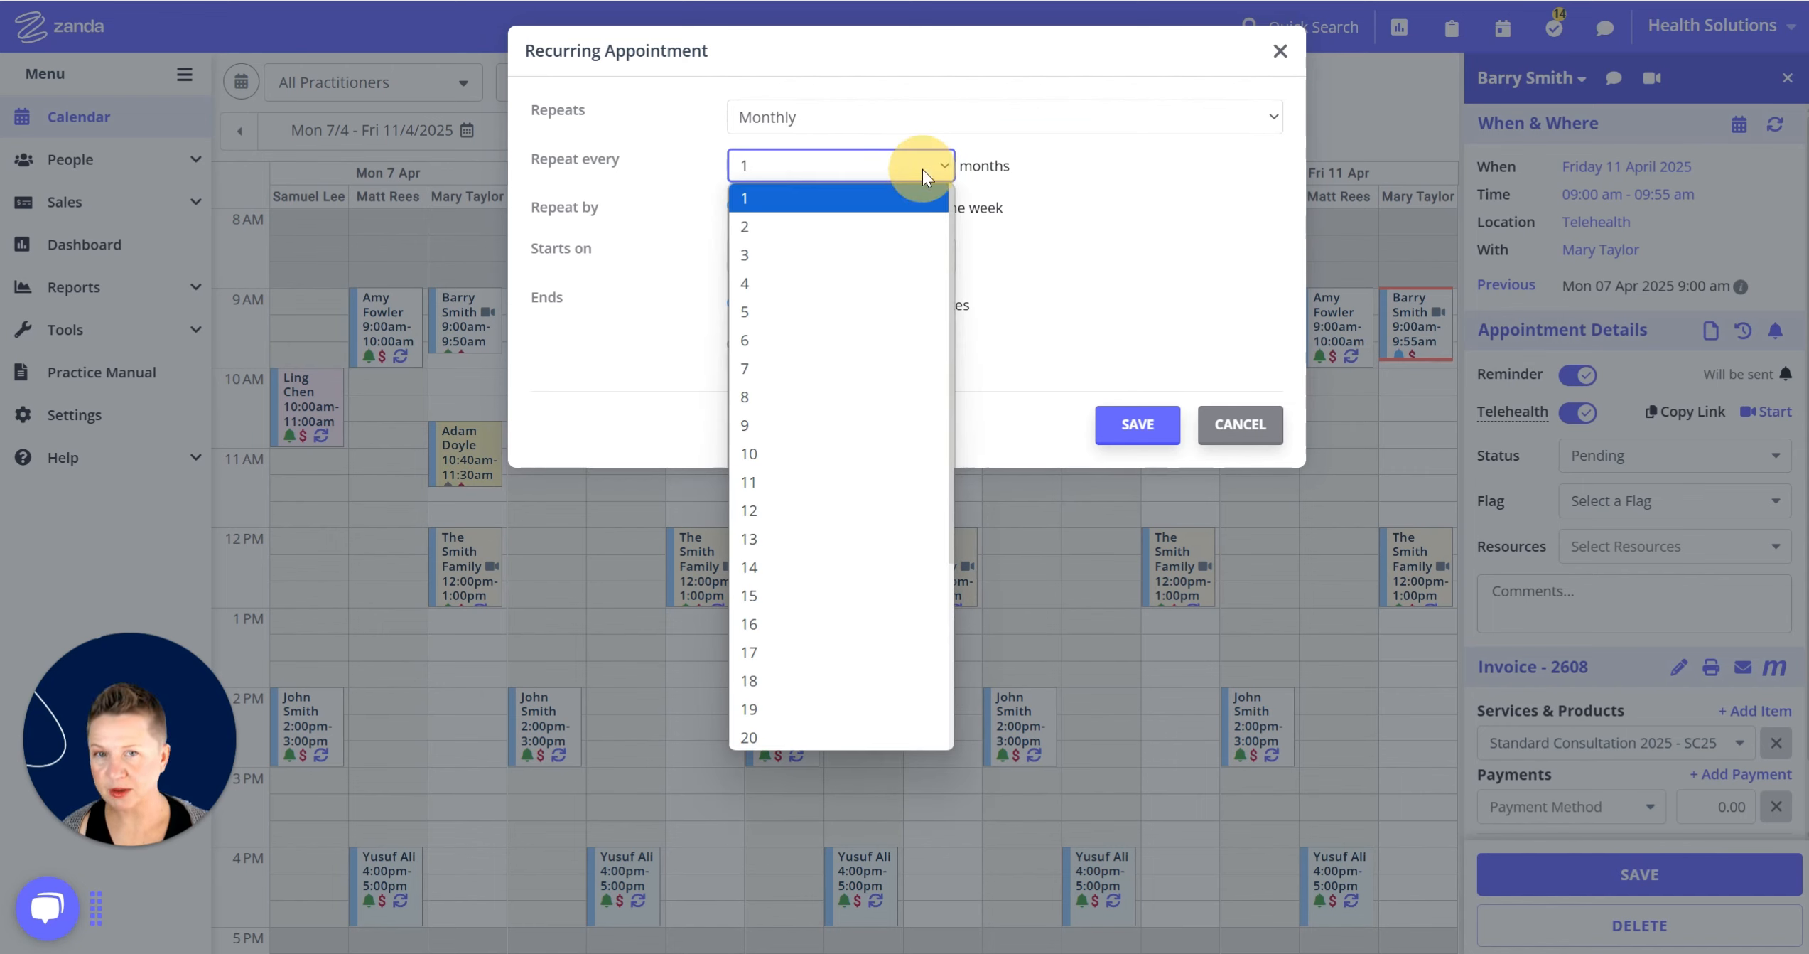
left_click(852, 229)
left_click(868, 176)
left_click(846, 250)
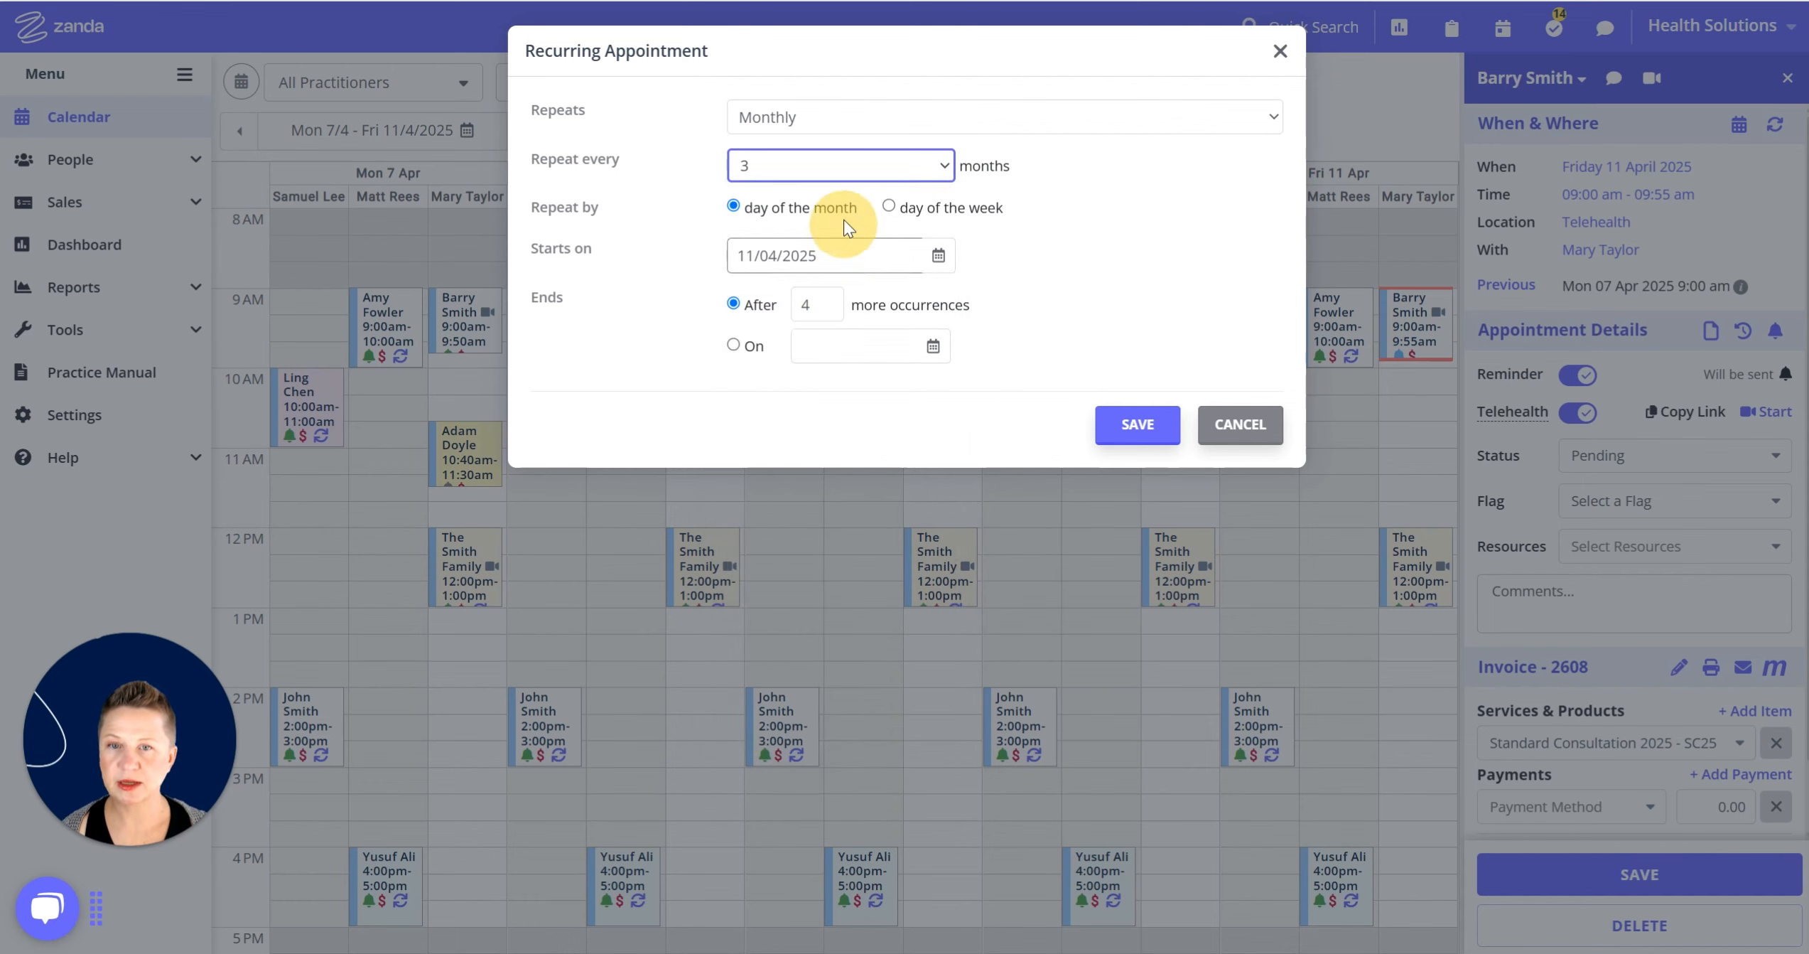
left_click(889, 180)
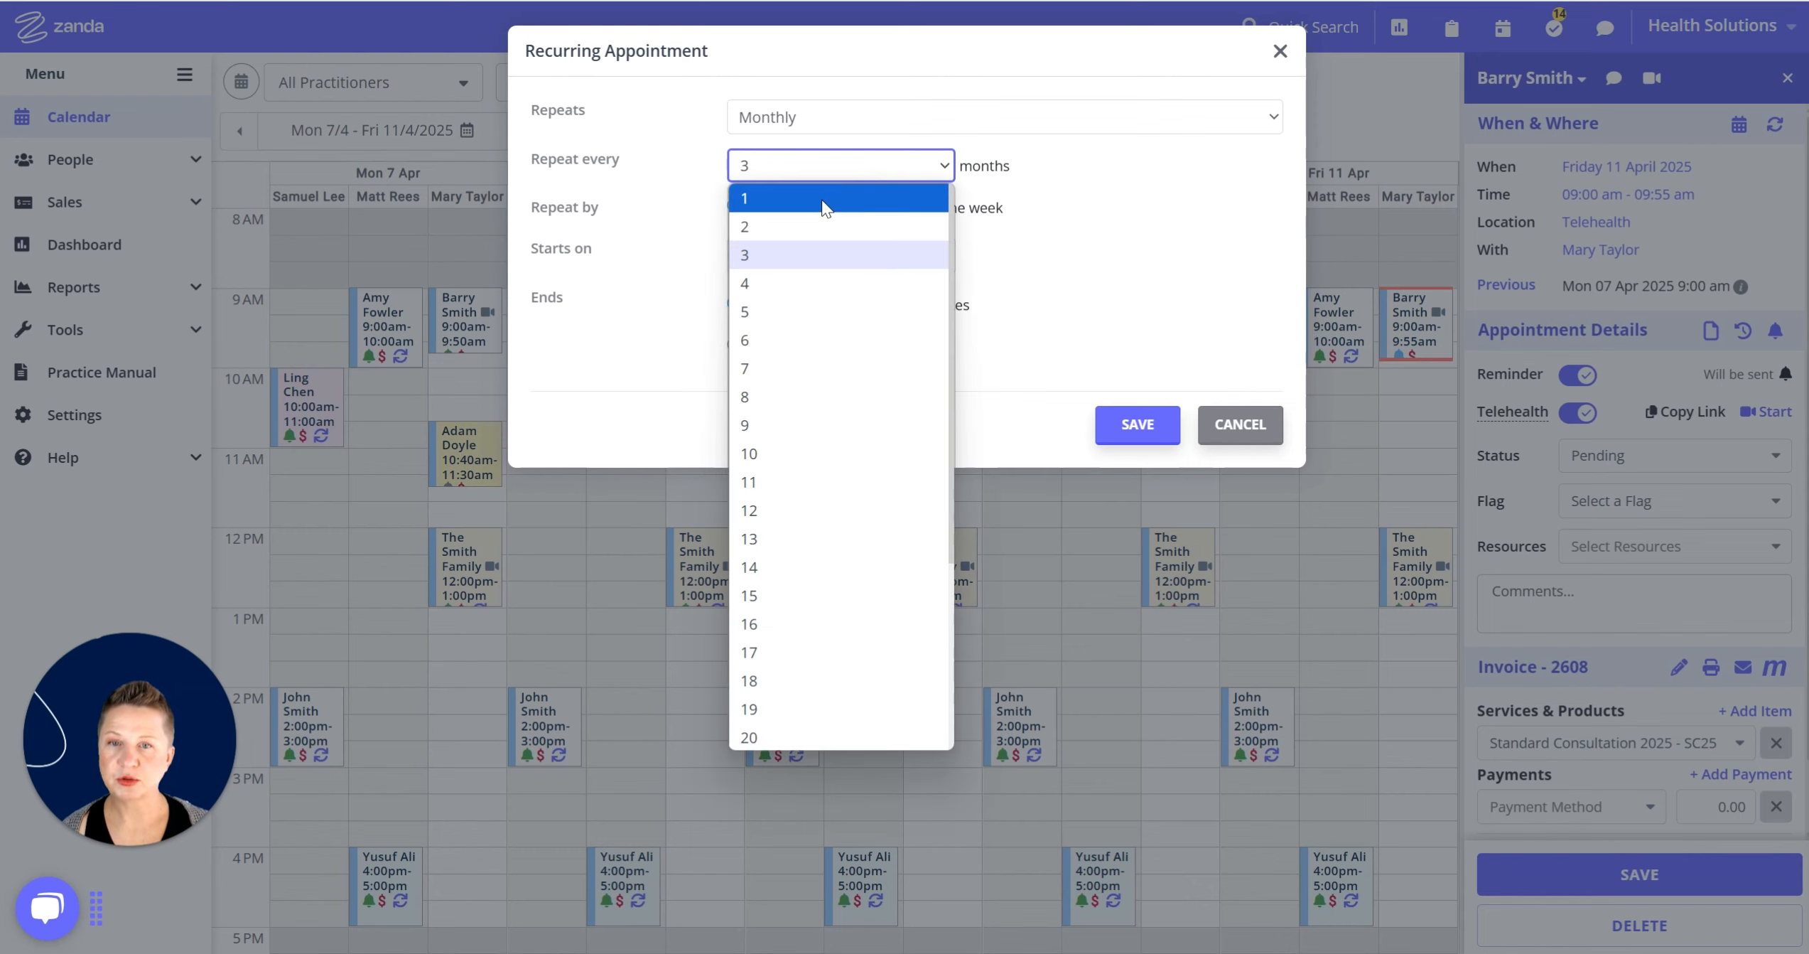
left_click(821, 200)
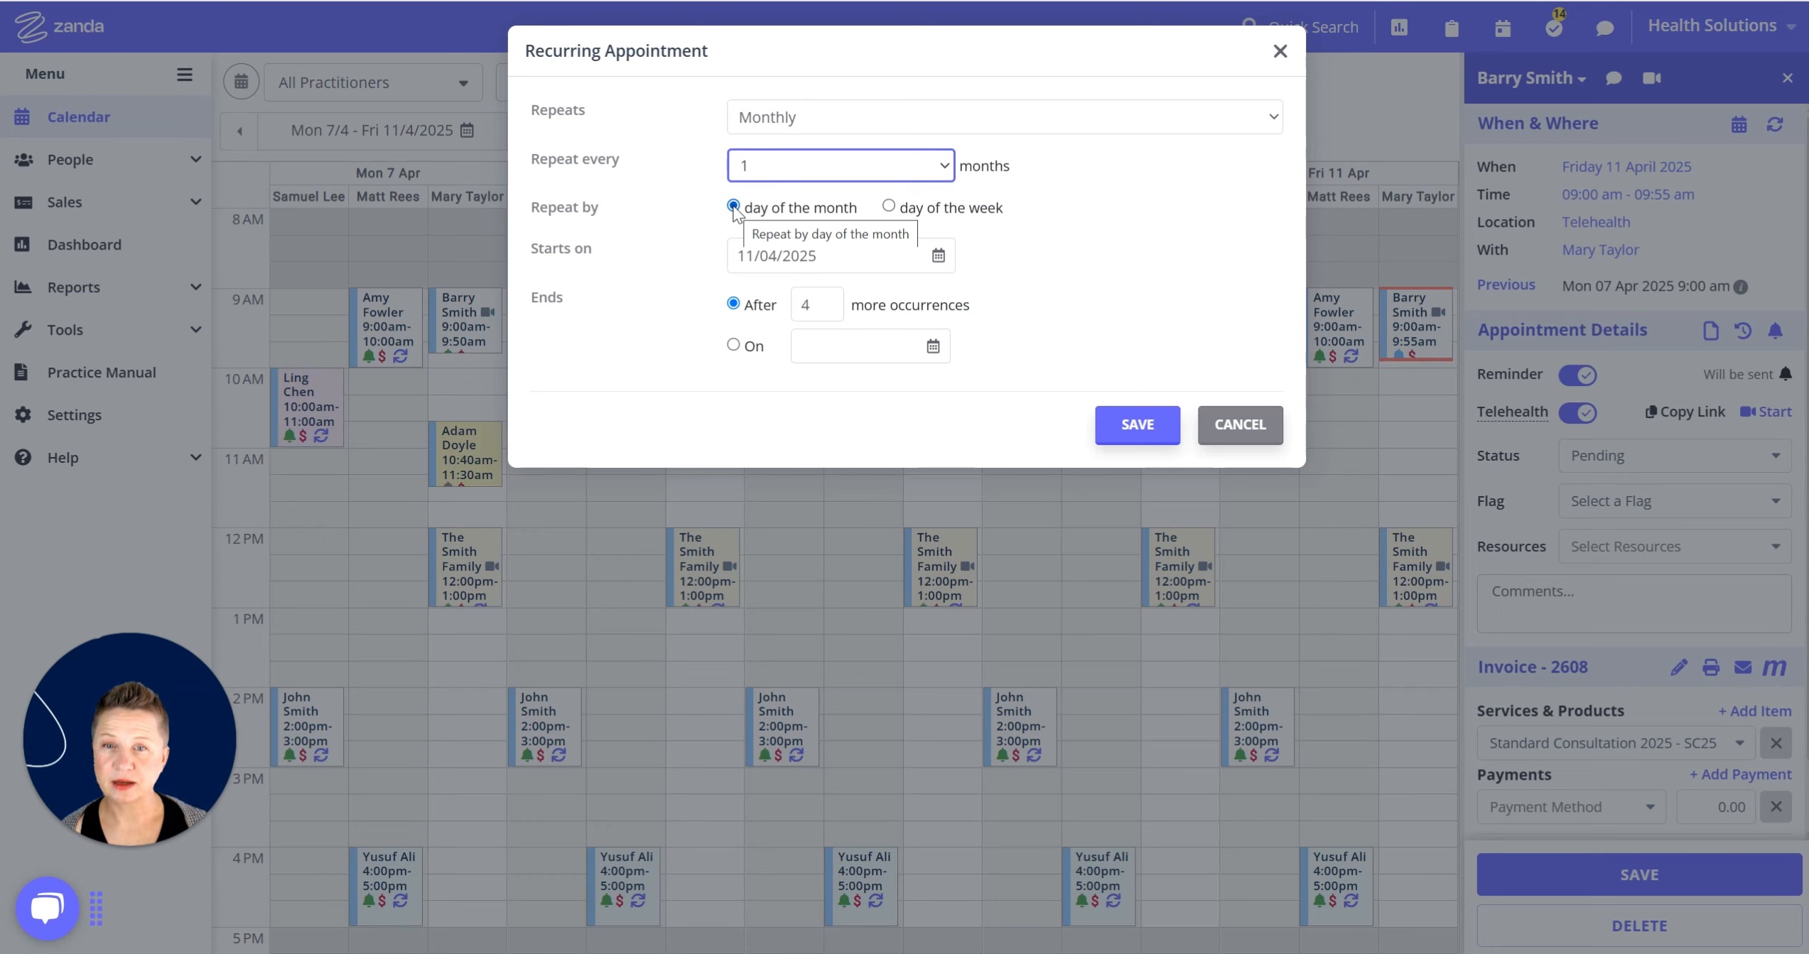
left_click(888, 207)
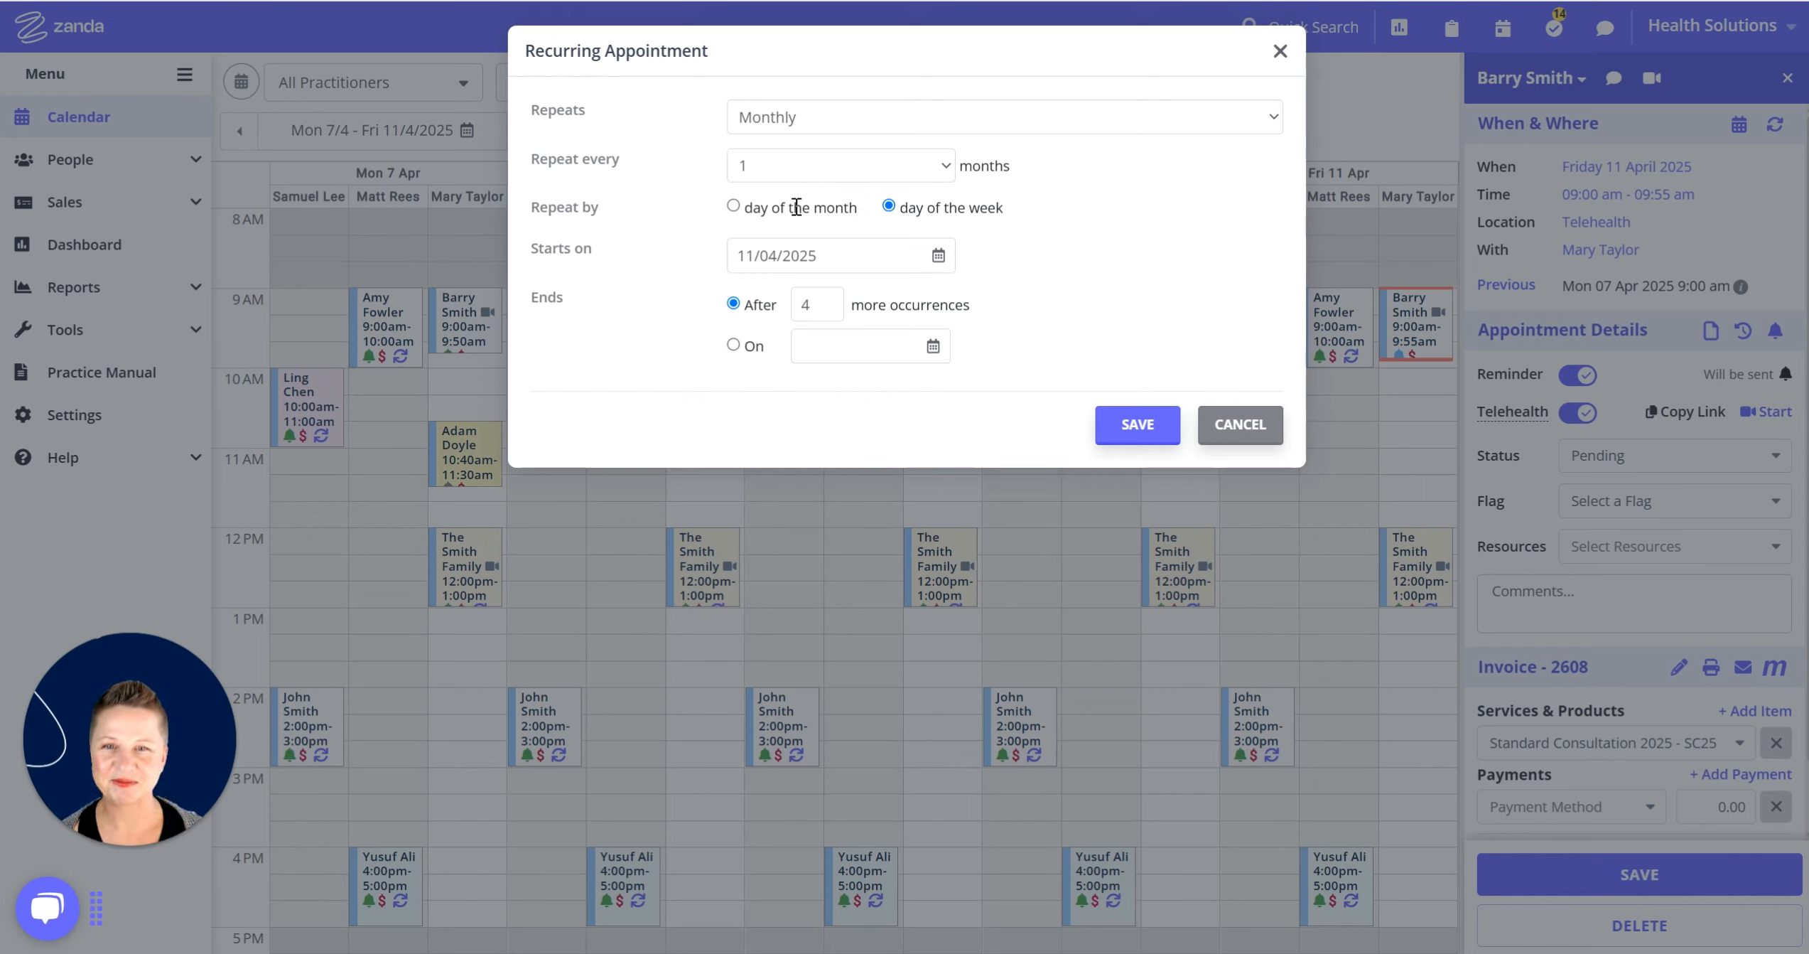
left_click(772, 127)
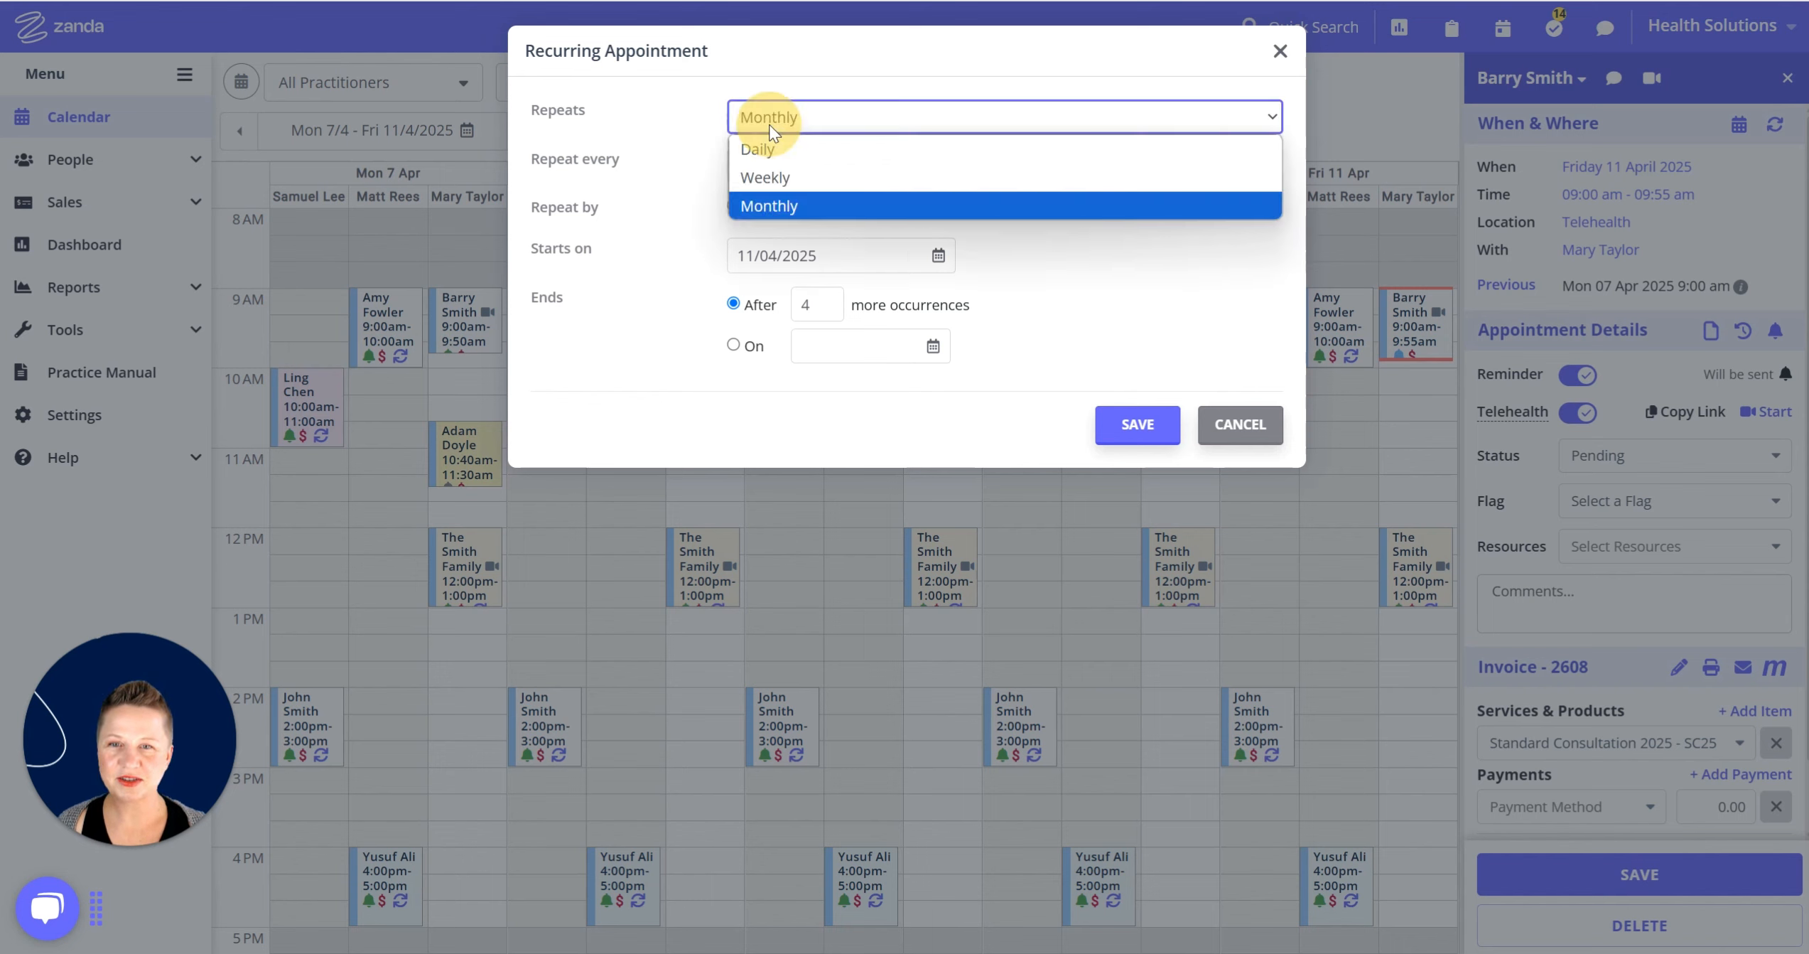
Set a weekly repeat every 2 weeks, leaving the 11/04/2025 start date unchanged.
left_click(762, 177)
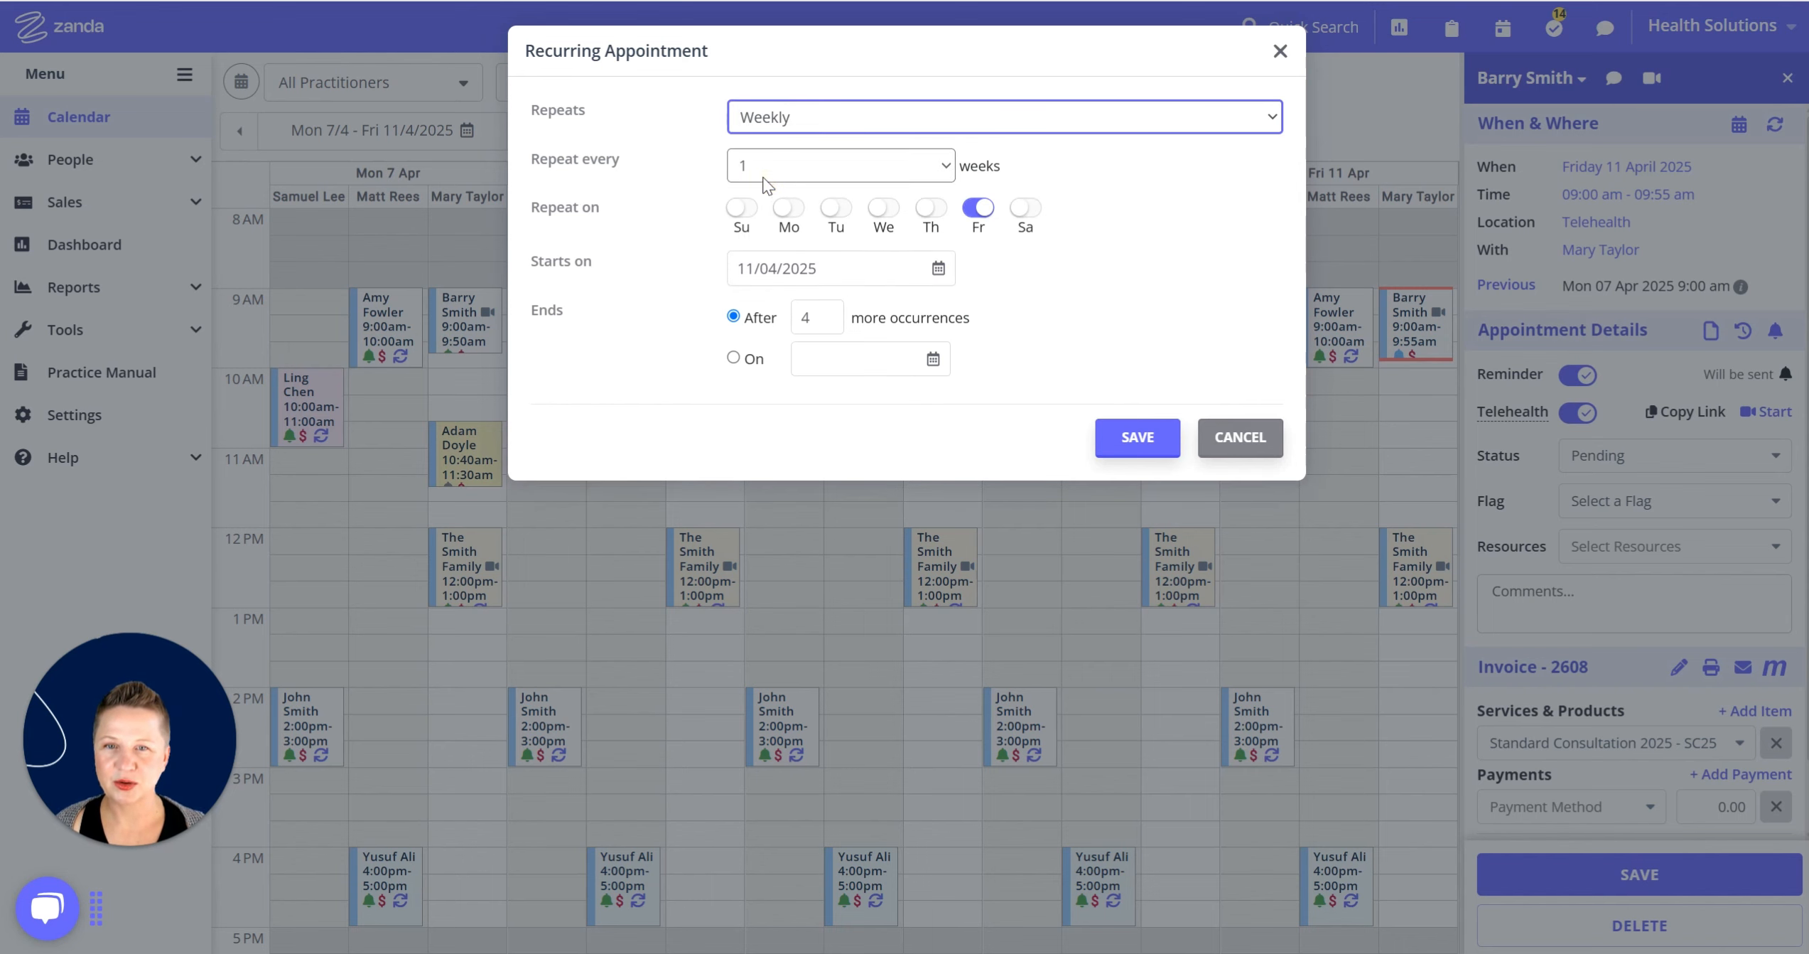
left_click(888, 170)
left_click(819, 229)
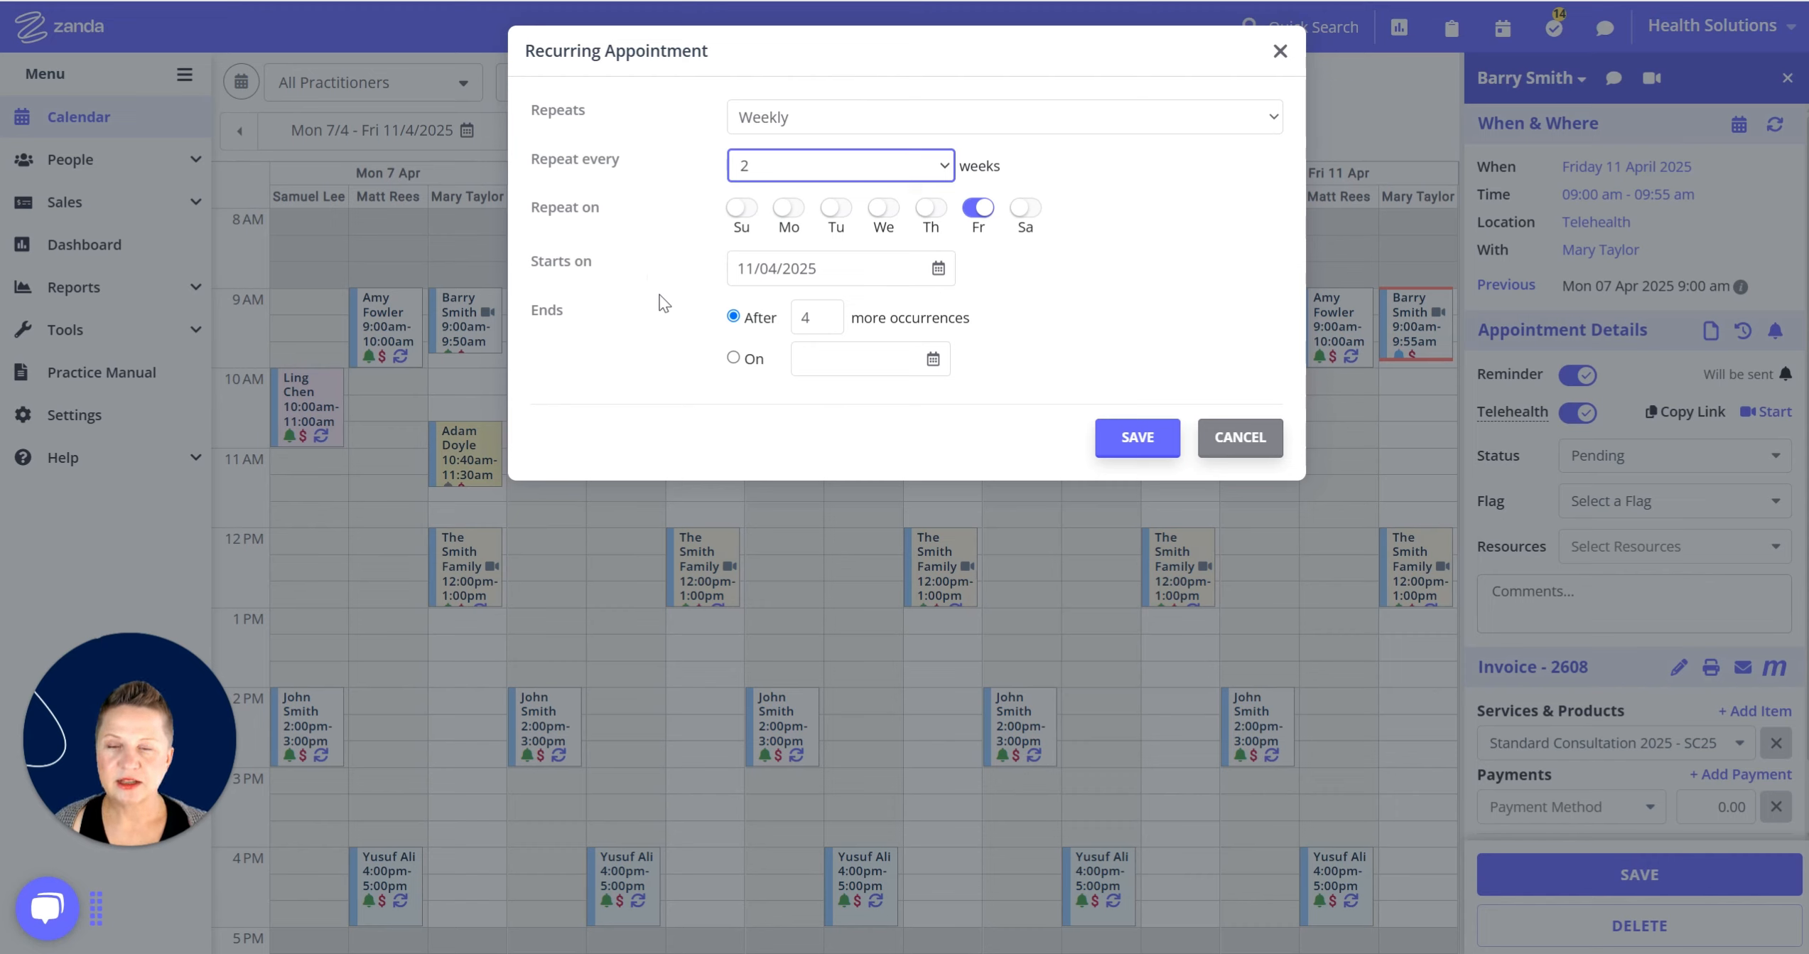
left_click(931, 274)
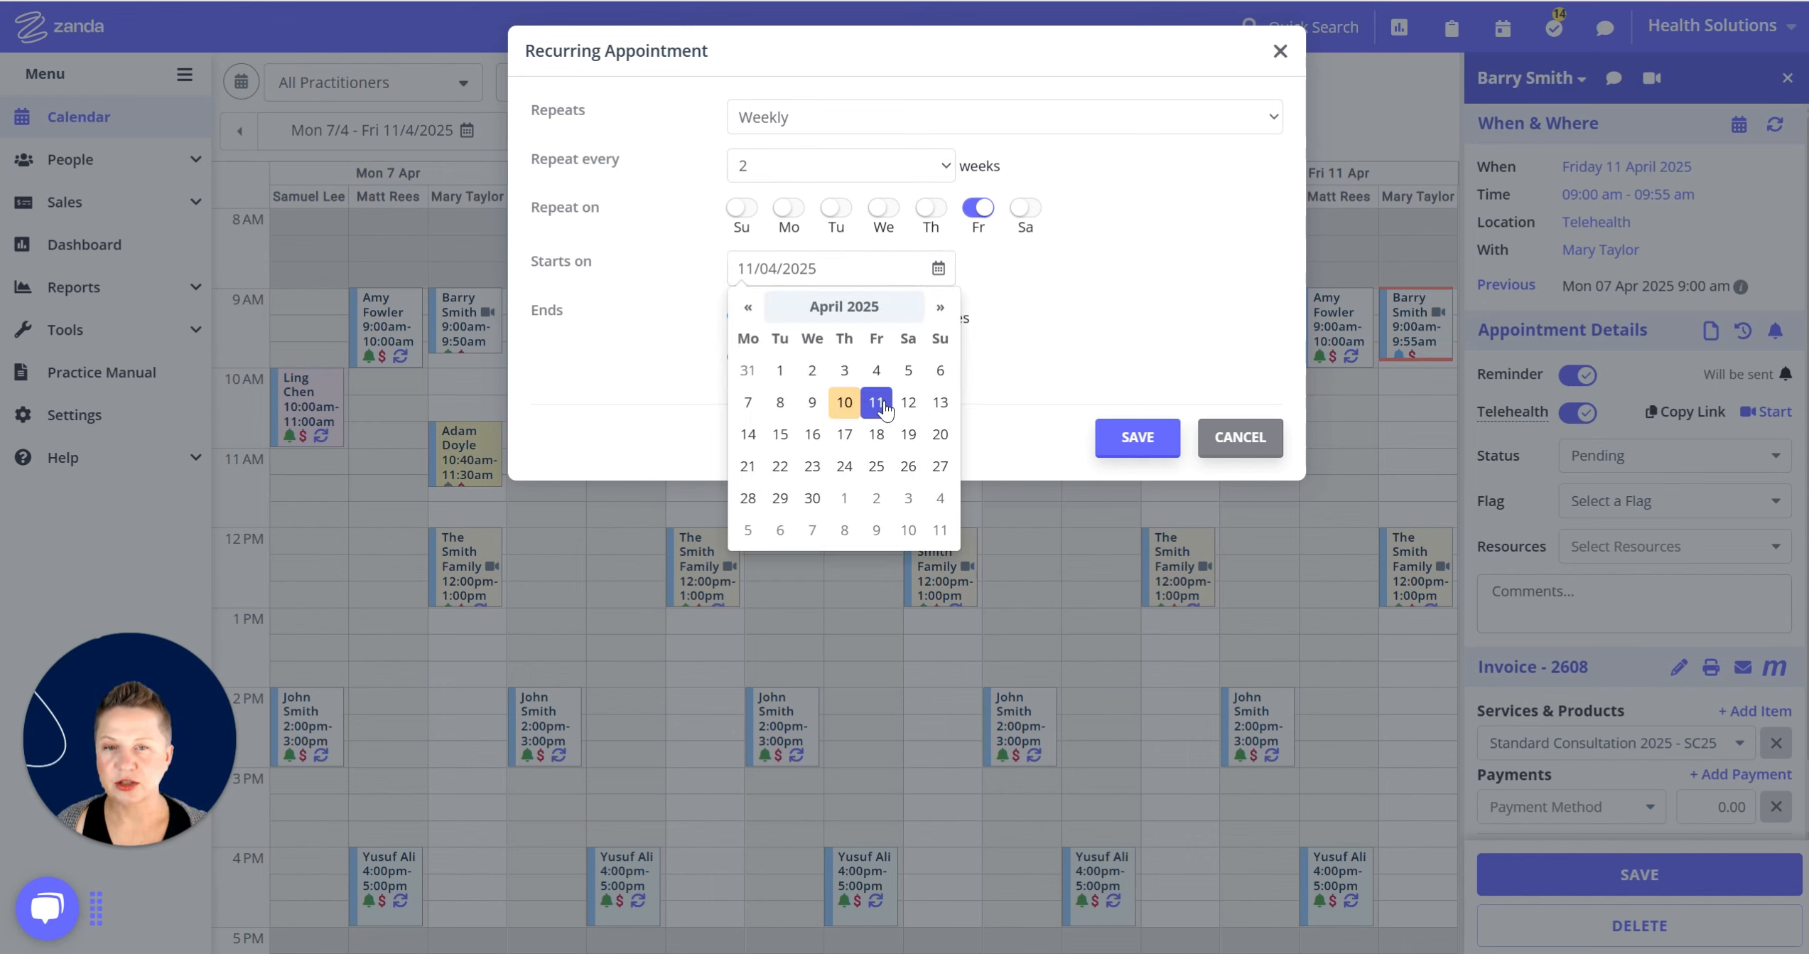
left_click(1067, 284)
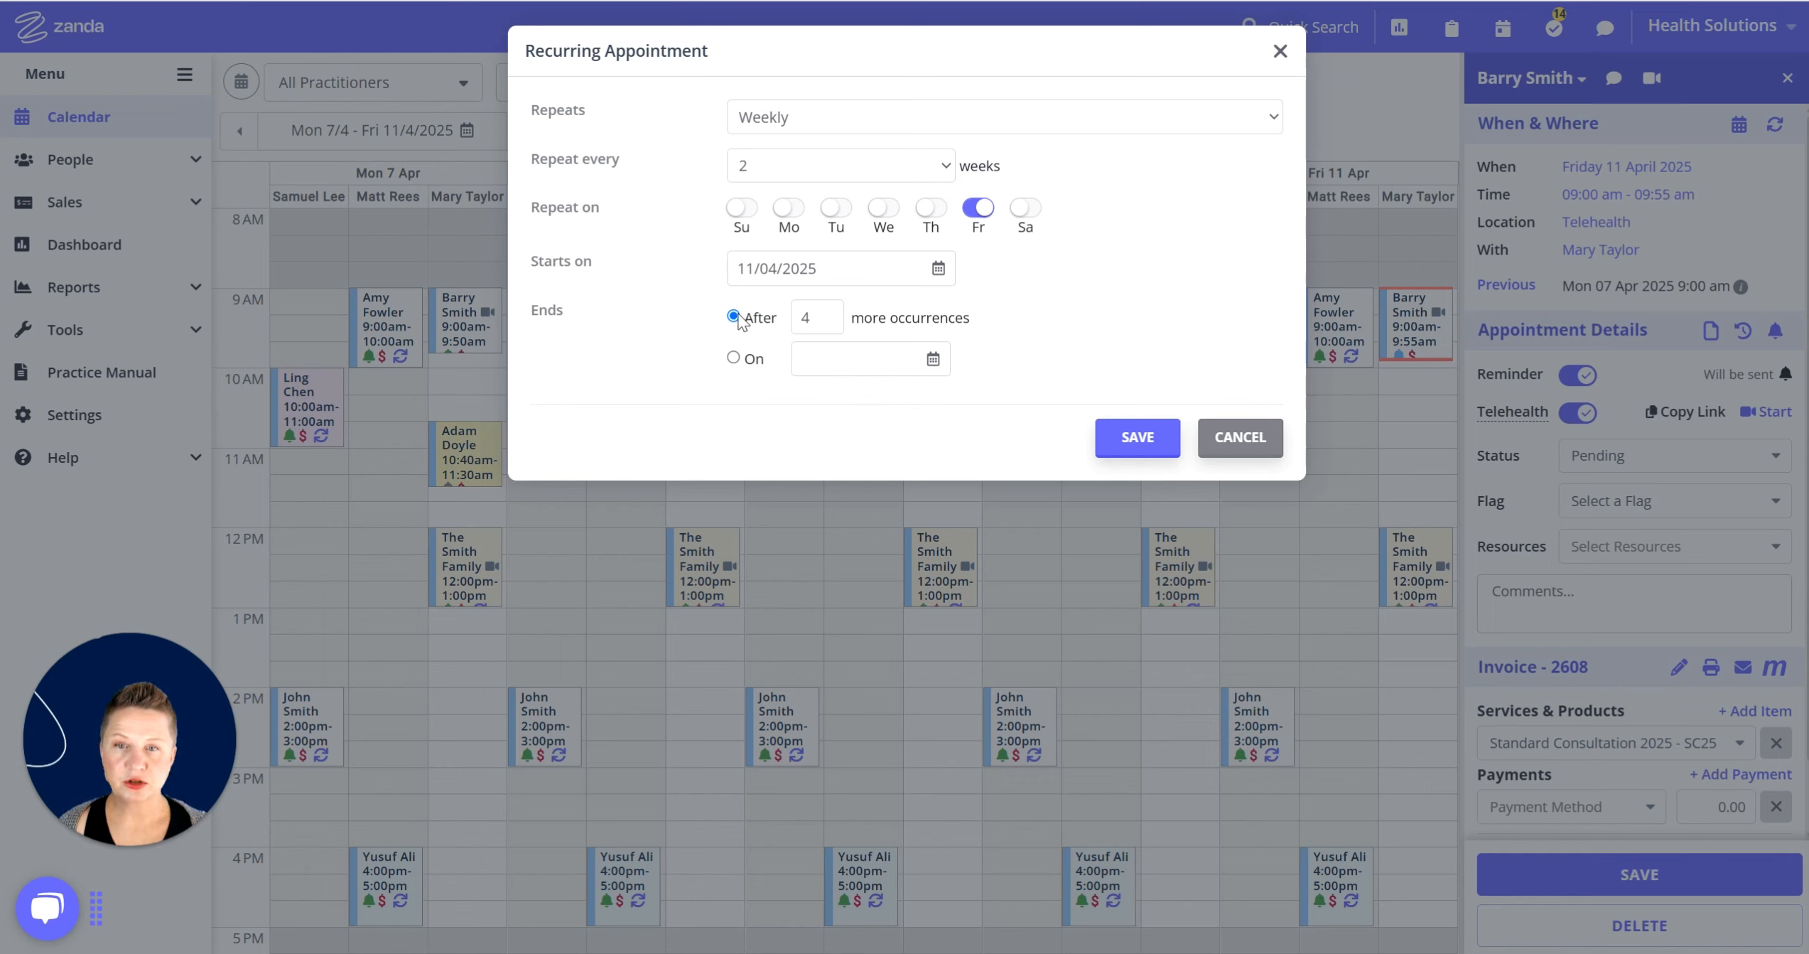
Change the series to end after 9 more occurrences instead of 4.
left_click(813, 314)
left_click(812, 314)
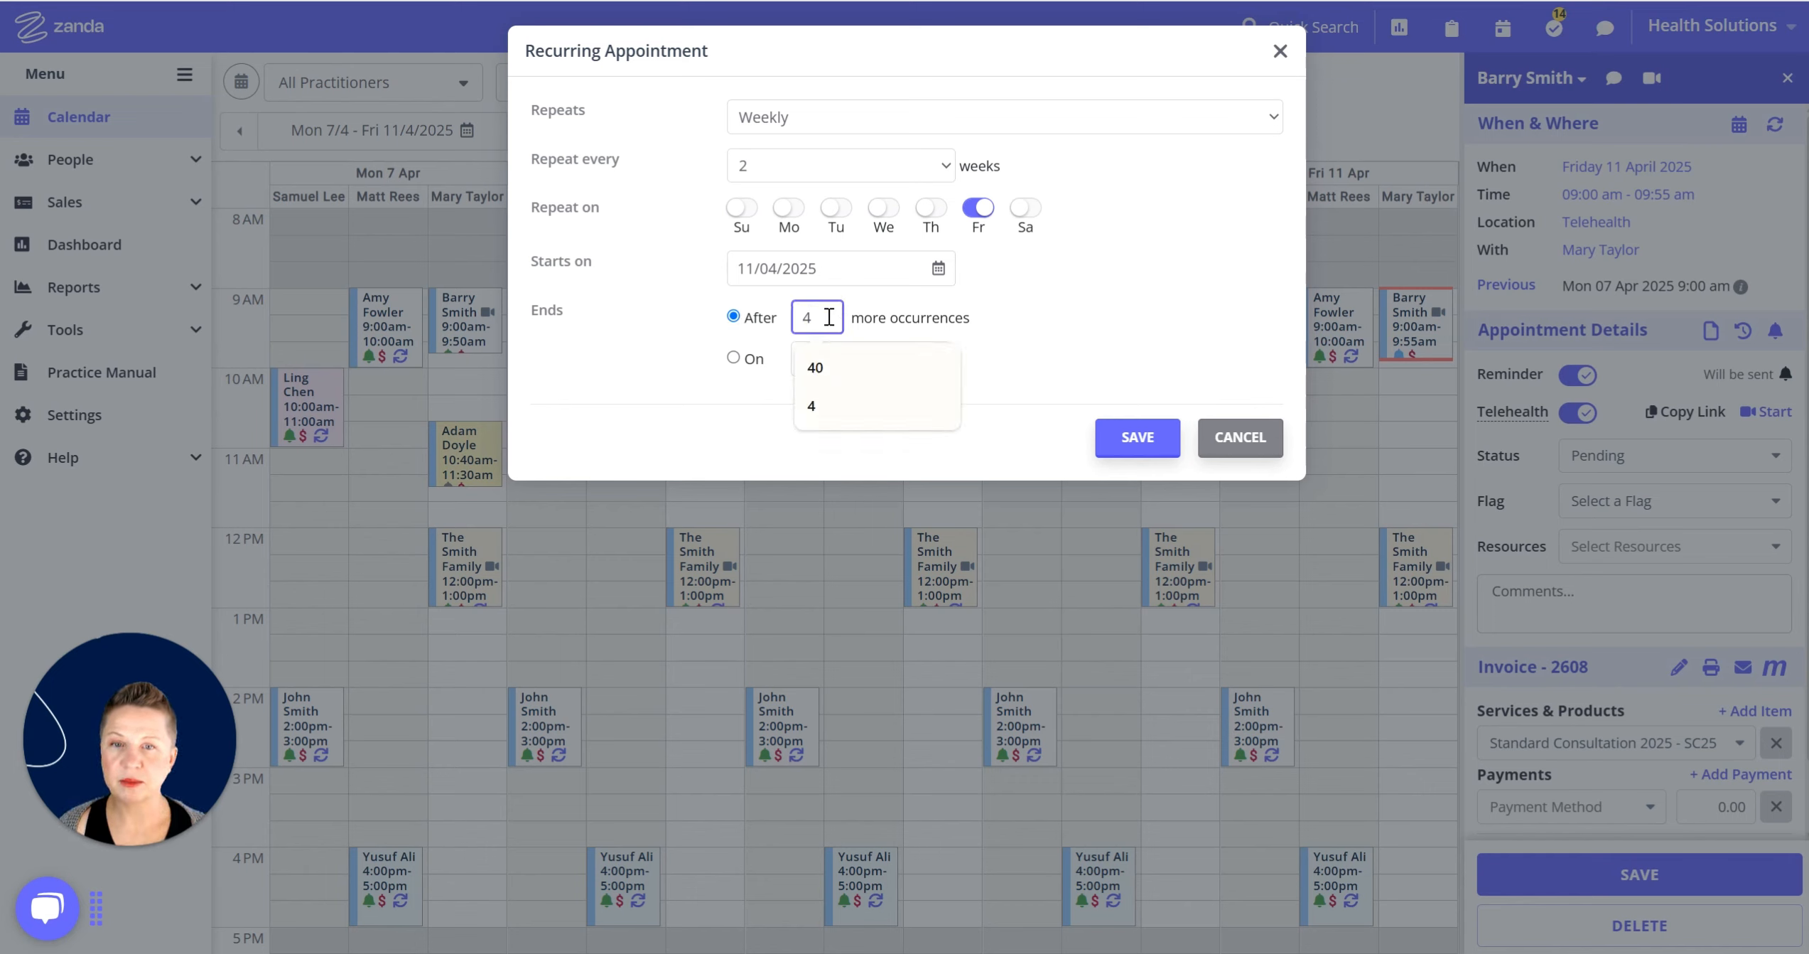
key("BackSpace")
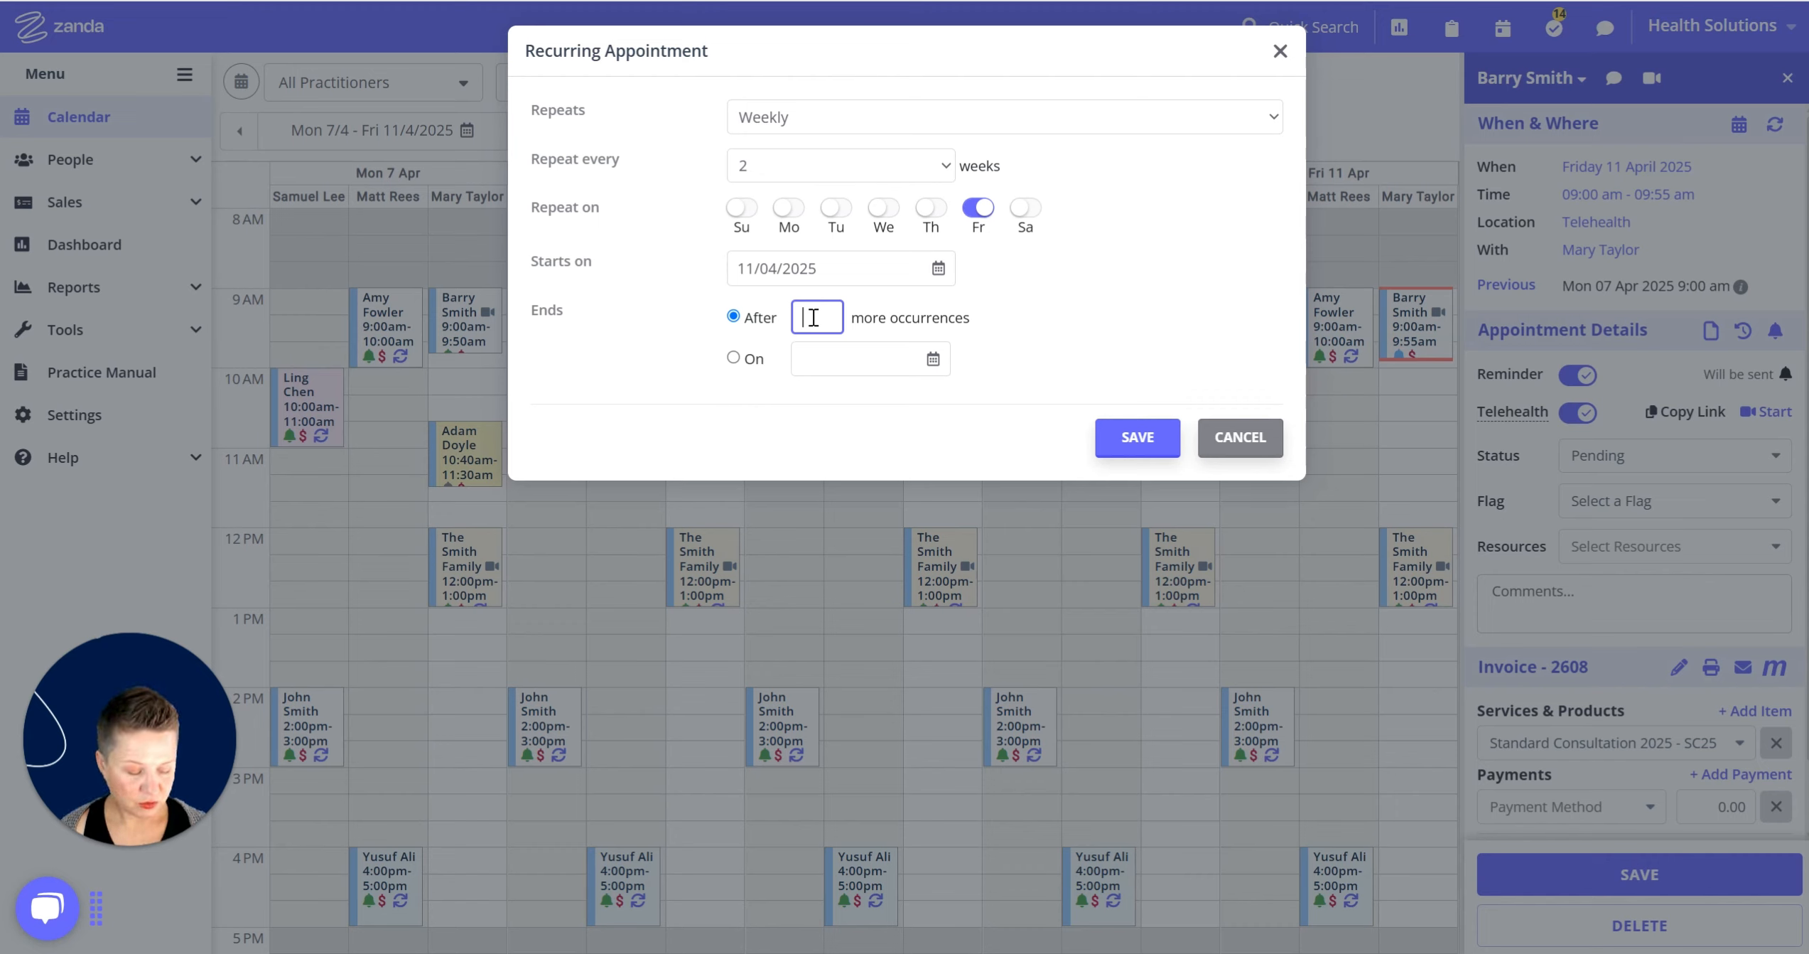
type("9")
left_click(1023, 310)
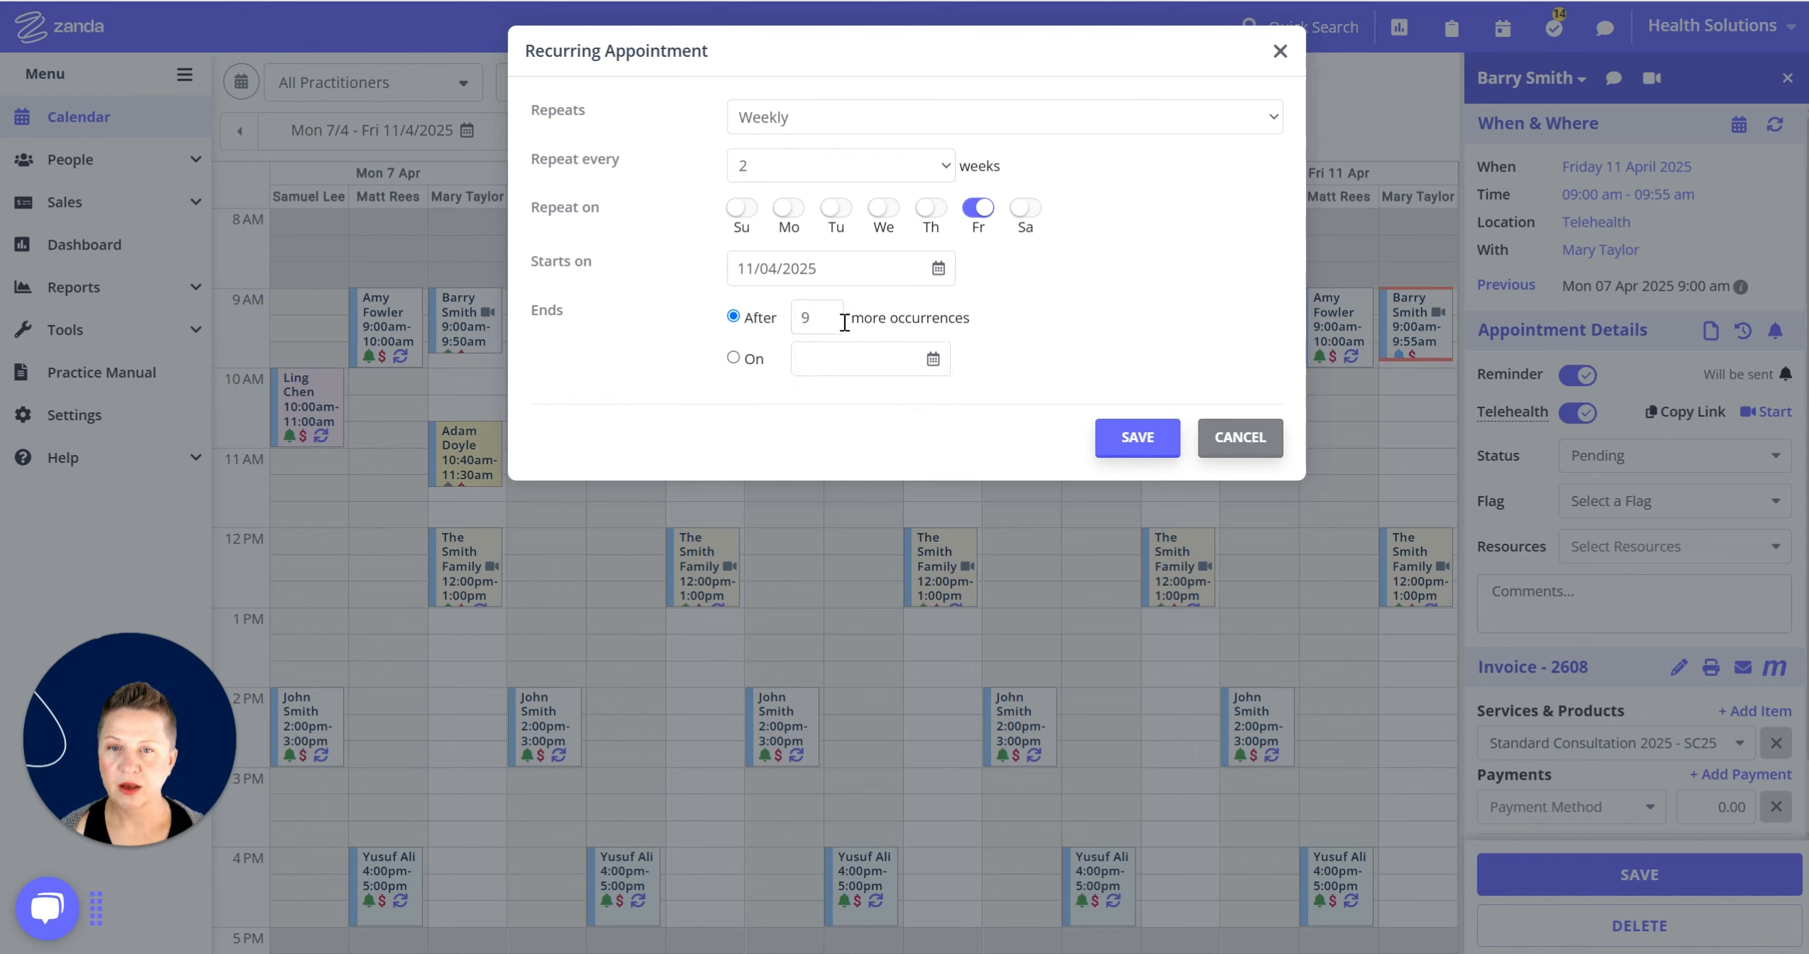
Try ending the series on a date, picking 31 December 2025.
left_click(734, 359)
left_click(1160, 256)
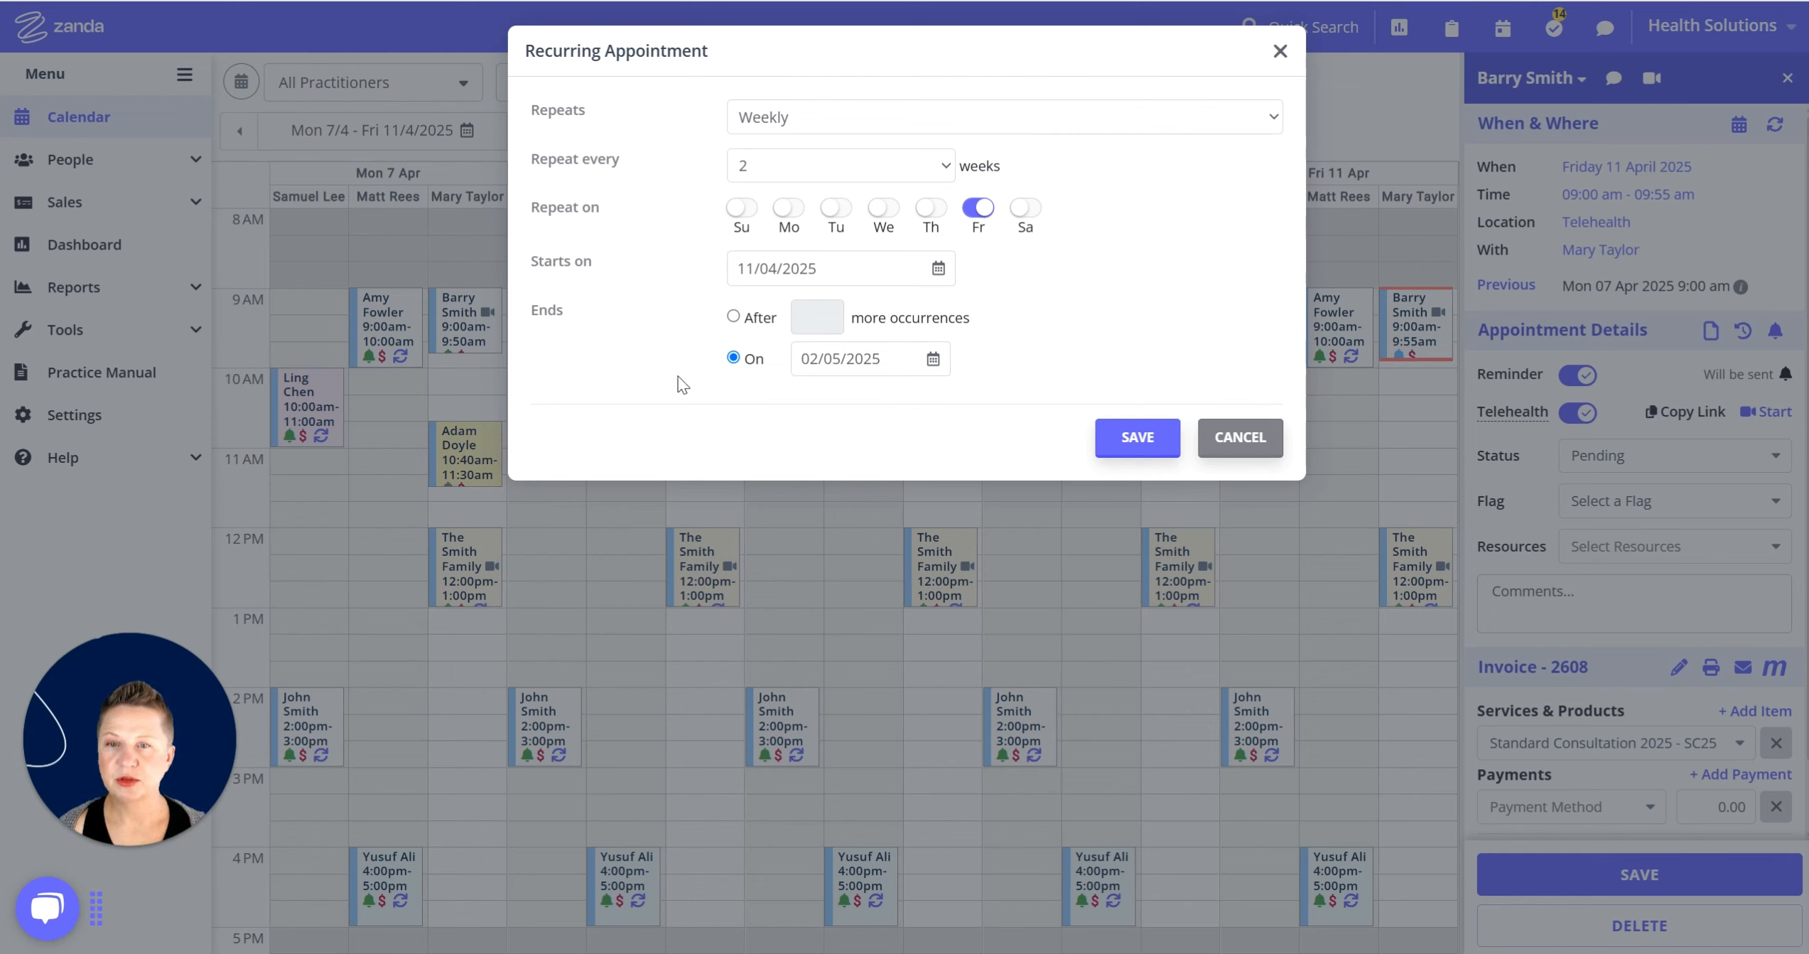
left_click(933, 361)
left_click(939, 99)
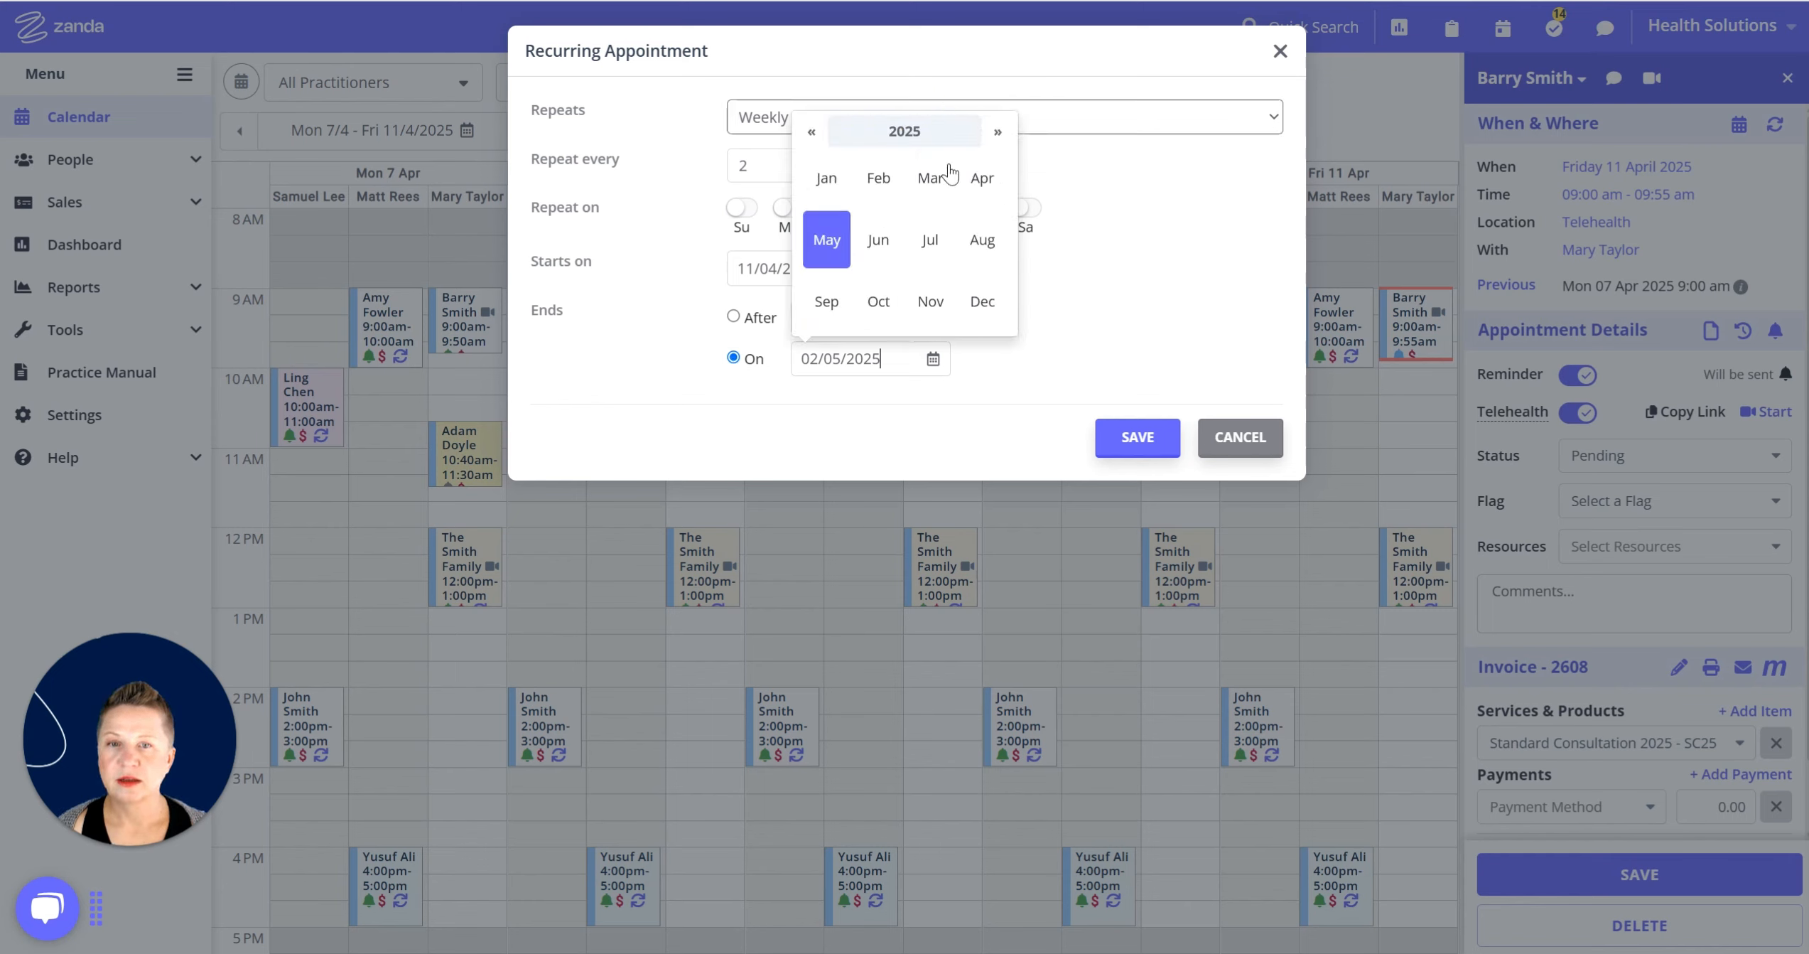
left_click(982, 301)
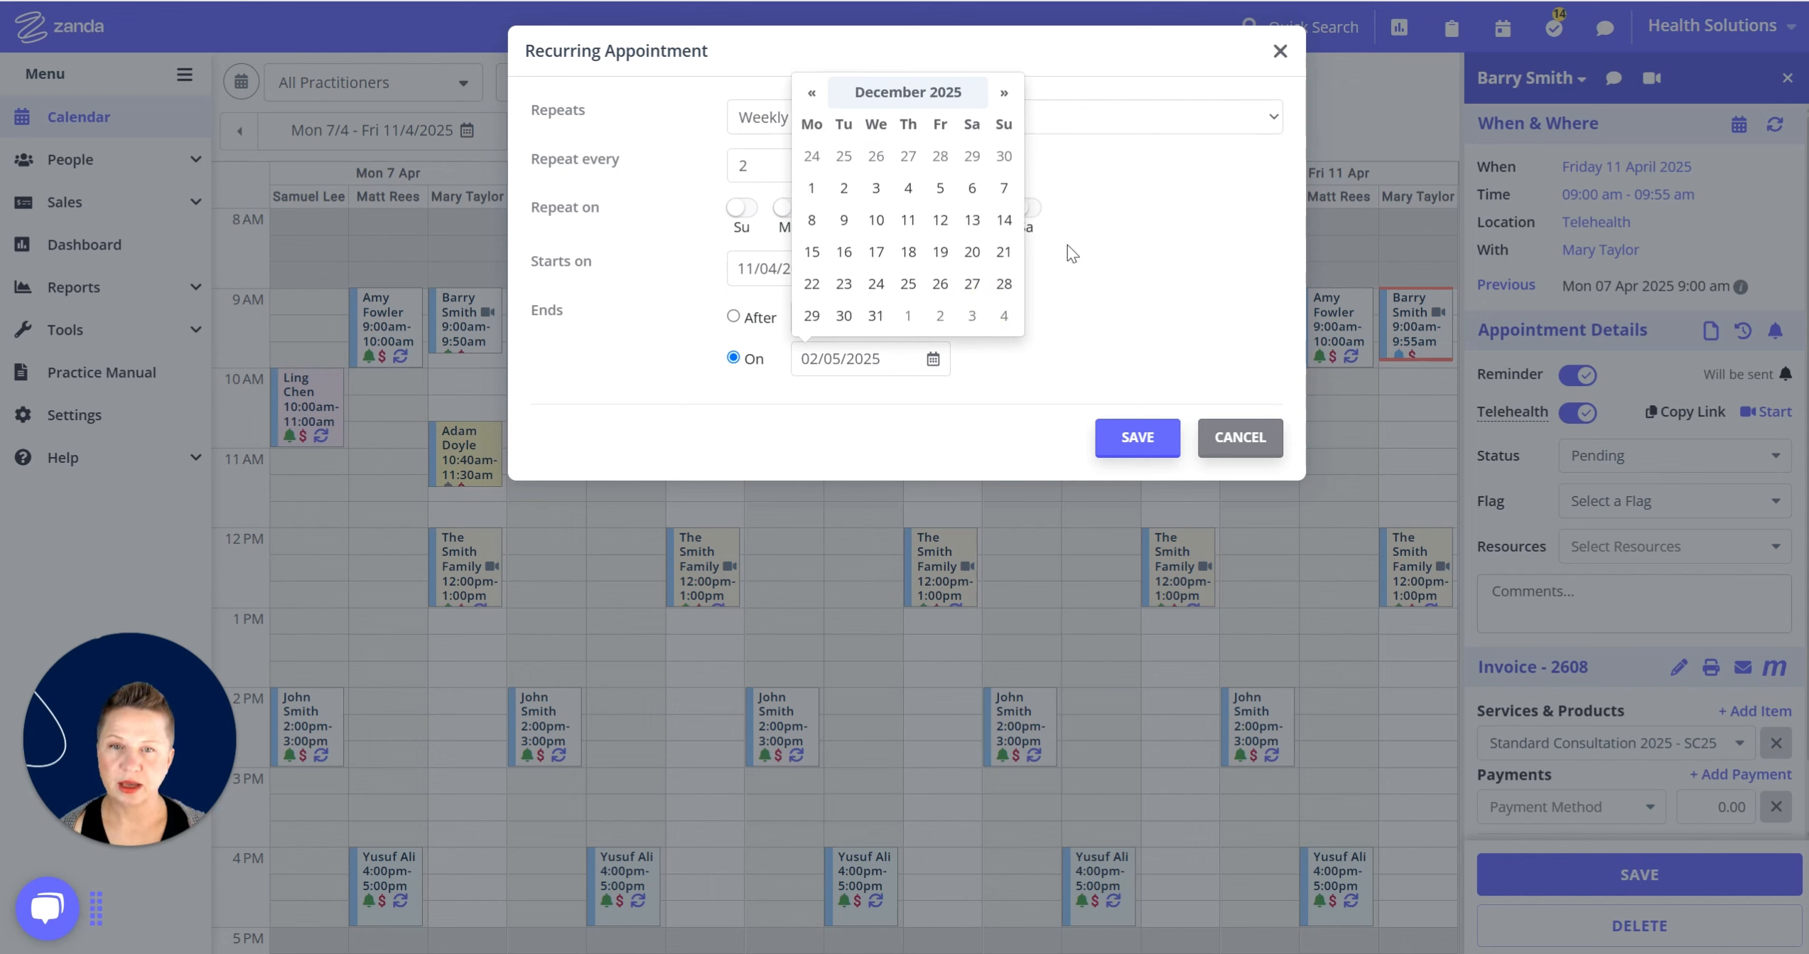
left_click(877, 318)
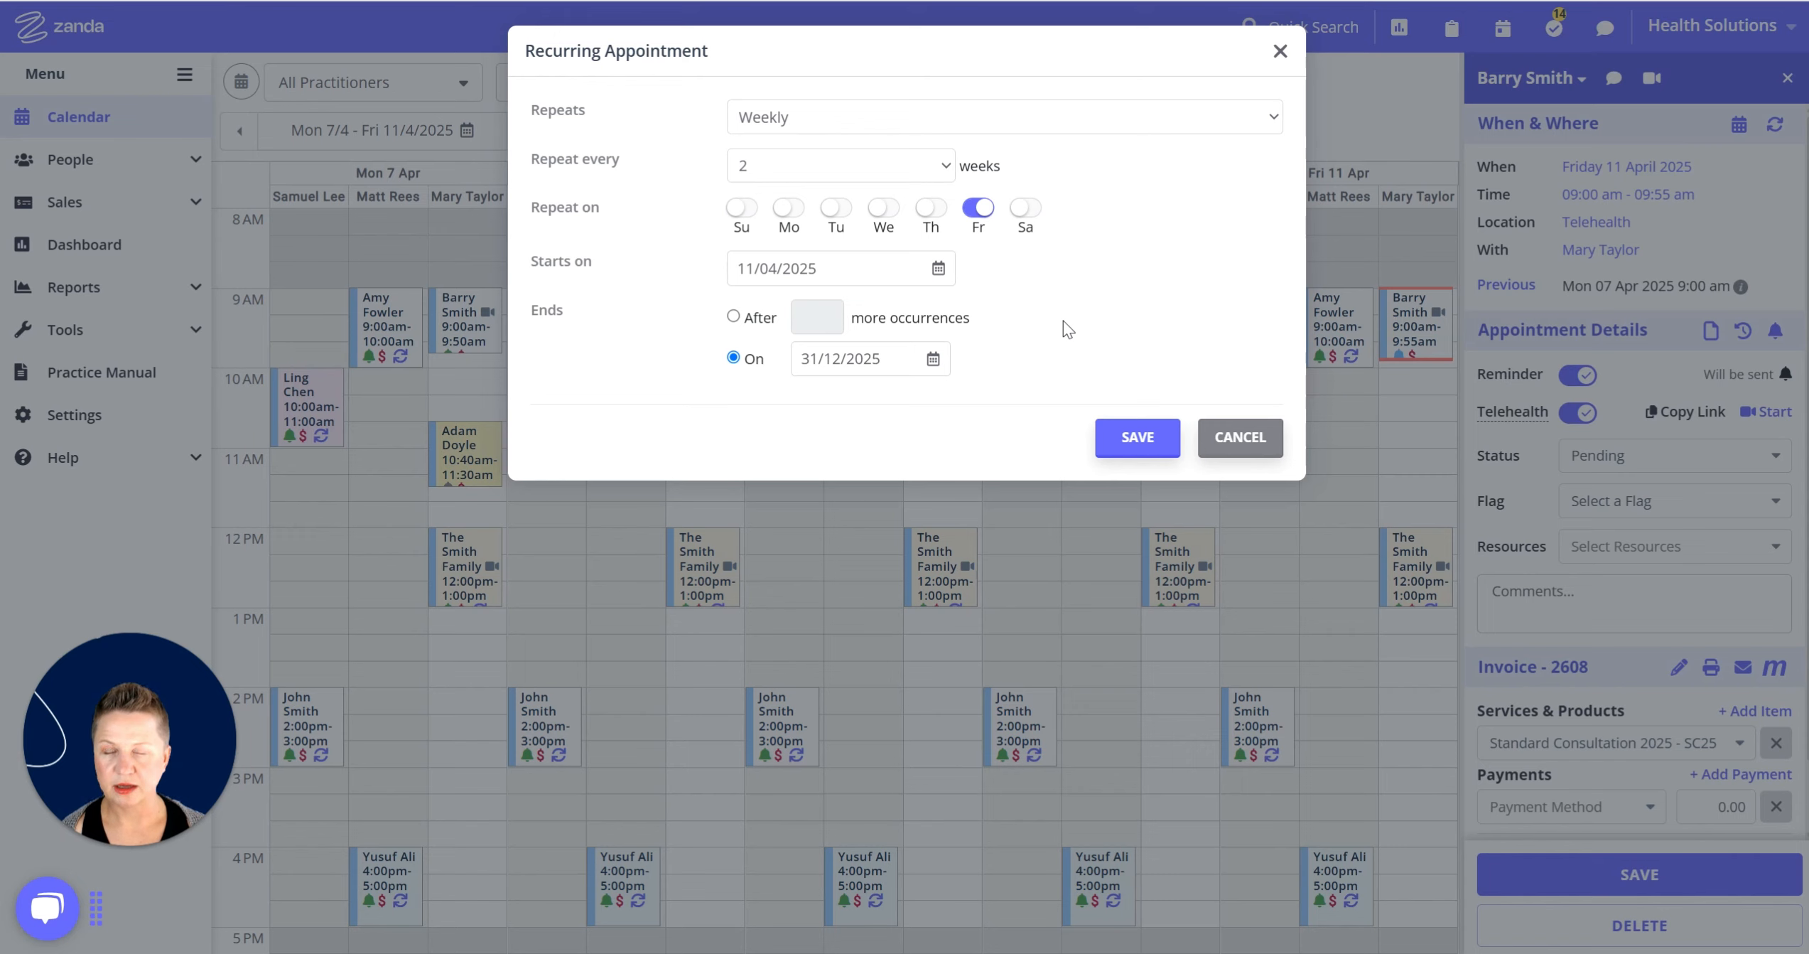
Switch back to ending after 9 occurrences and save the recurrence.
left_click(733, 316)
type("9")
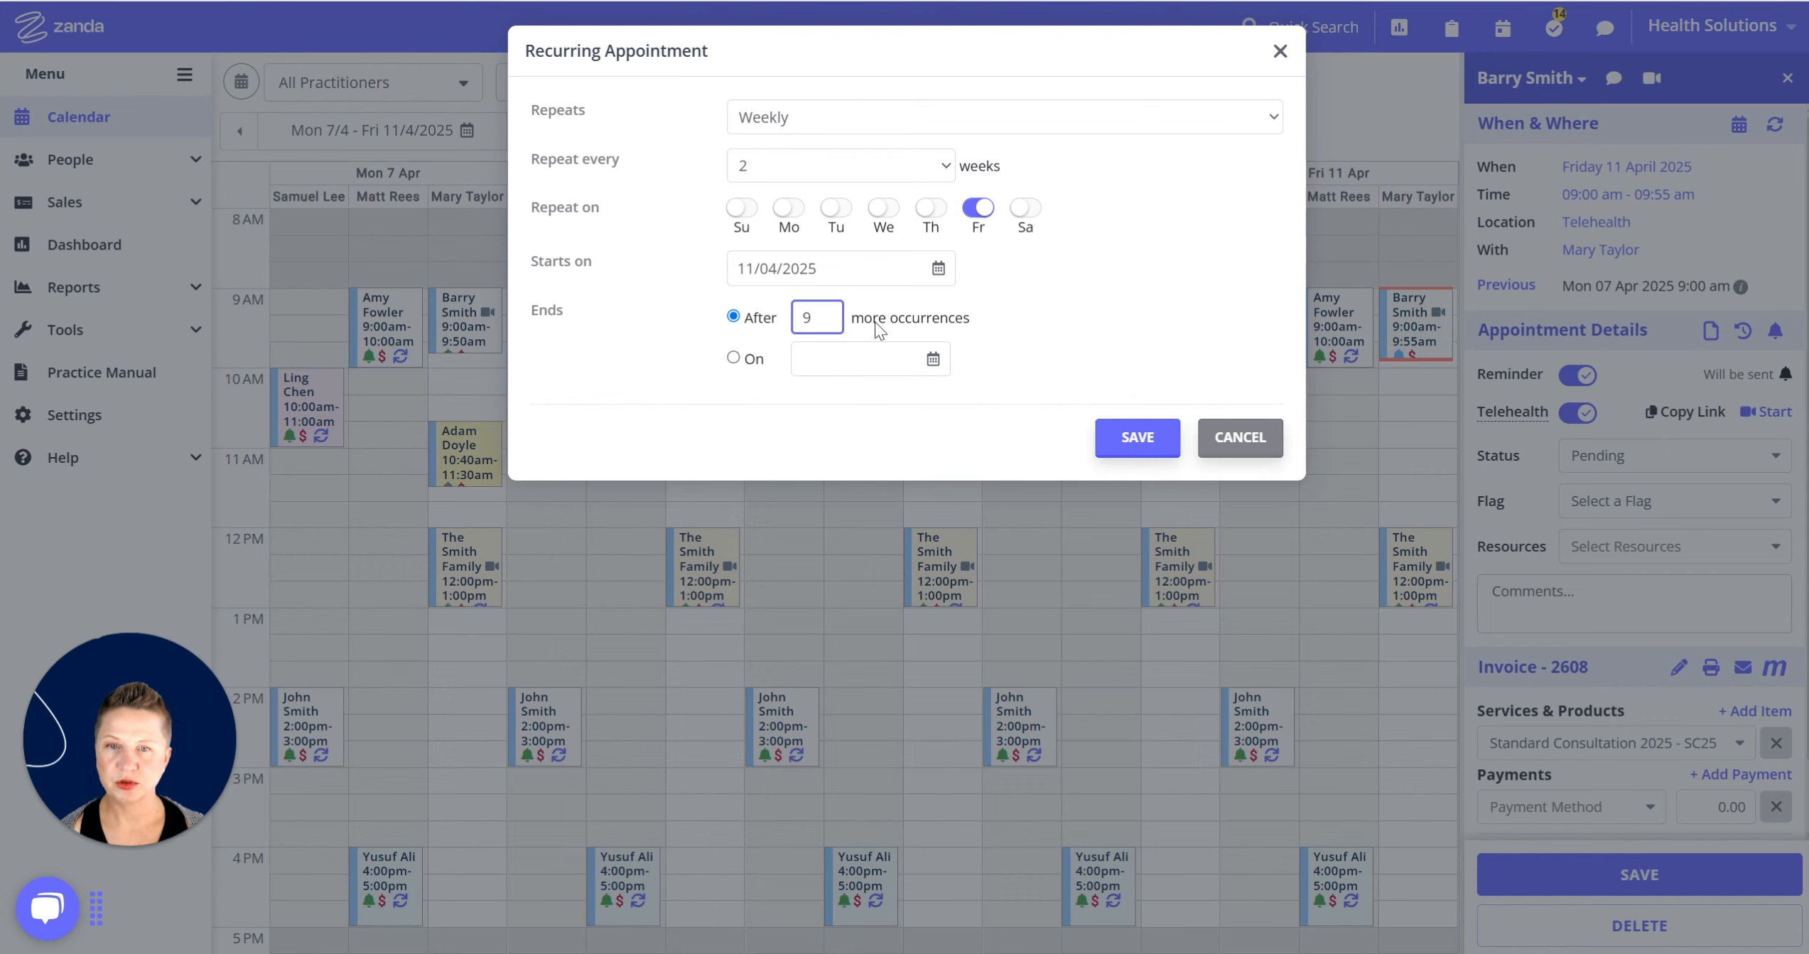
left_click(1140, 444)
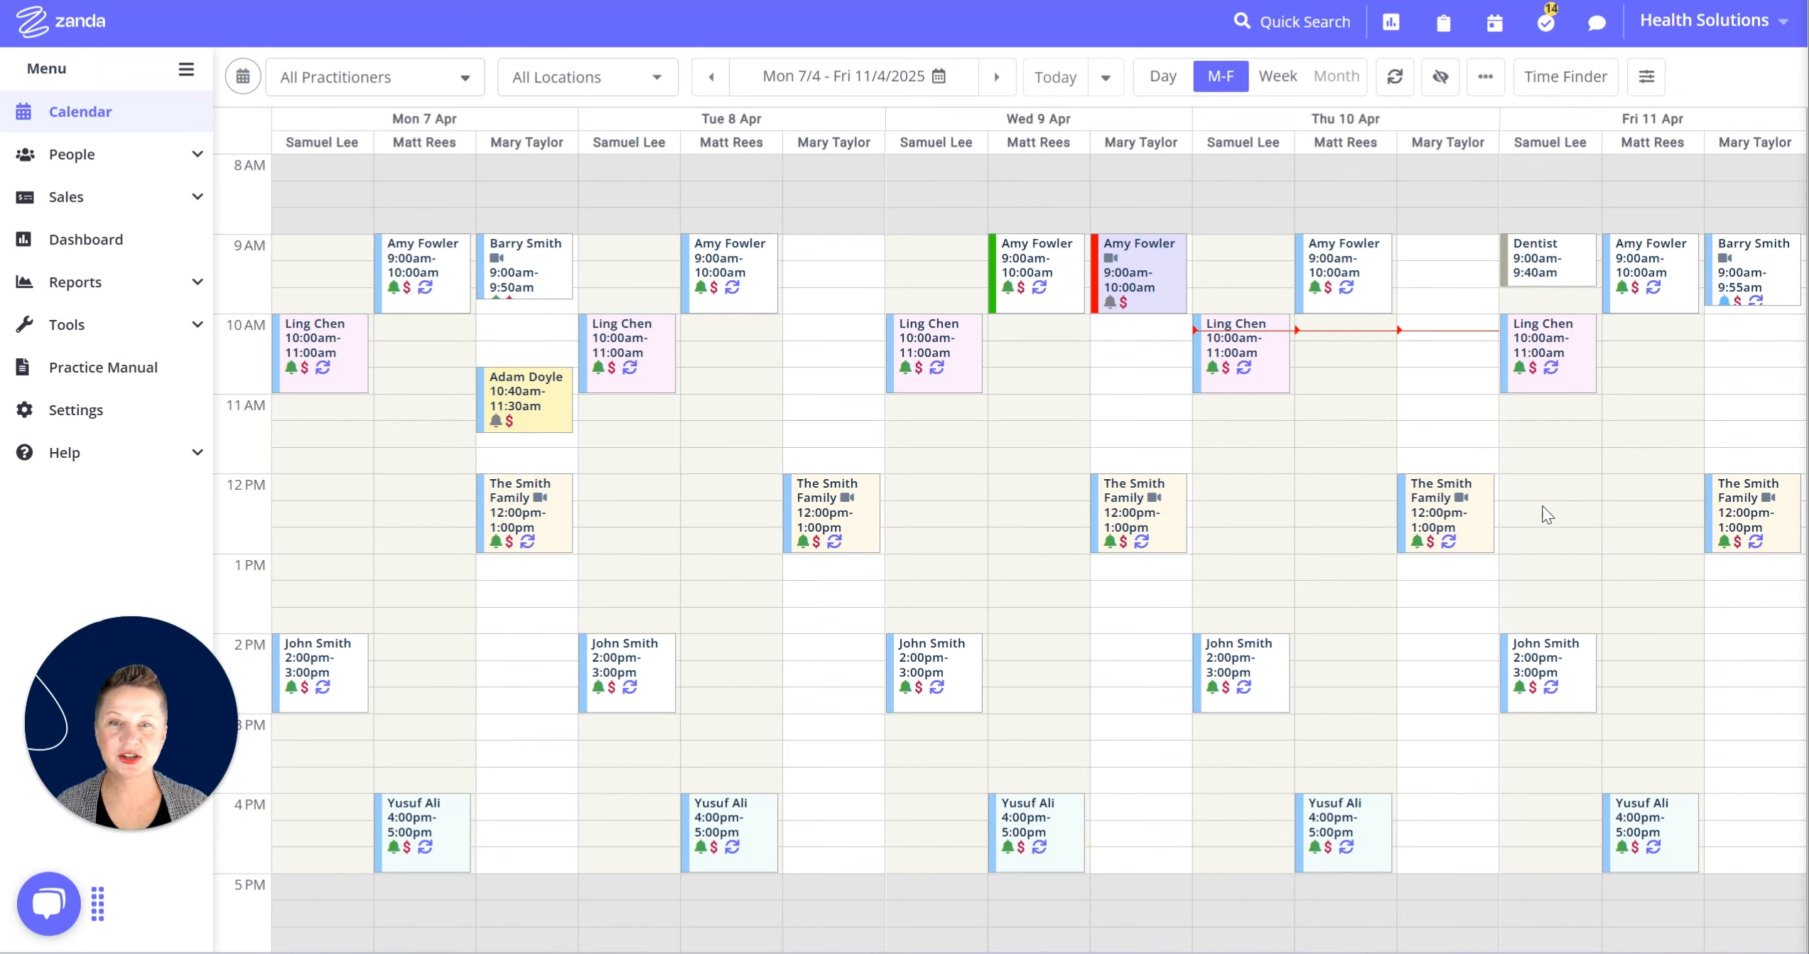
Move ahead two weeks to 21–25 April and open the Friday 25 April 9am appointment.
left_click(997, 77)
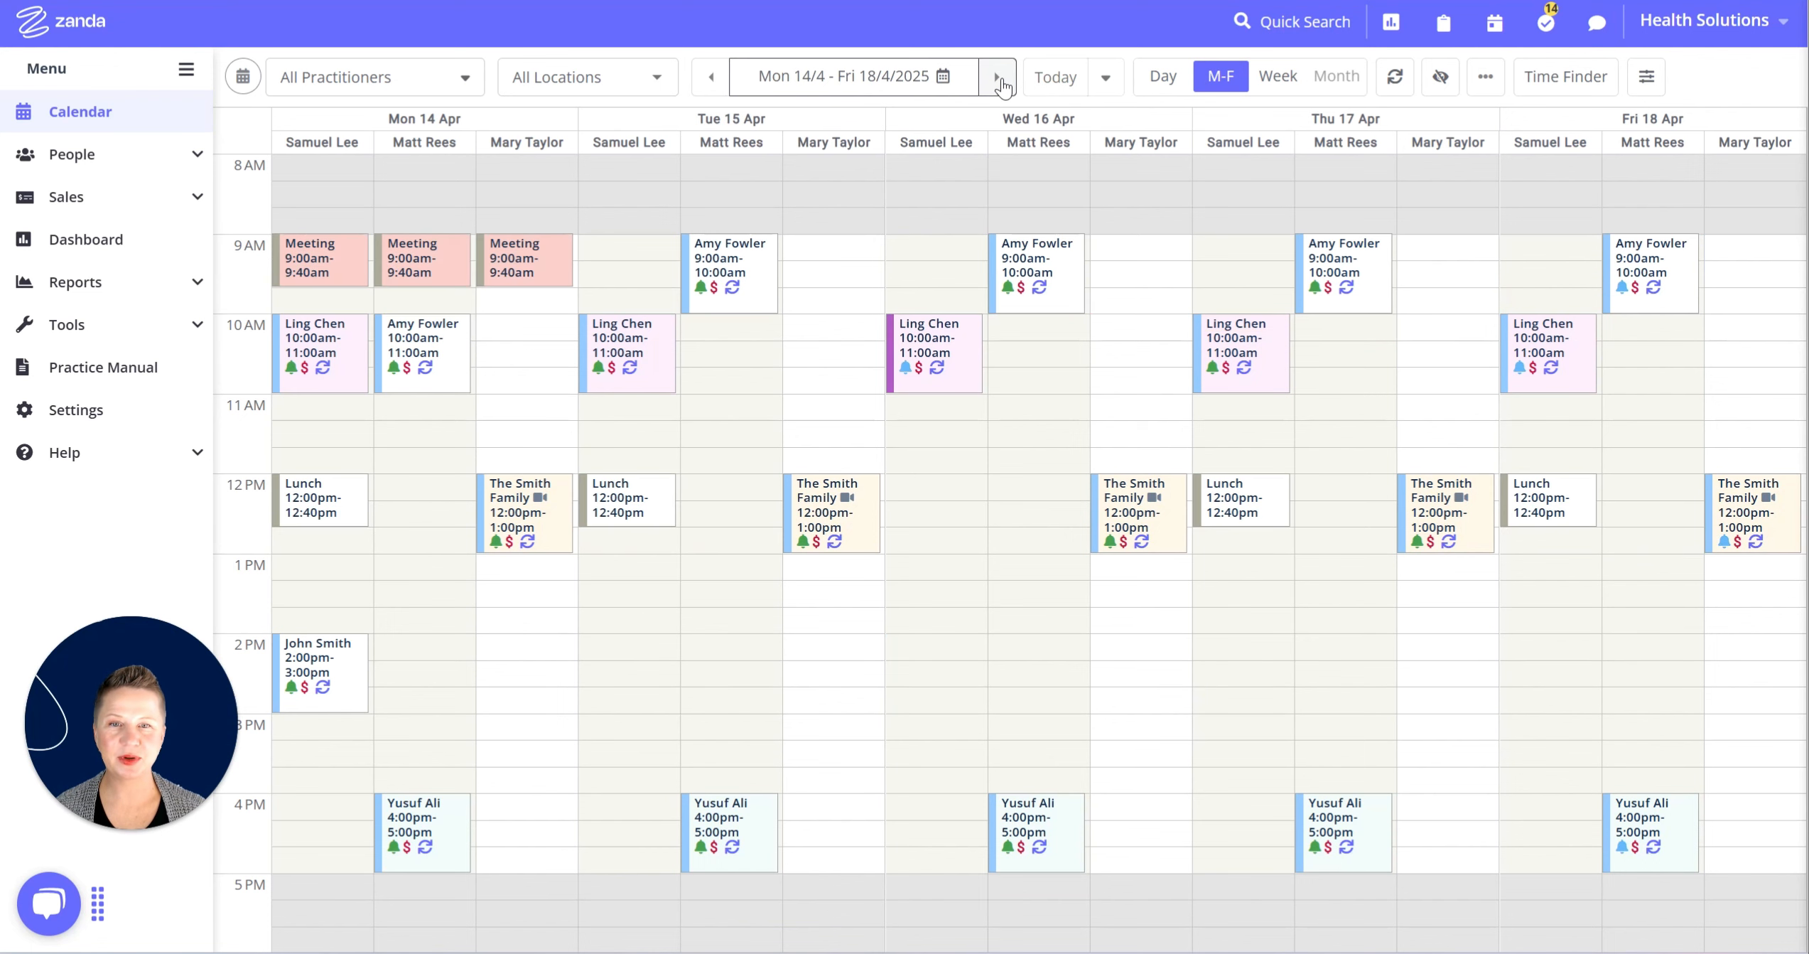
left_click(999, 80)
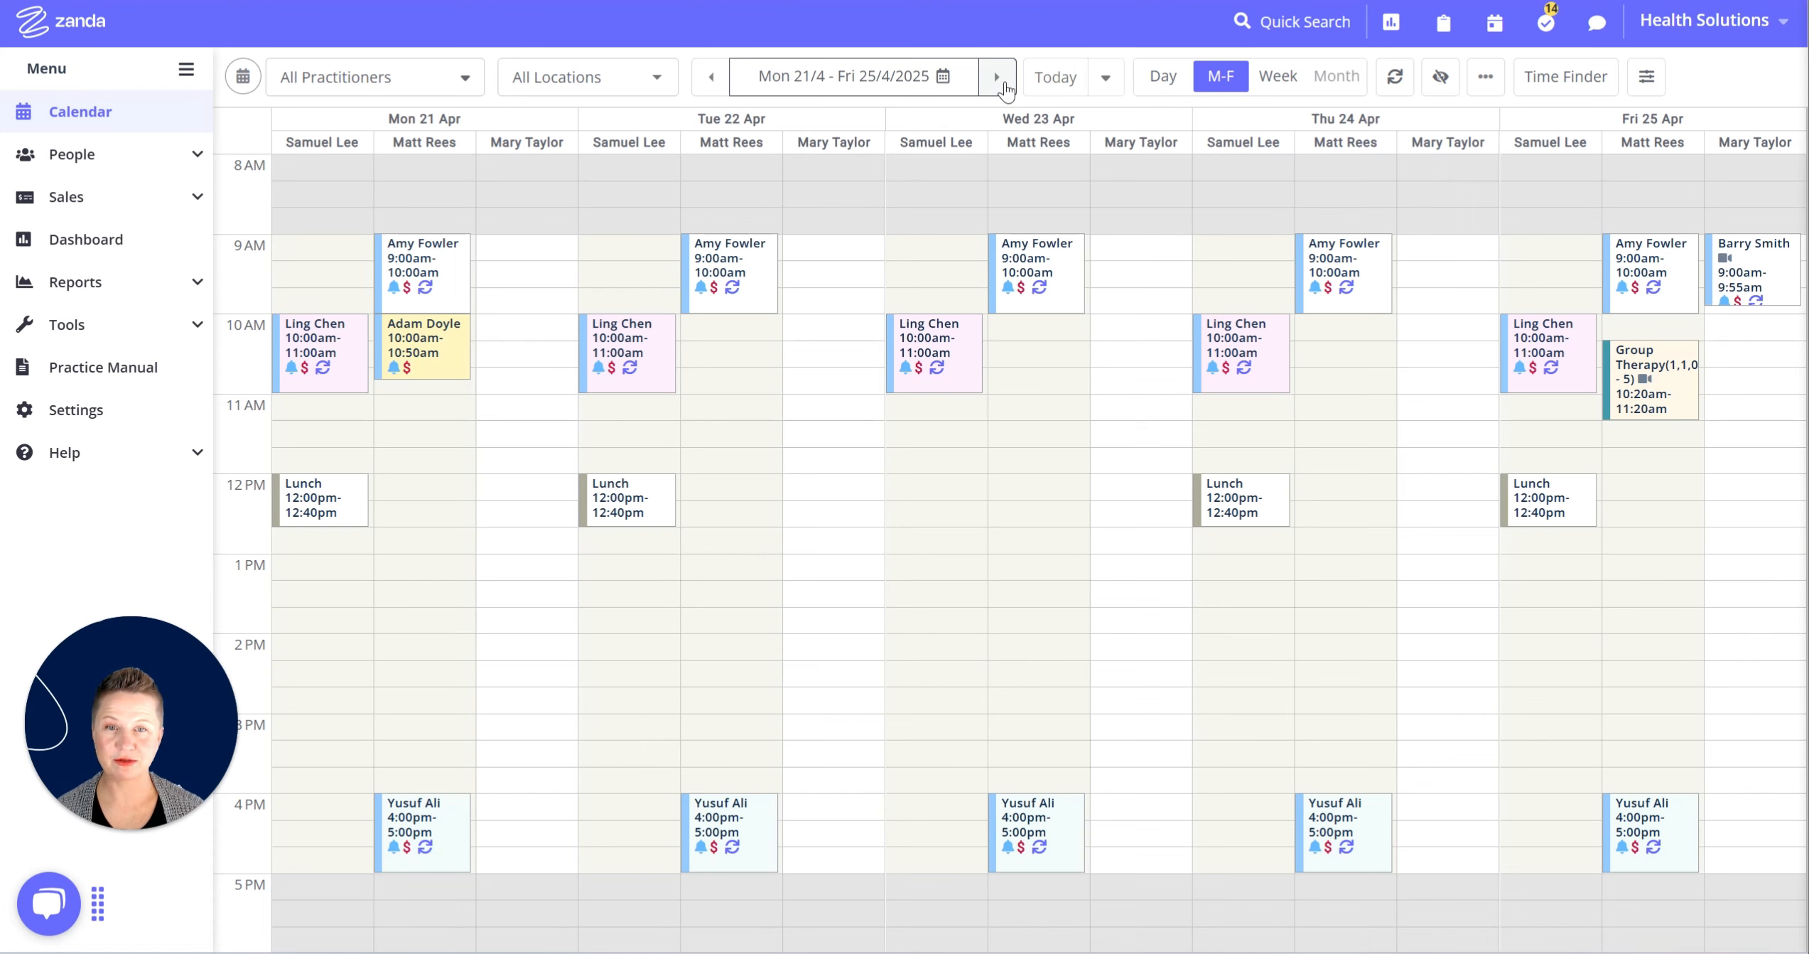
left_click(1782, 294)
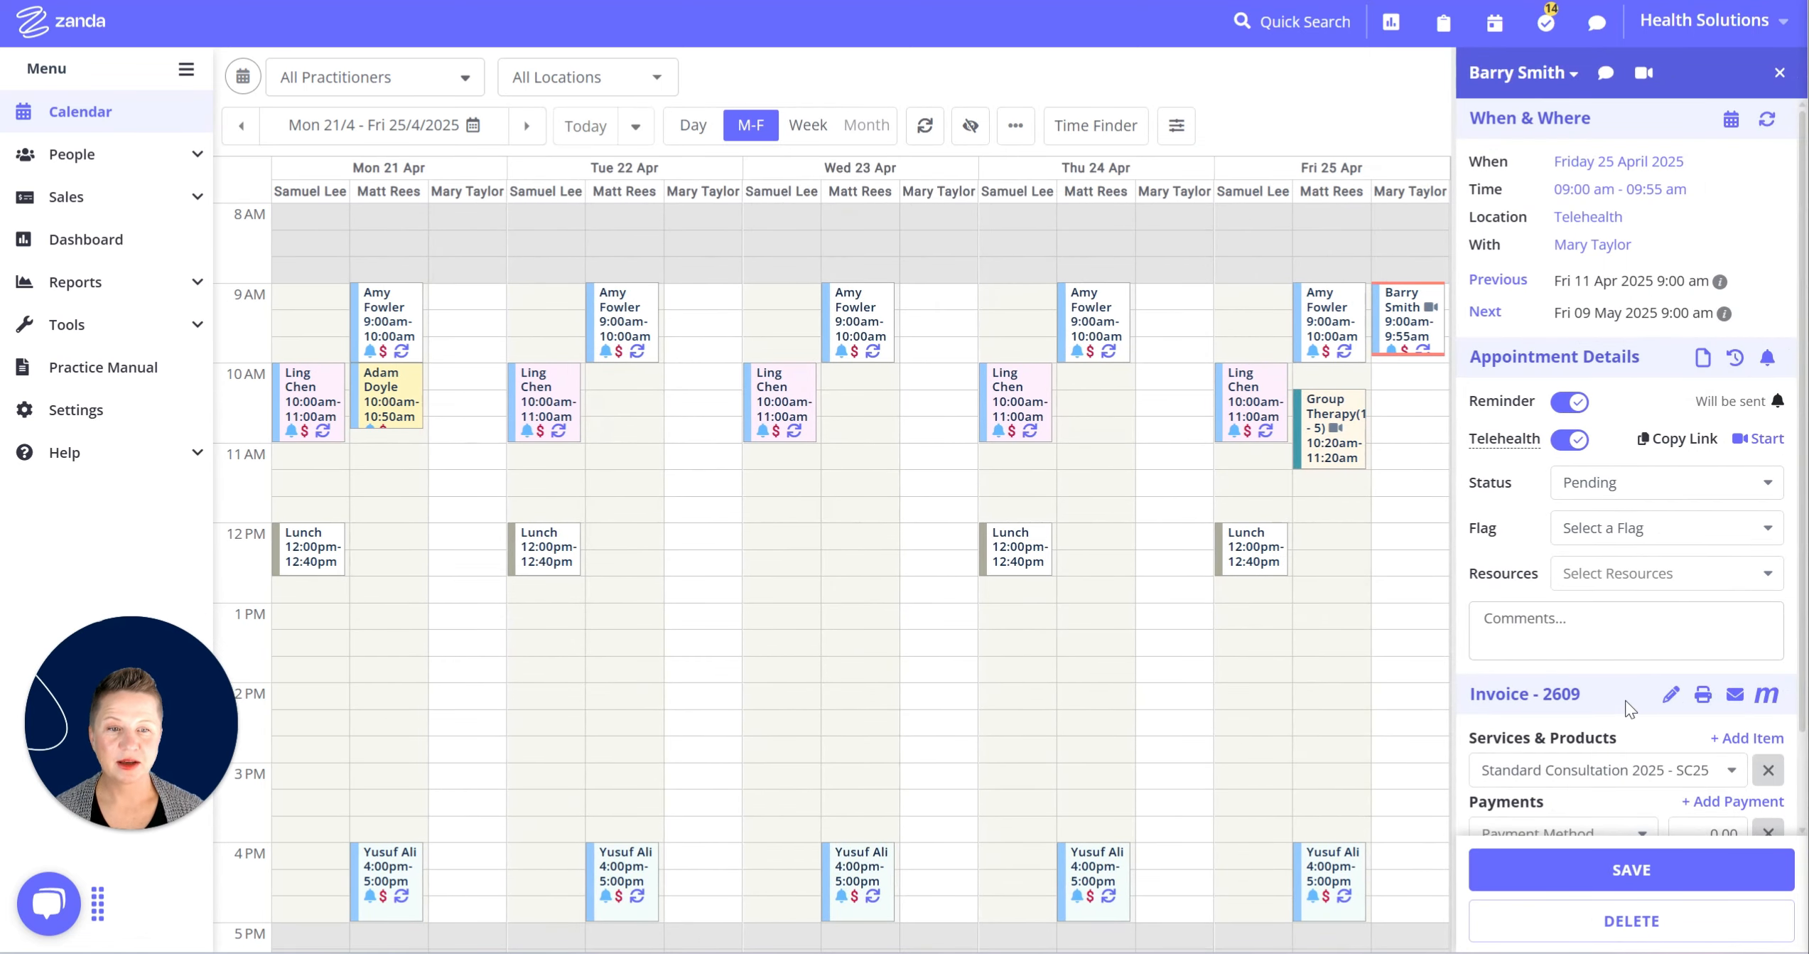
Remove Standard Consultation 2025 from the 25 April appointment, save, and confirm deleting the empty invoice.
scroll(1631, 709, "down", 2)
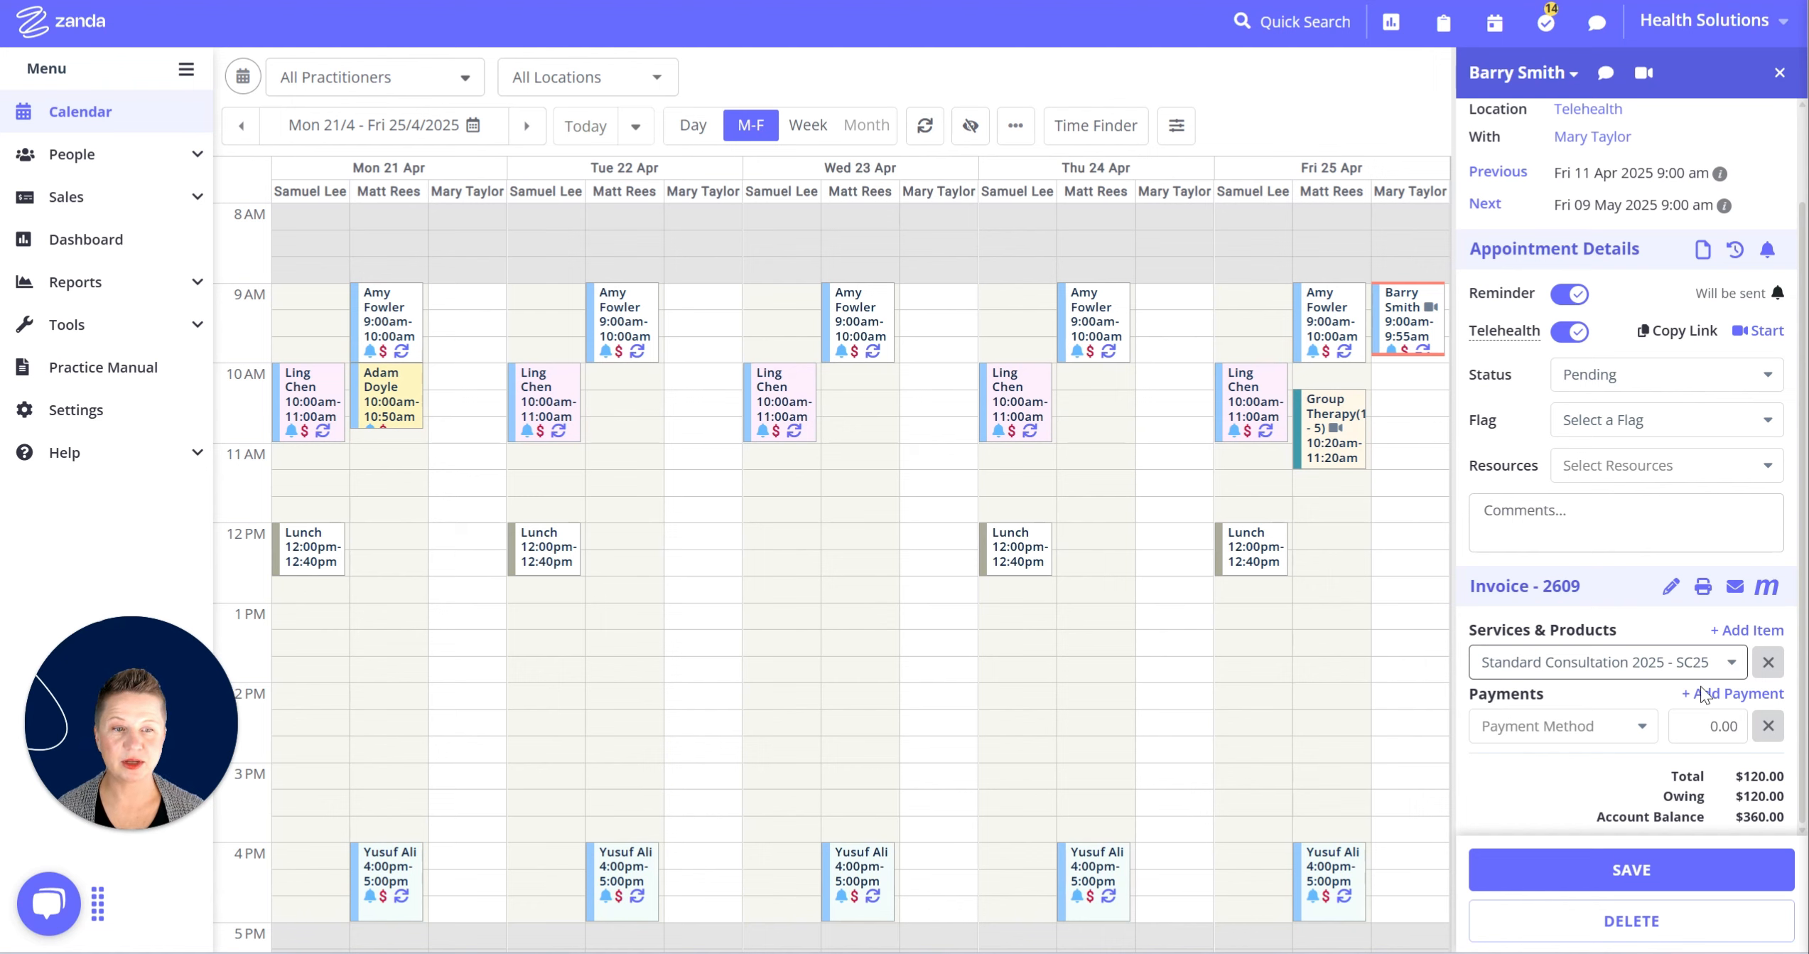
scroll(1670, 696, "down", 1)
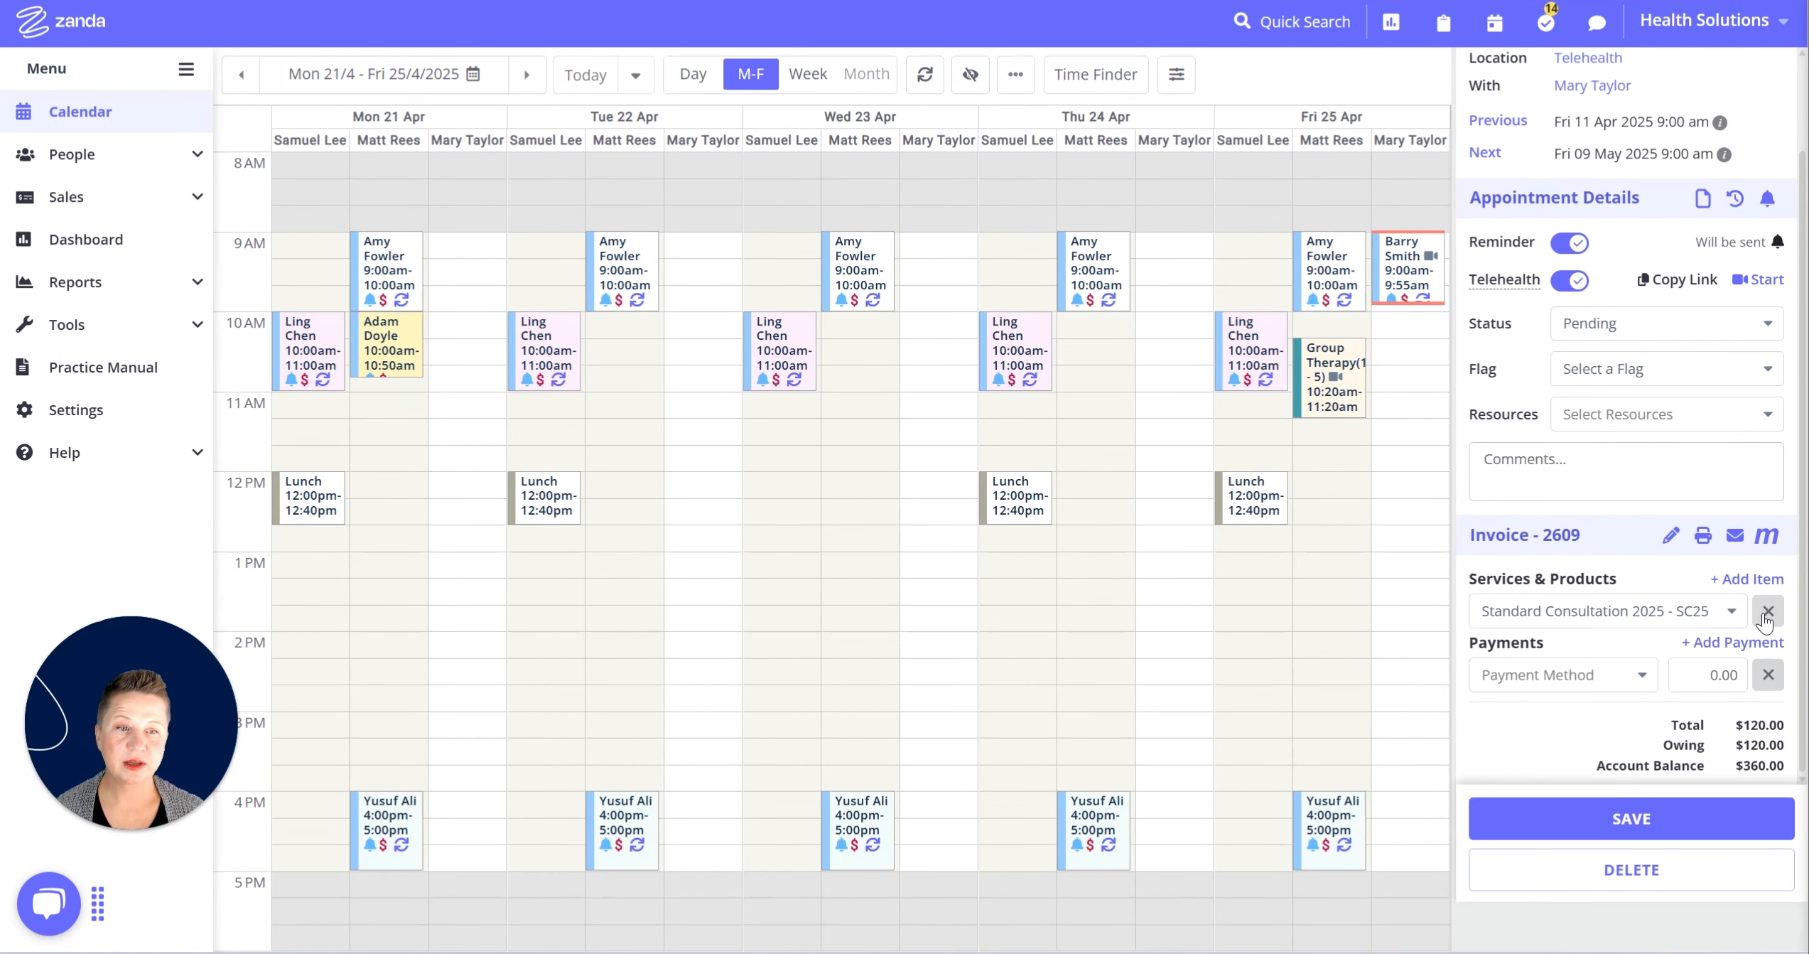
left_click(1767, 620)
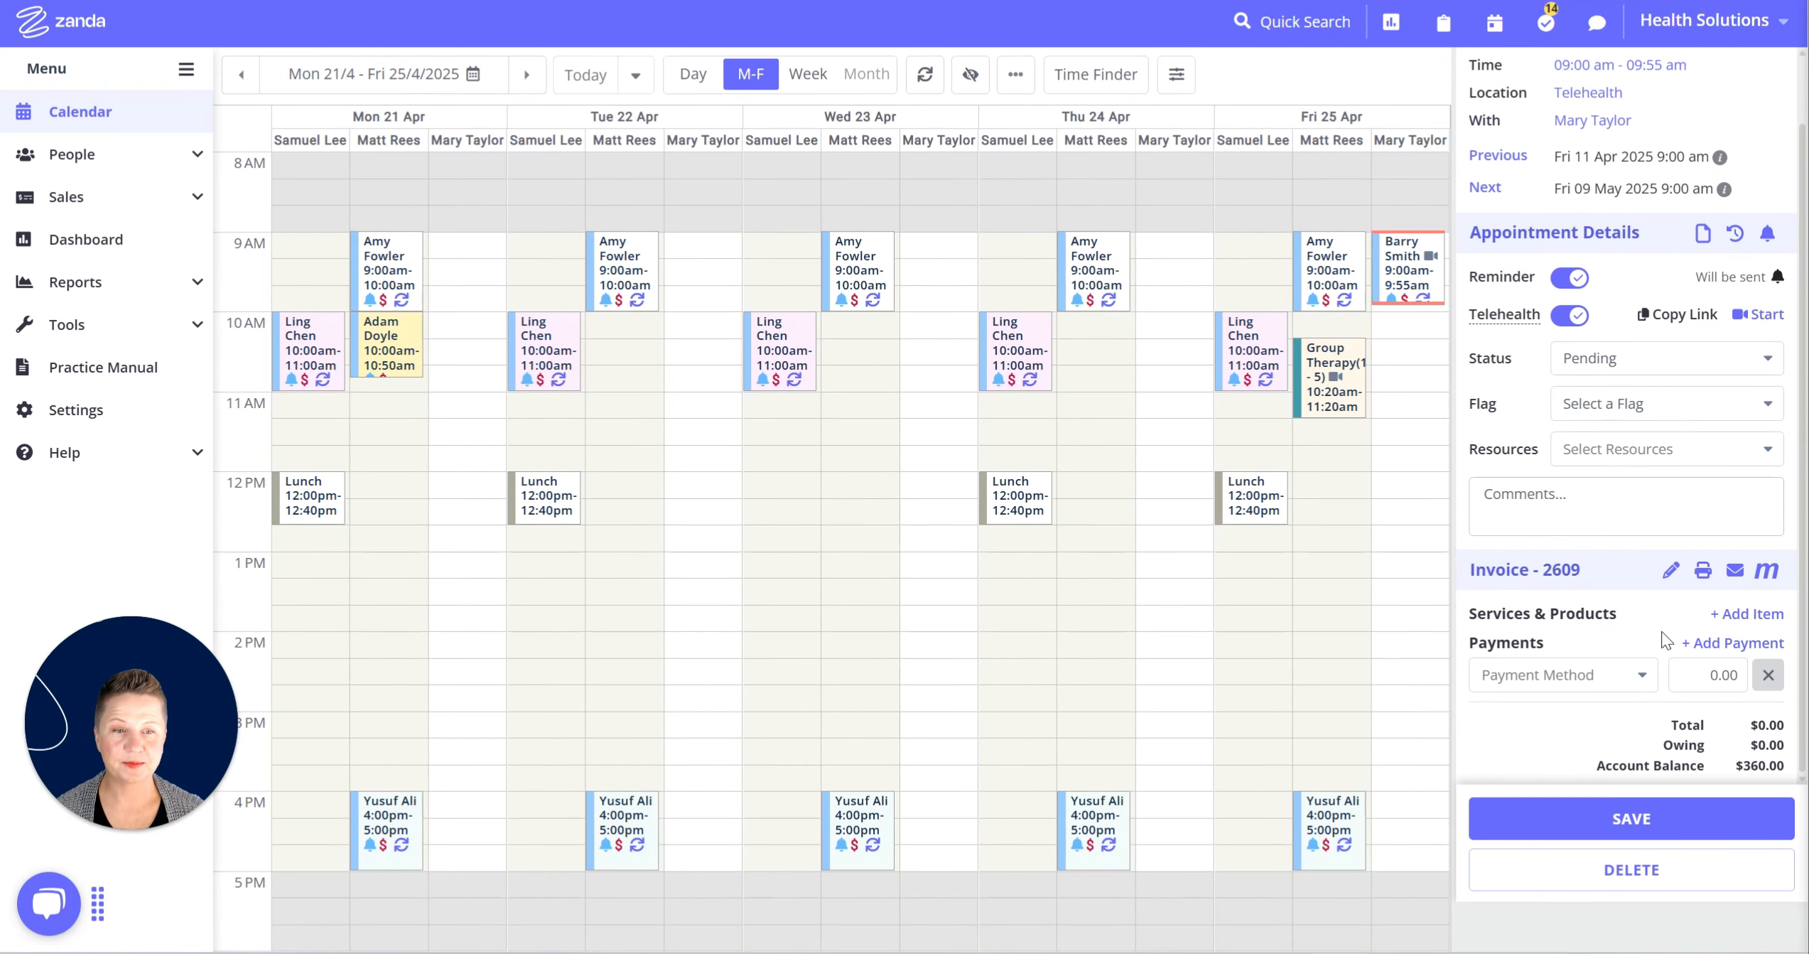
left_click(1625, 817)
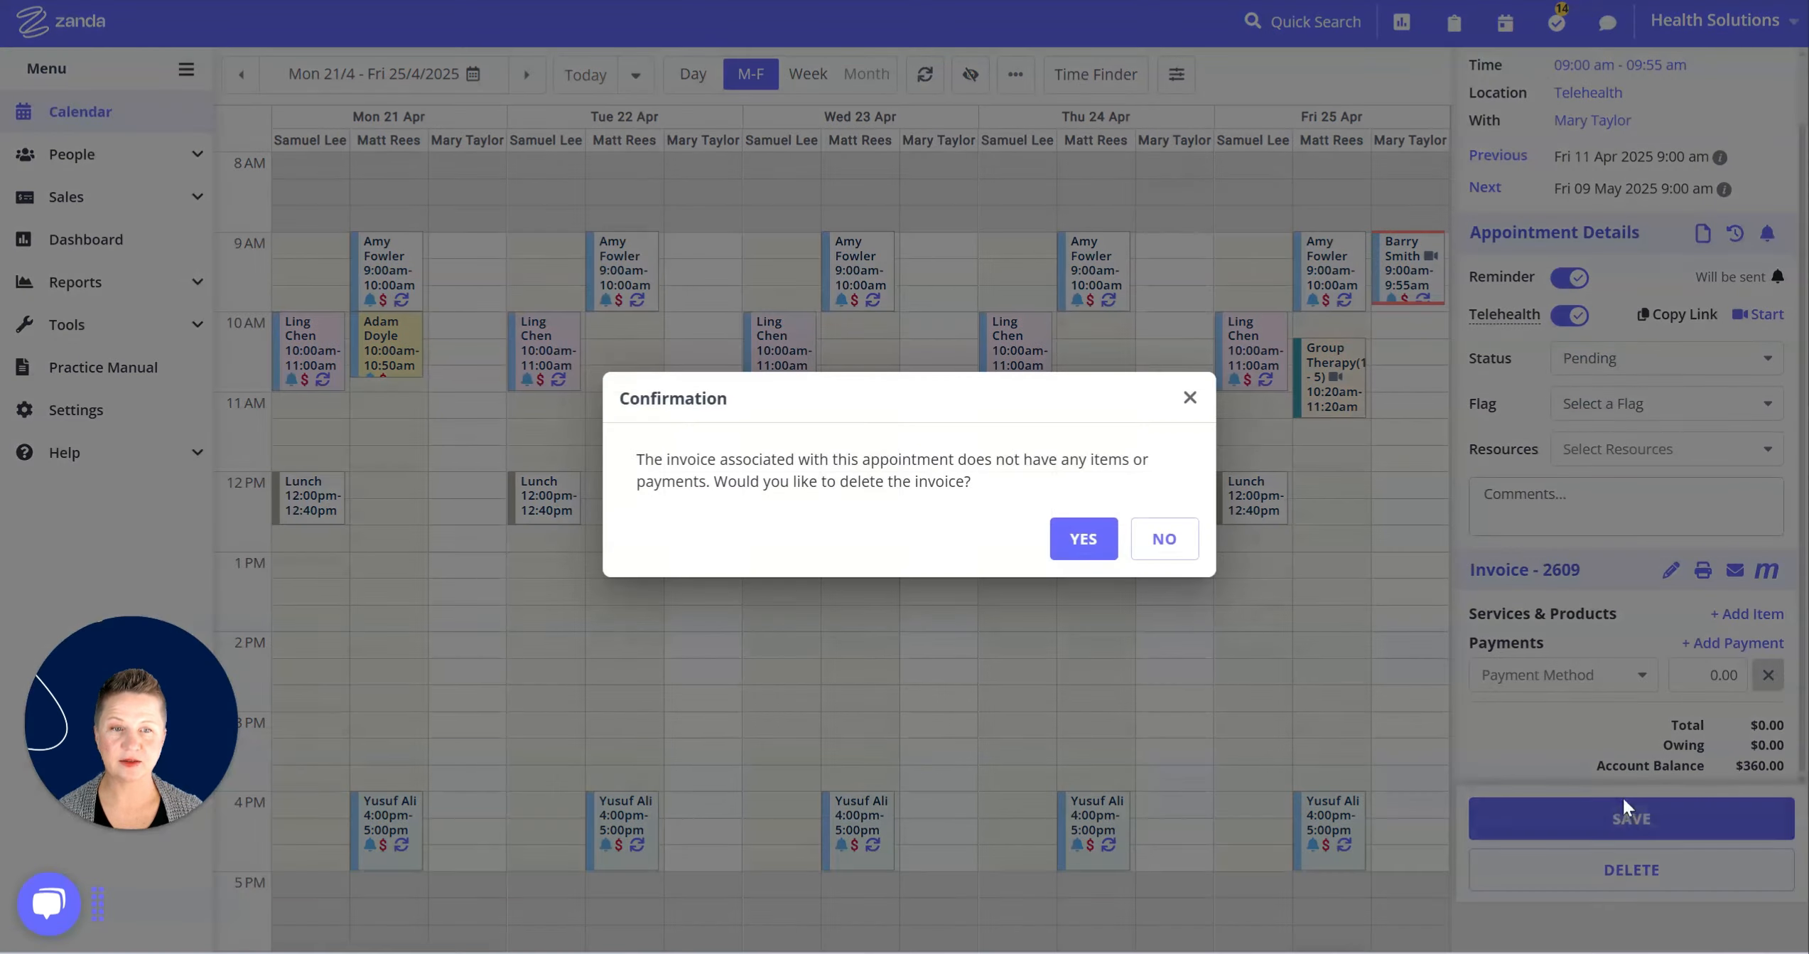
left_click(1095, 547)
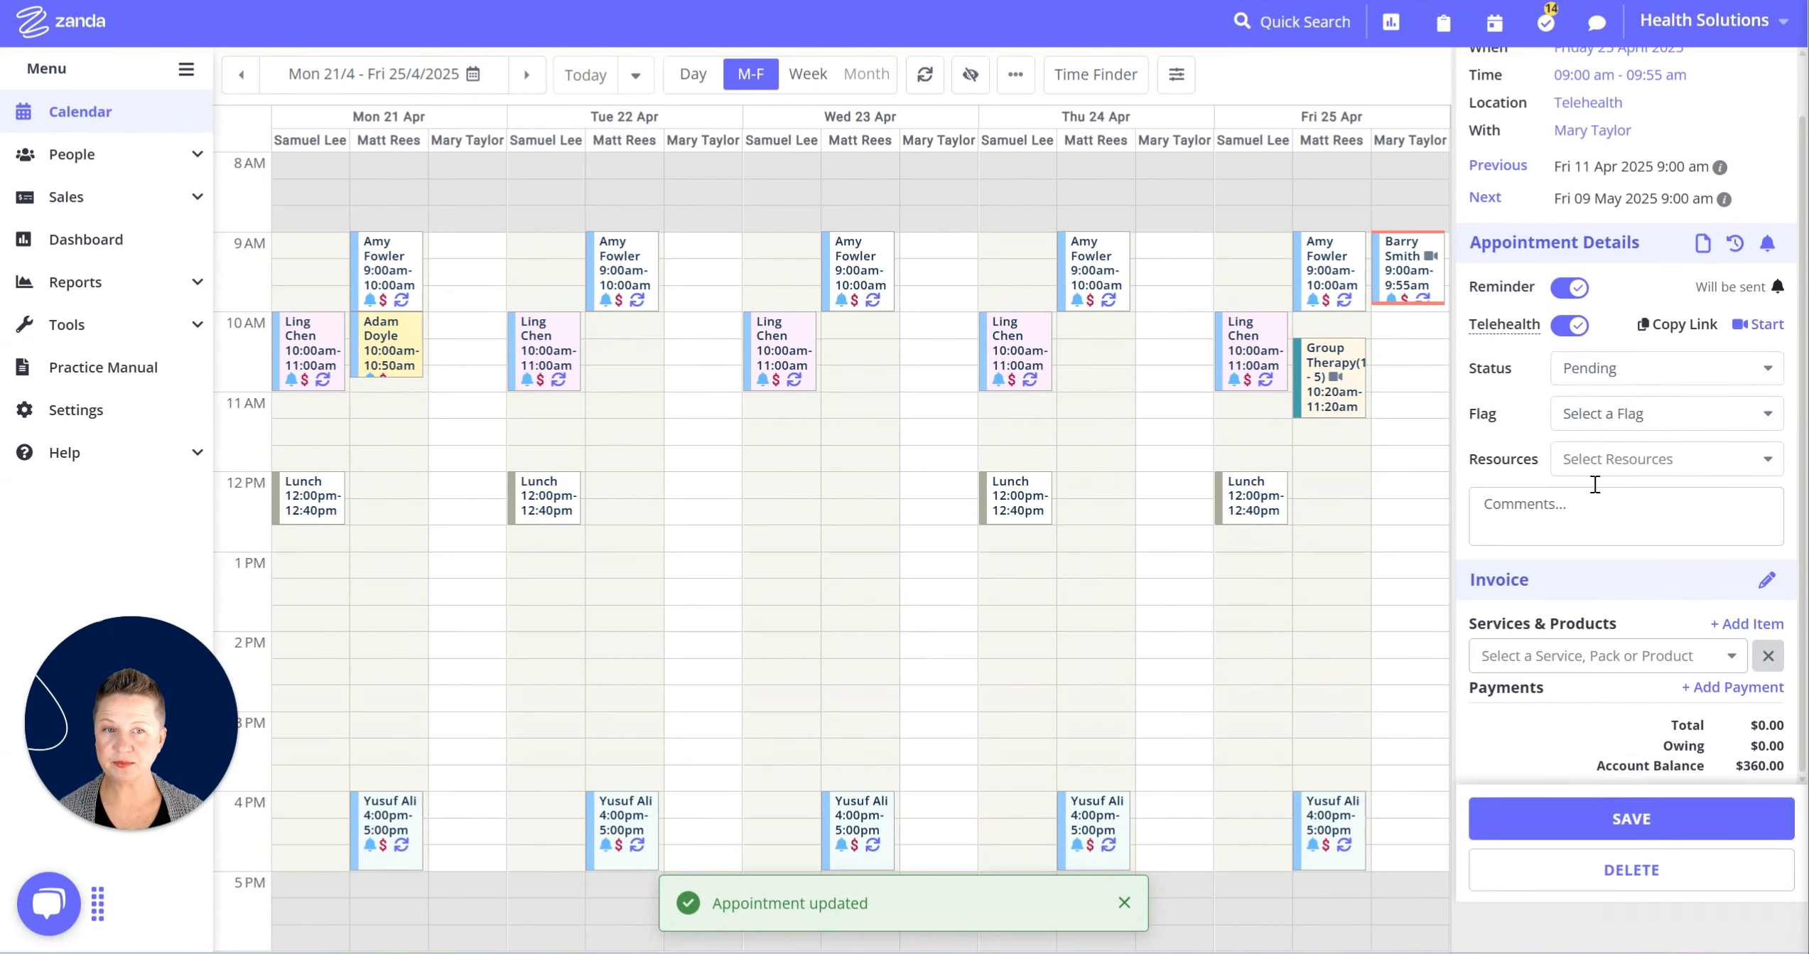
scroll(1535, 398, "up", 4)
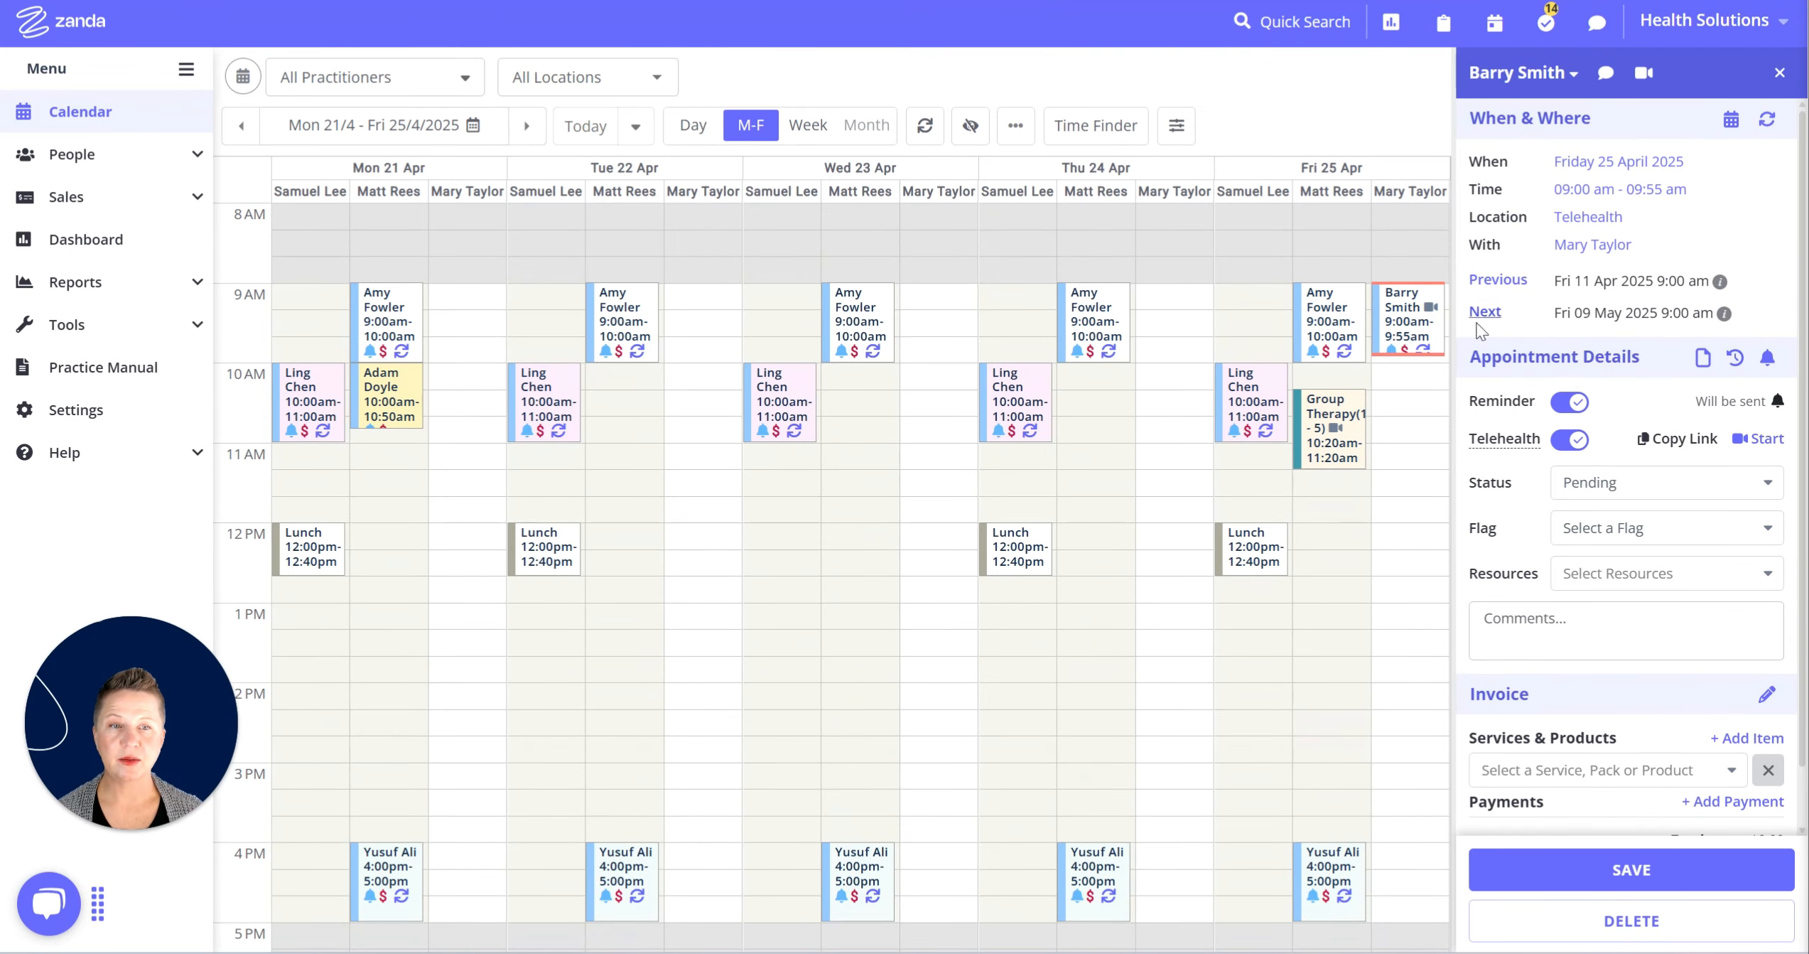
Switch the 9 May occurrence's service to Telehealth Standard Consult 2024 - ESST, save, and close the details.
left_click(1496, 324)
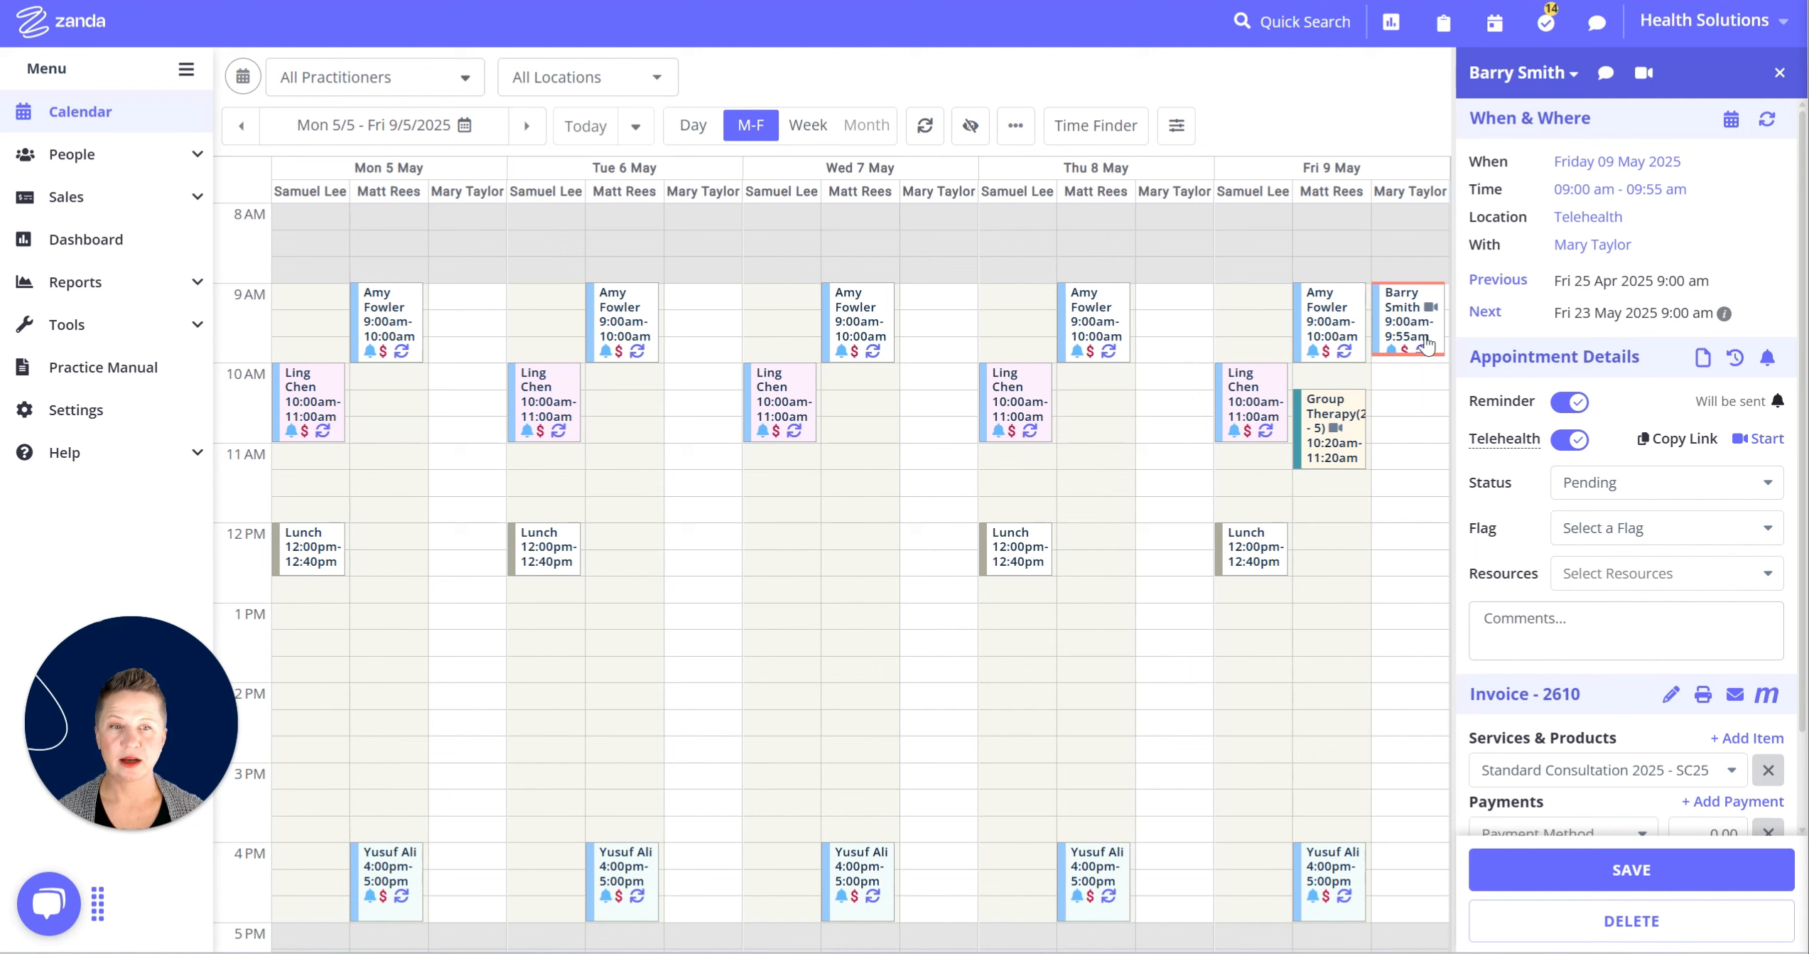
scroll(1561, 347, "down", 2)
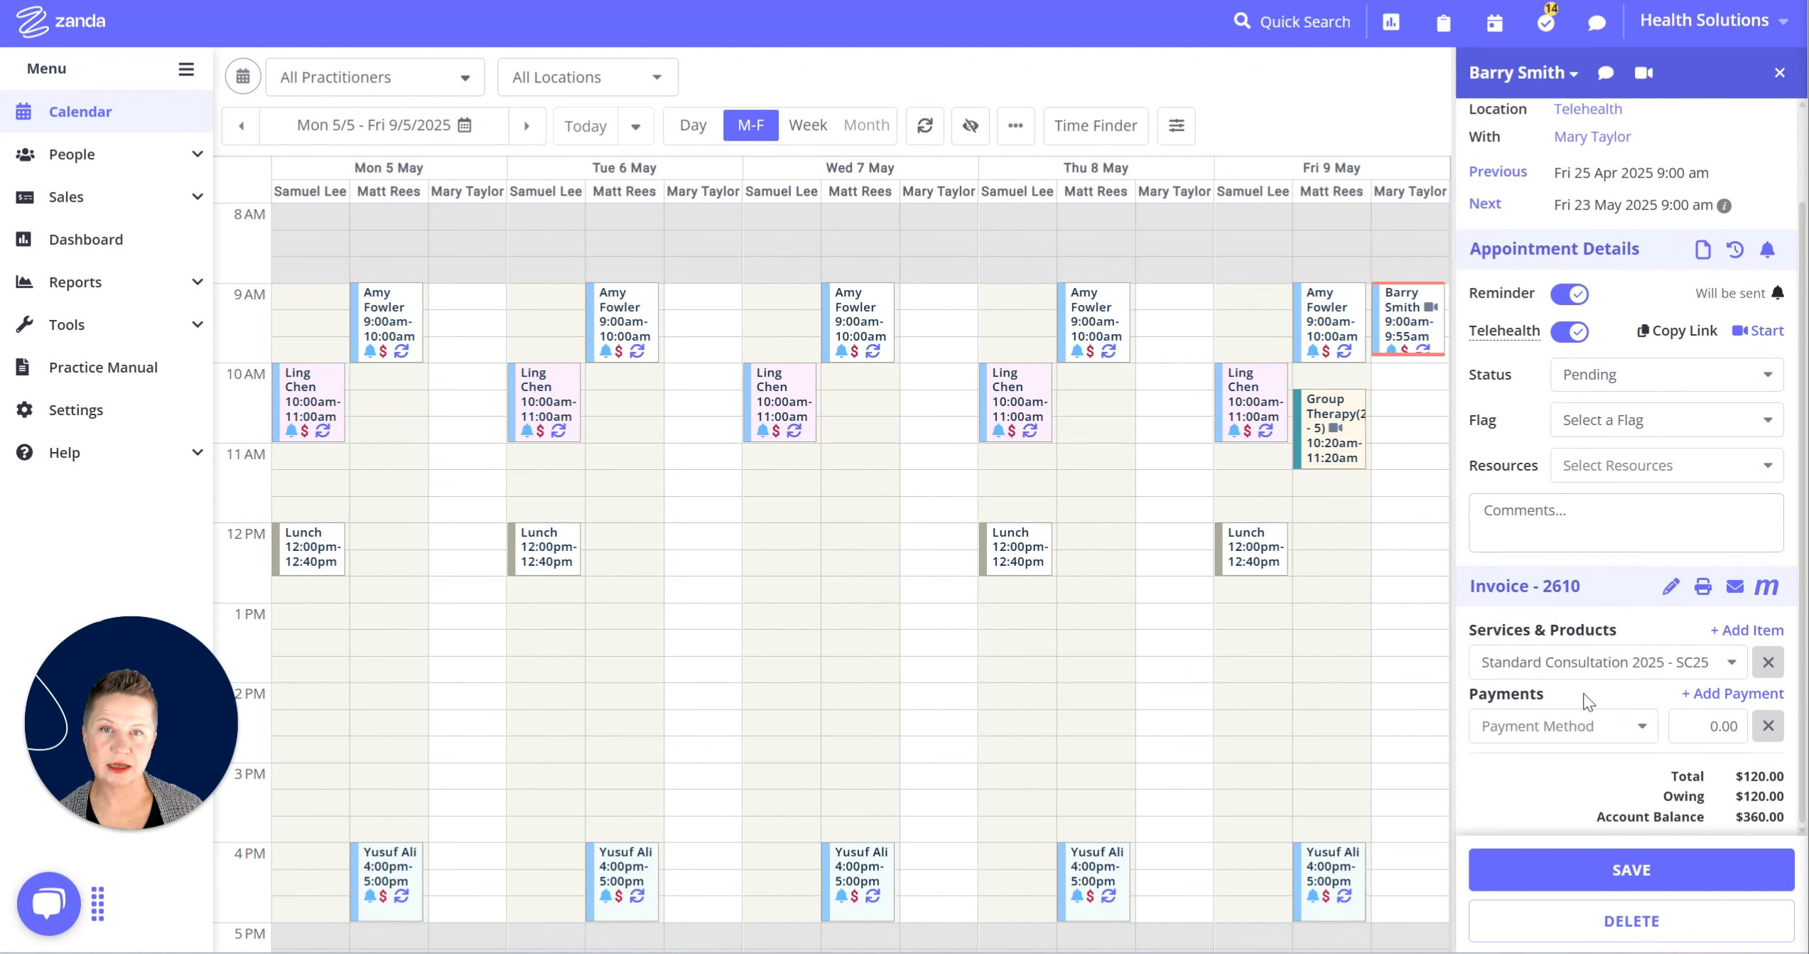
left_click(1710, 673)
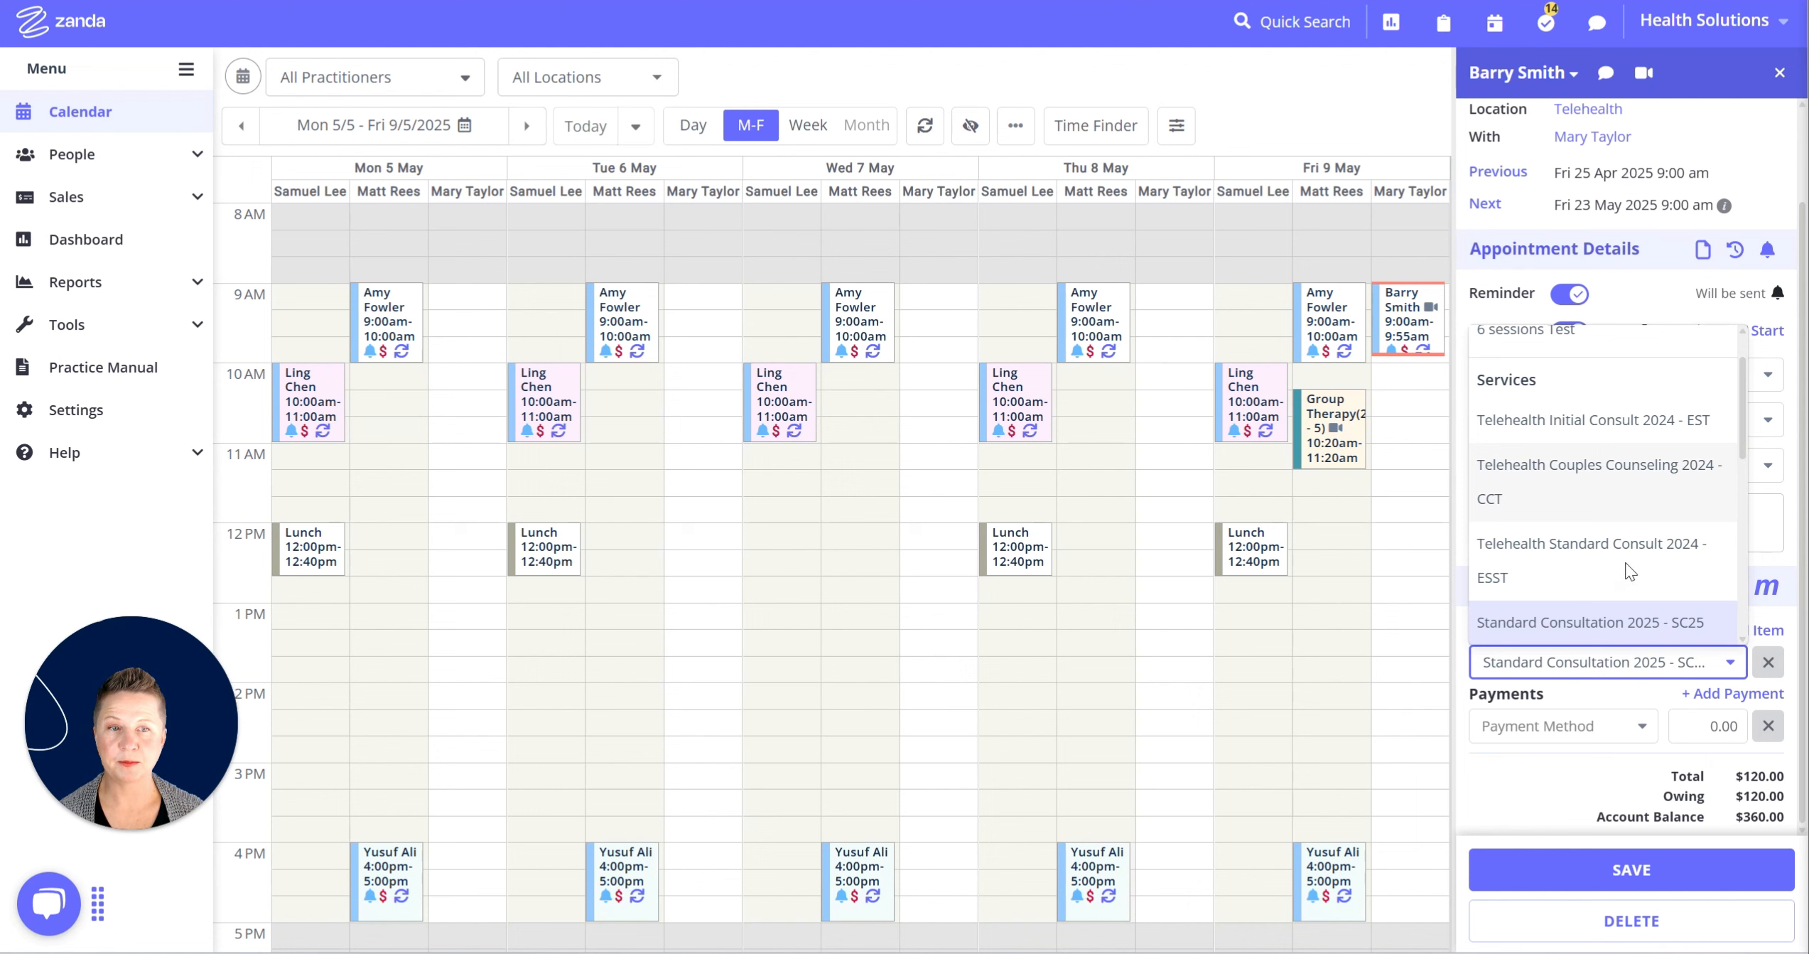
left_click(1581, 554)
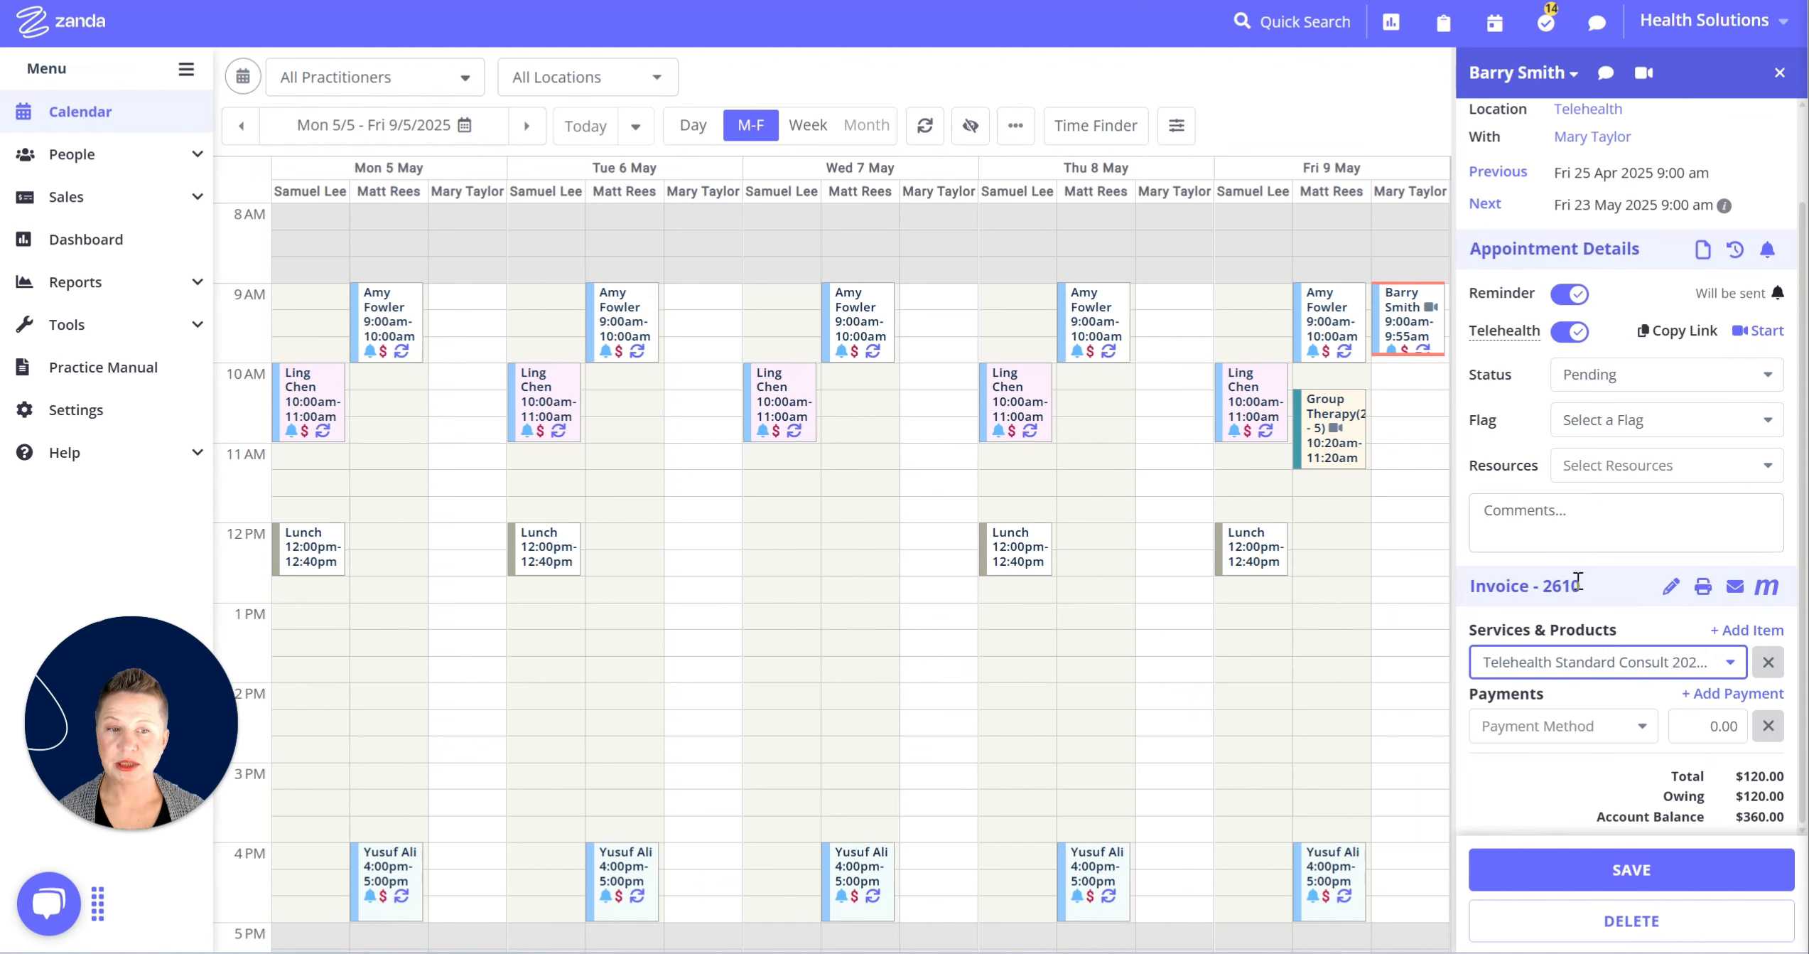
left_click(1607, 873)
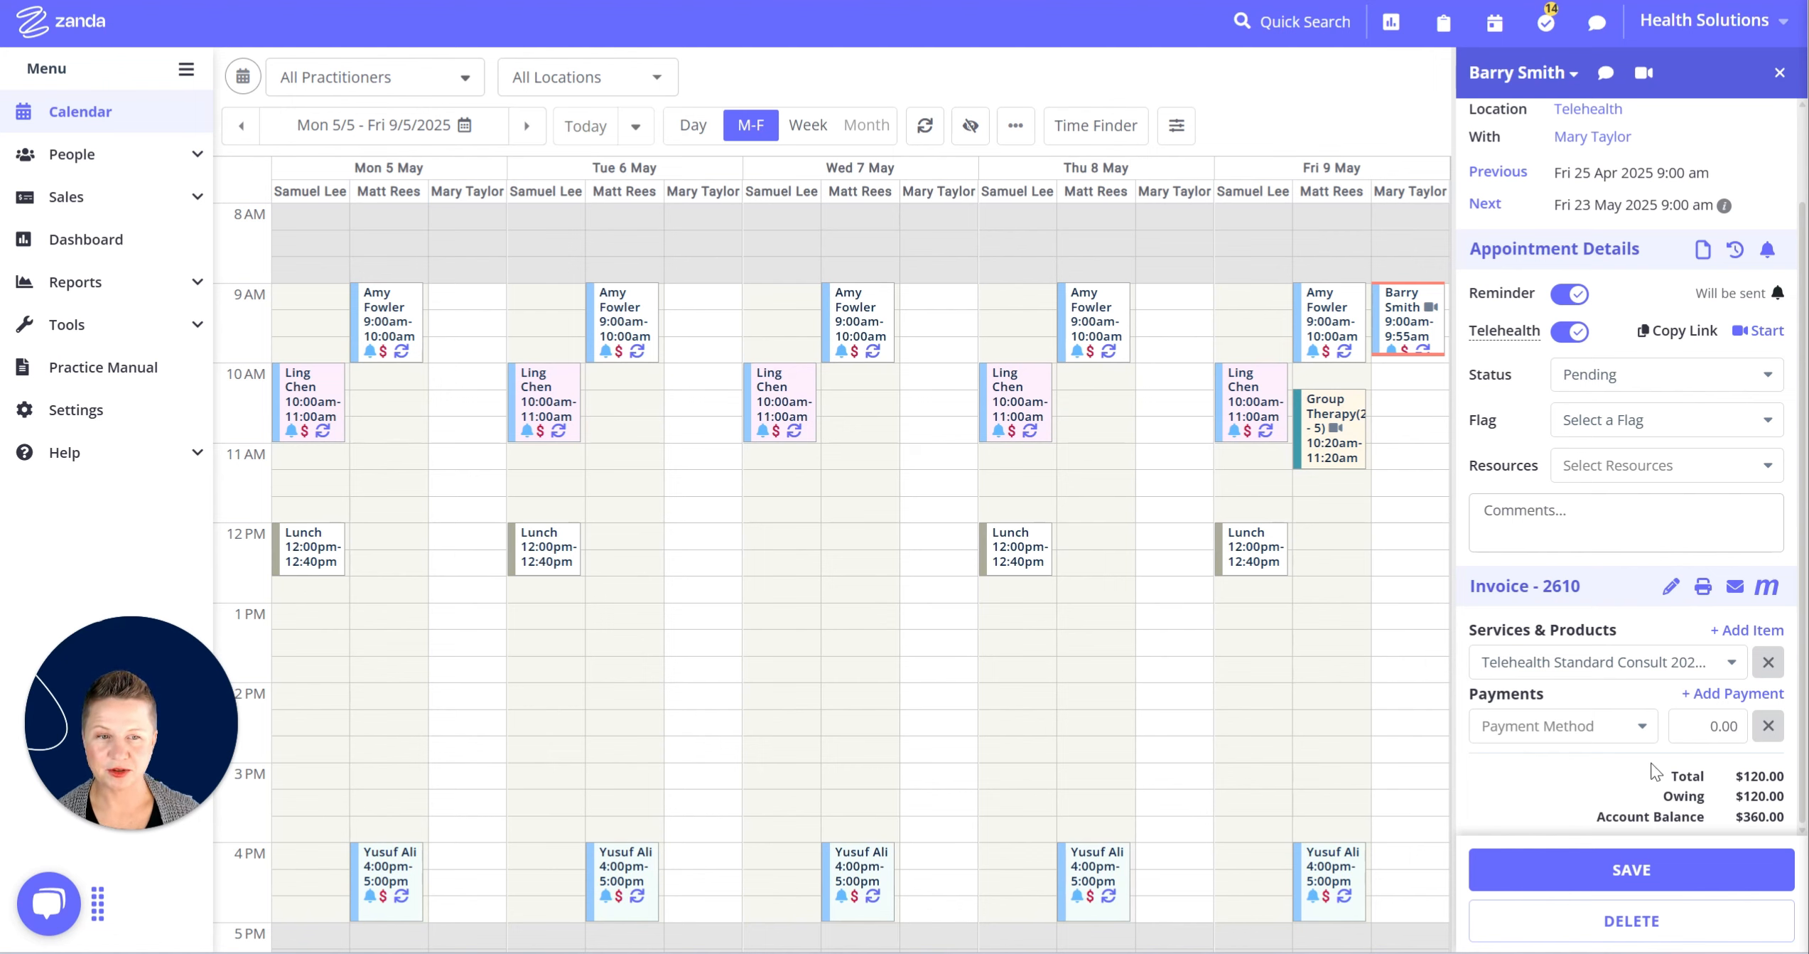
scroll(1658, 767, "up", 2)
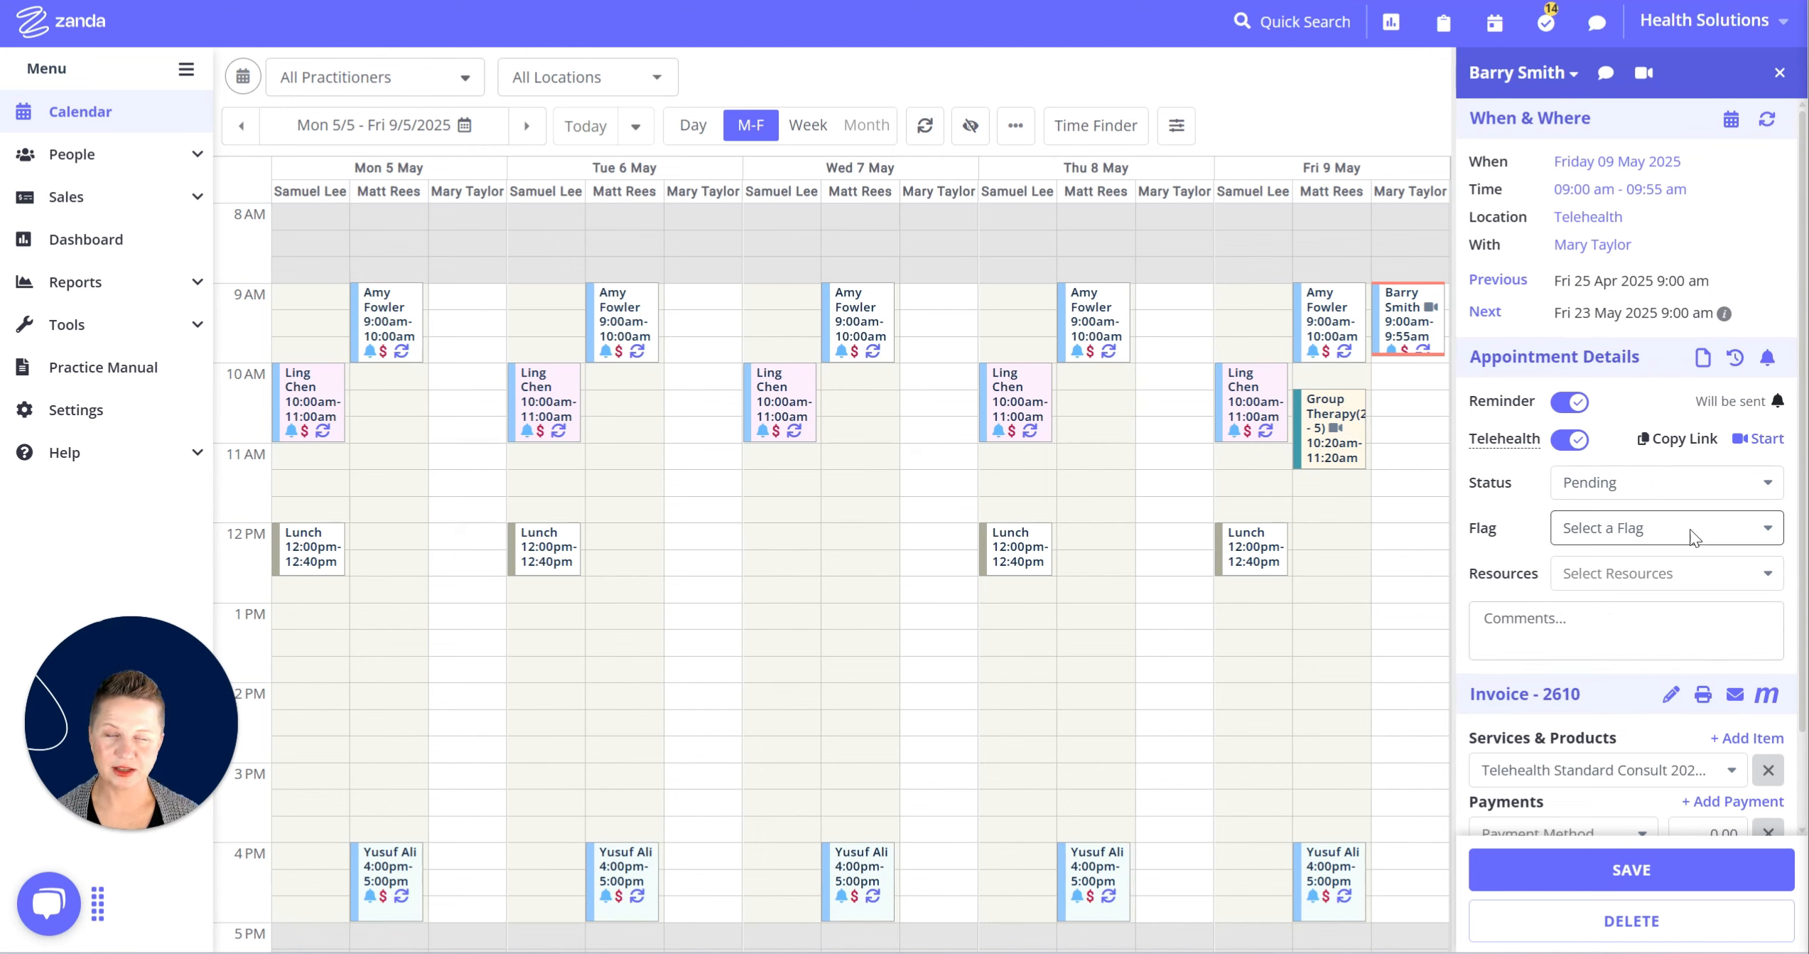
left_click(1780, 73)
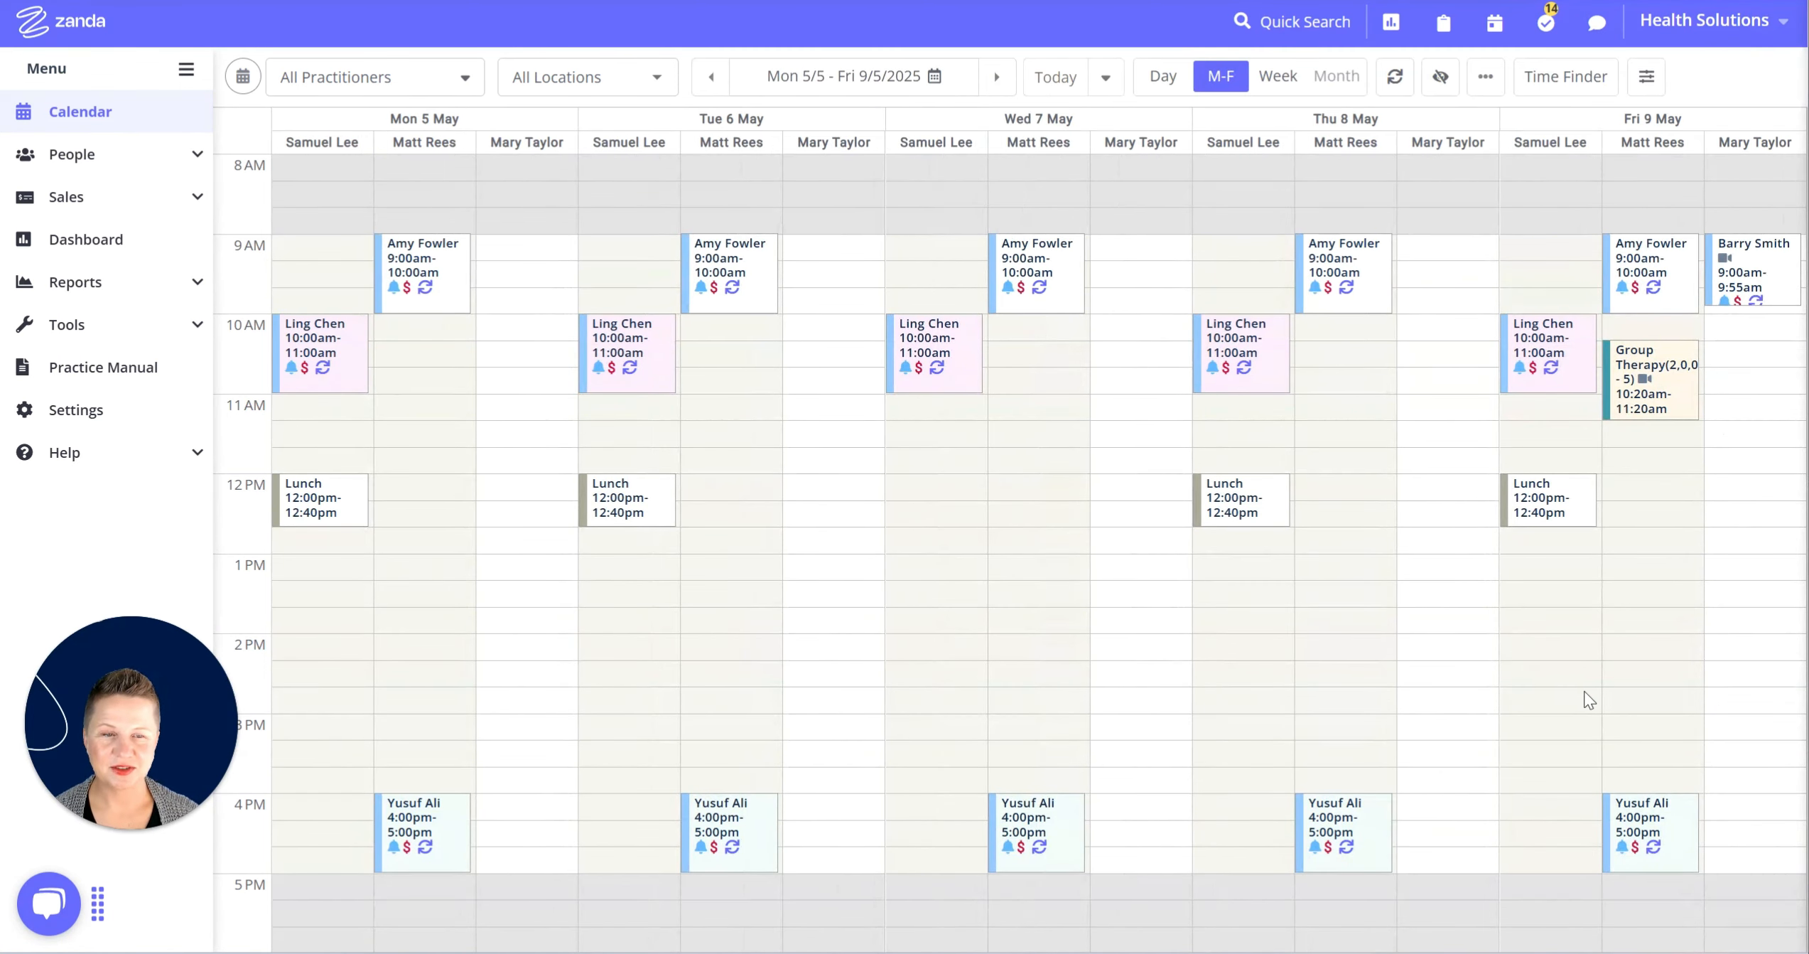
Advance the M-F calendar to the week of Mon 14 – Fri 18 April 2025.
left_click(1052, 87)
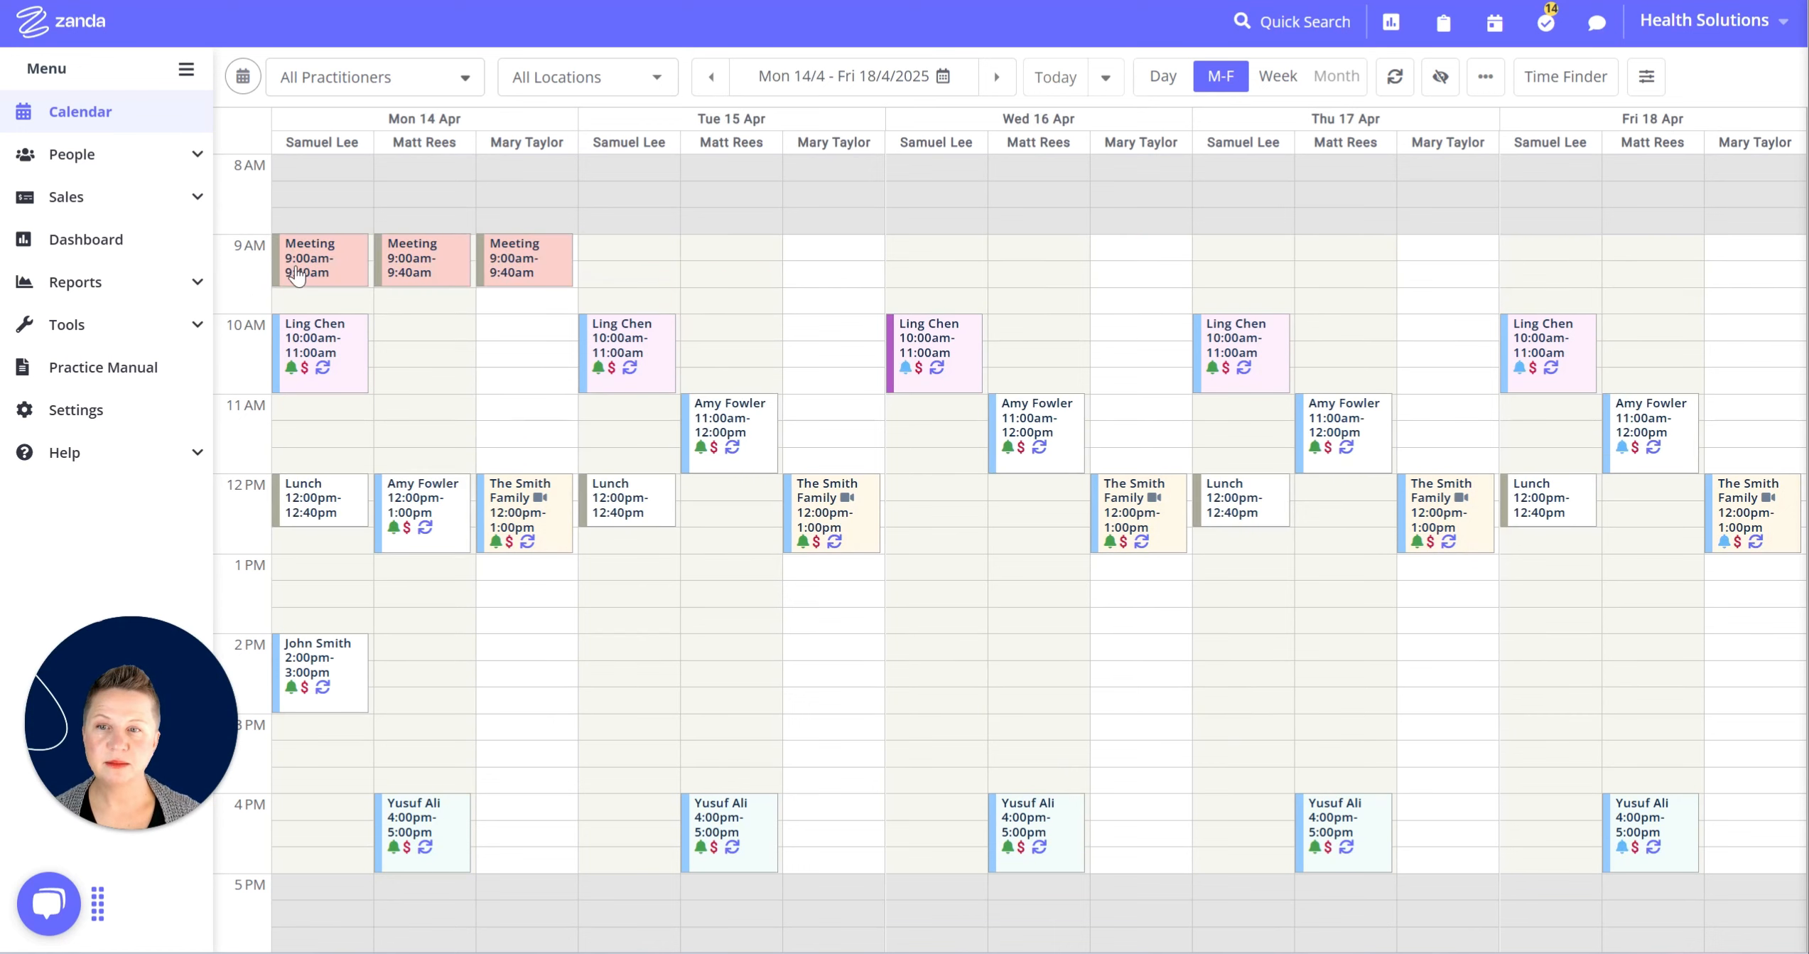
mouse_move(293, 268)
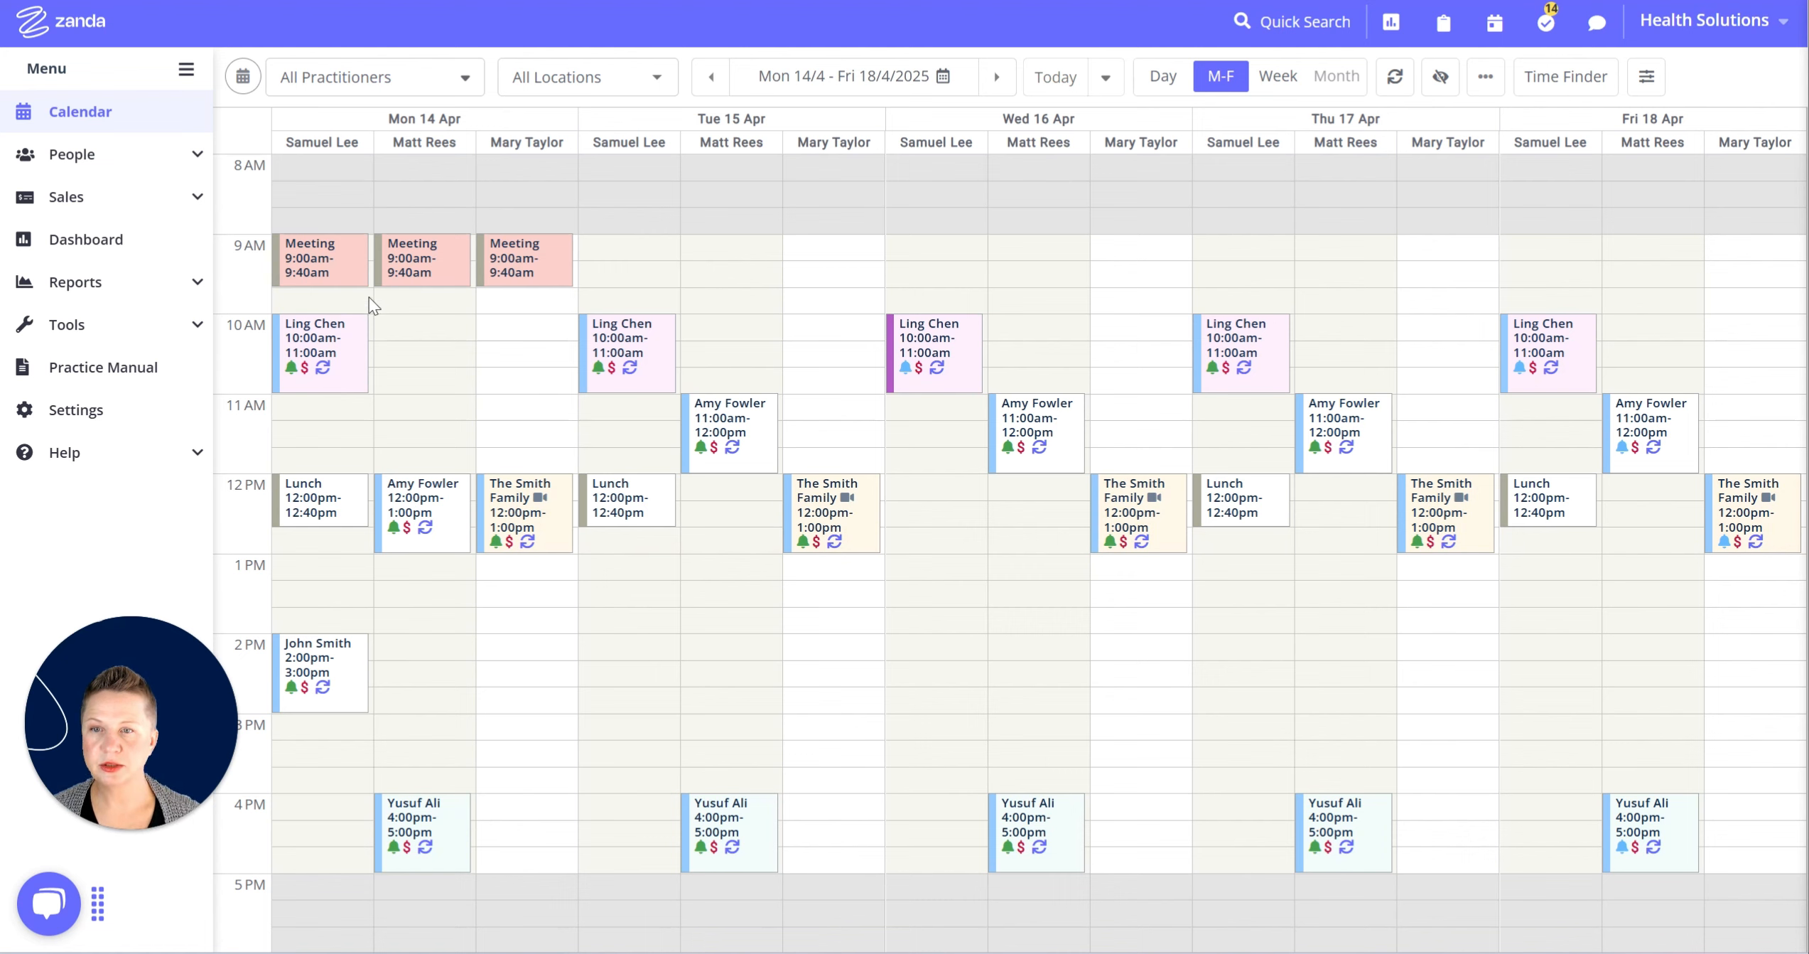
Make the leftmost Monday 14 April 9:00–9:40 Meeting repeat weekly, ending after 7 occurrences.
left_click(331, 270)
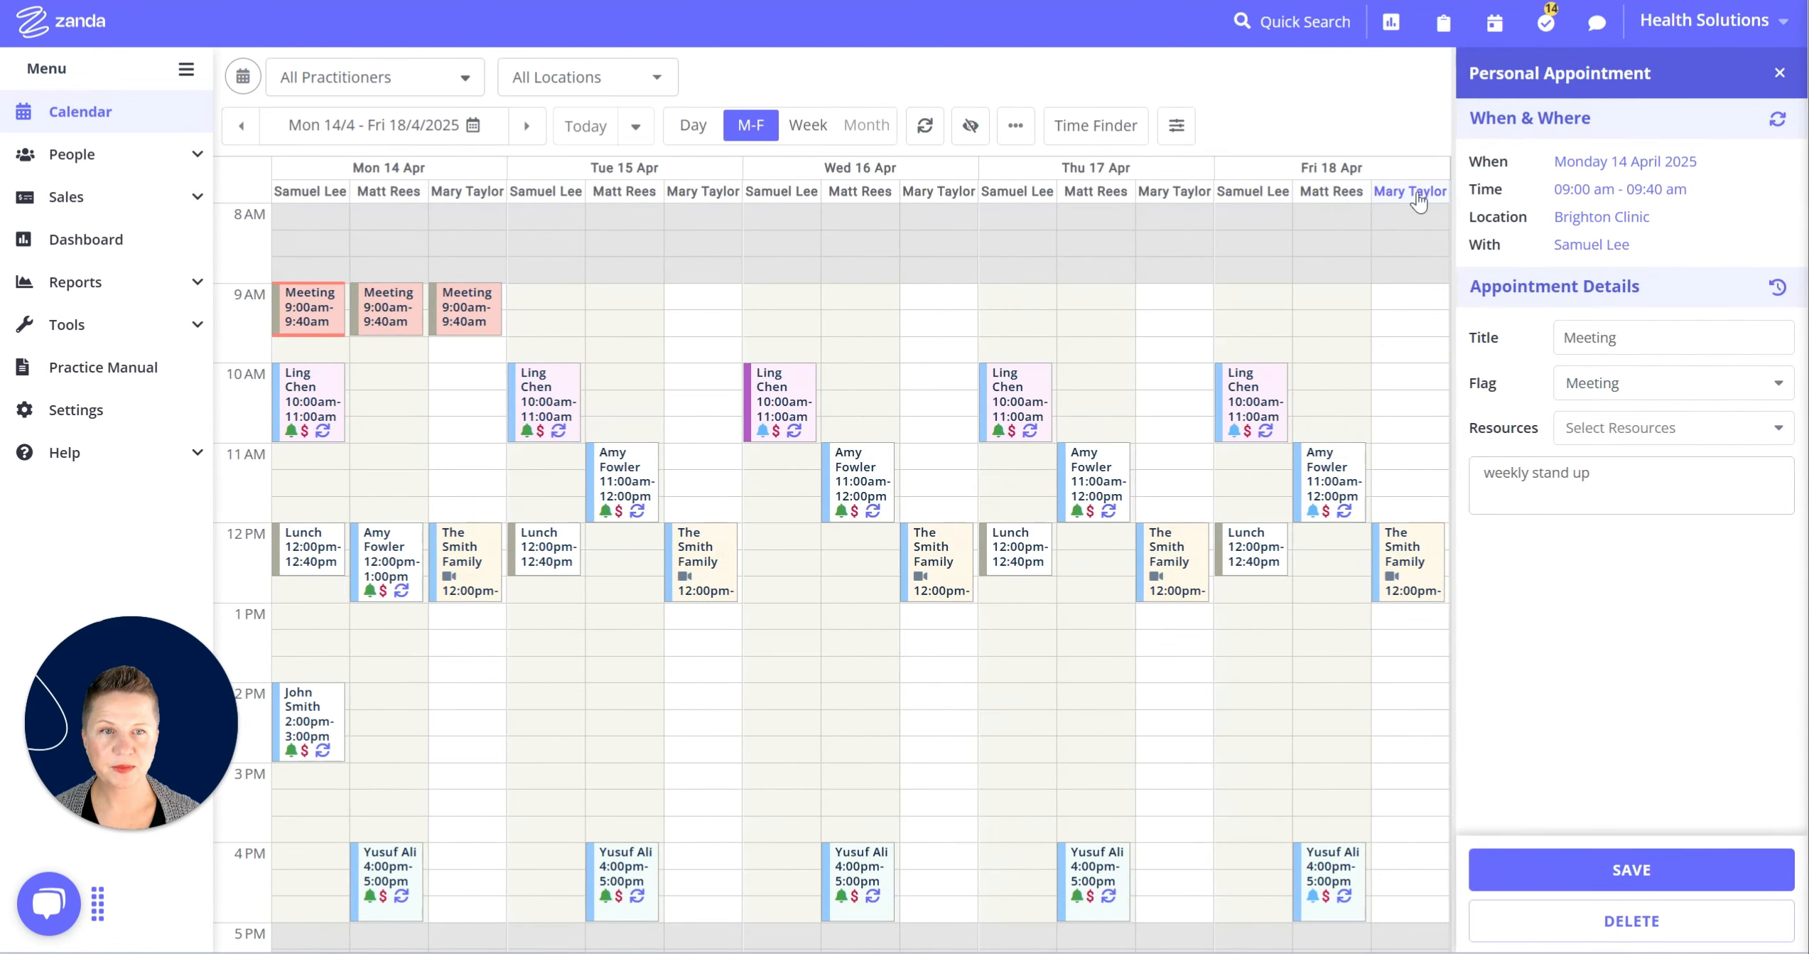
left_click(1778, 126)
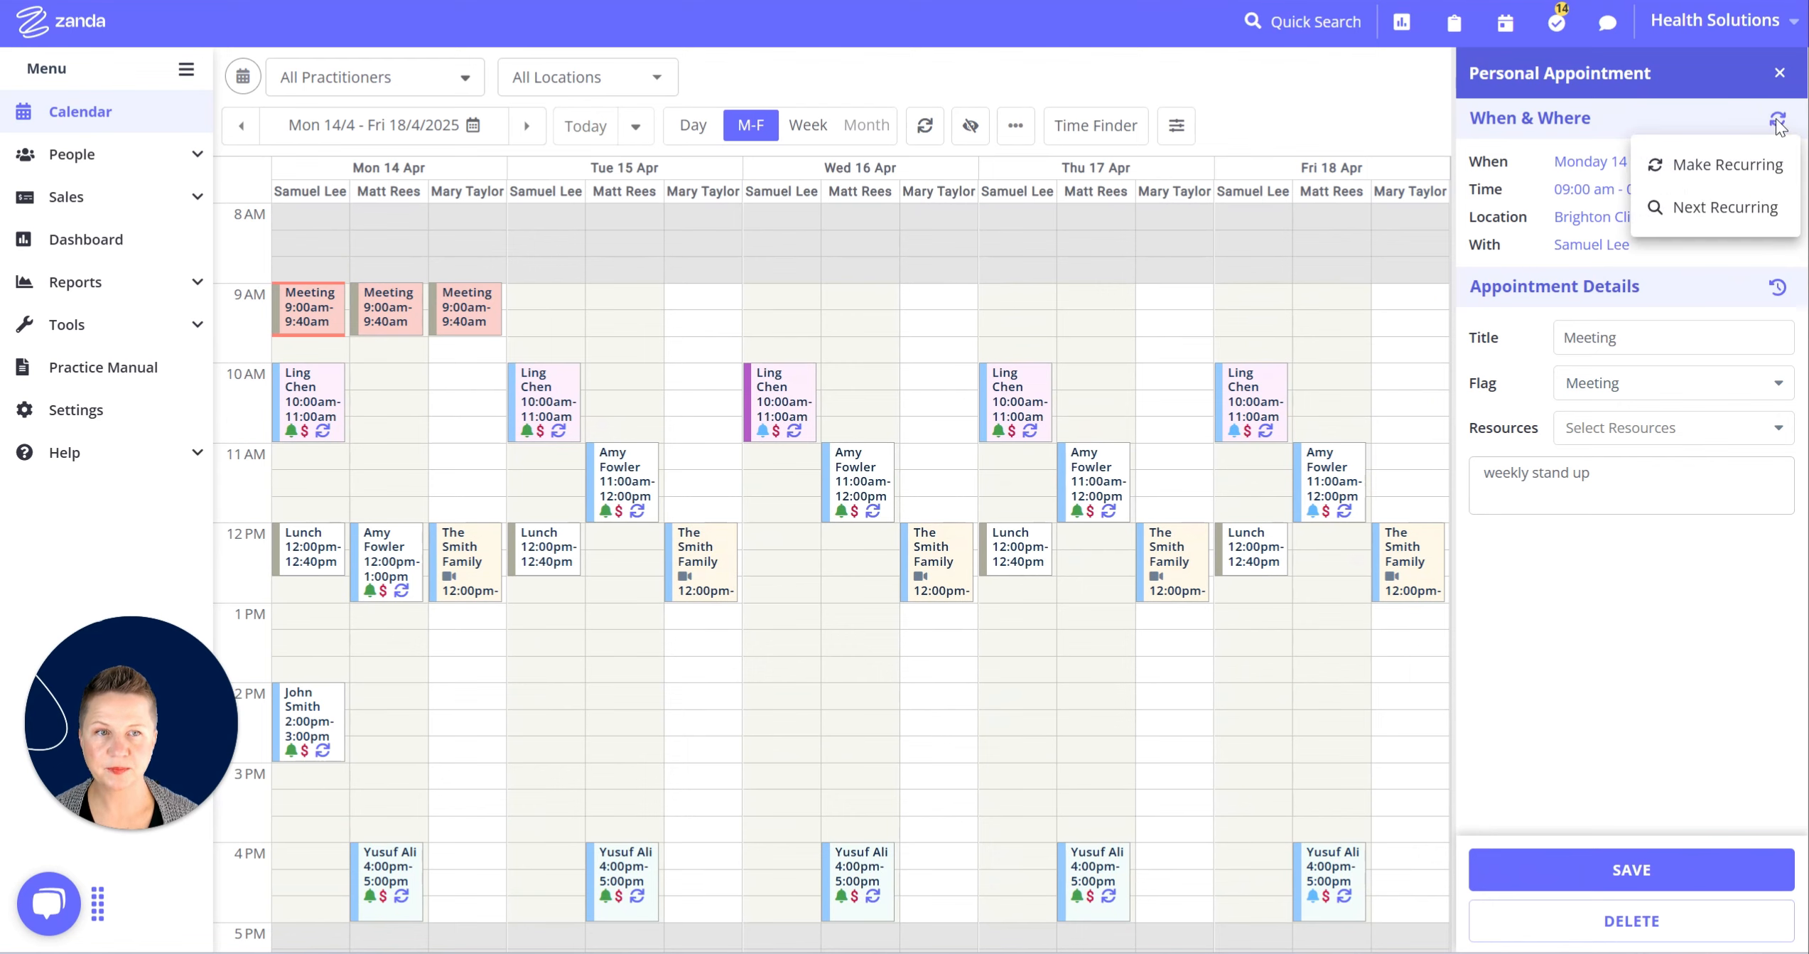
left_click(1735, 169)
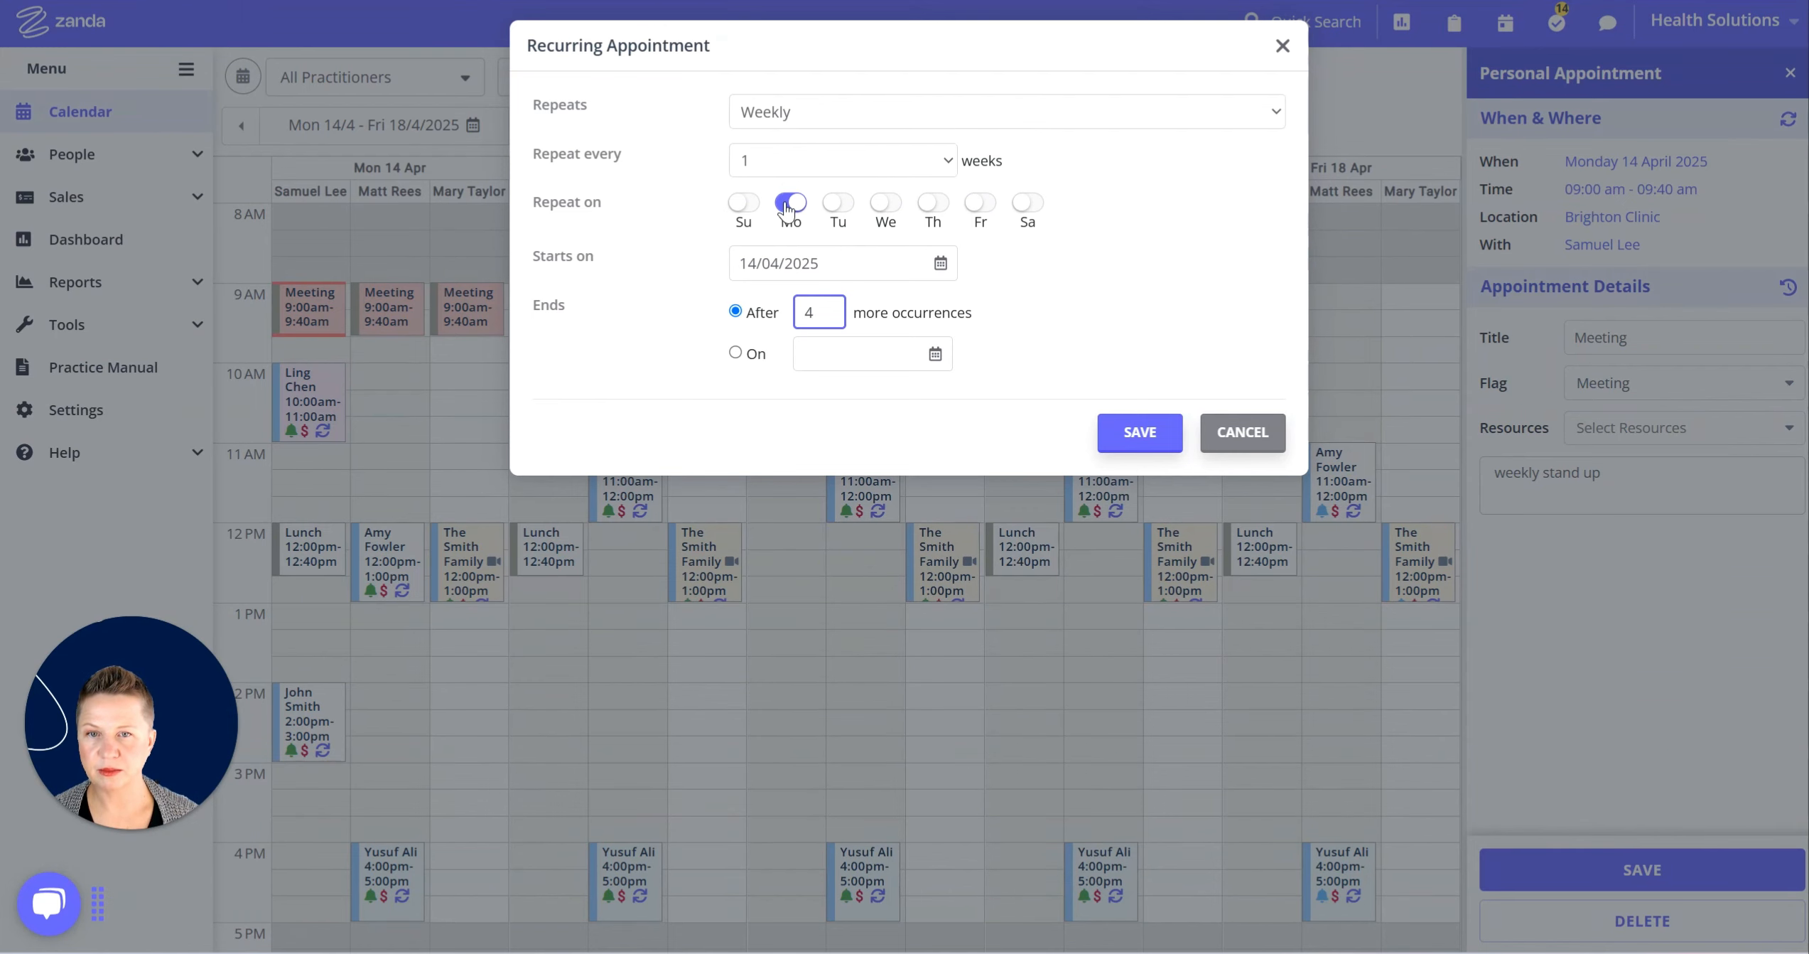
double_click(810, 314)
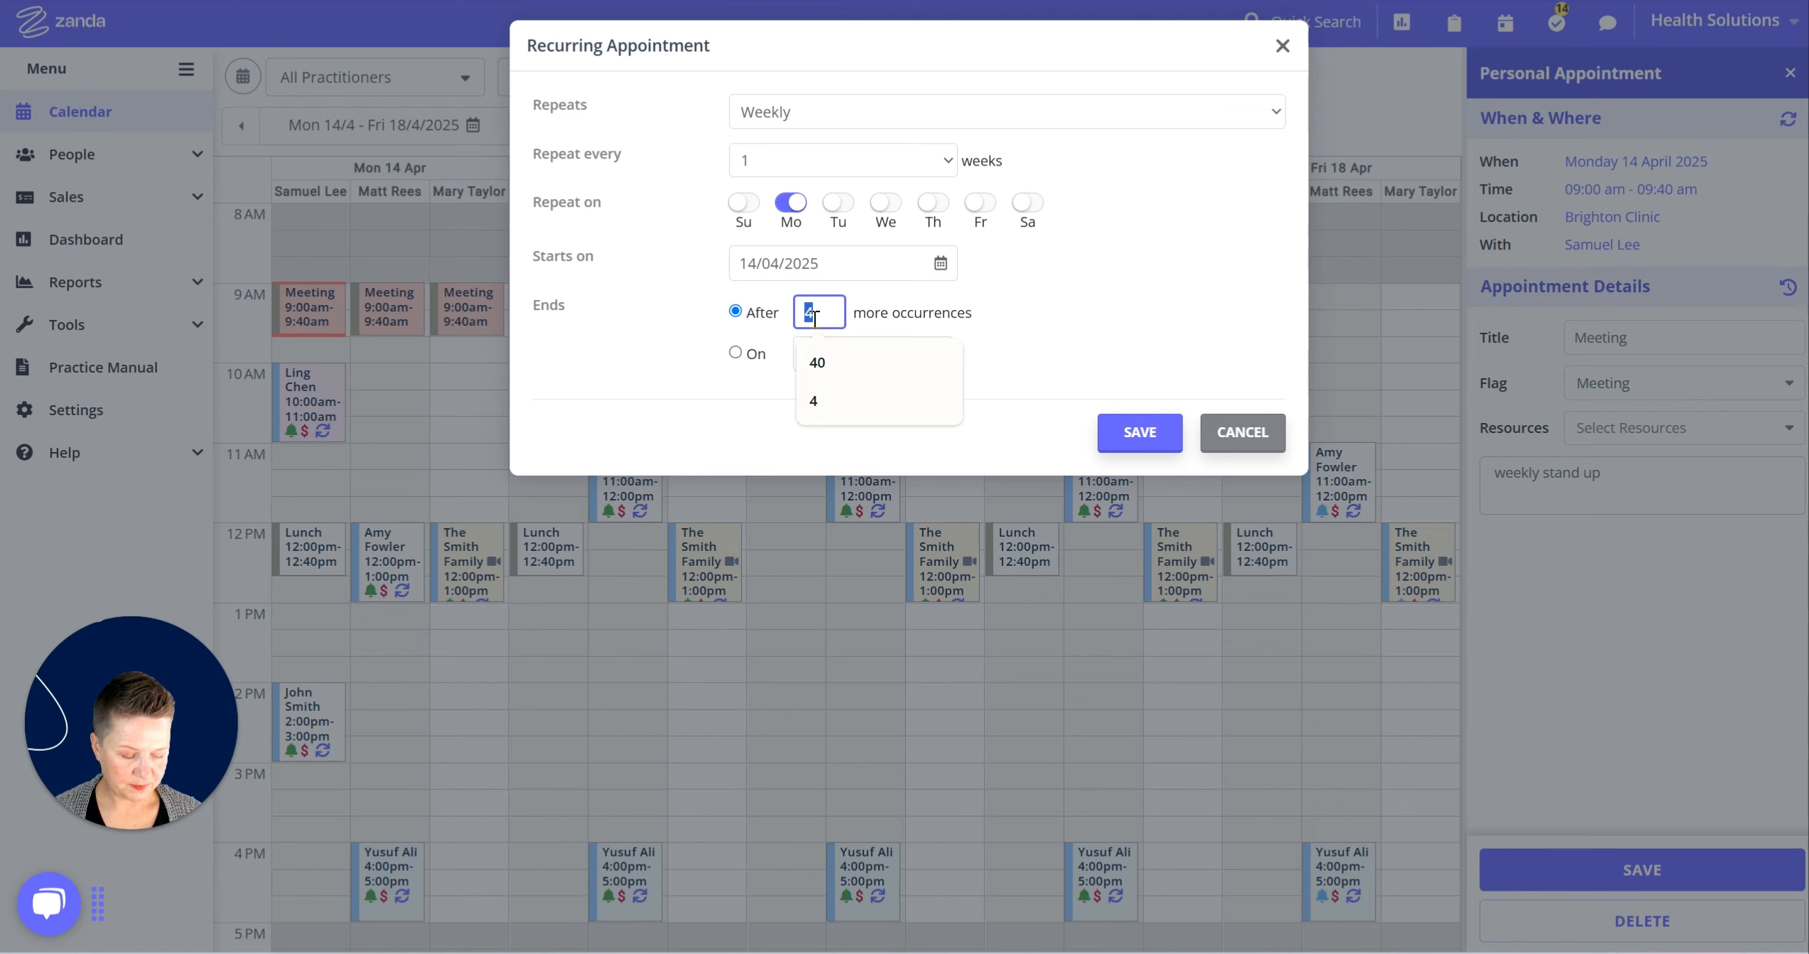
type("7")
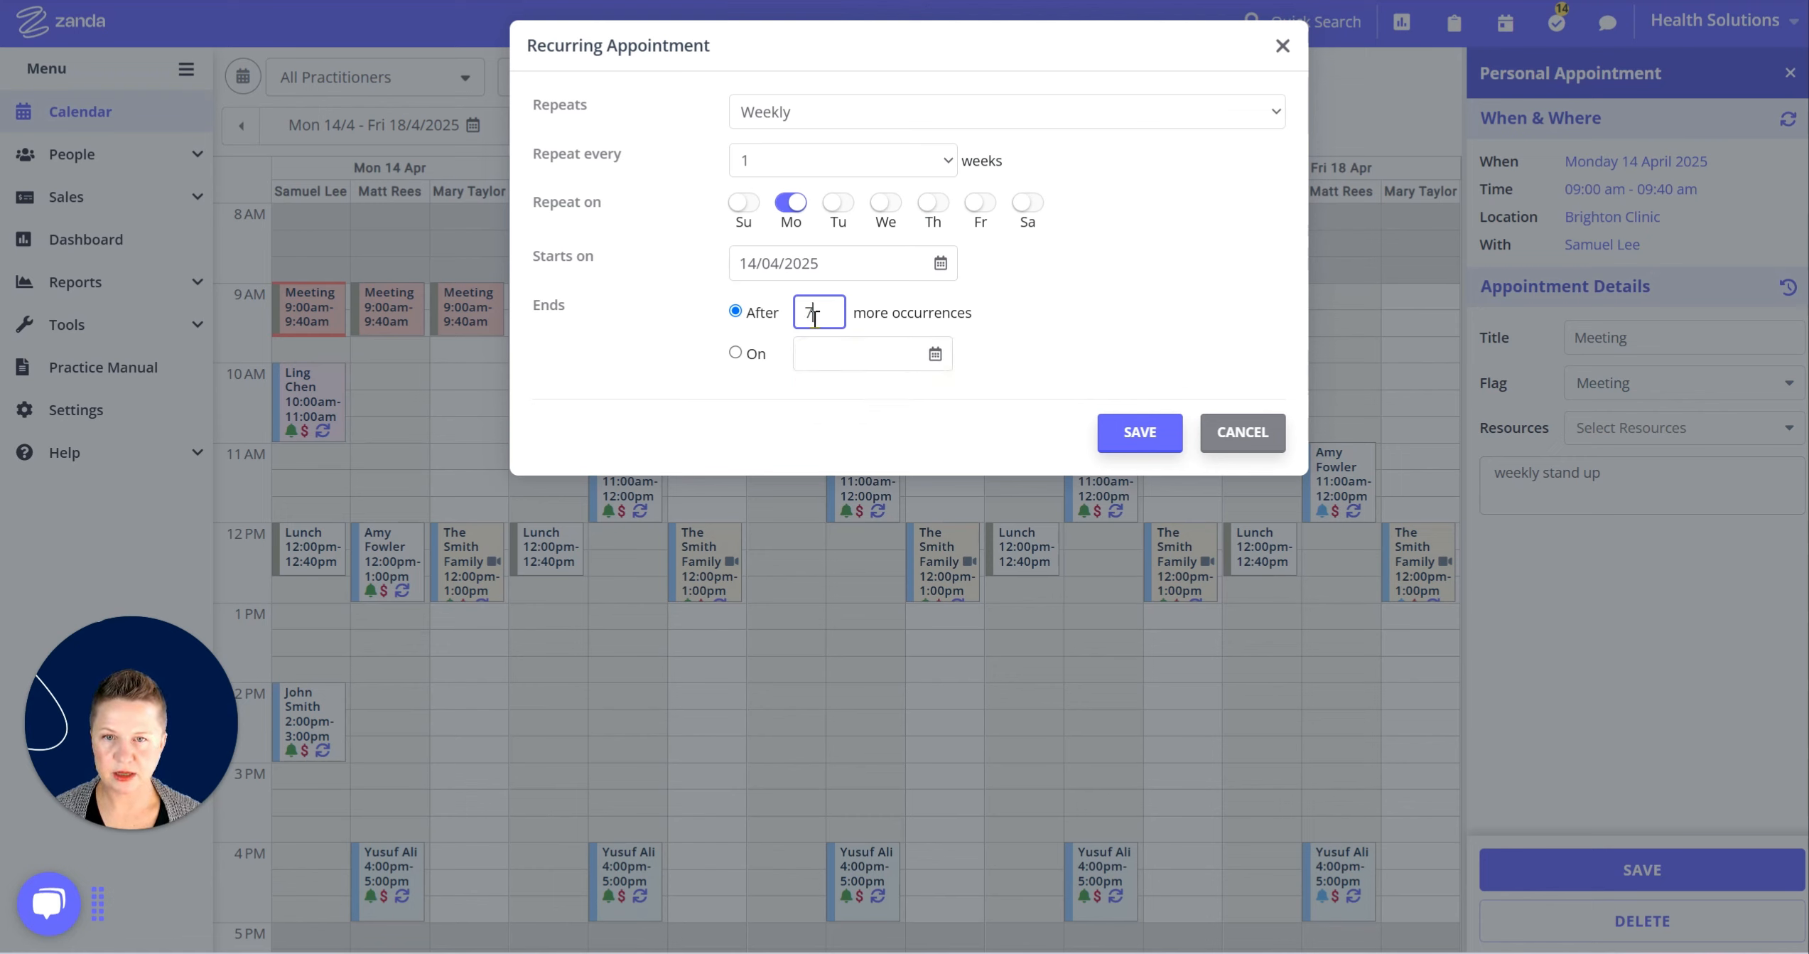
left_click(1164, 313)
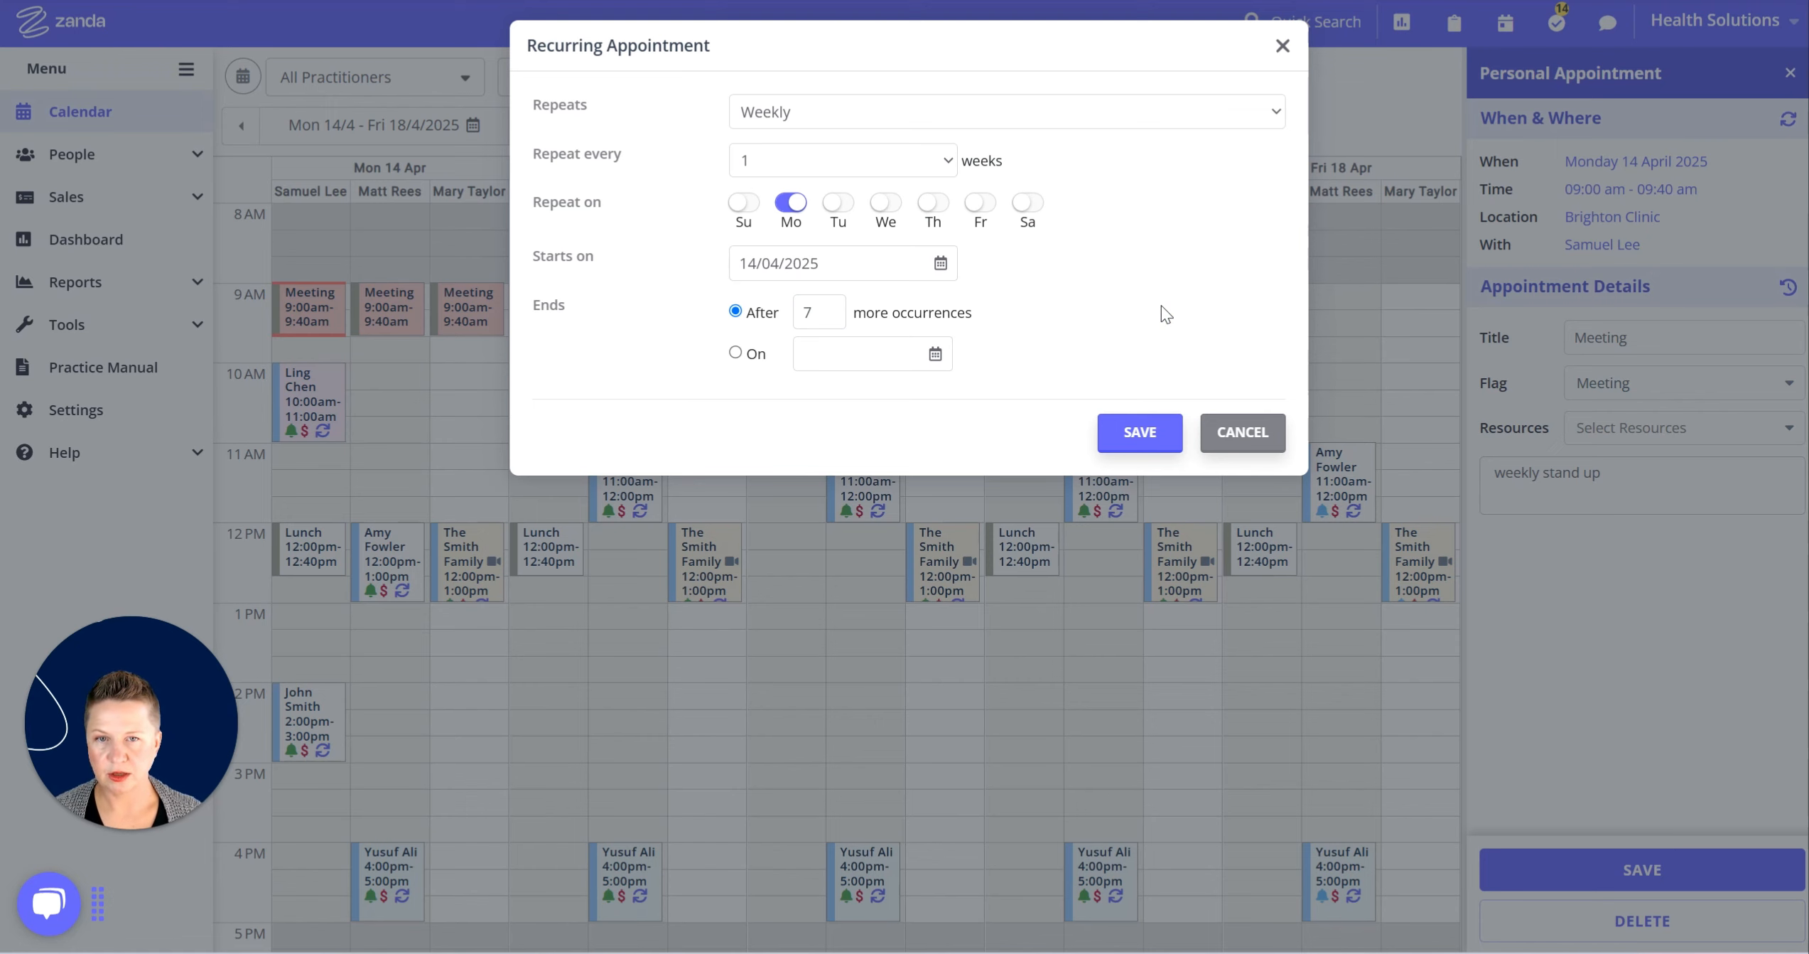
left_click(1139, 430)
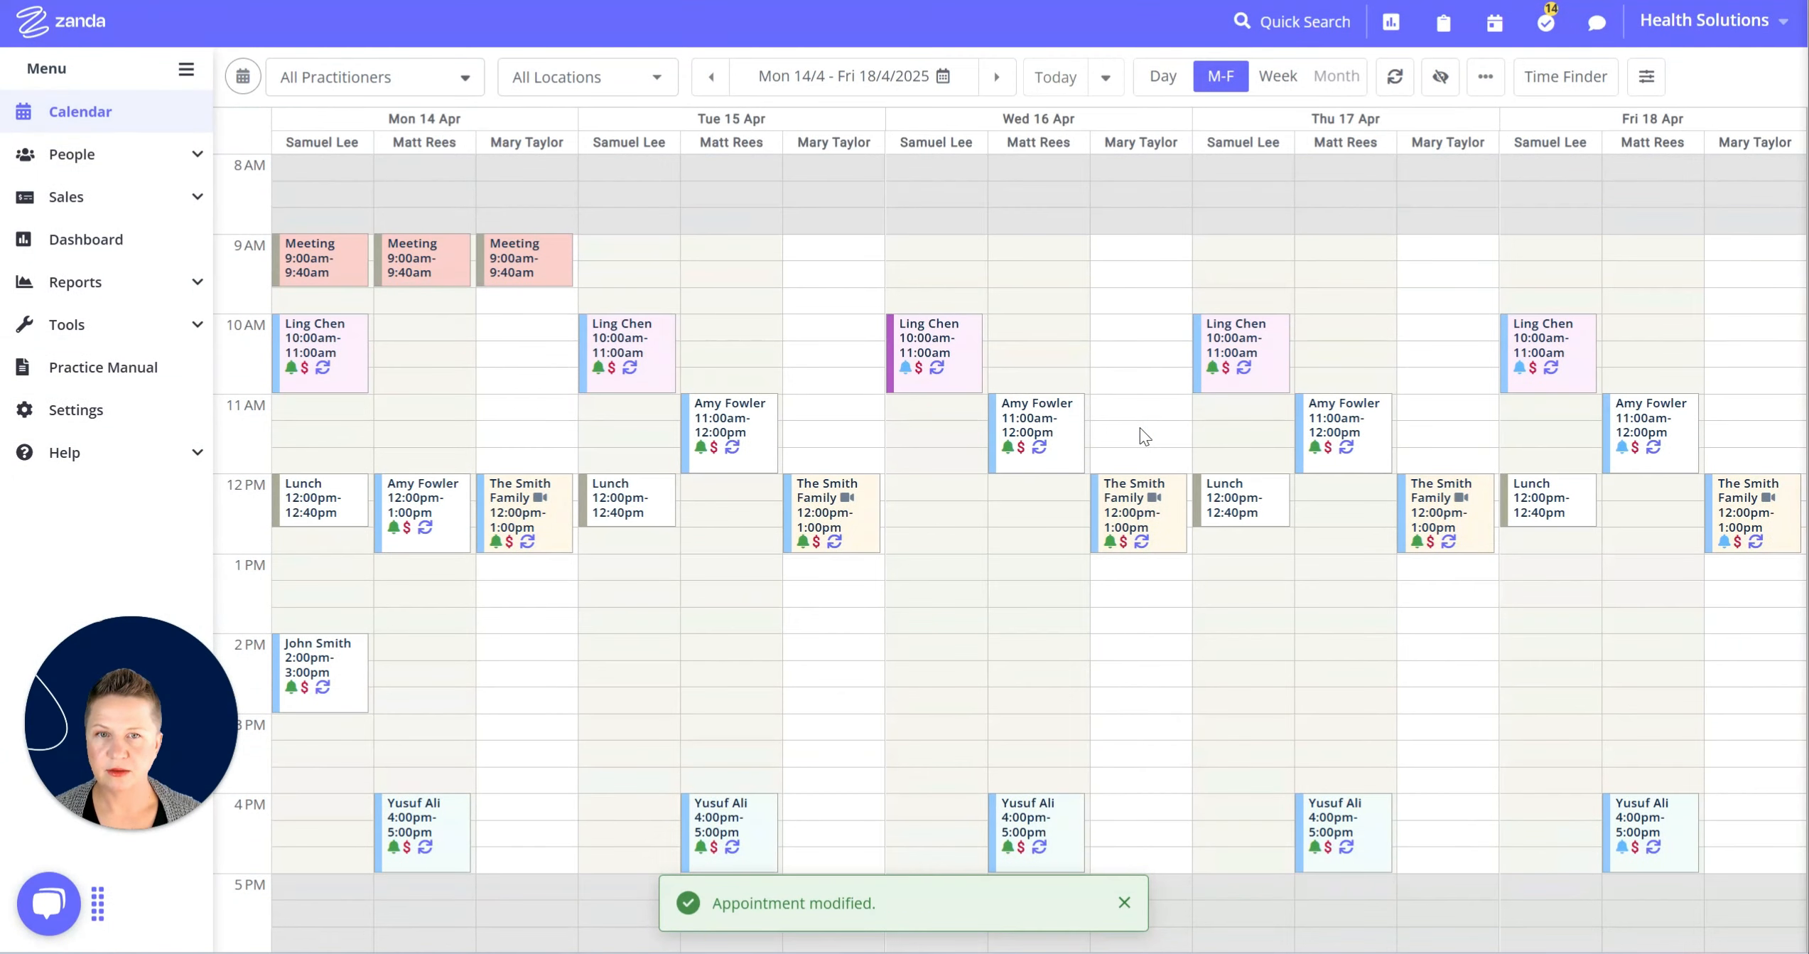
left_click(998, 78)
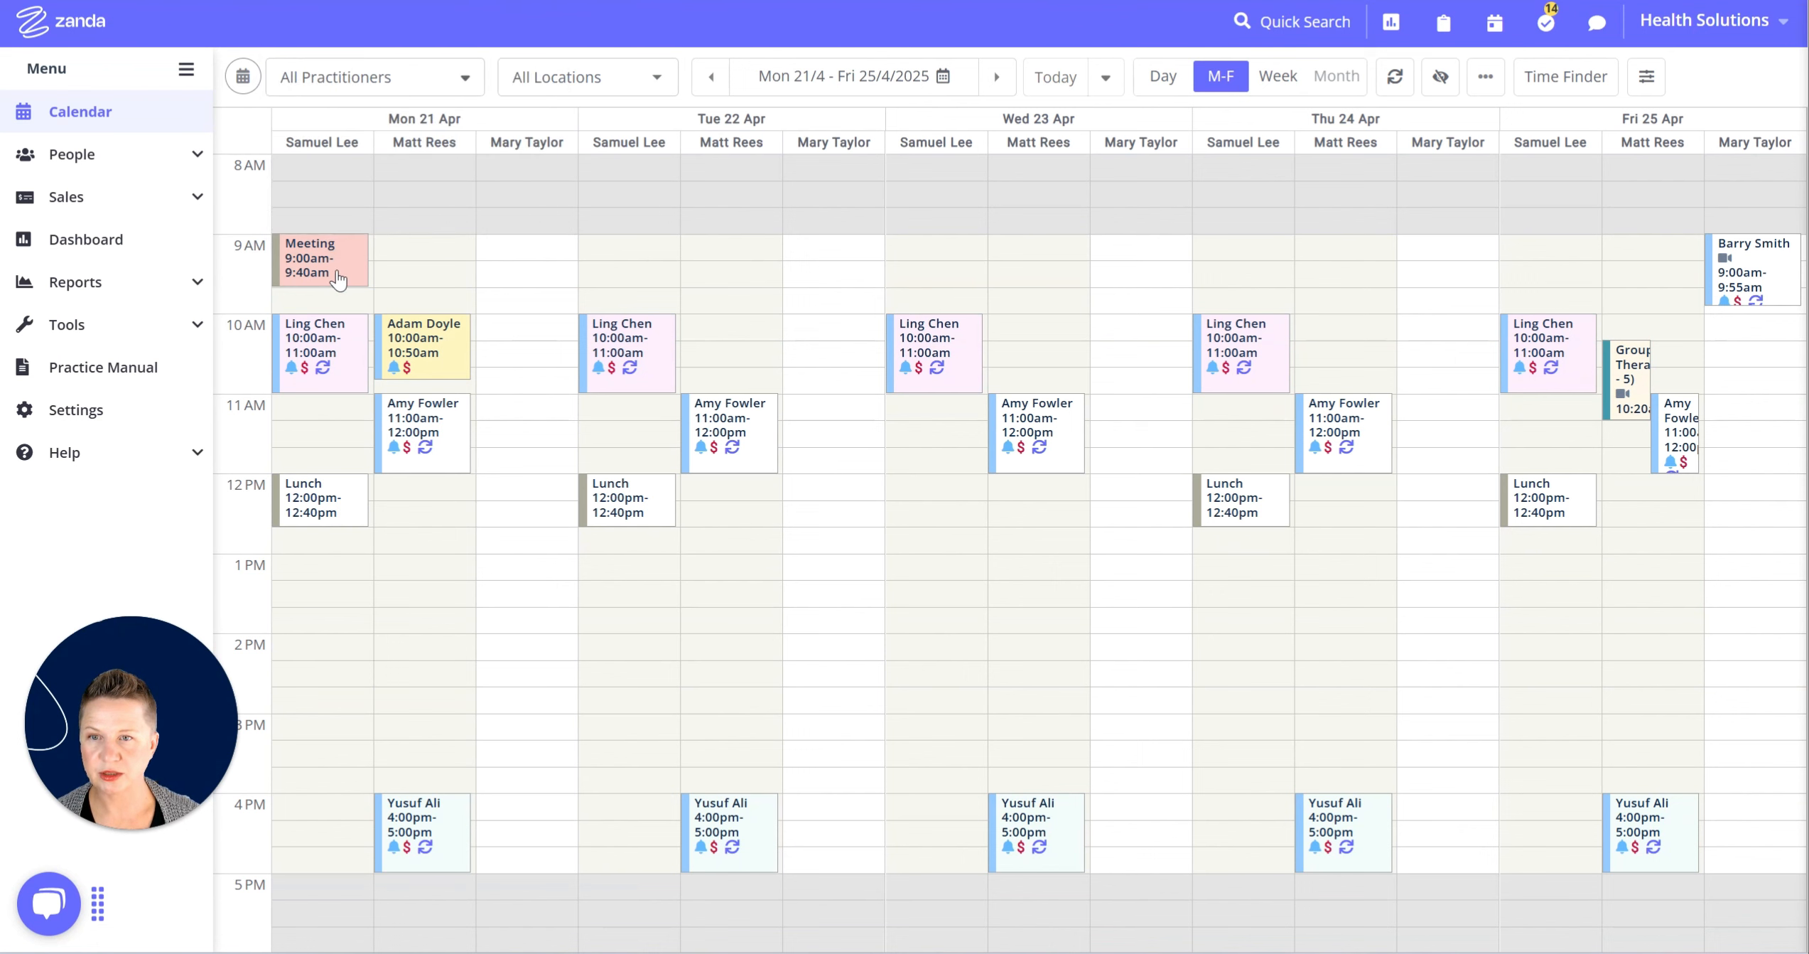
left_click(712, 78)
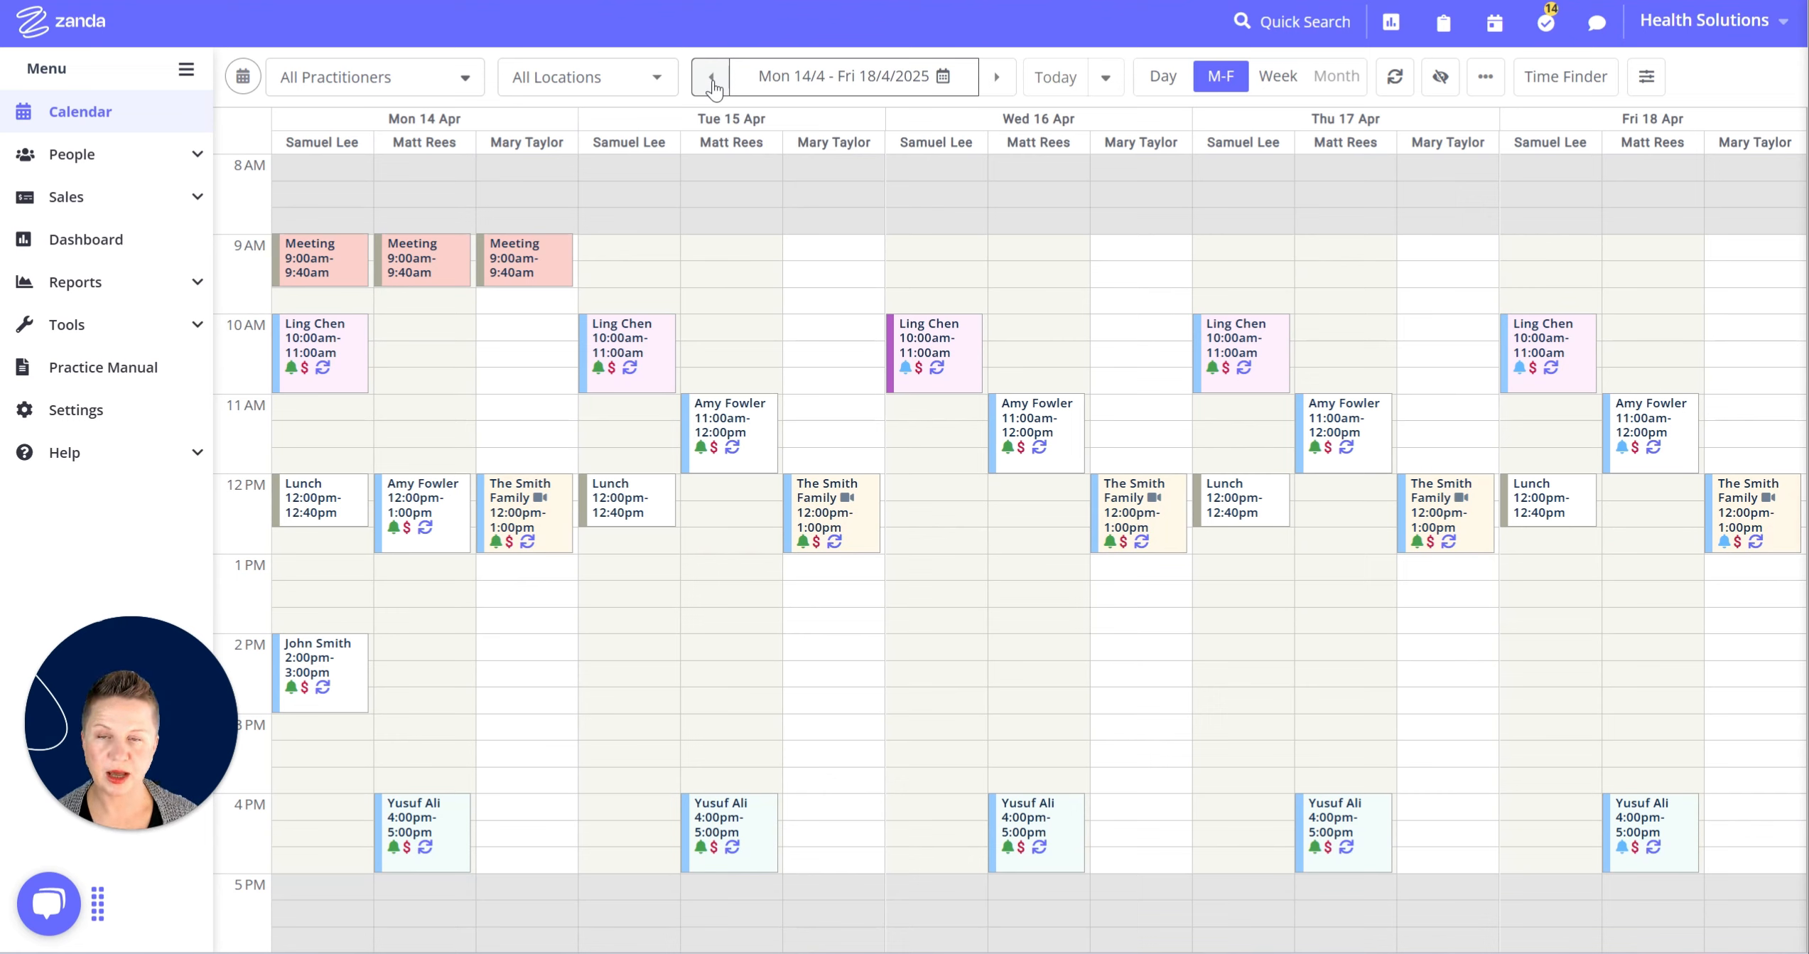
mouse_move(446, 272)
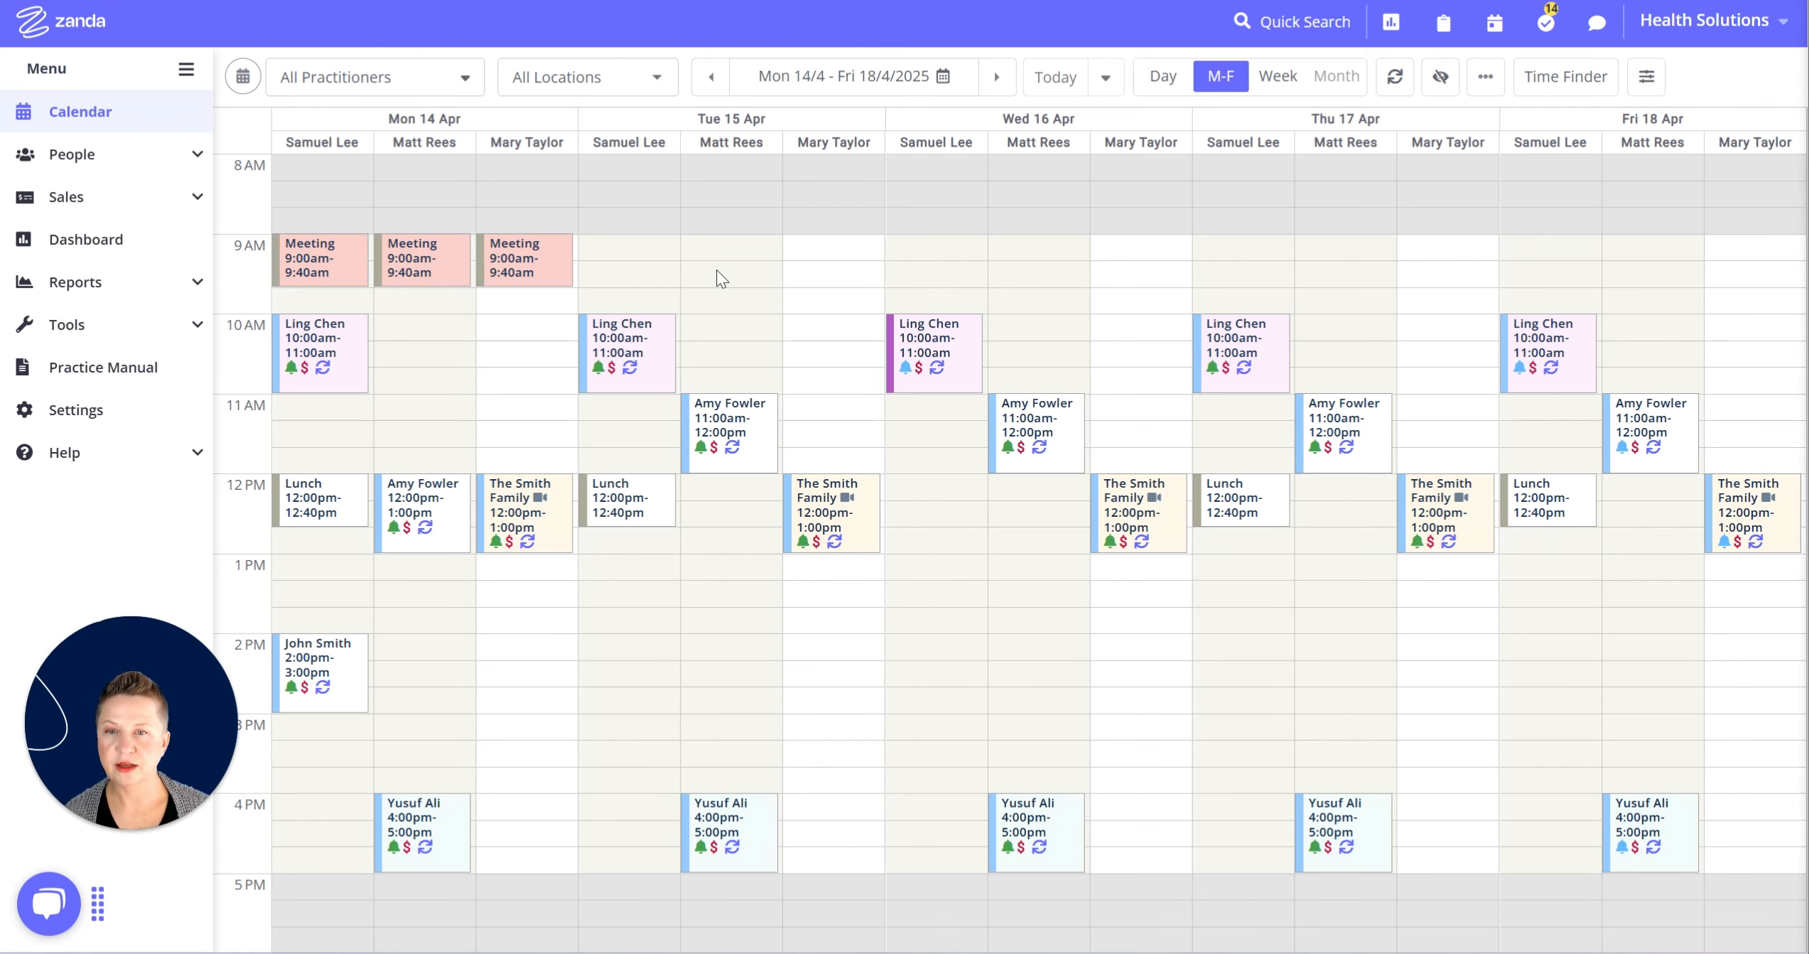
mouse_move(968, 349)
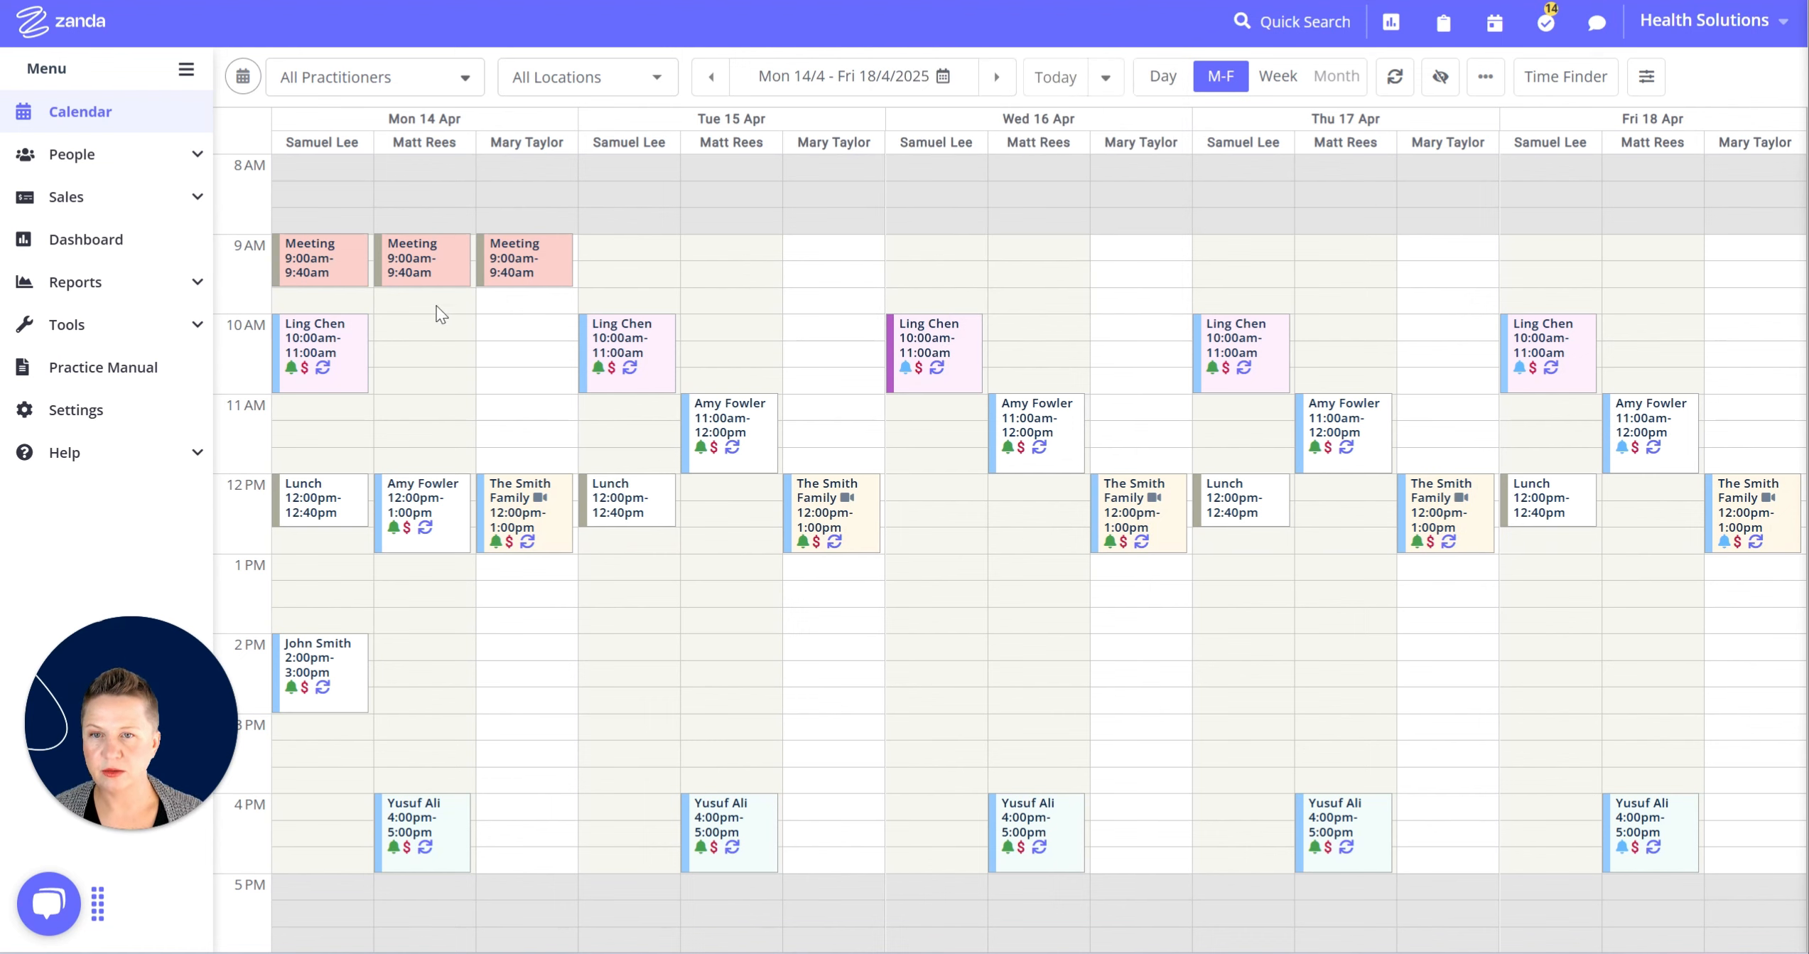
Make the second Monday 9:00 Meeting recur weekly, ending after 7 occurrences.
right_click(421, 260)
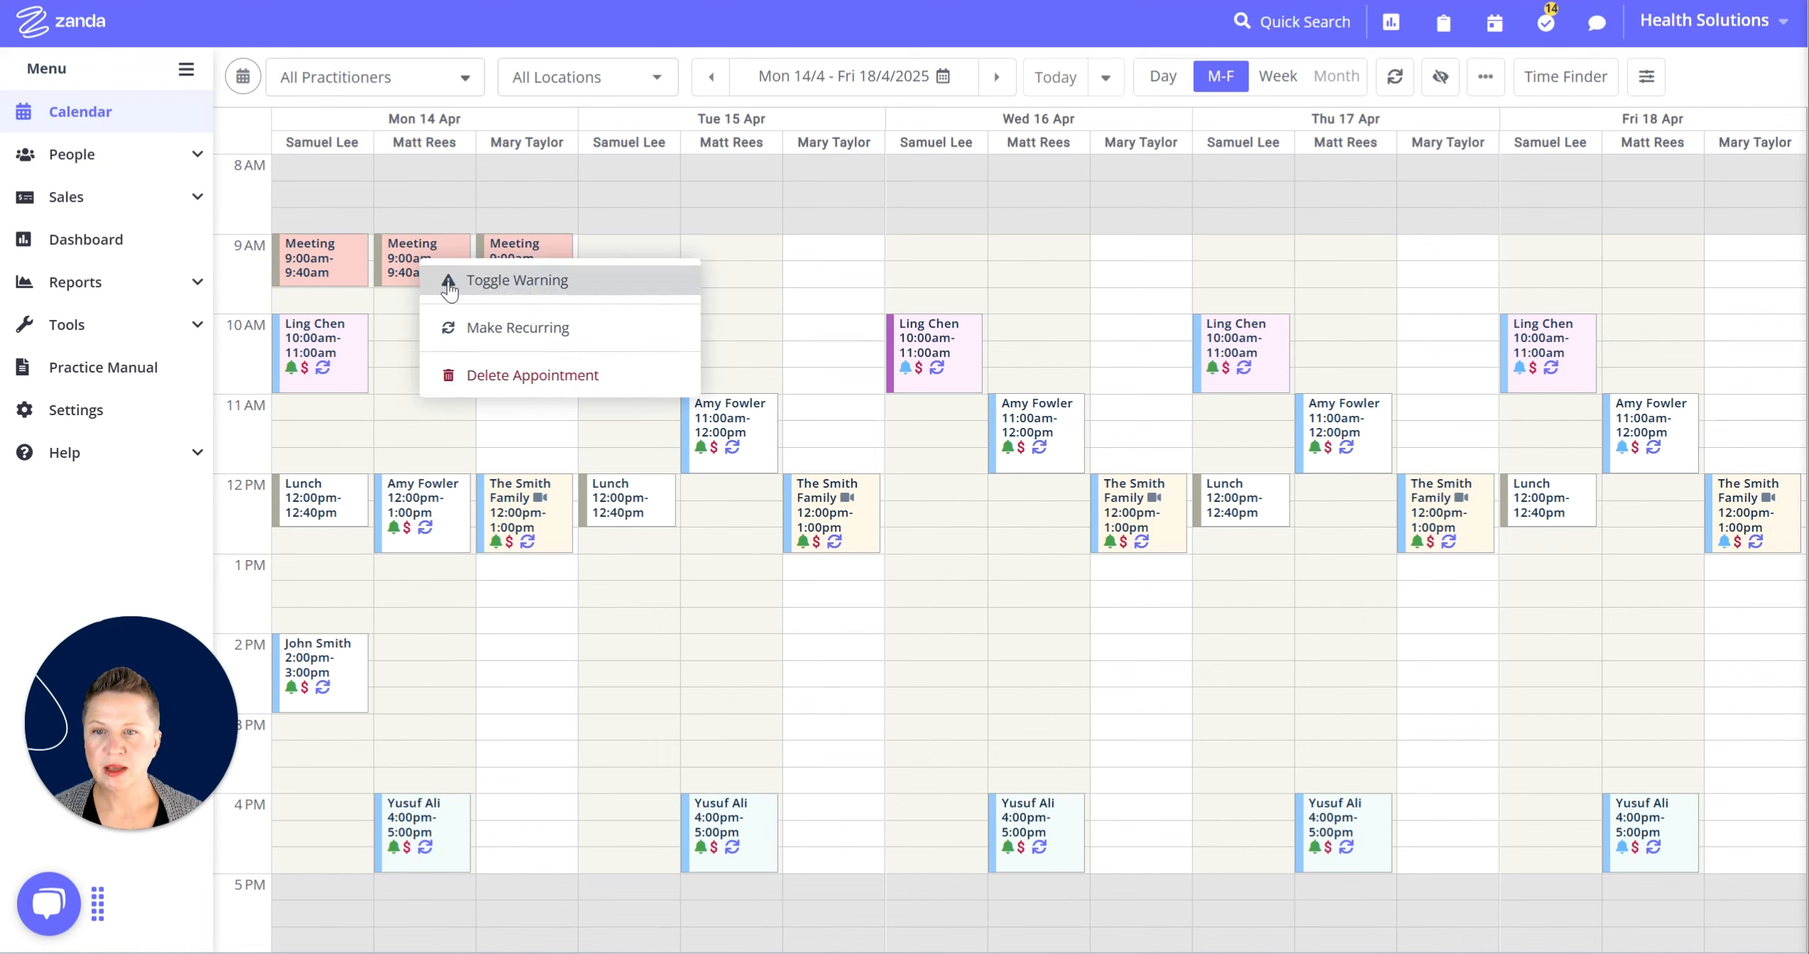
left_click(538, 334)
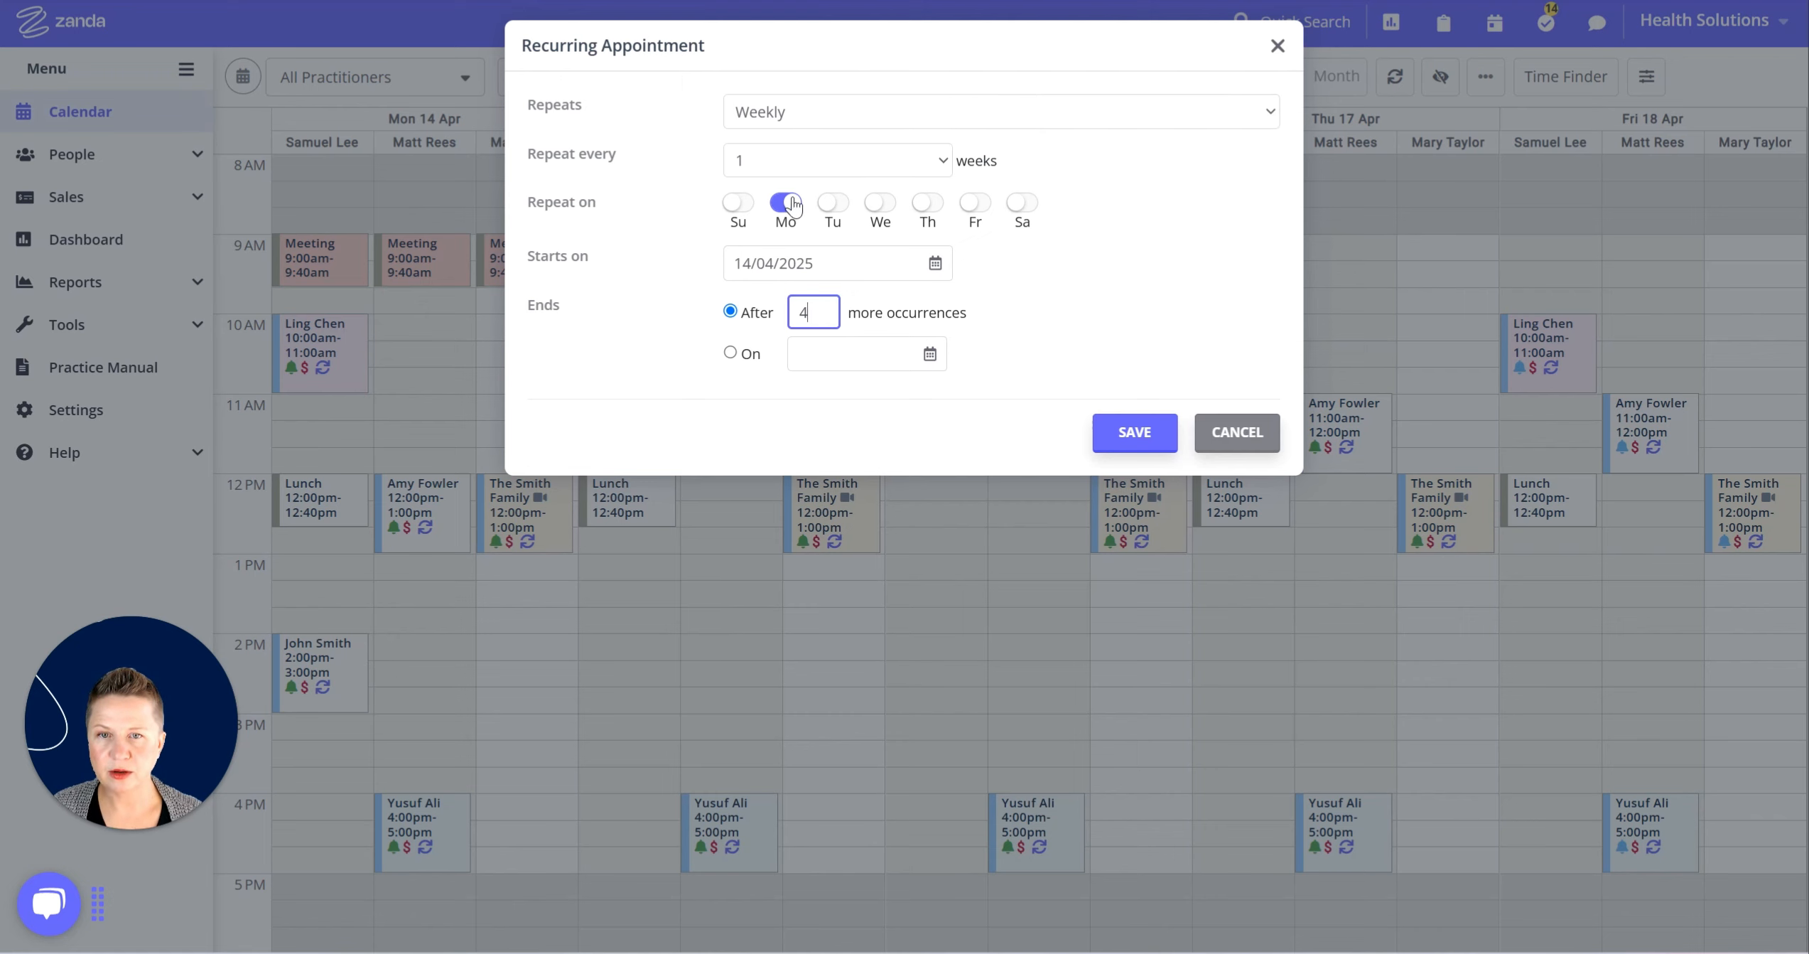
double_click(803, 316)
type("7")
left_click(1137, 431)
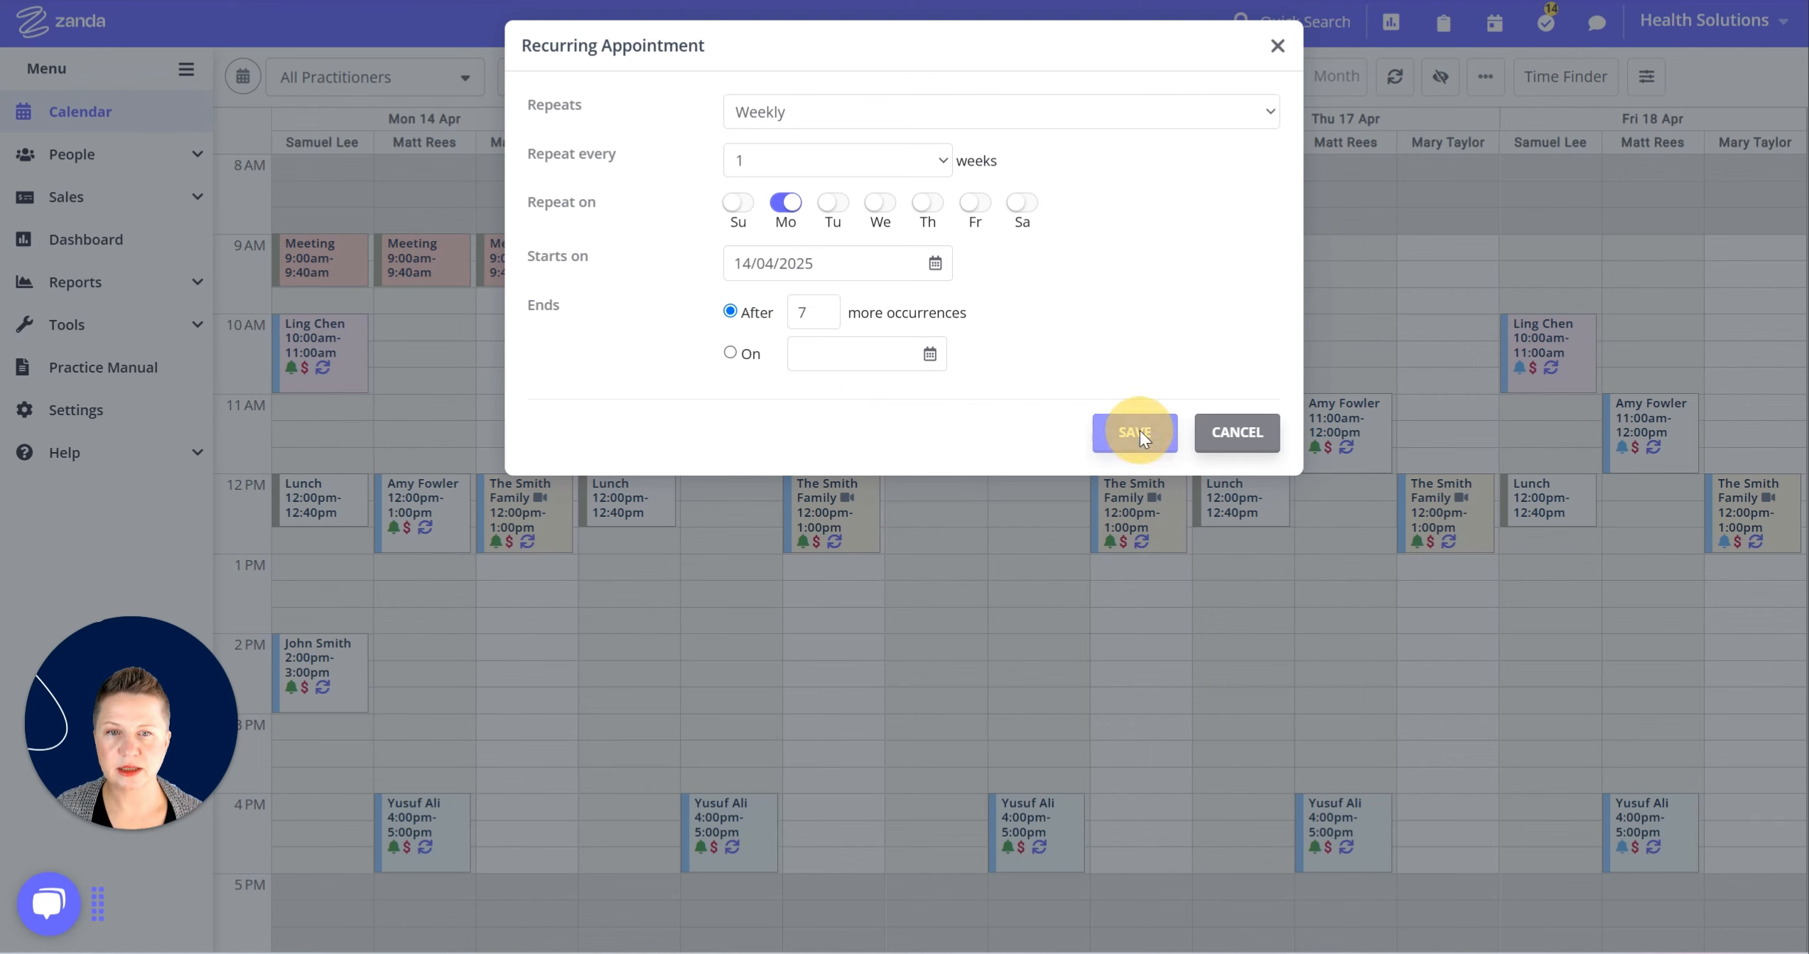
Make the third Monday 9:00 Meeting recur weekly, changing its occurrence count to 7.
right_click(527, 260)
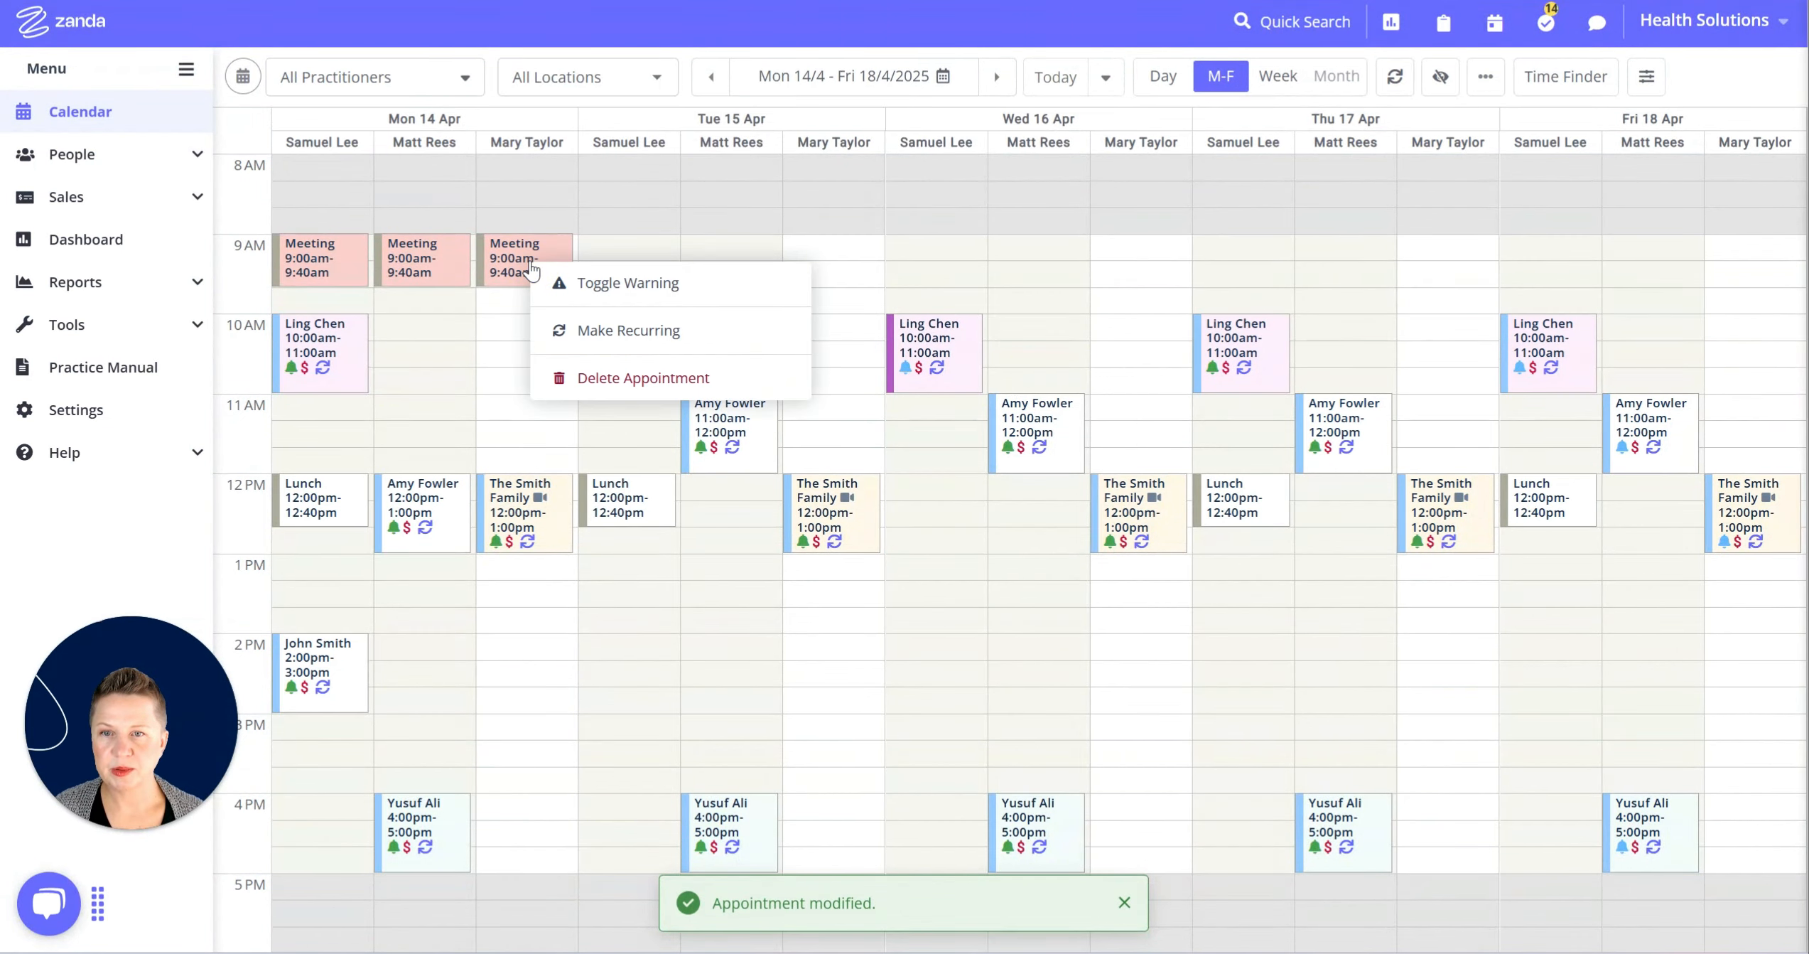
left_click(596, 333)
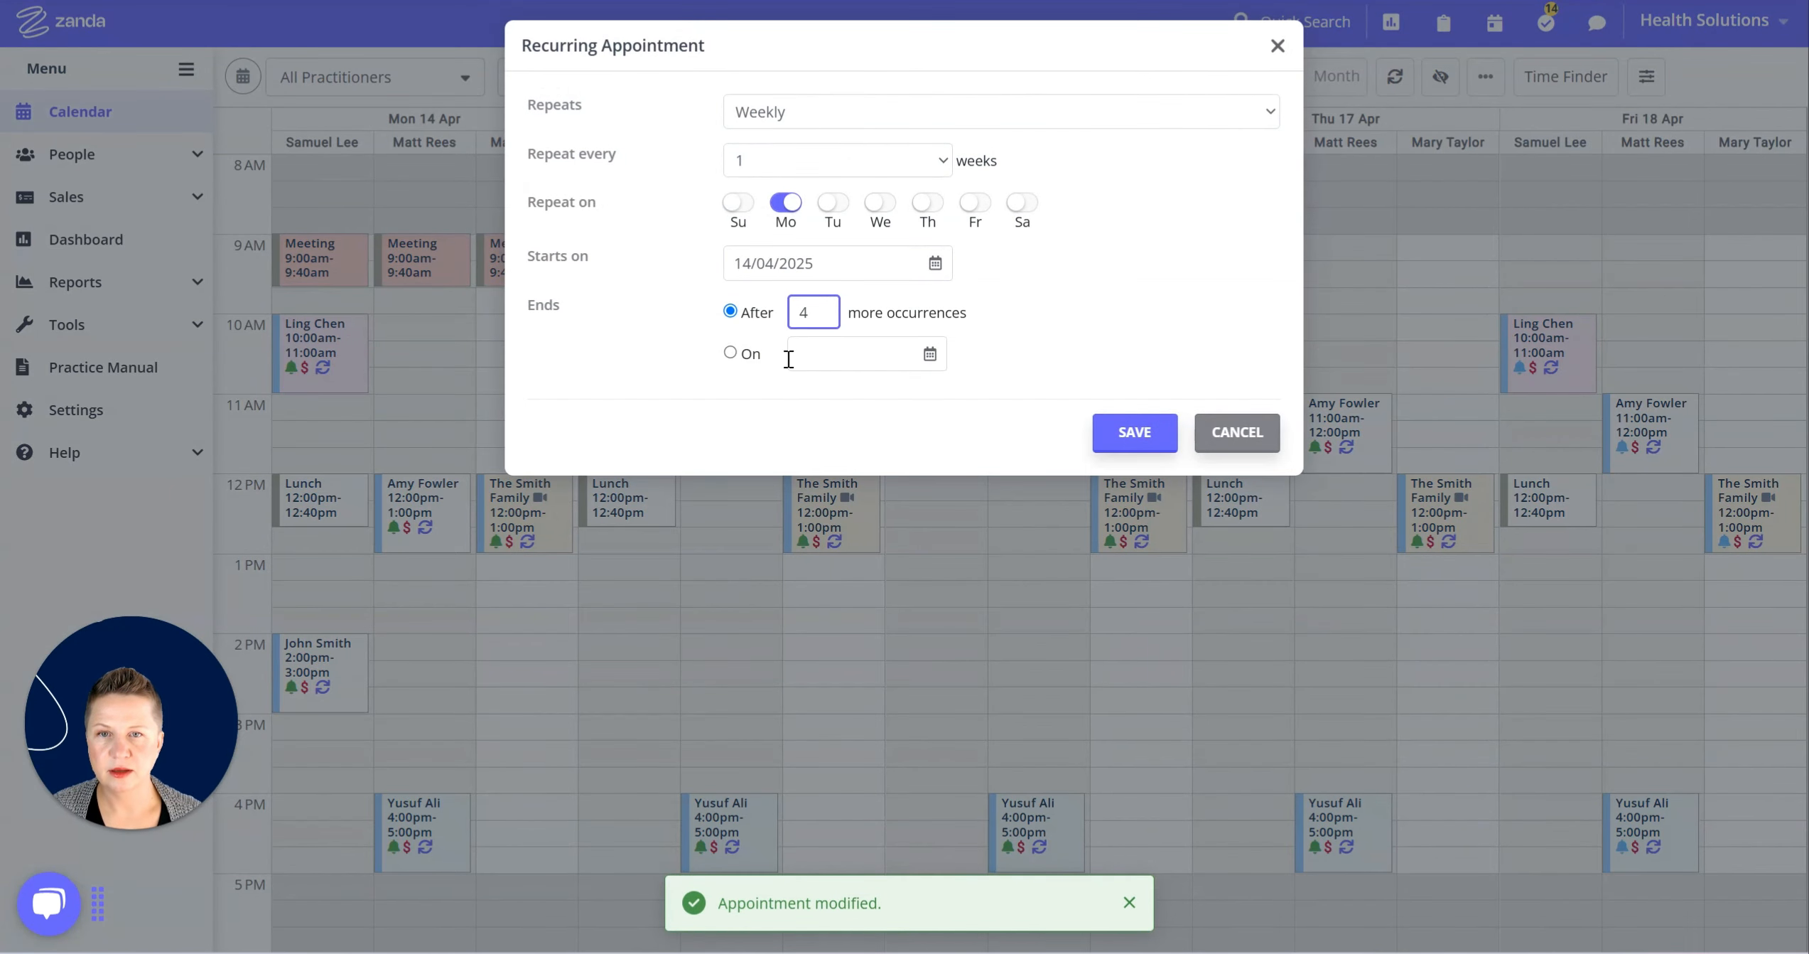
double_click(810, 310)
key("BackSpace")
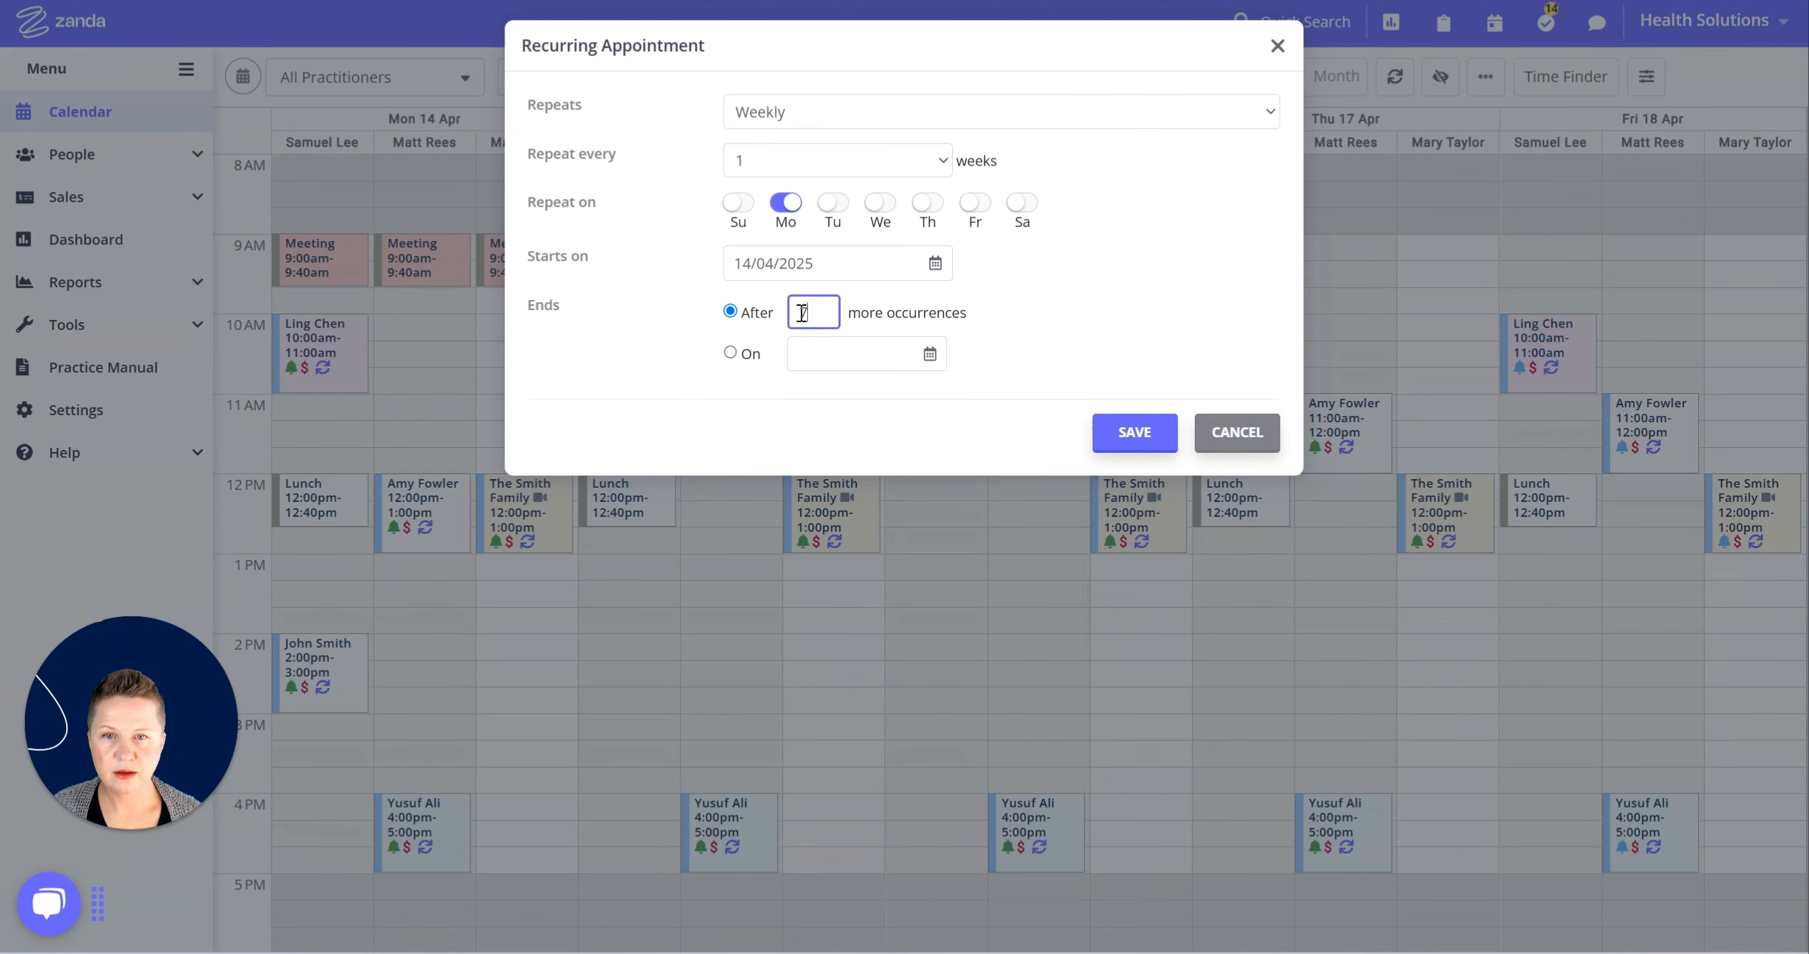
type("7")
left_click(1121, 431)
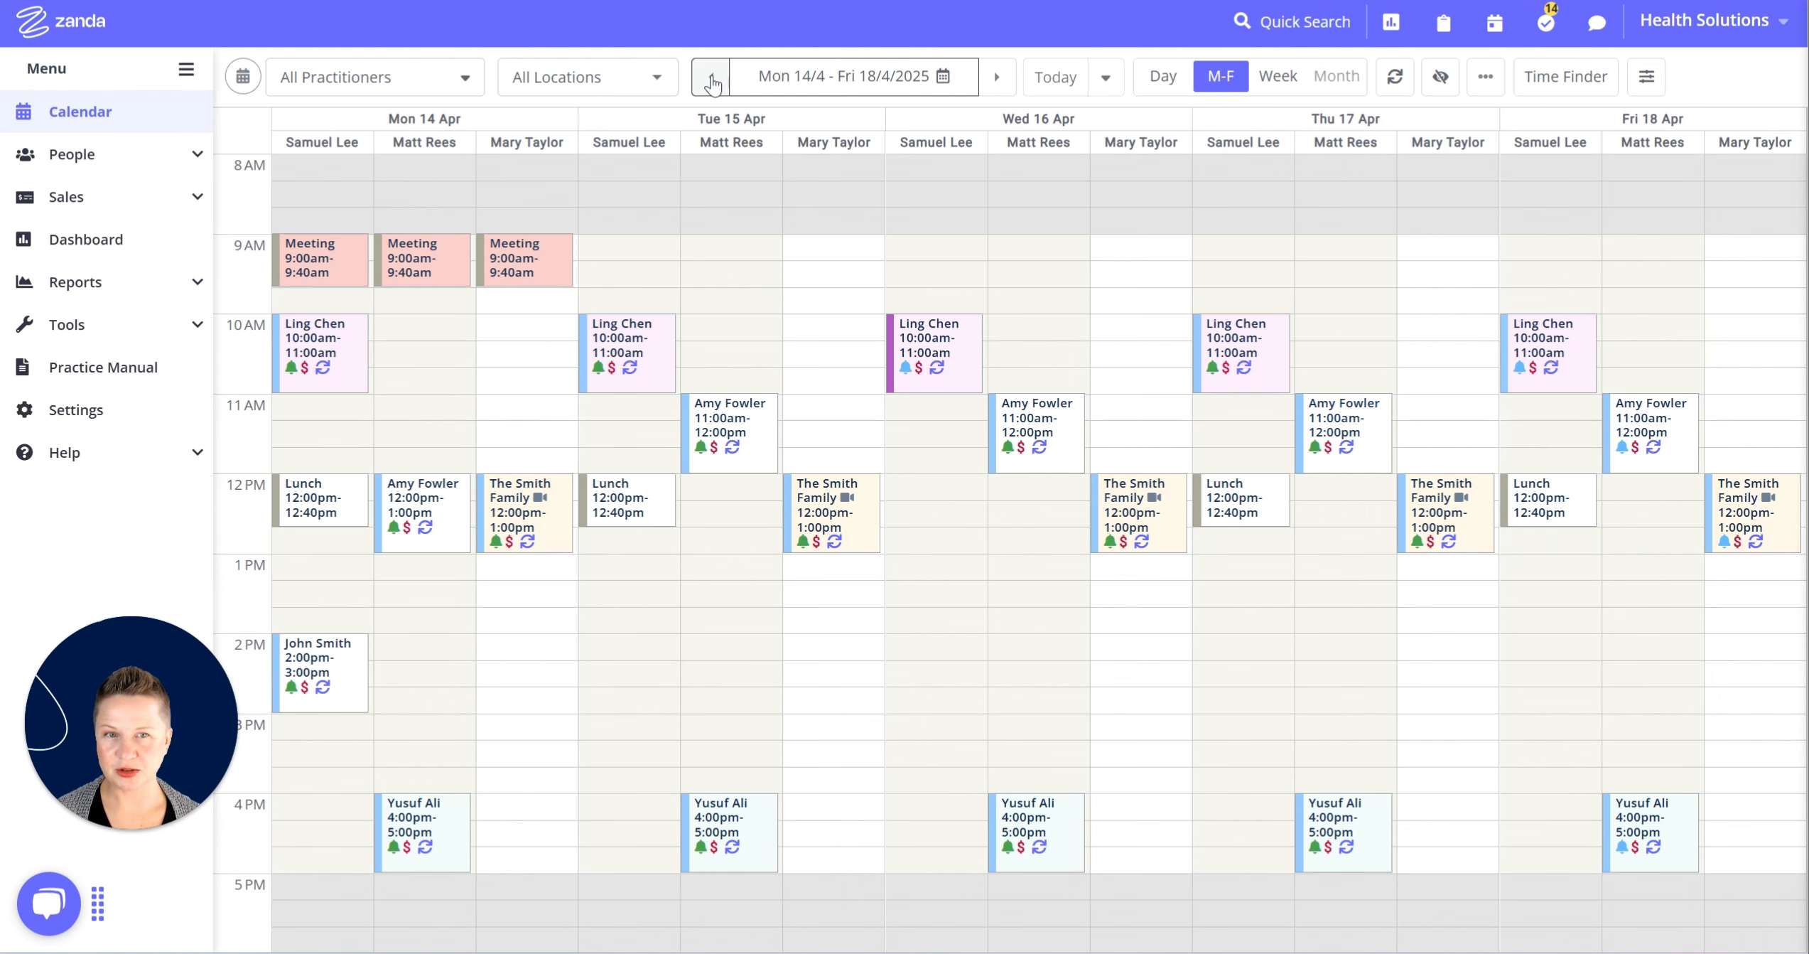
Go back to the 7–11 April week and open Friday's 9:00 Pilates Group in Room 1.
left_click(712, 82)
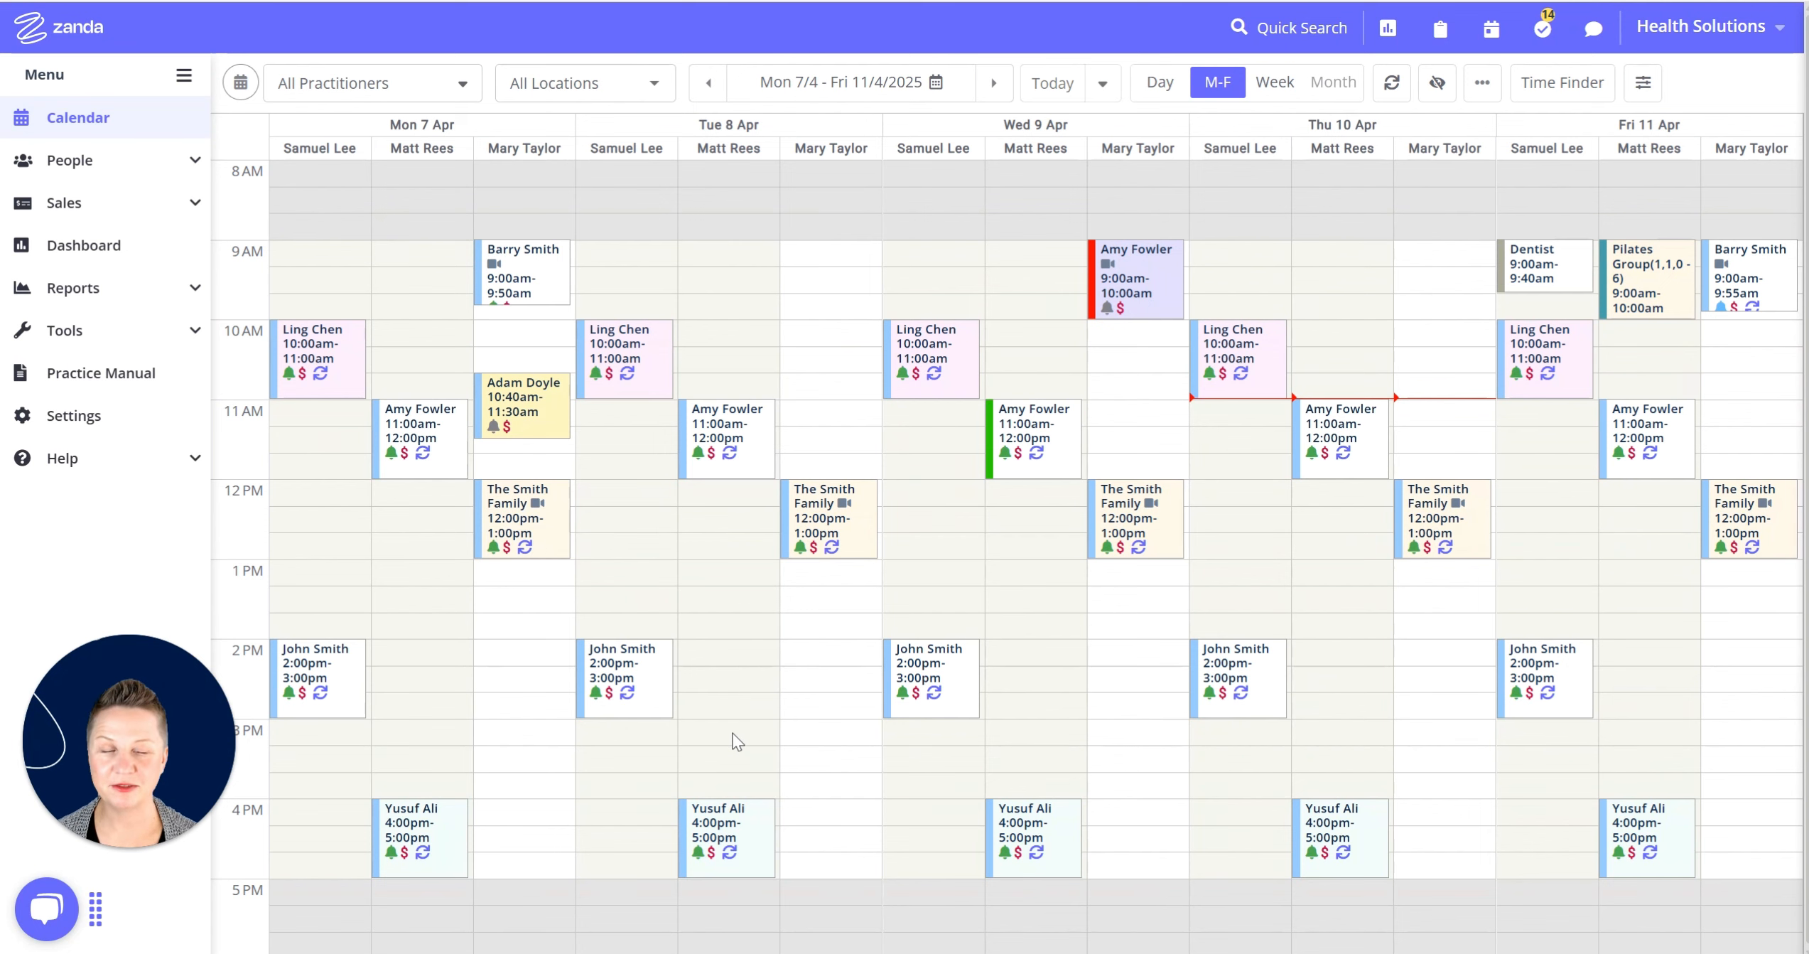
left_click(1631, 306)
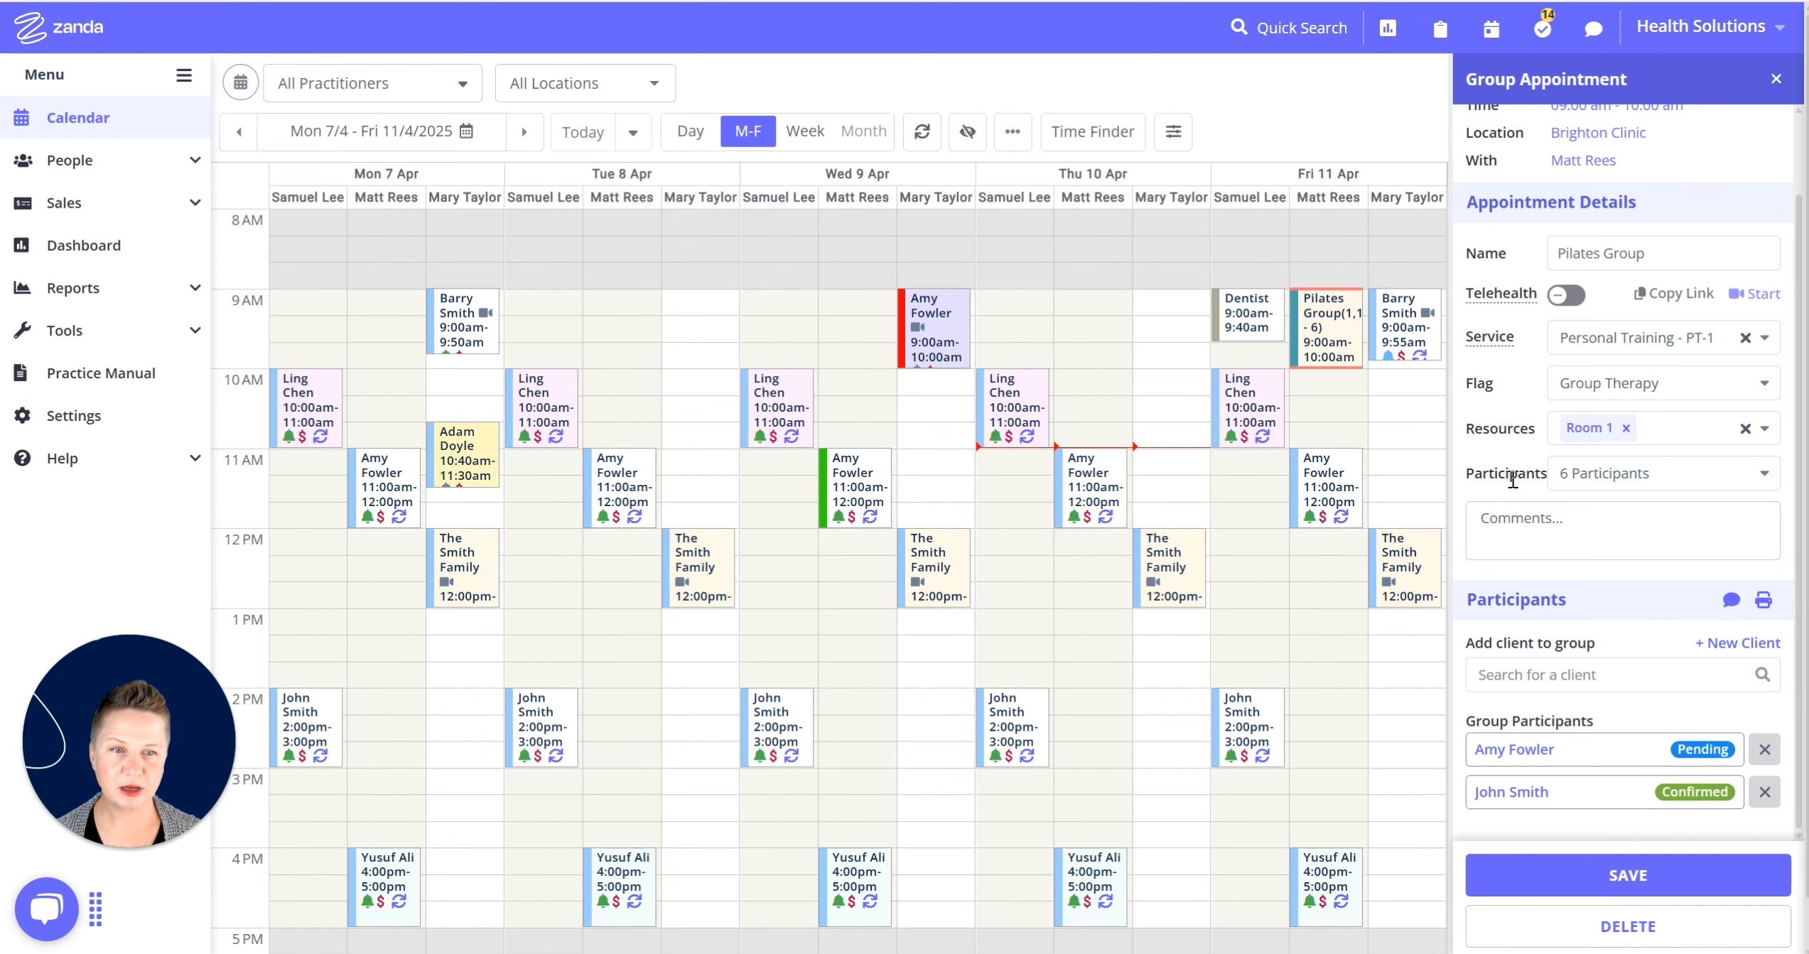
scroll(1512, 481, "down", 1)
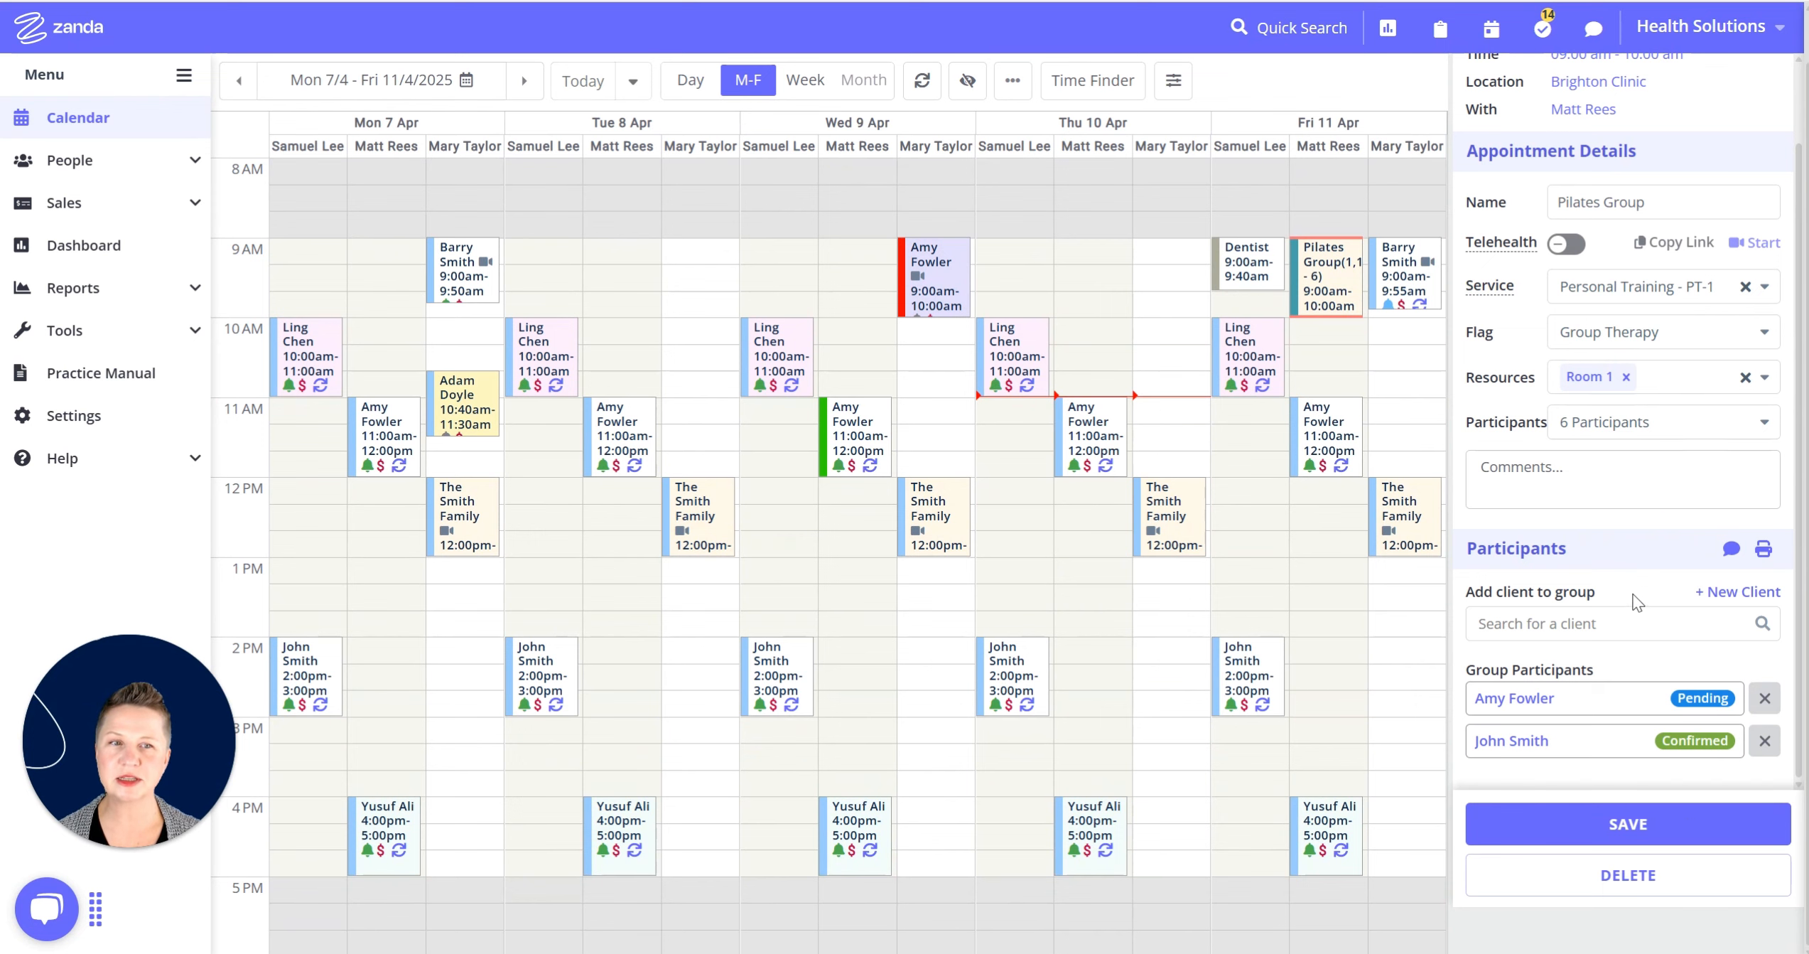
scroll(1631, 599, "up", 2)
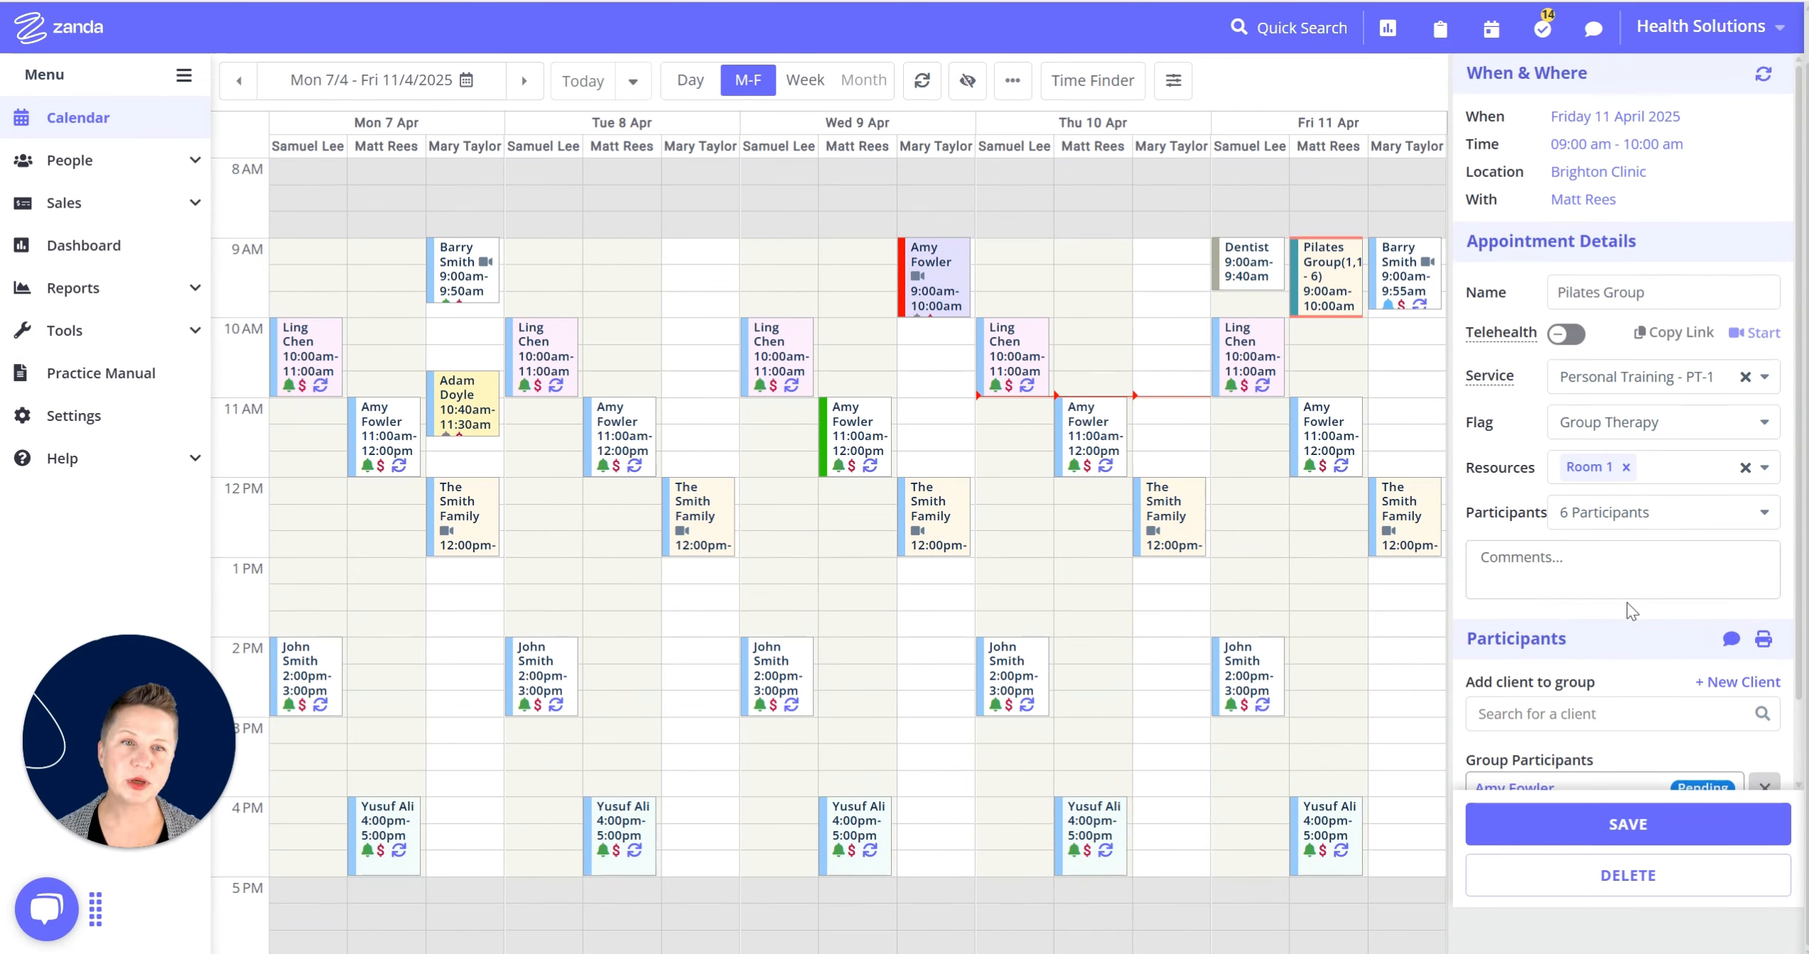
scroll(1652, 630, "down", 2)
scroll(1670, 629, "up", 2)
scroll(1702, 273, "up", 1)
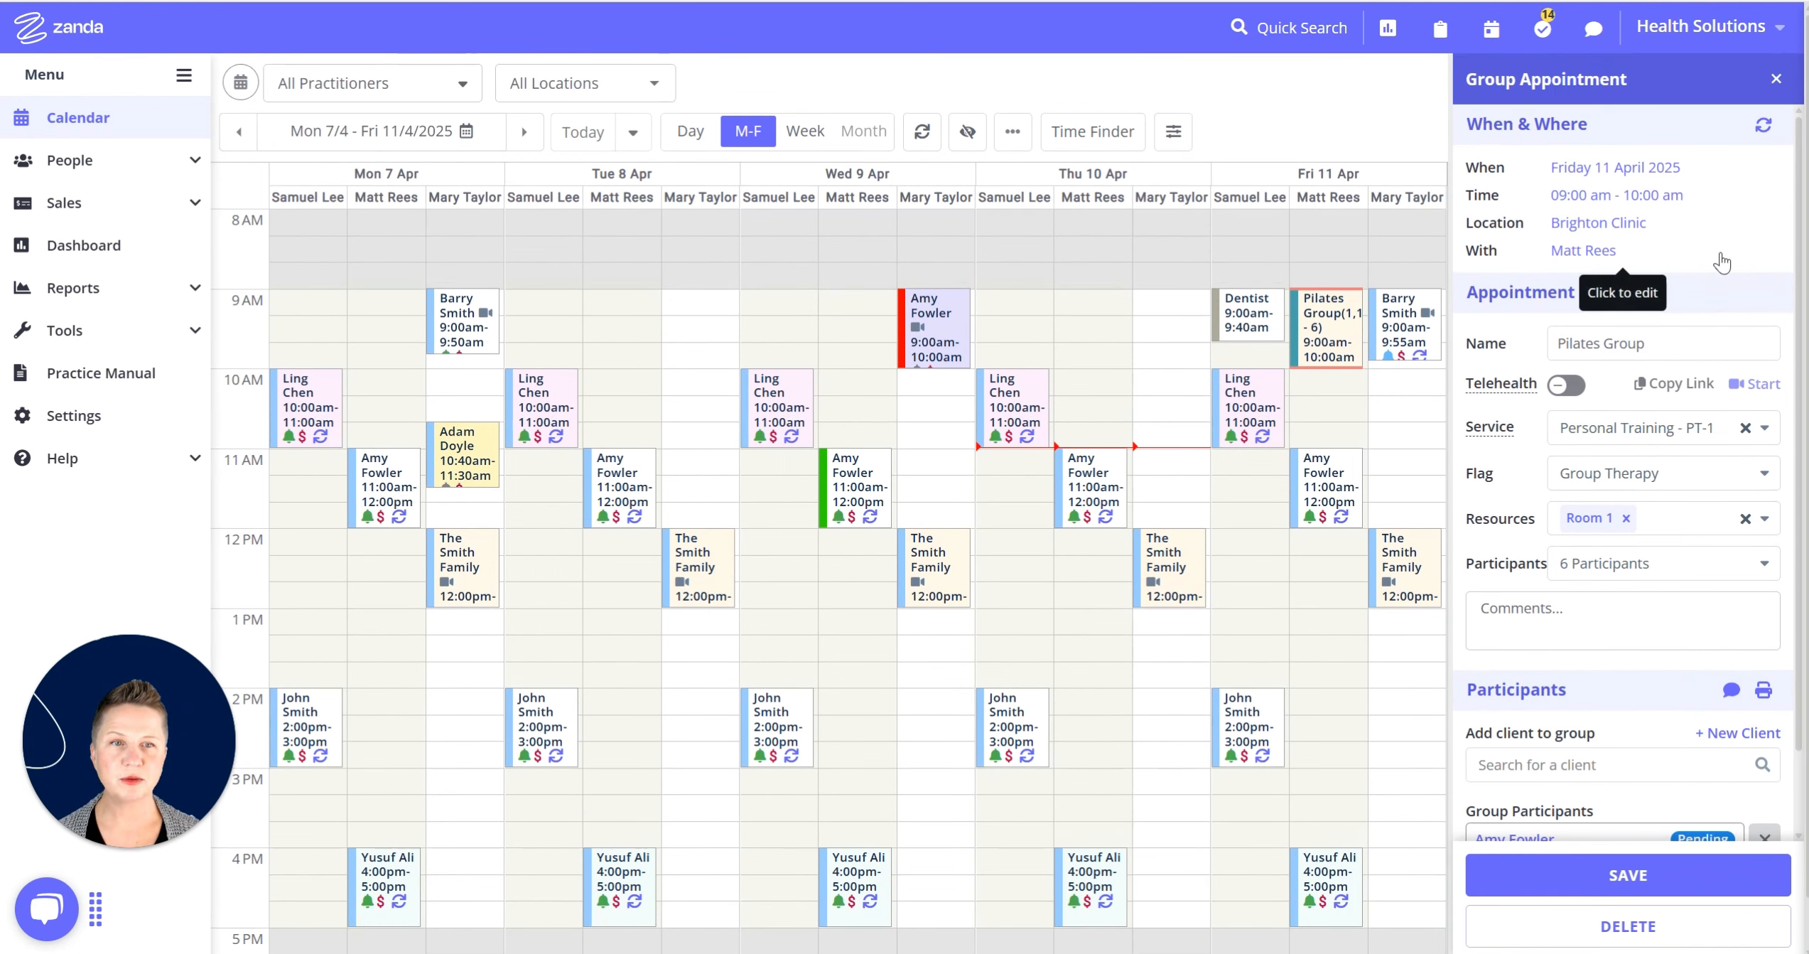
Set the Pilates Group to repeat weekly from 11/04/2025, ending after 9 occurrences, participants copied.
left_click(1765, 128)
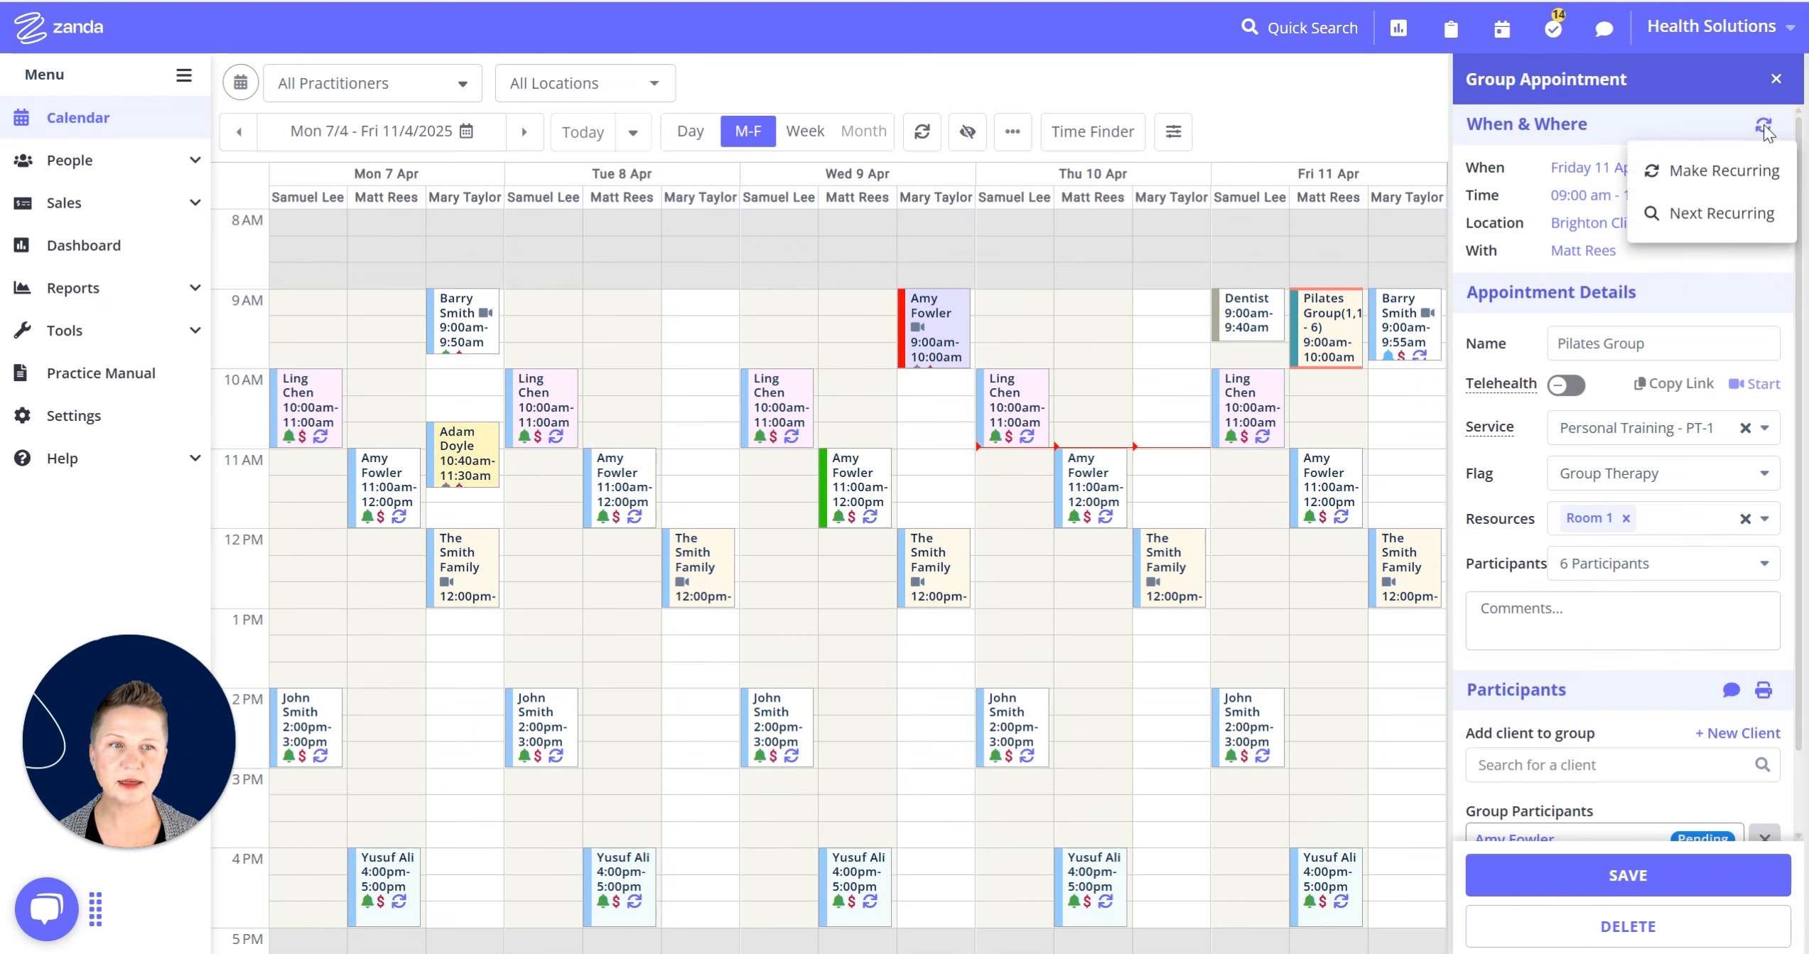
left_click(1706, 178)
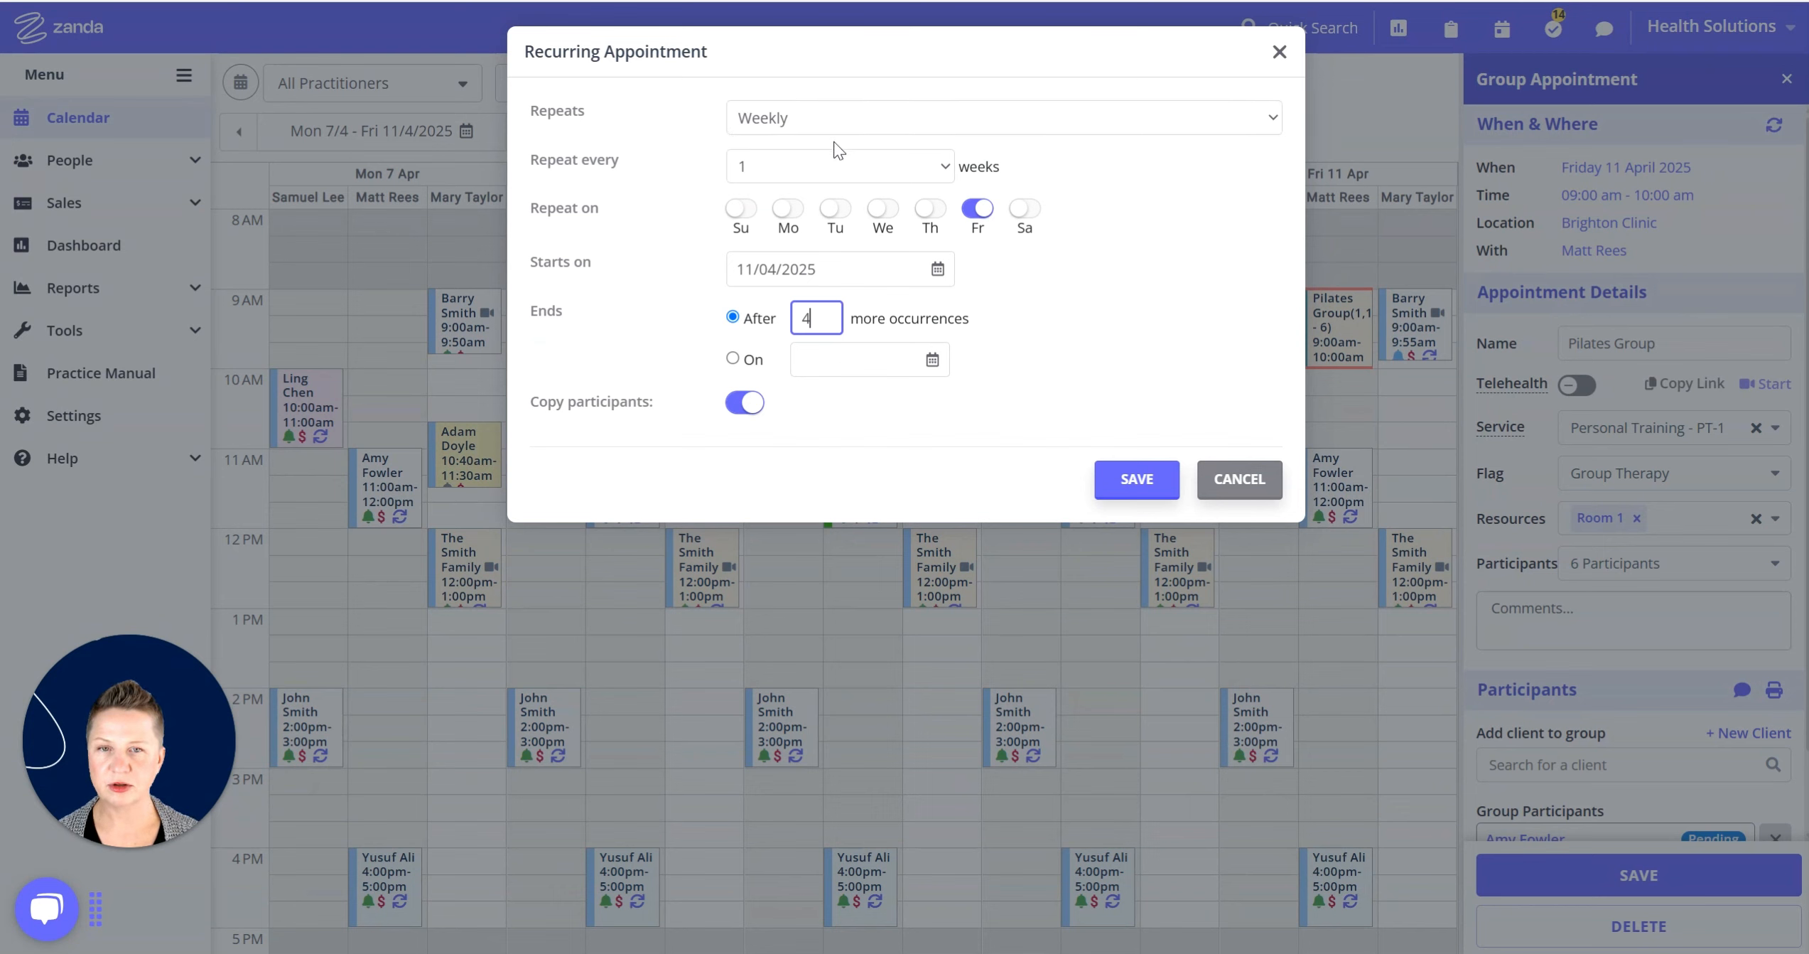
double_click(795, 322)
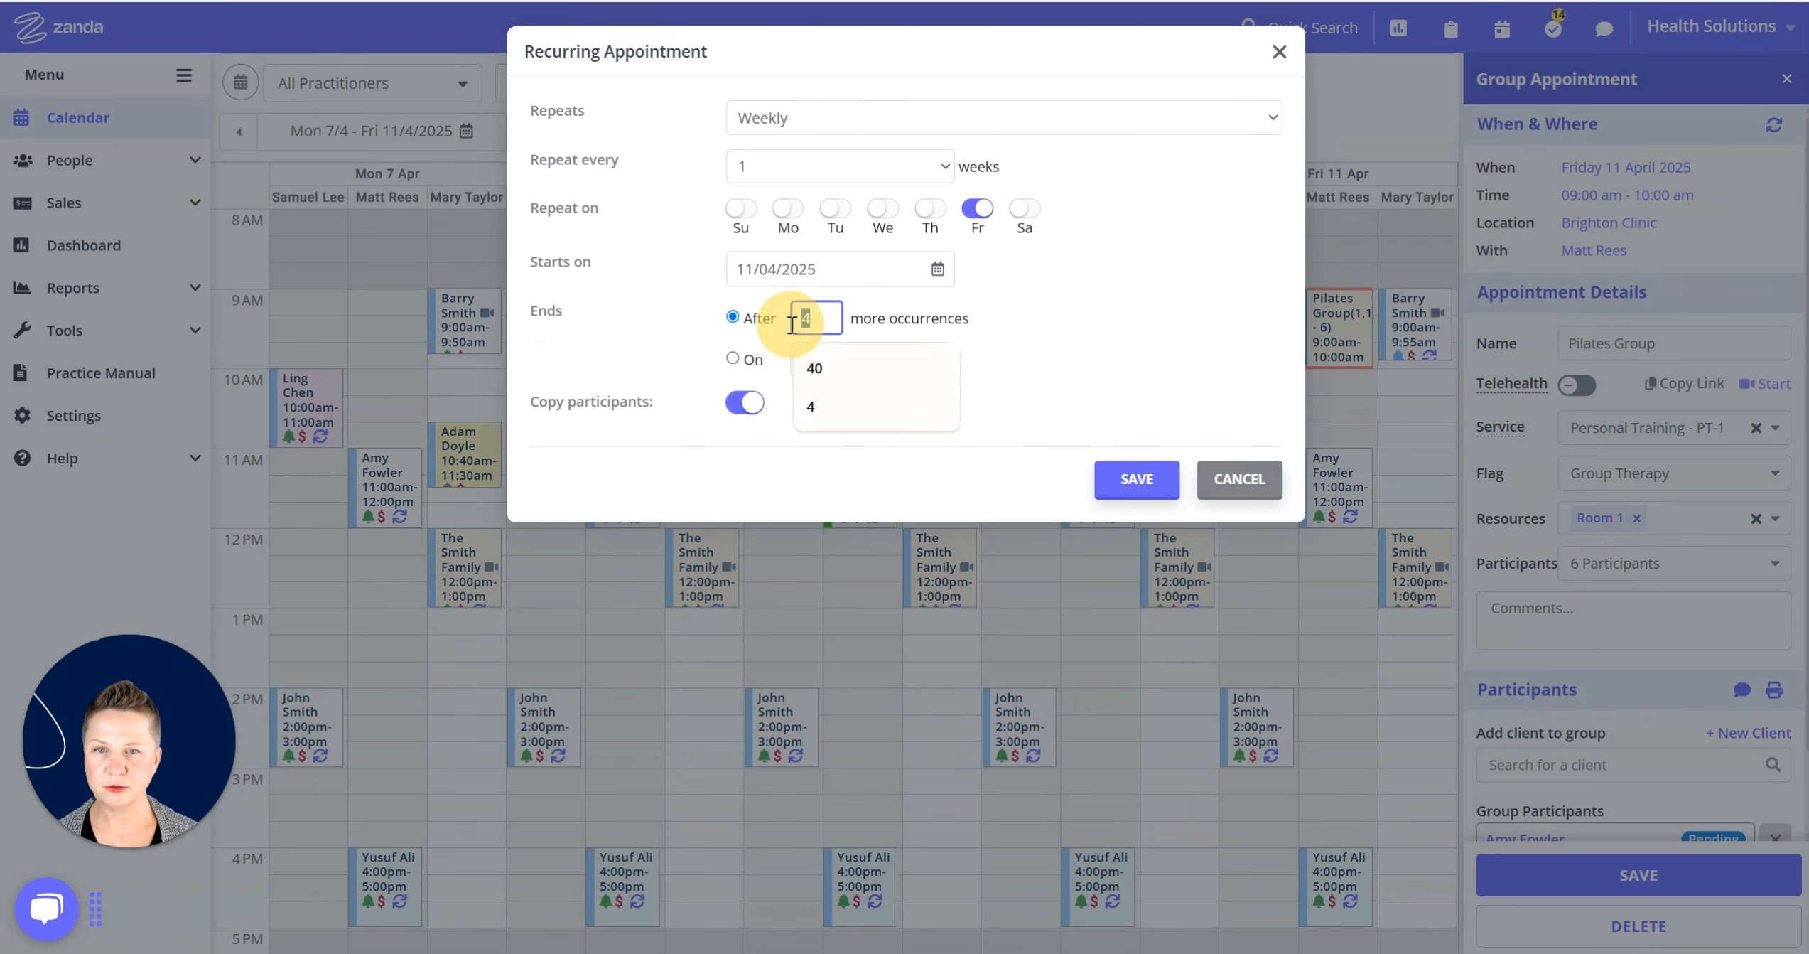
type("9")
left_click(1182, 307)
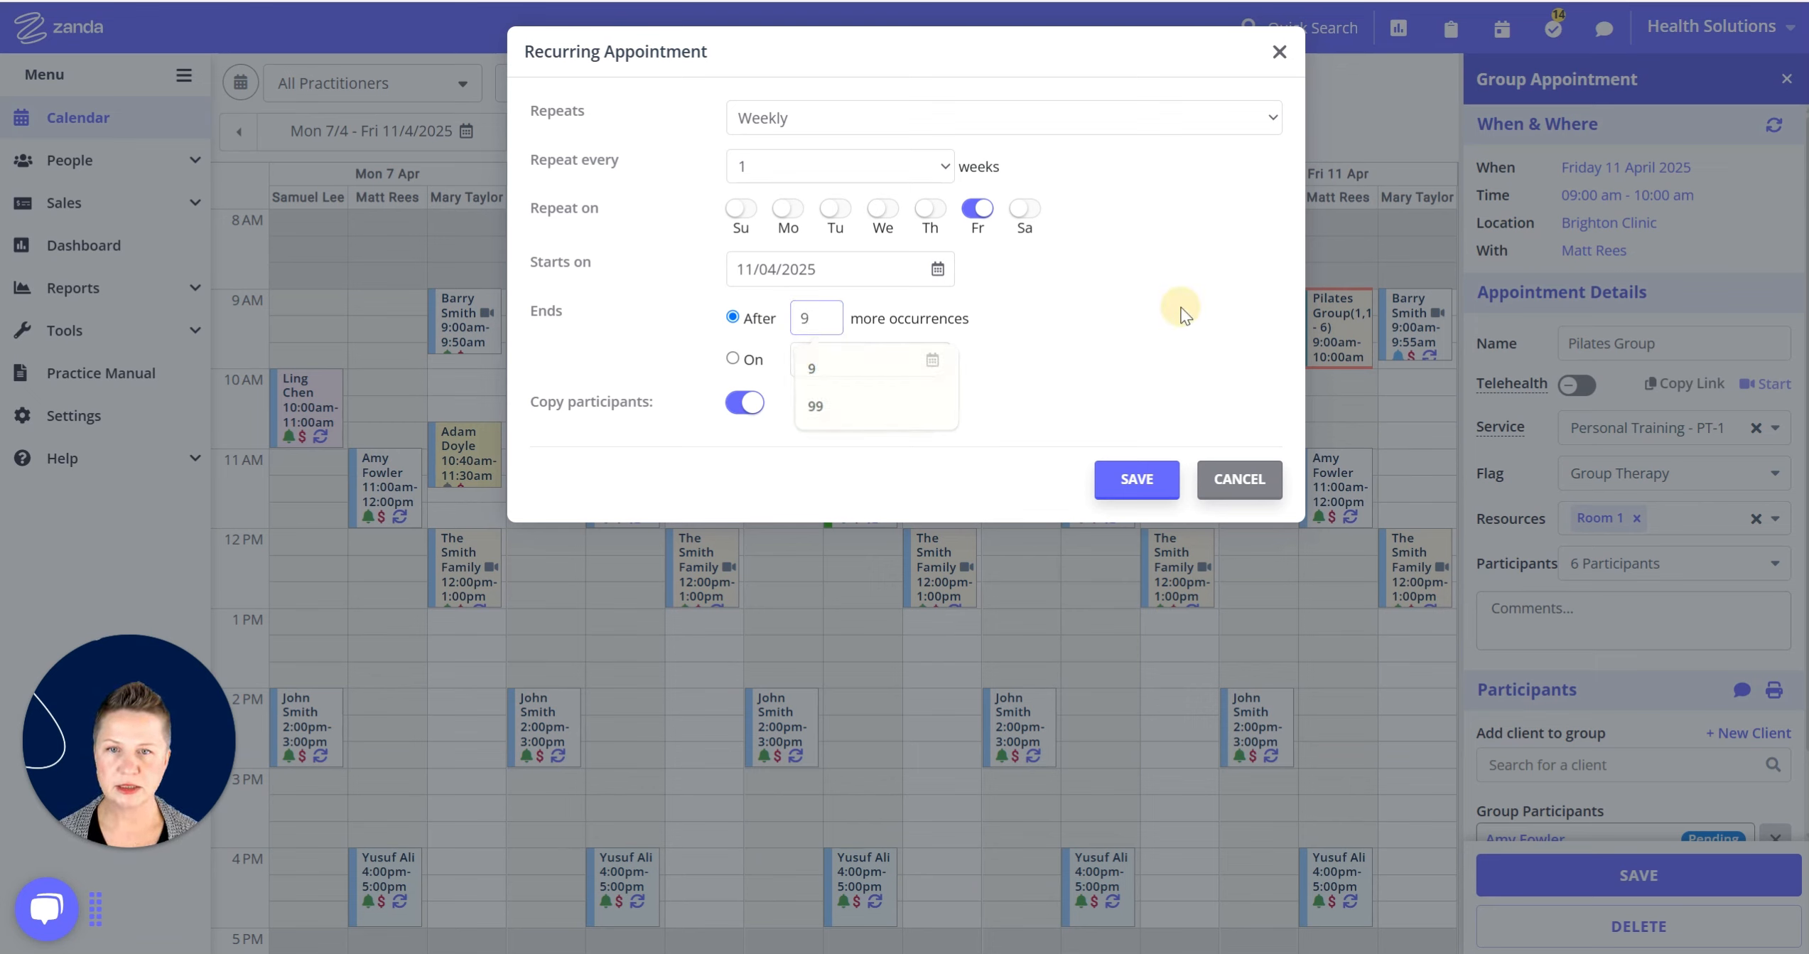
left_click(1120, 481)
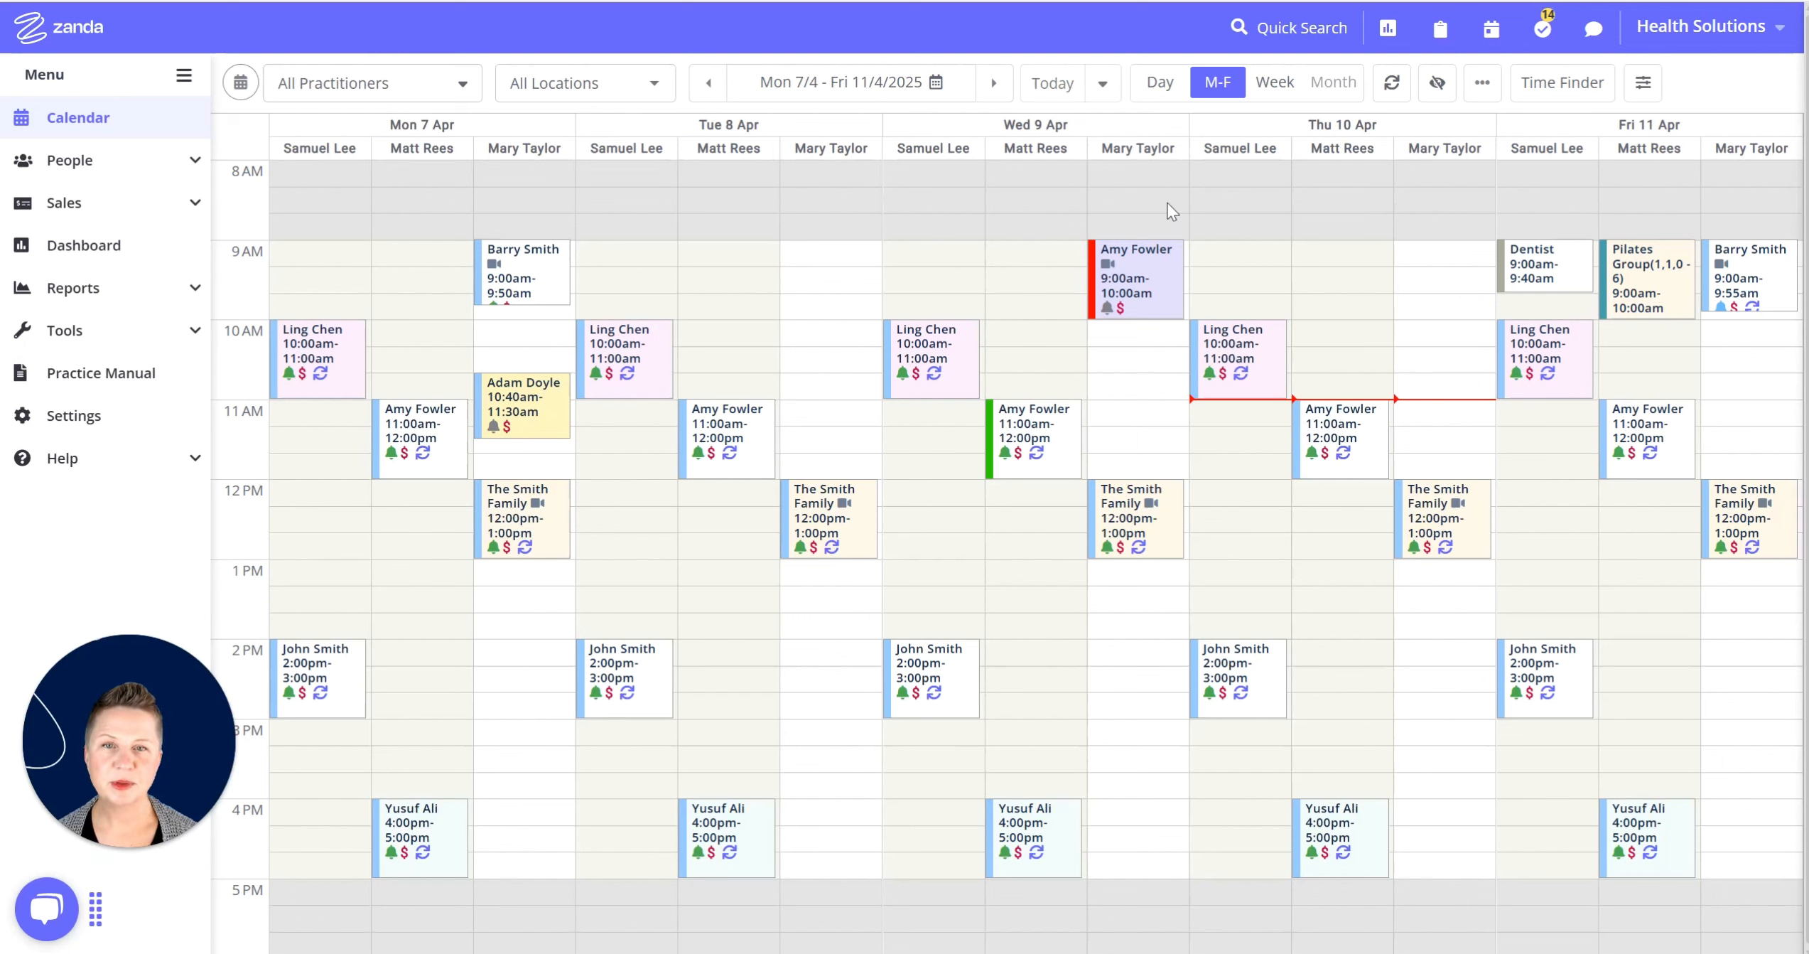
Open the 18 April Pilates Group repeat and book Room 2 as its resource.
left_click(995, 84)
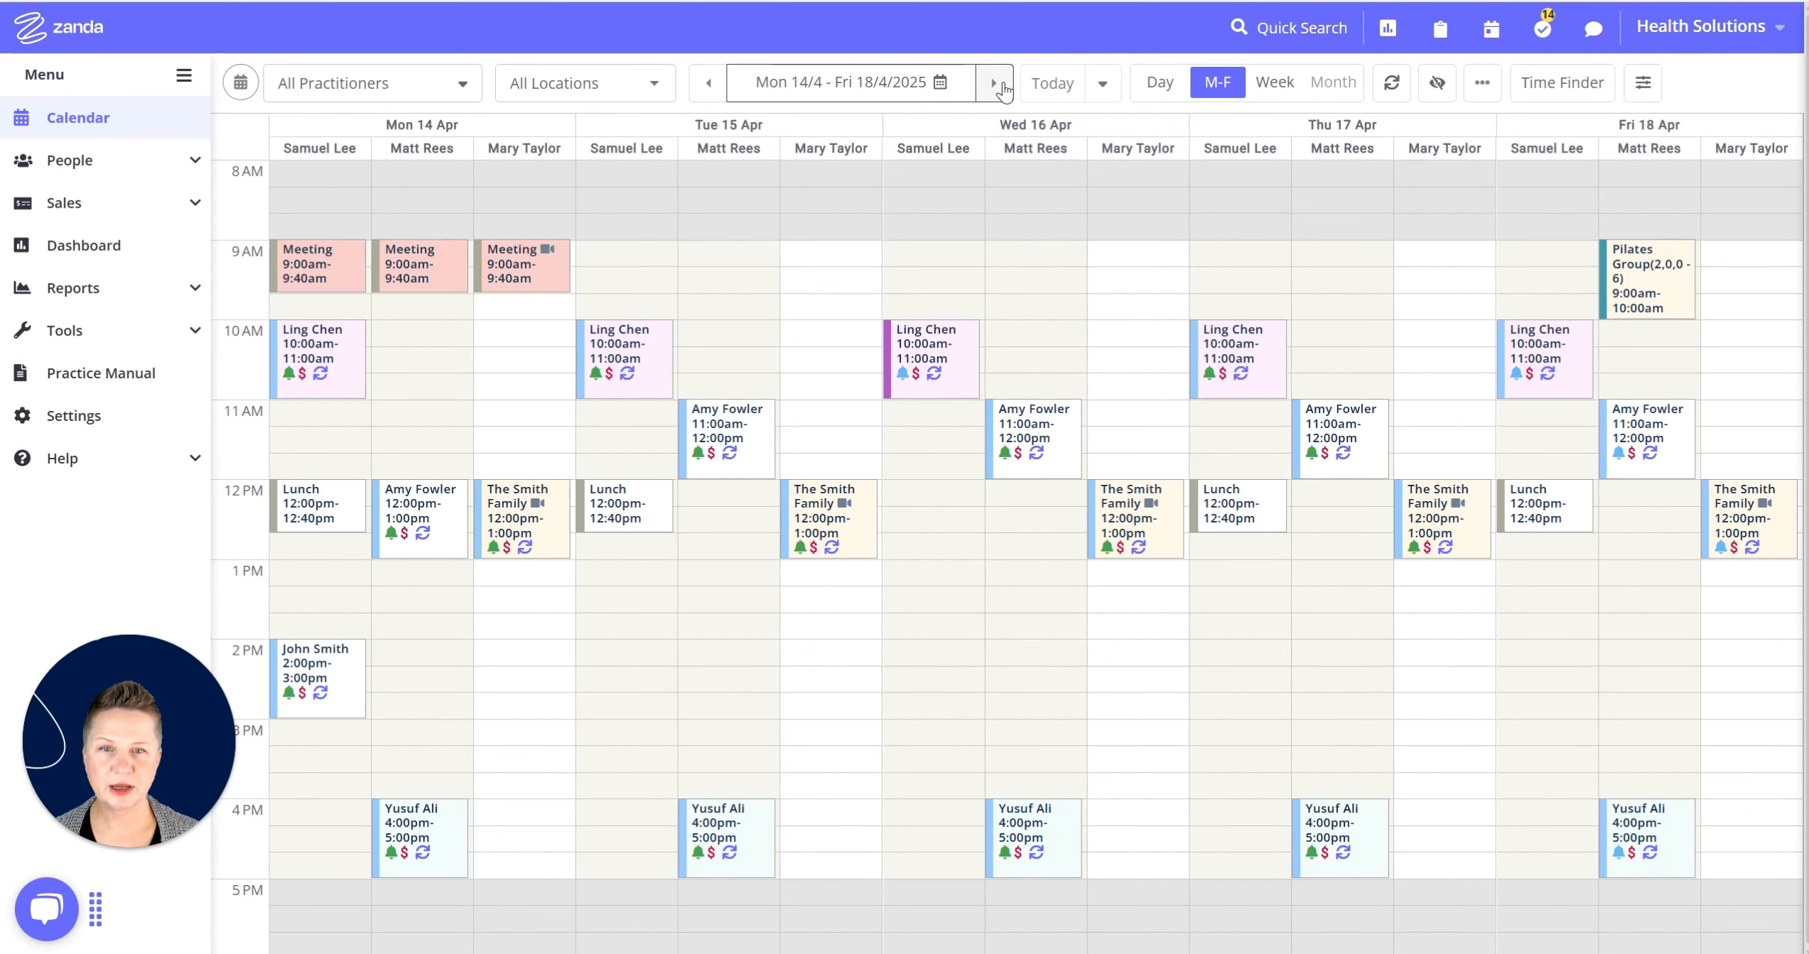
left_click(1644, 288)
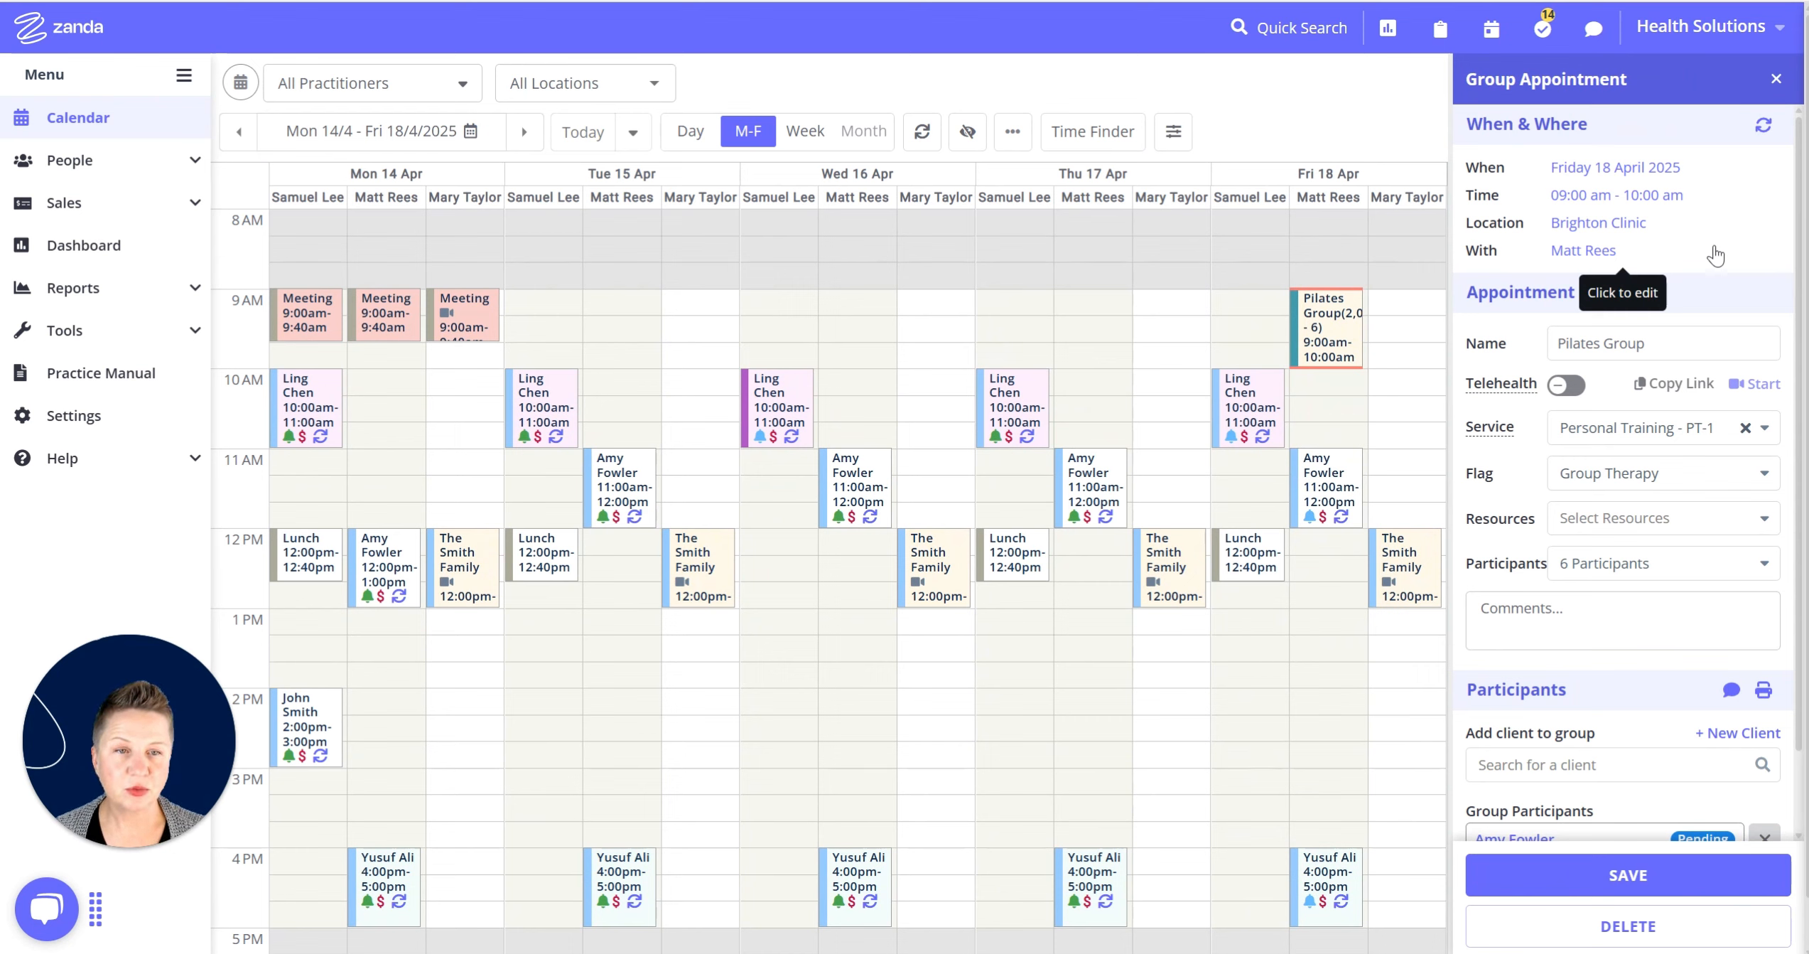
left_click(1670, 346)
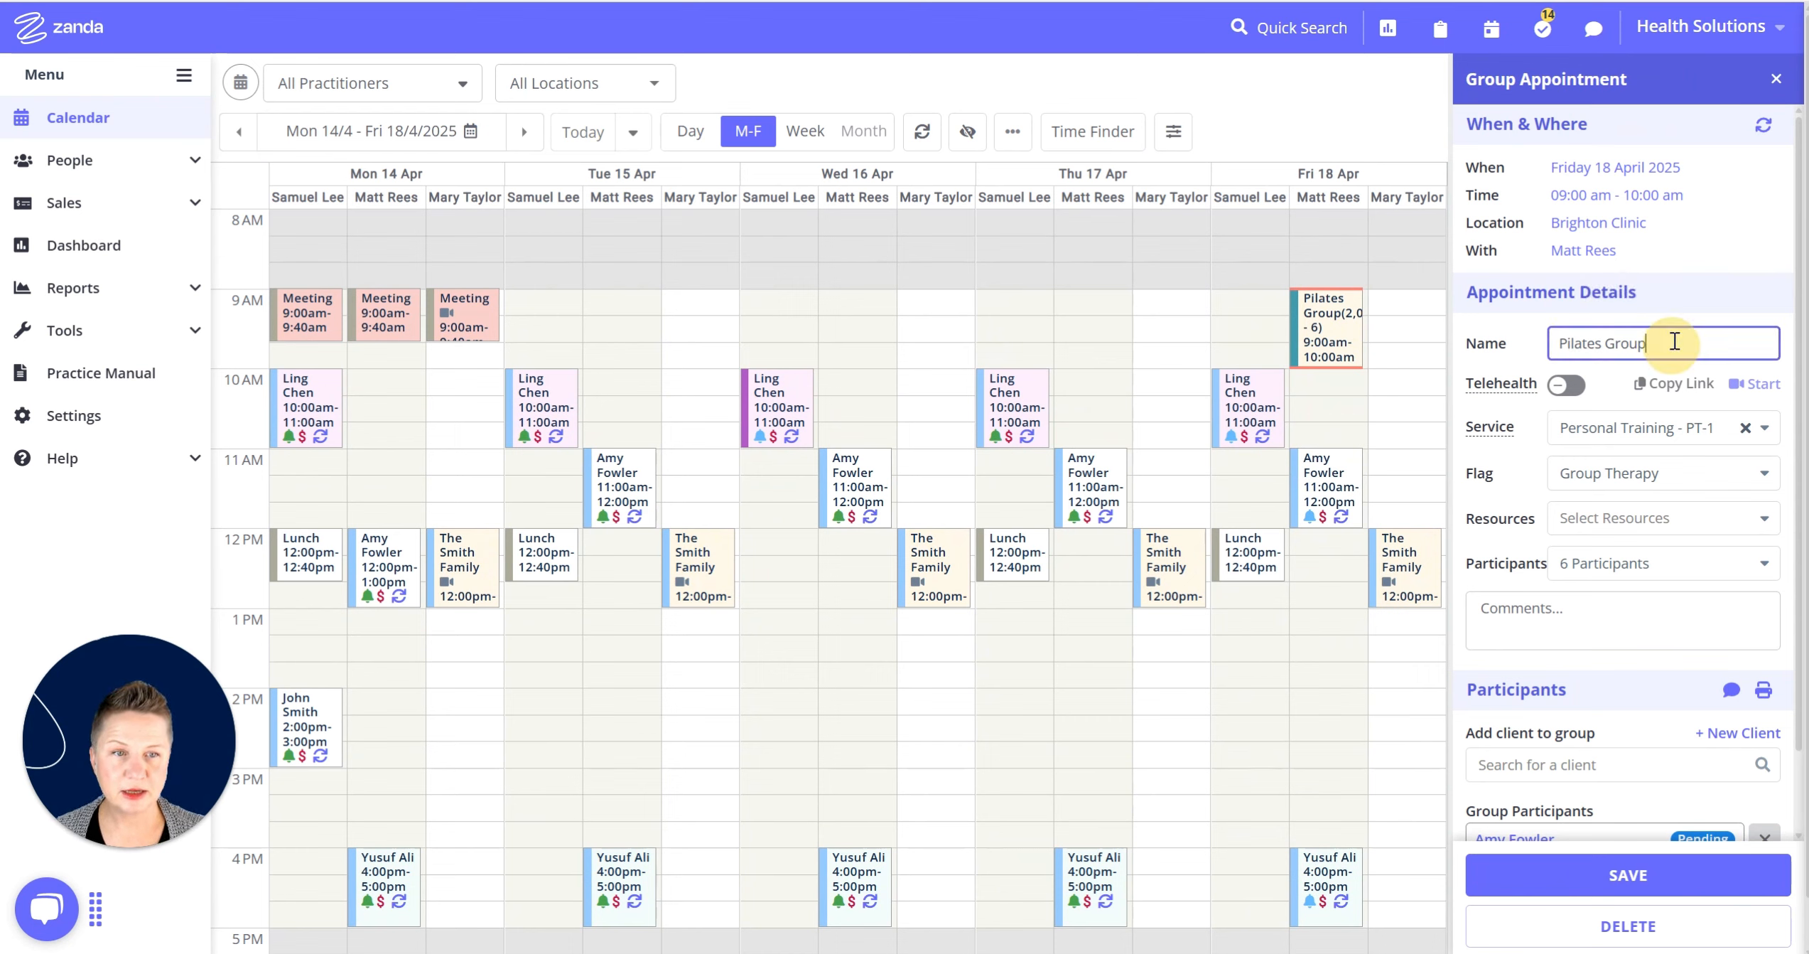
left_click(1630, 526)
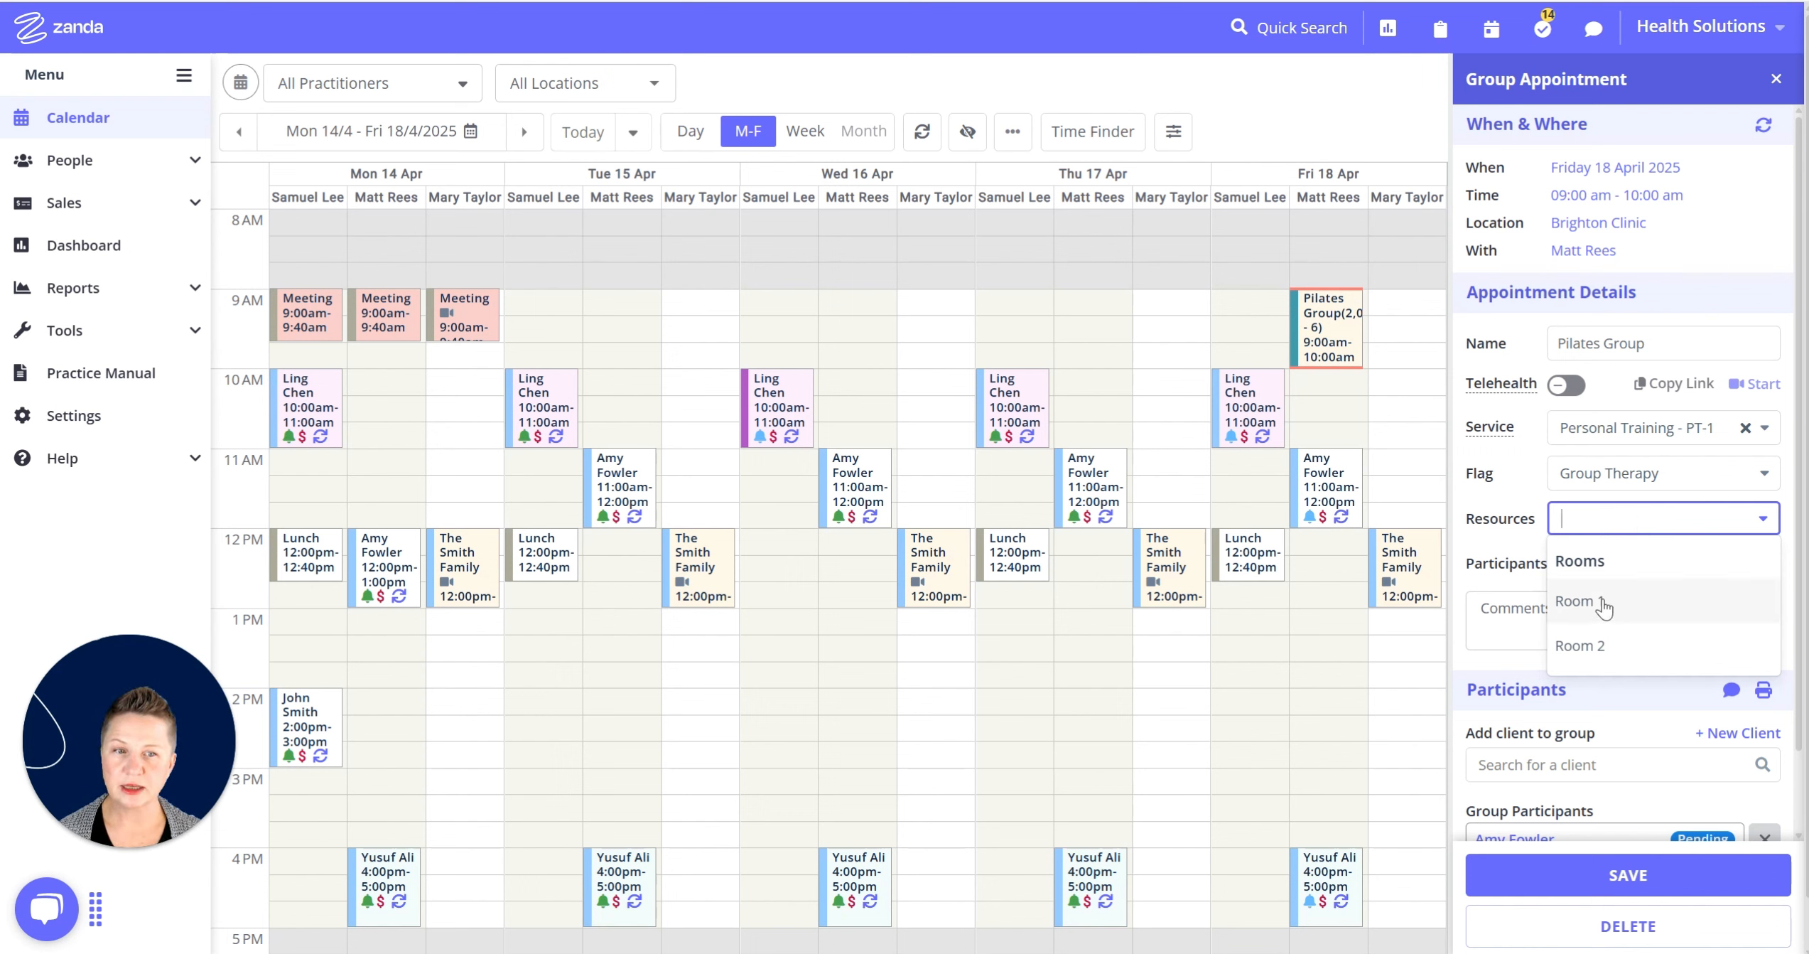
left_click(1609, 645)
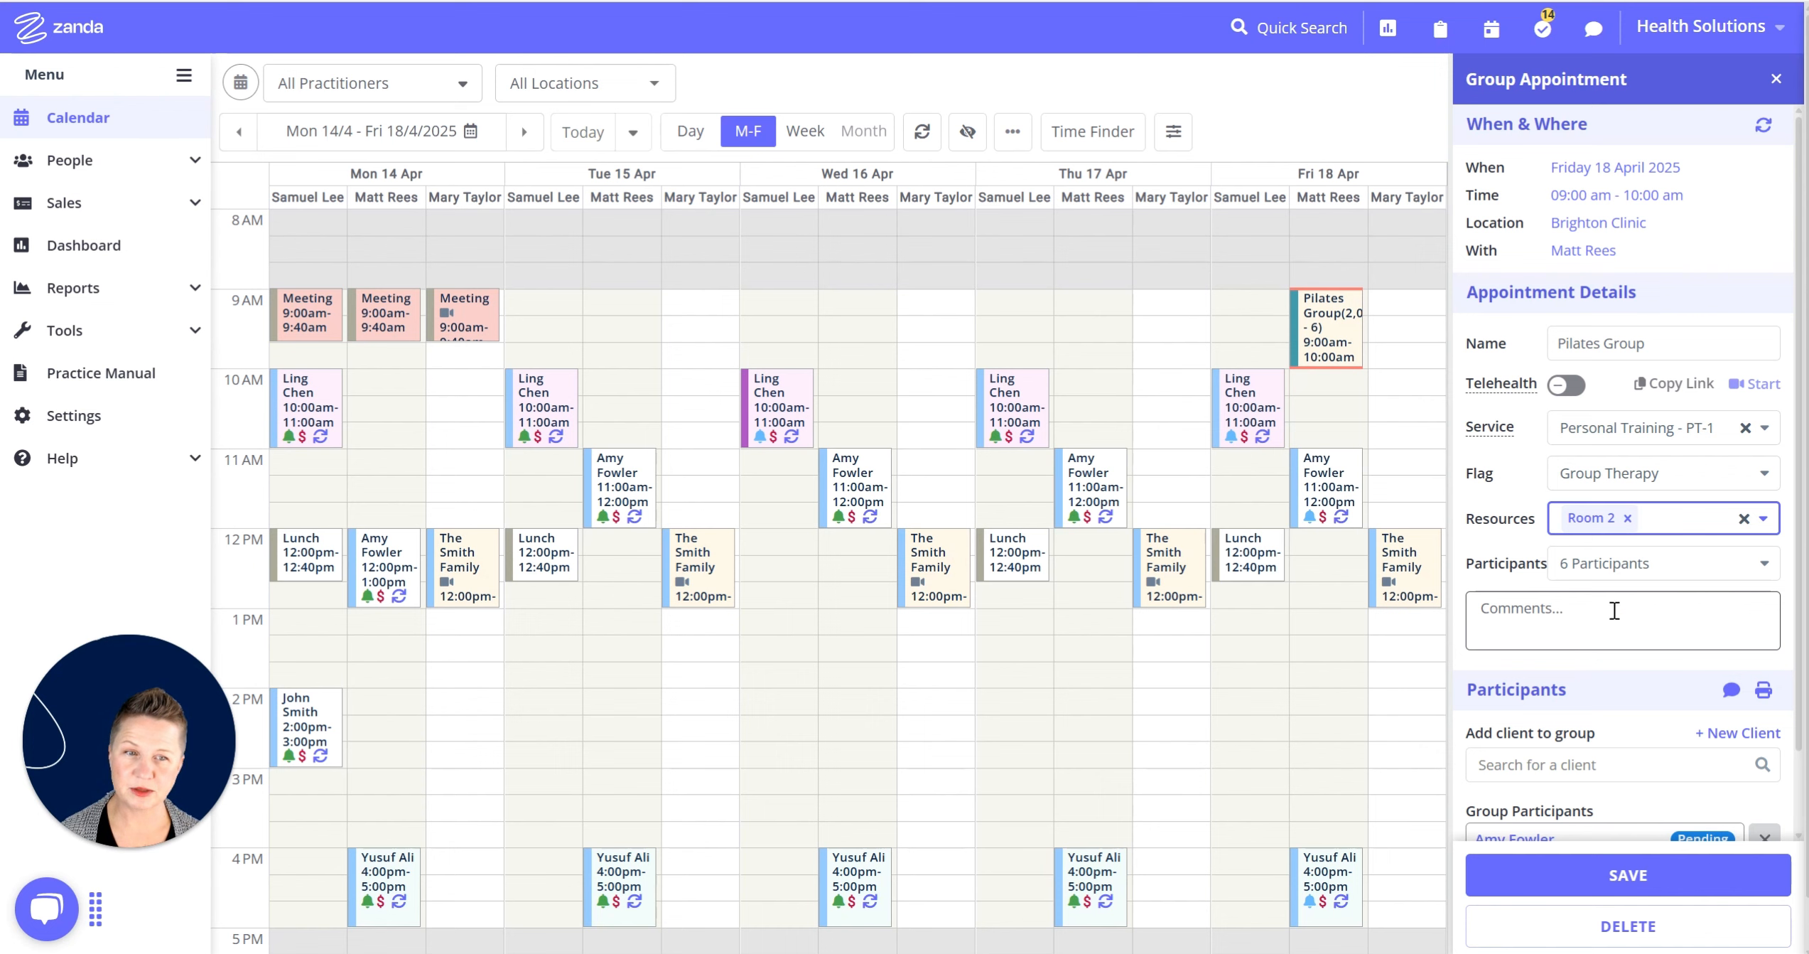
scroll(1594, 469, "down", 2)
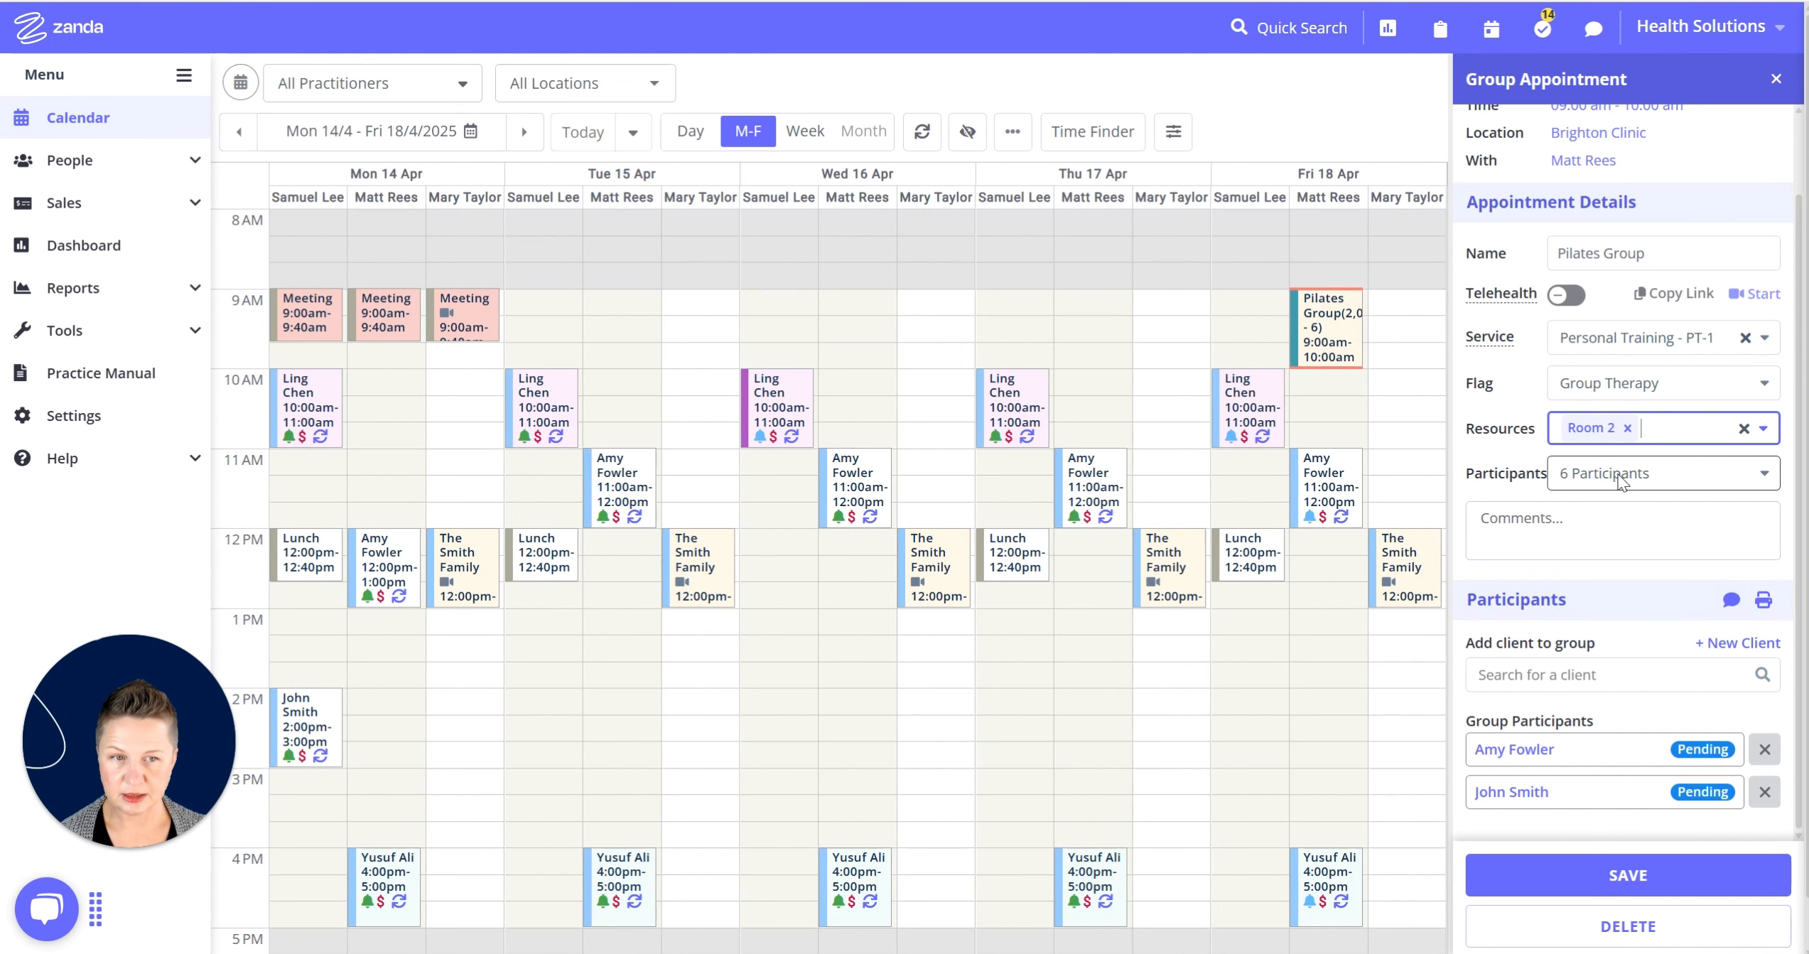
scroll(1613, 476, "down", 1)
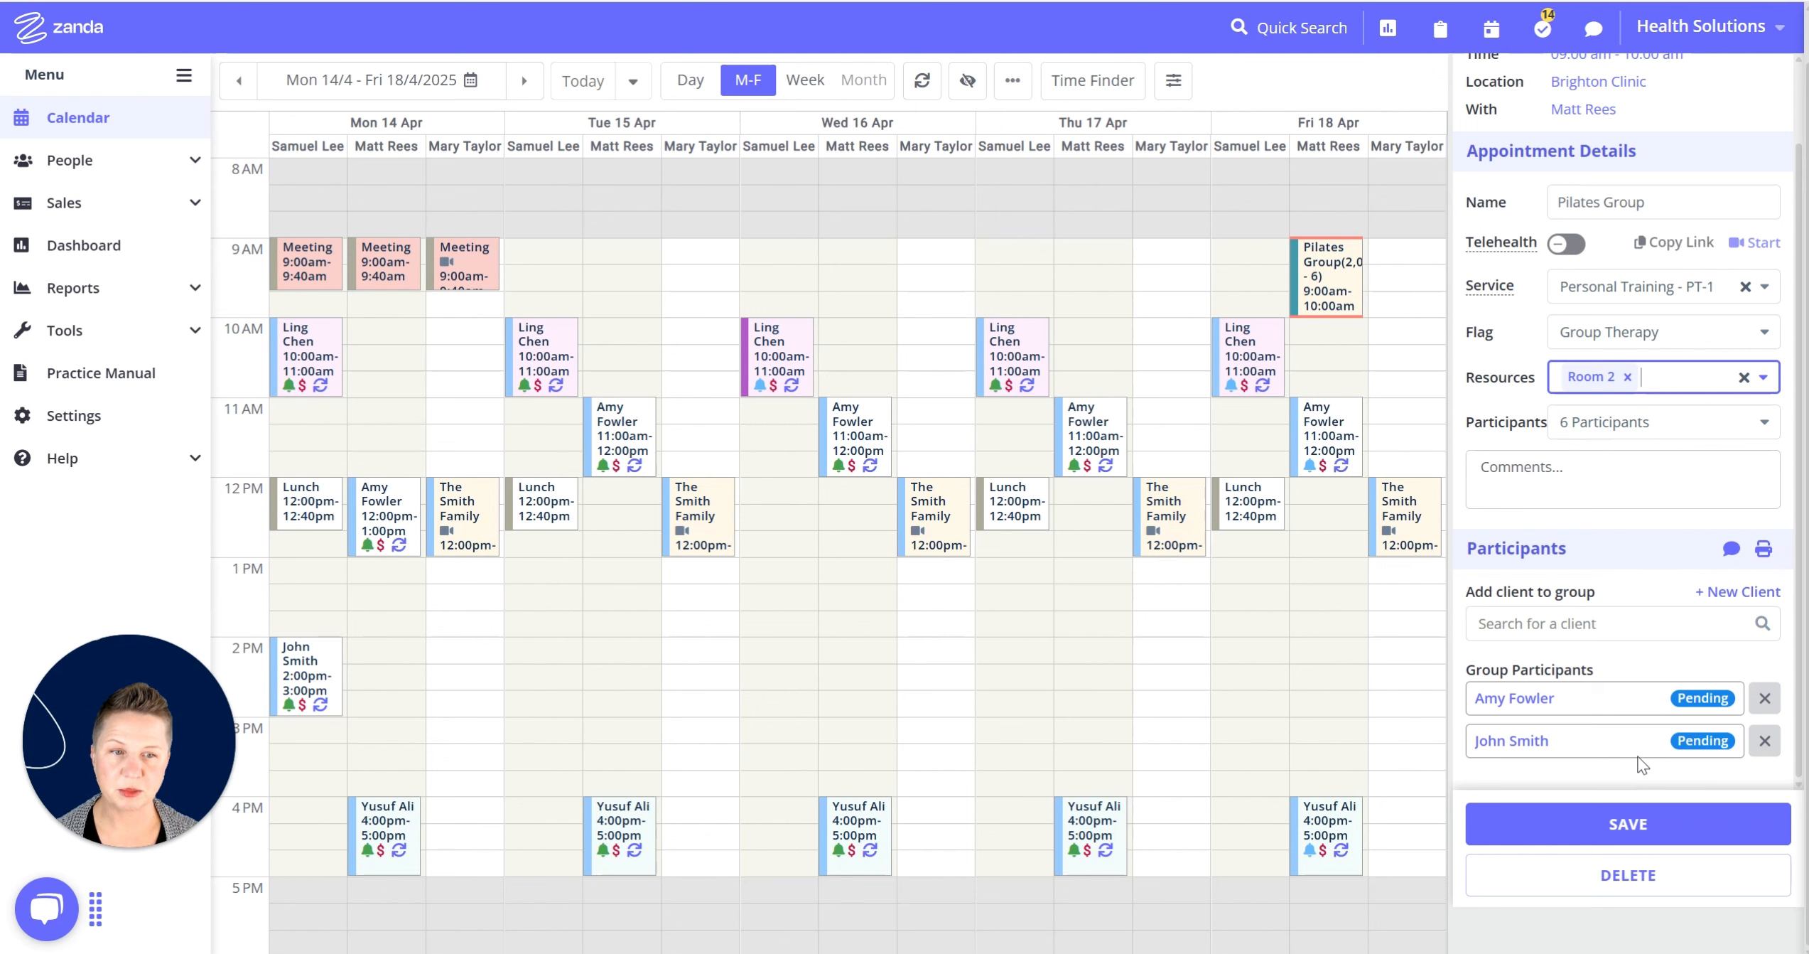
Save the Pilates Group with Room 2, then open a participant's own booking details.
left_click(1514, 703)
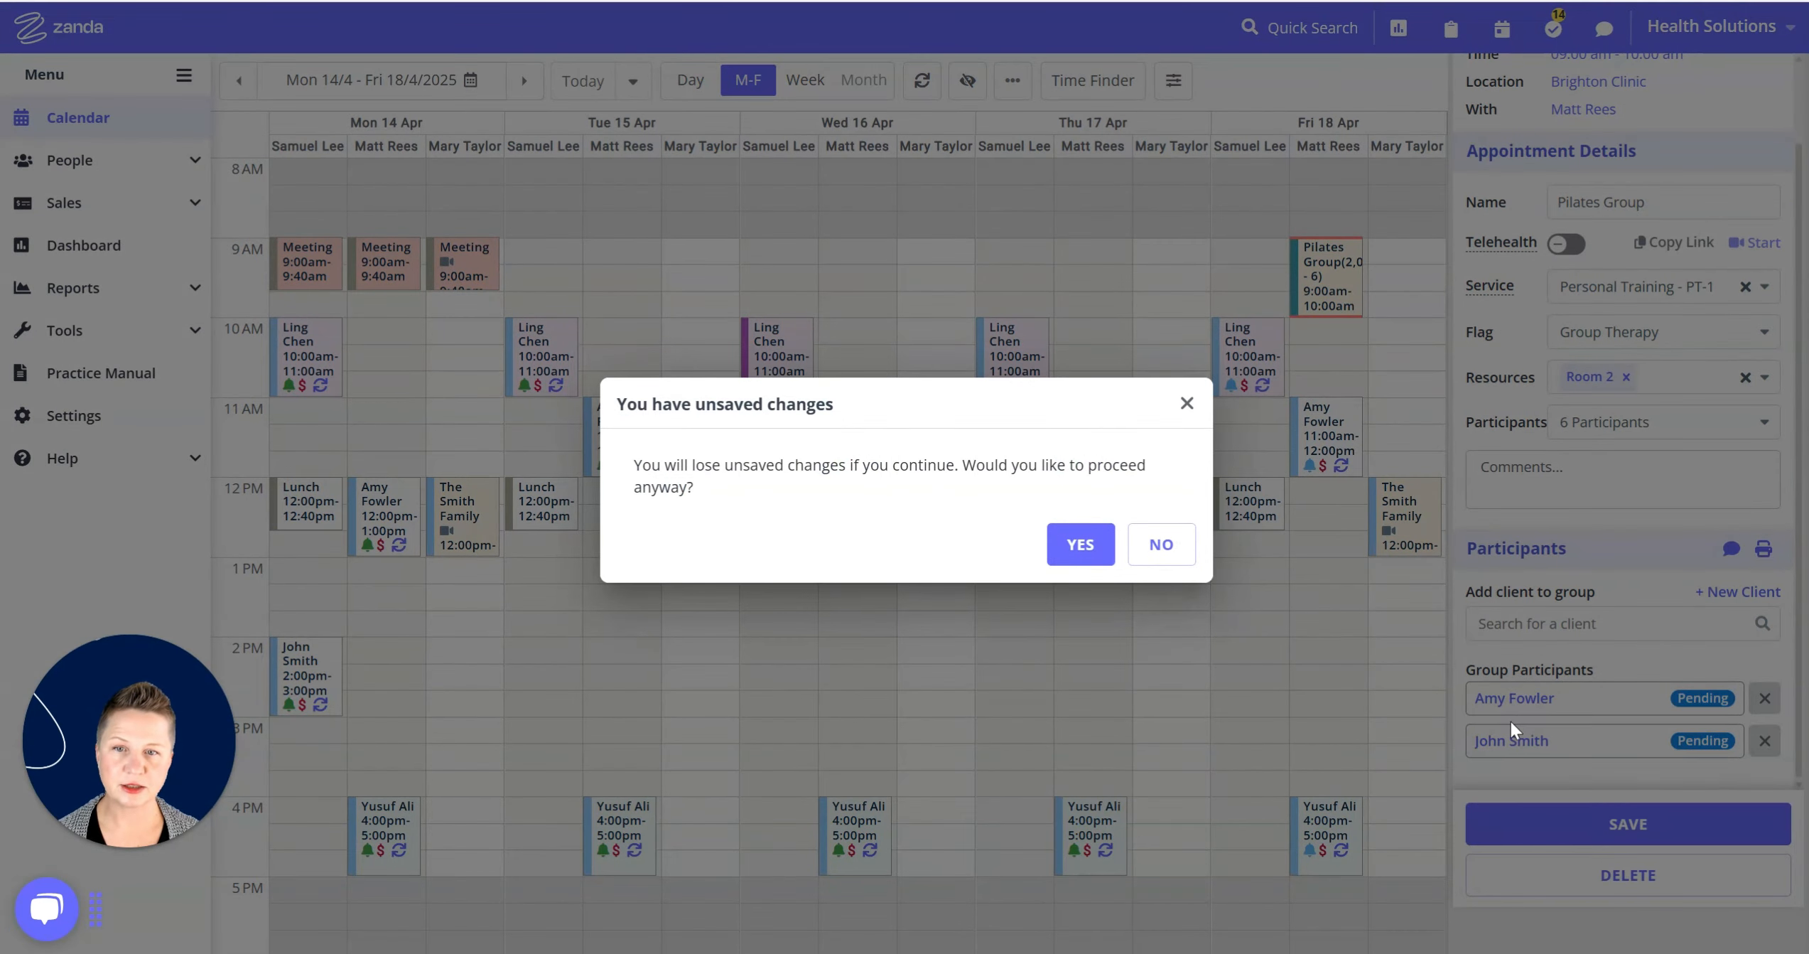
left_click(1186, 403)
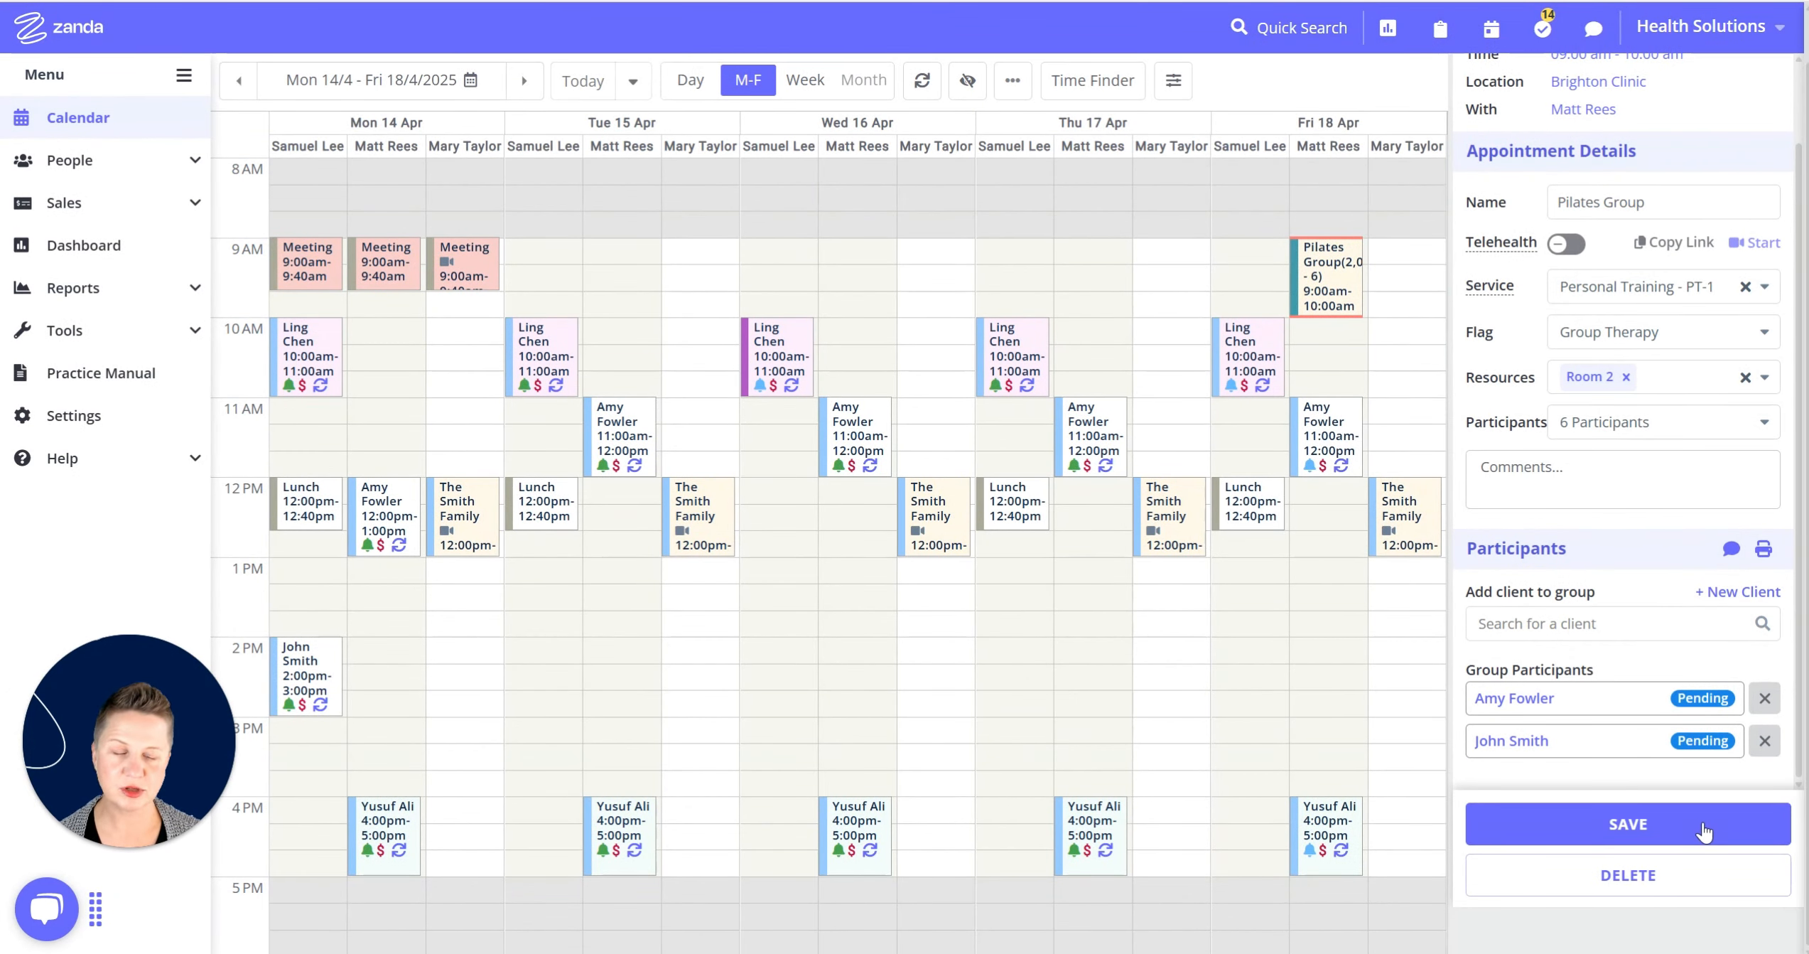
left_click(1629, 837)
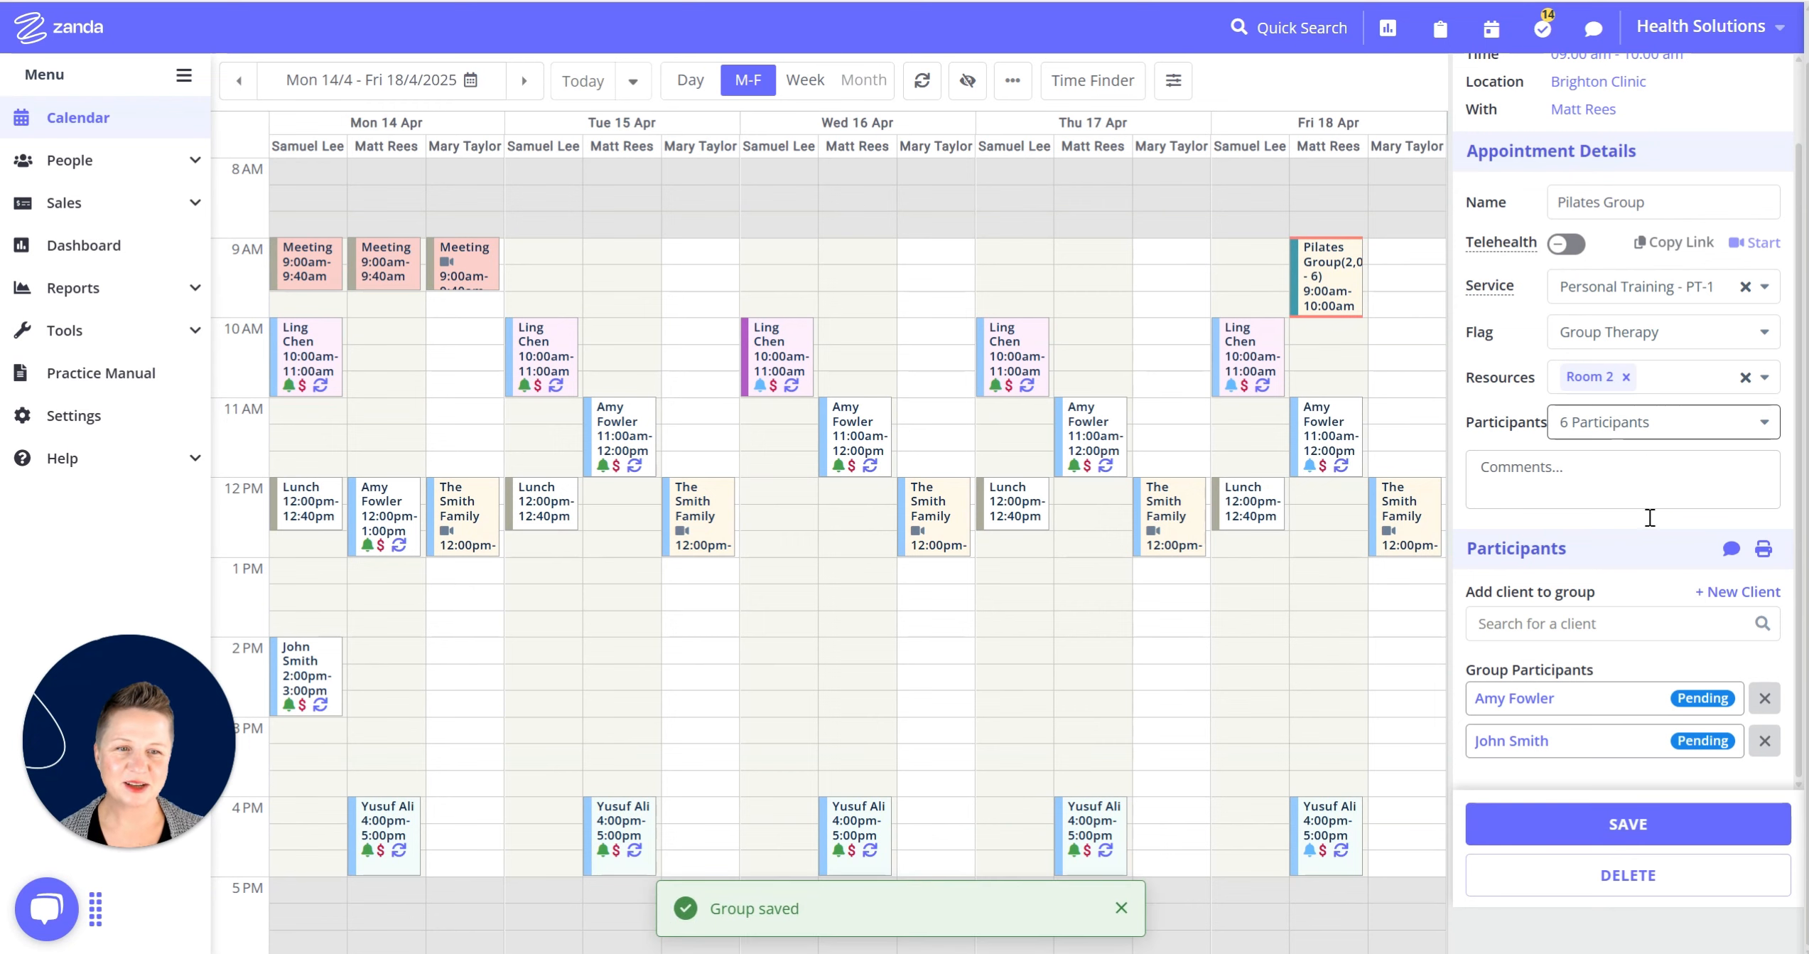
left_click(1528, 699)
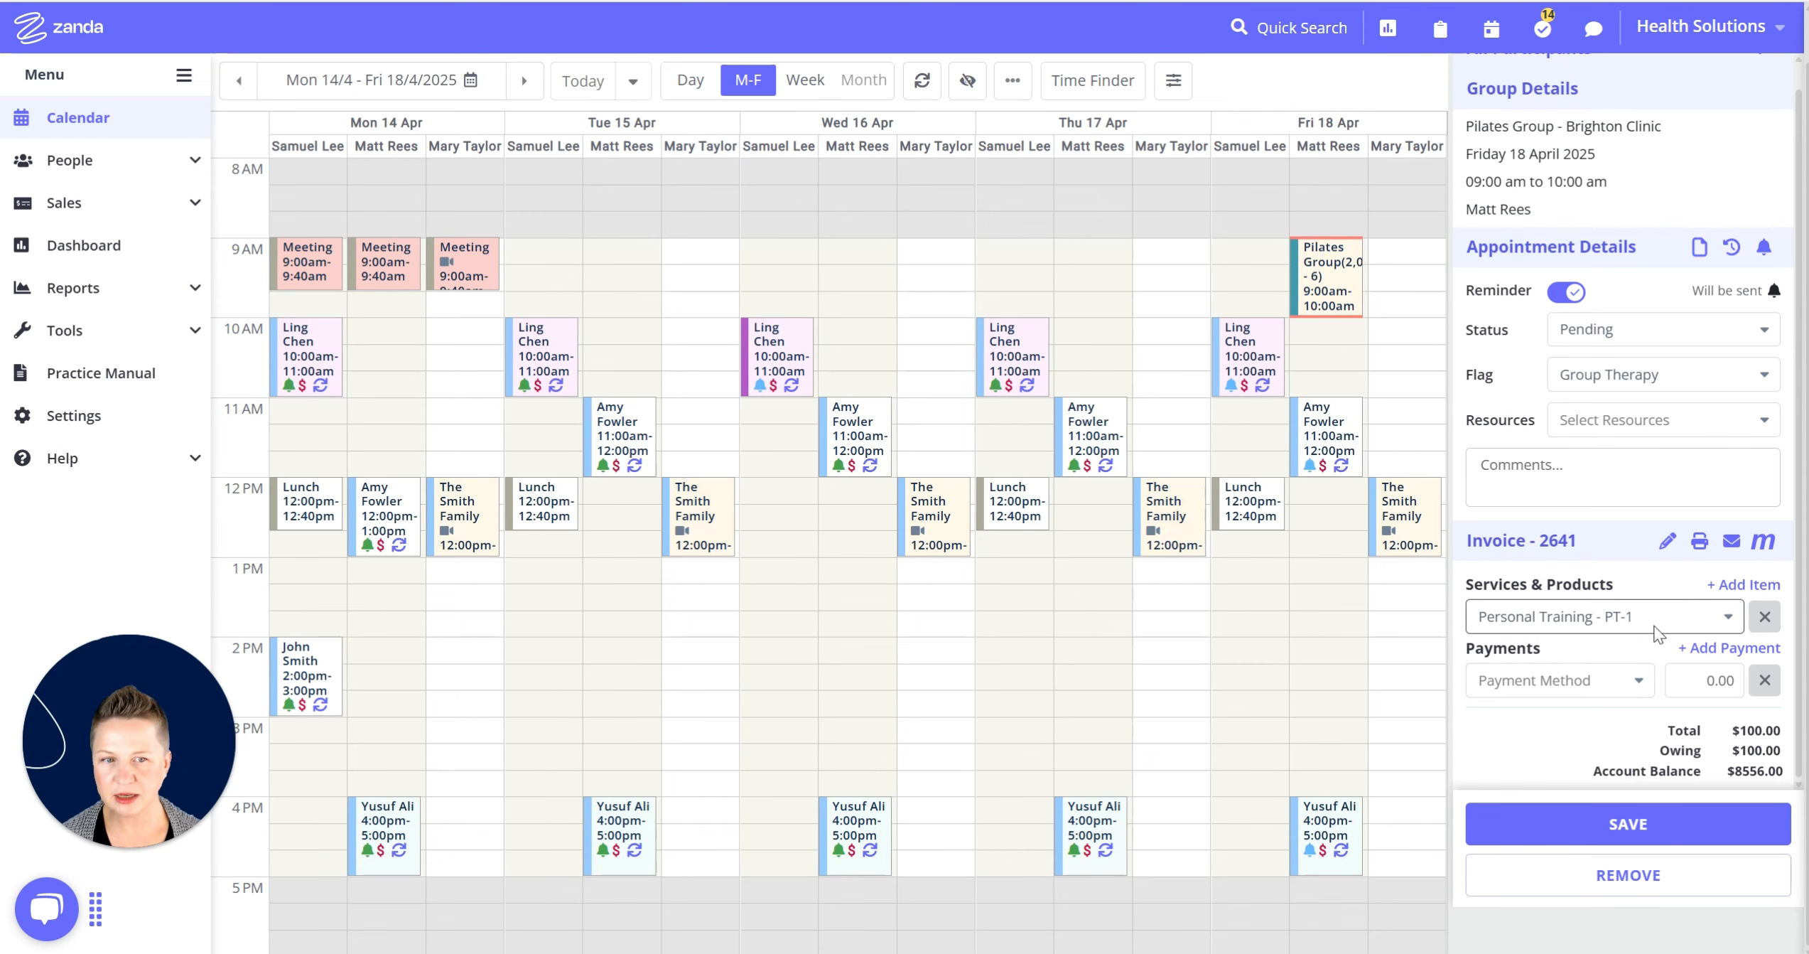
Return from the participant's booking to the whole Pilates Group view.
scroll(1635, 427, "up", 3)
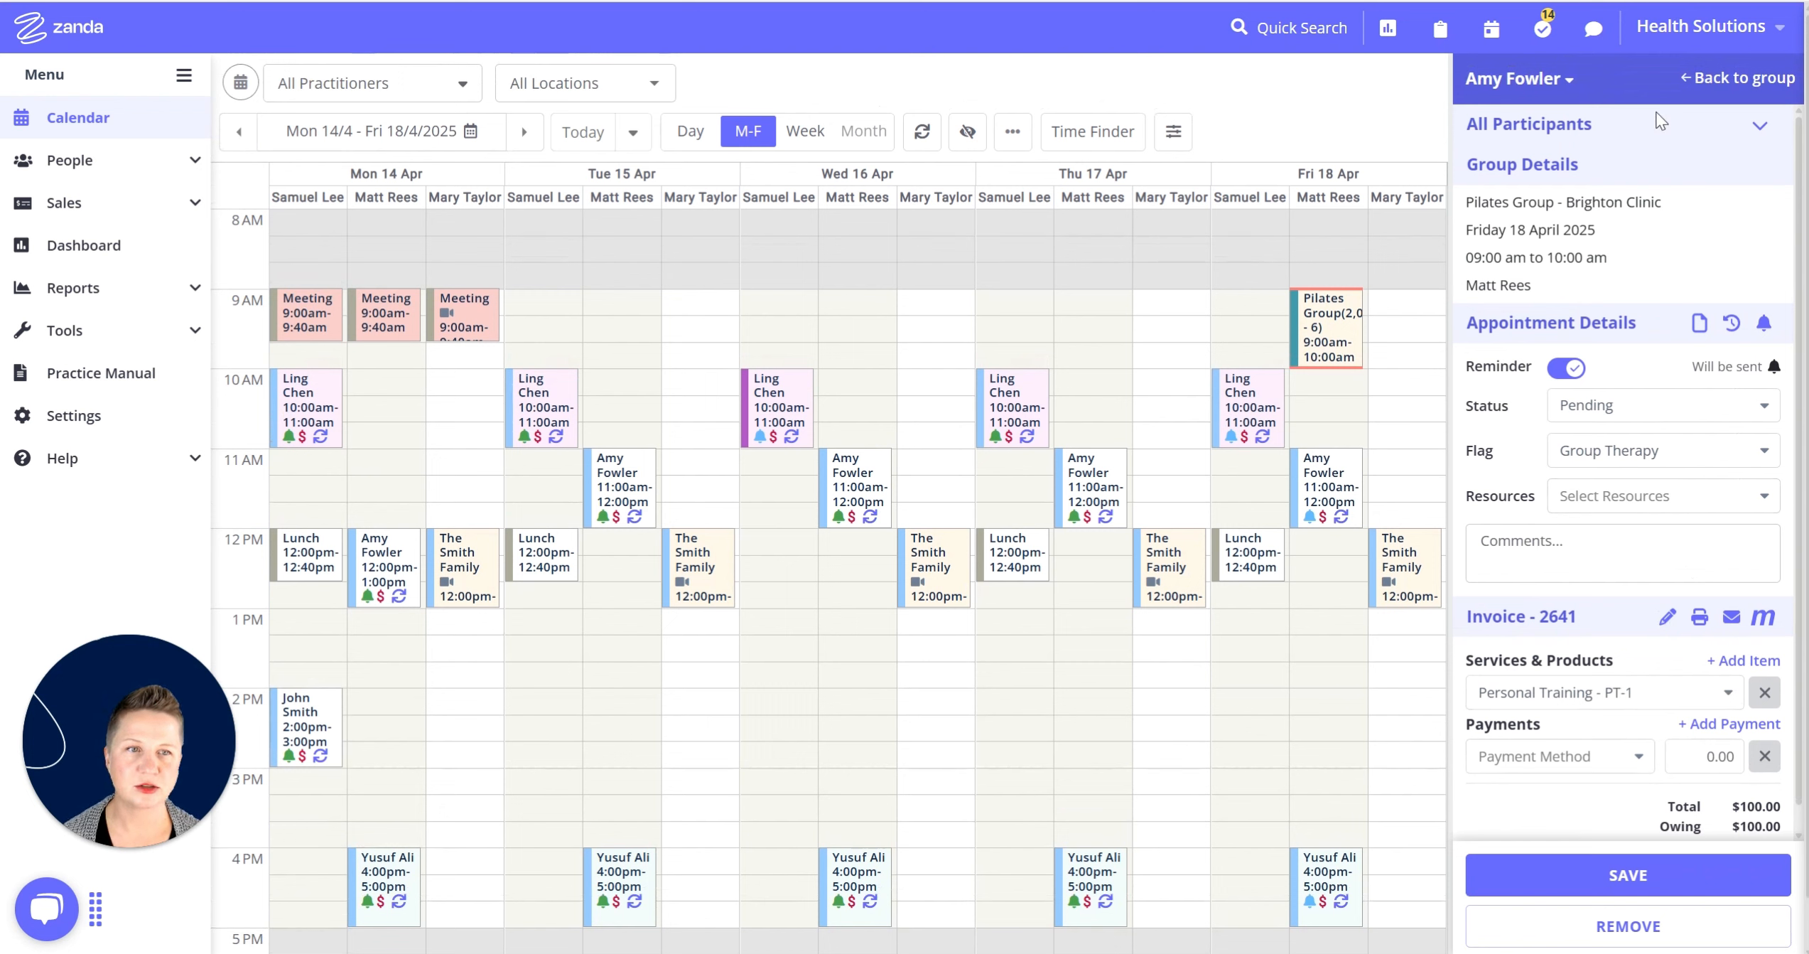
left_click(1694, 80)
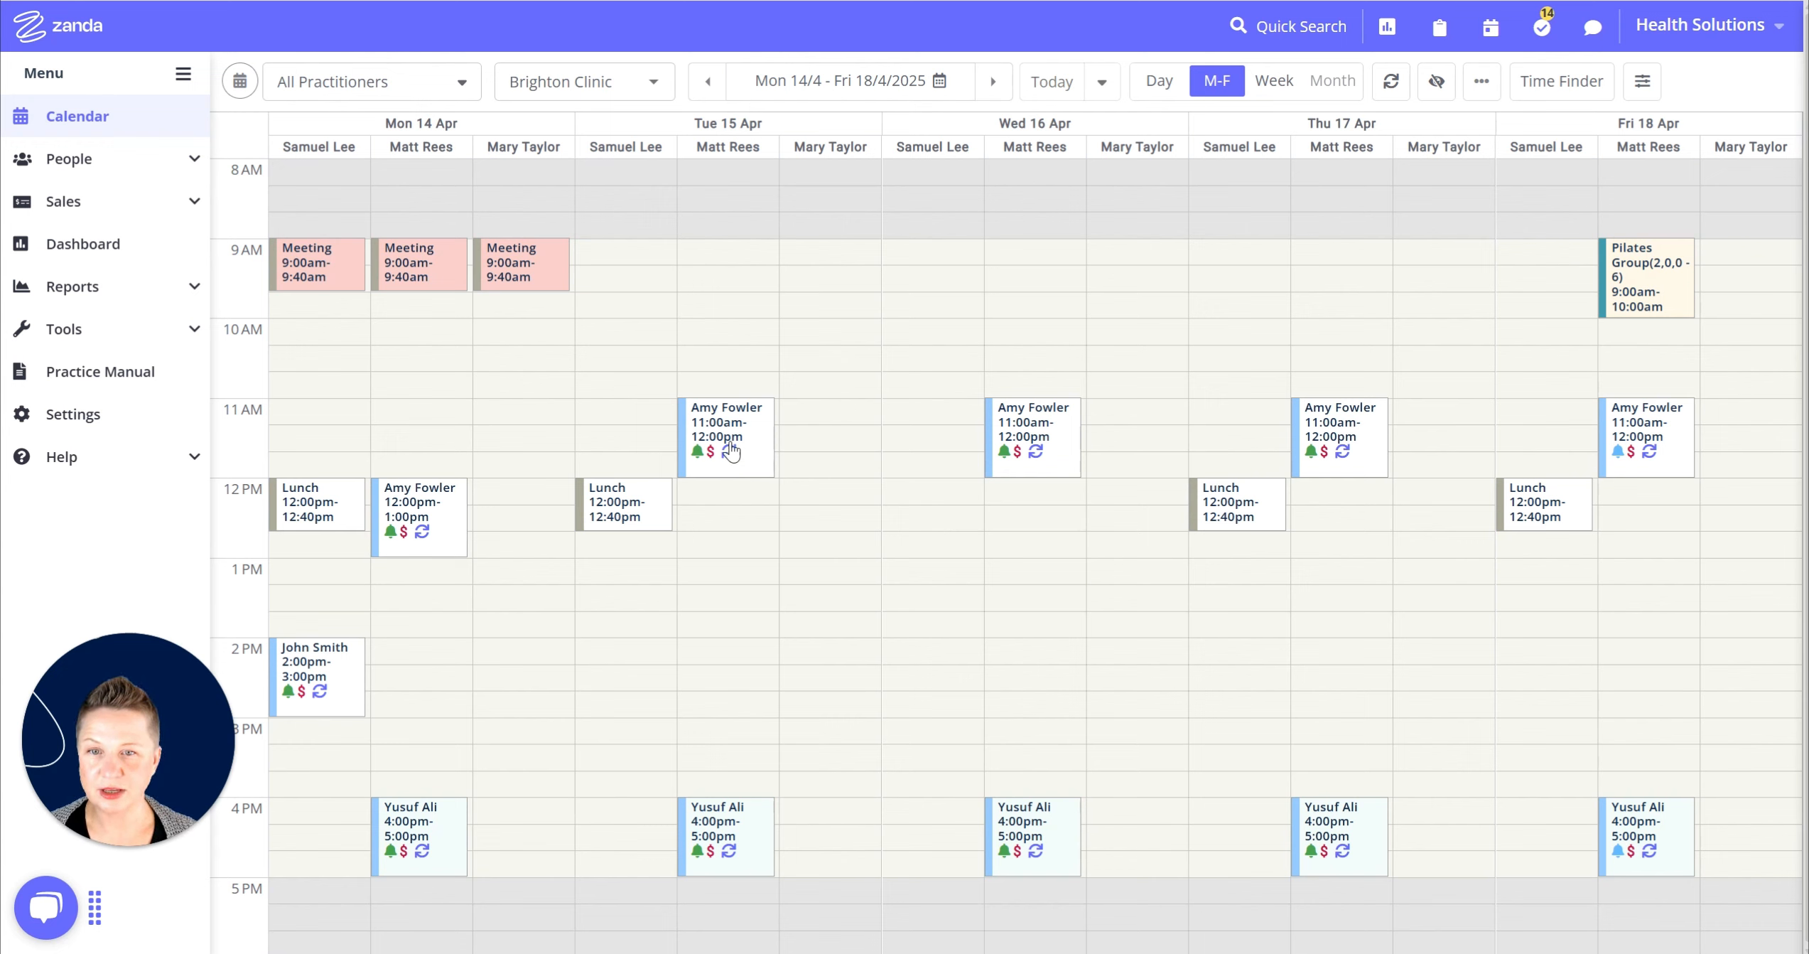
mouse_move(736, 461)
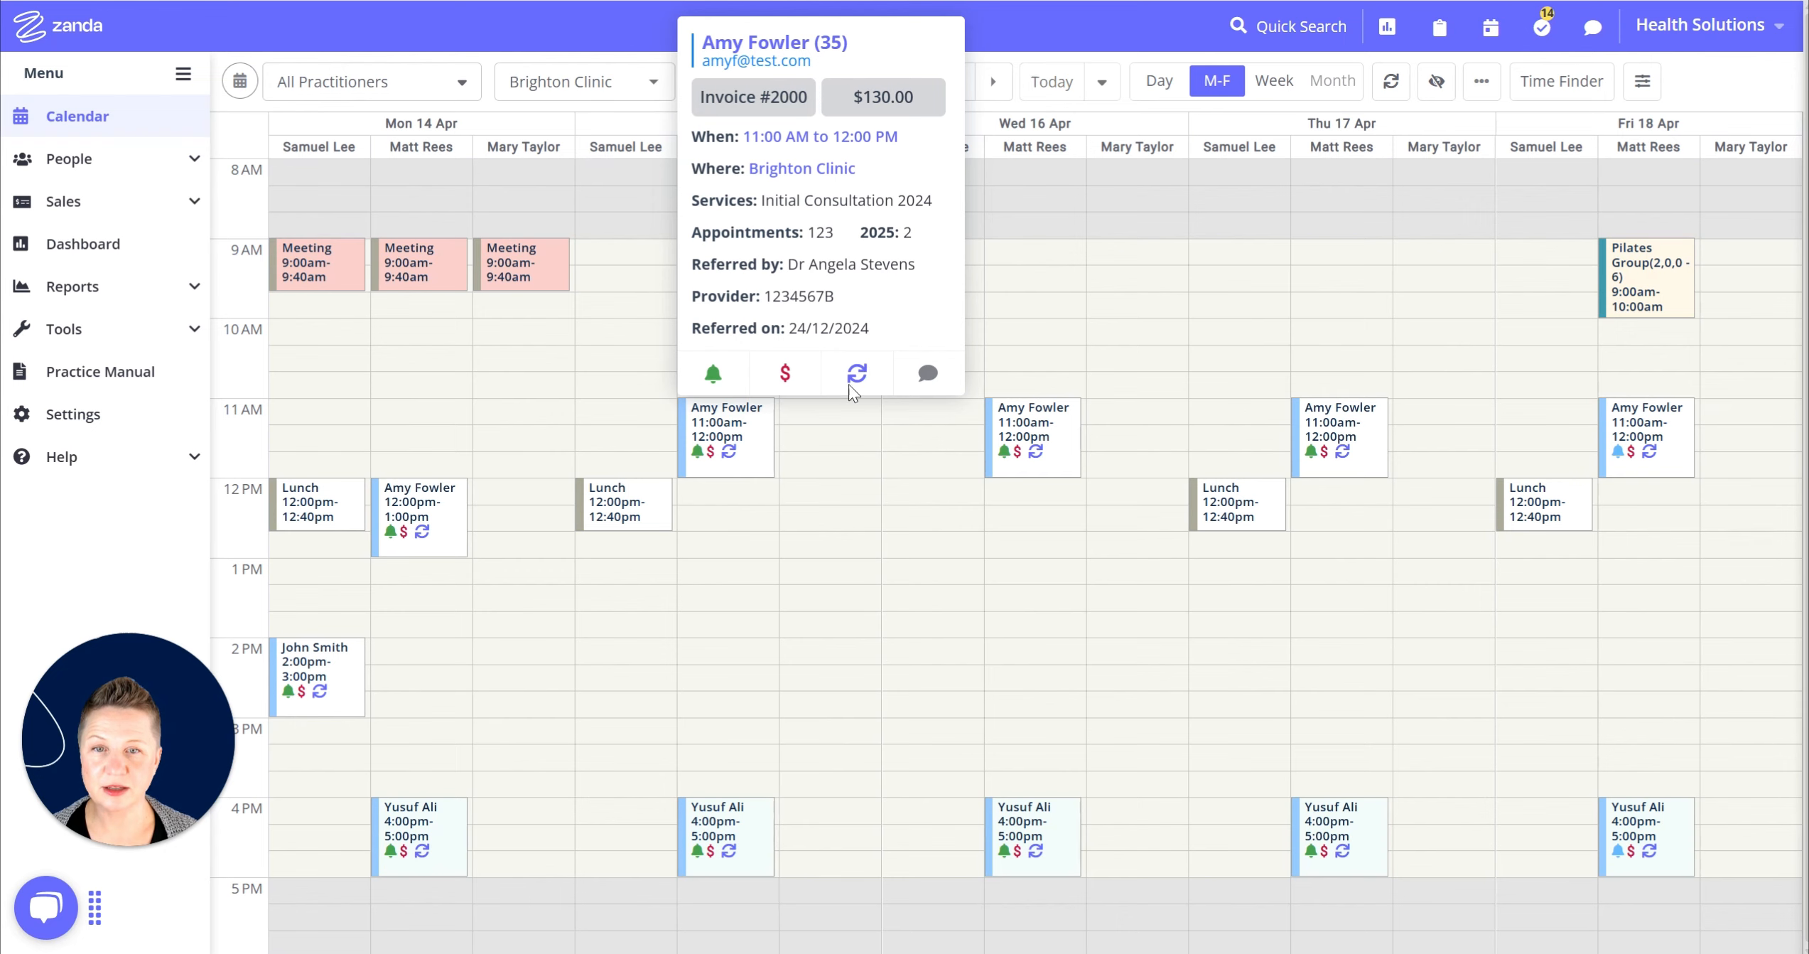
left_click(855, 366)
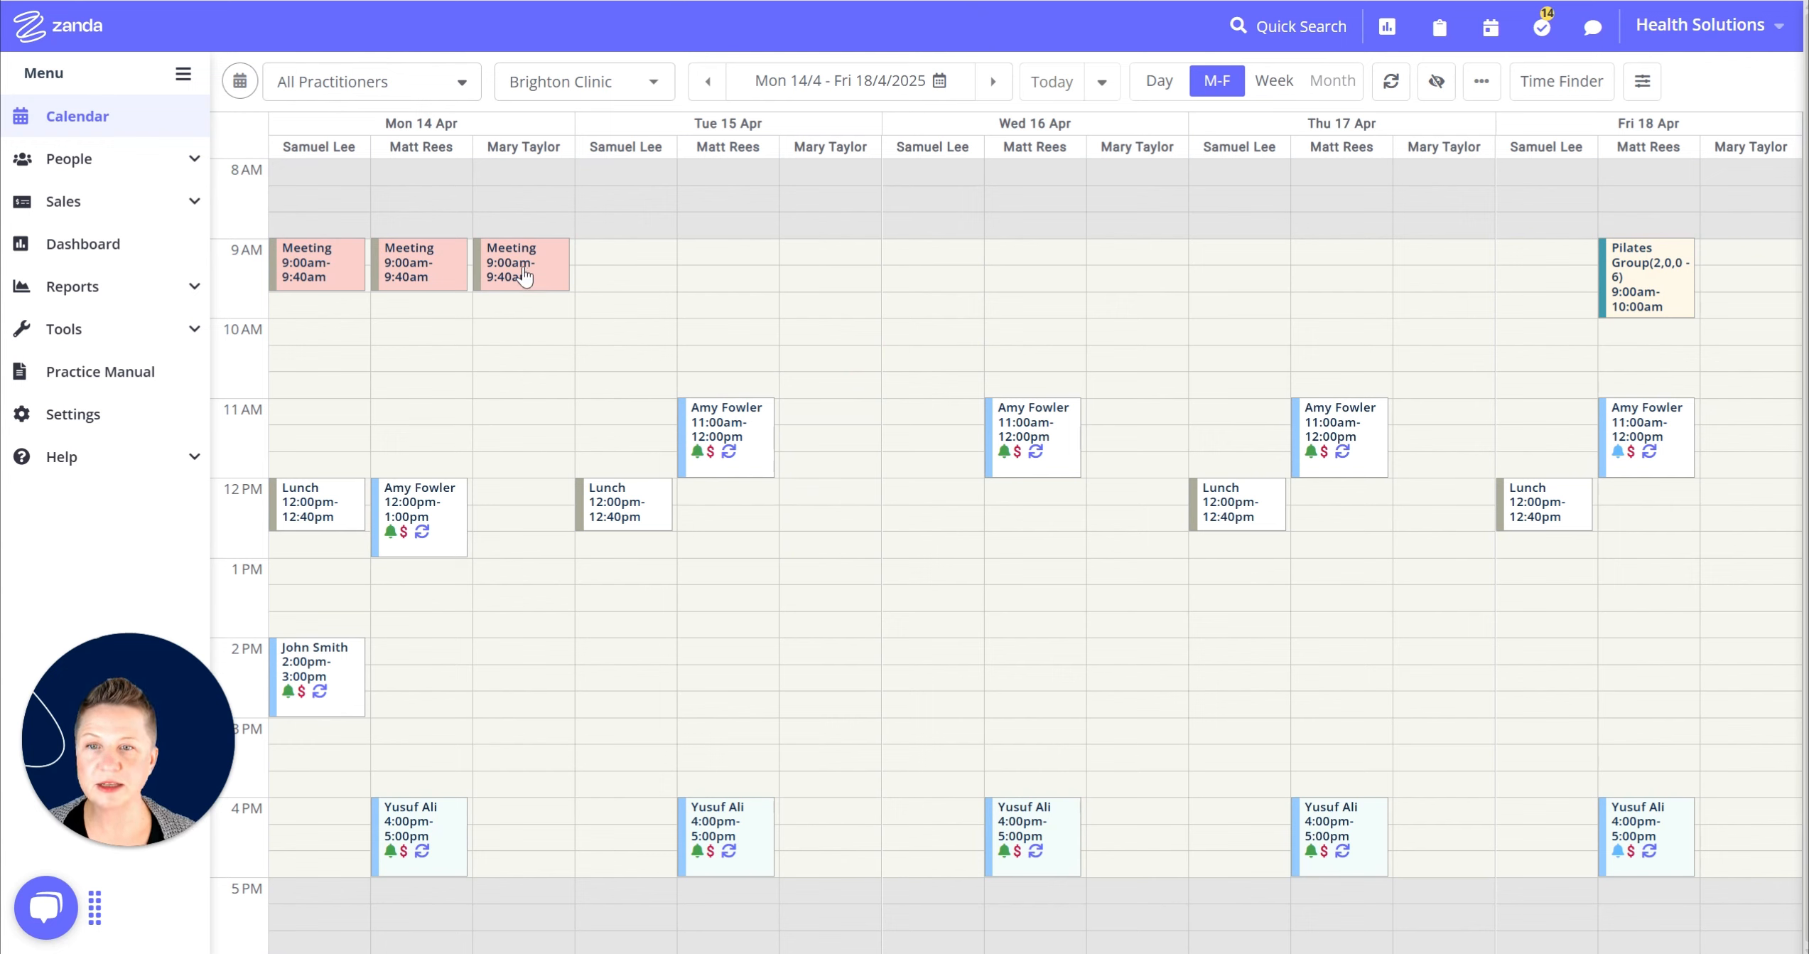
mouse_move(524, 275)
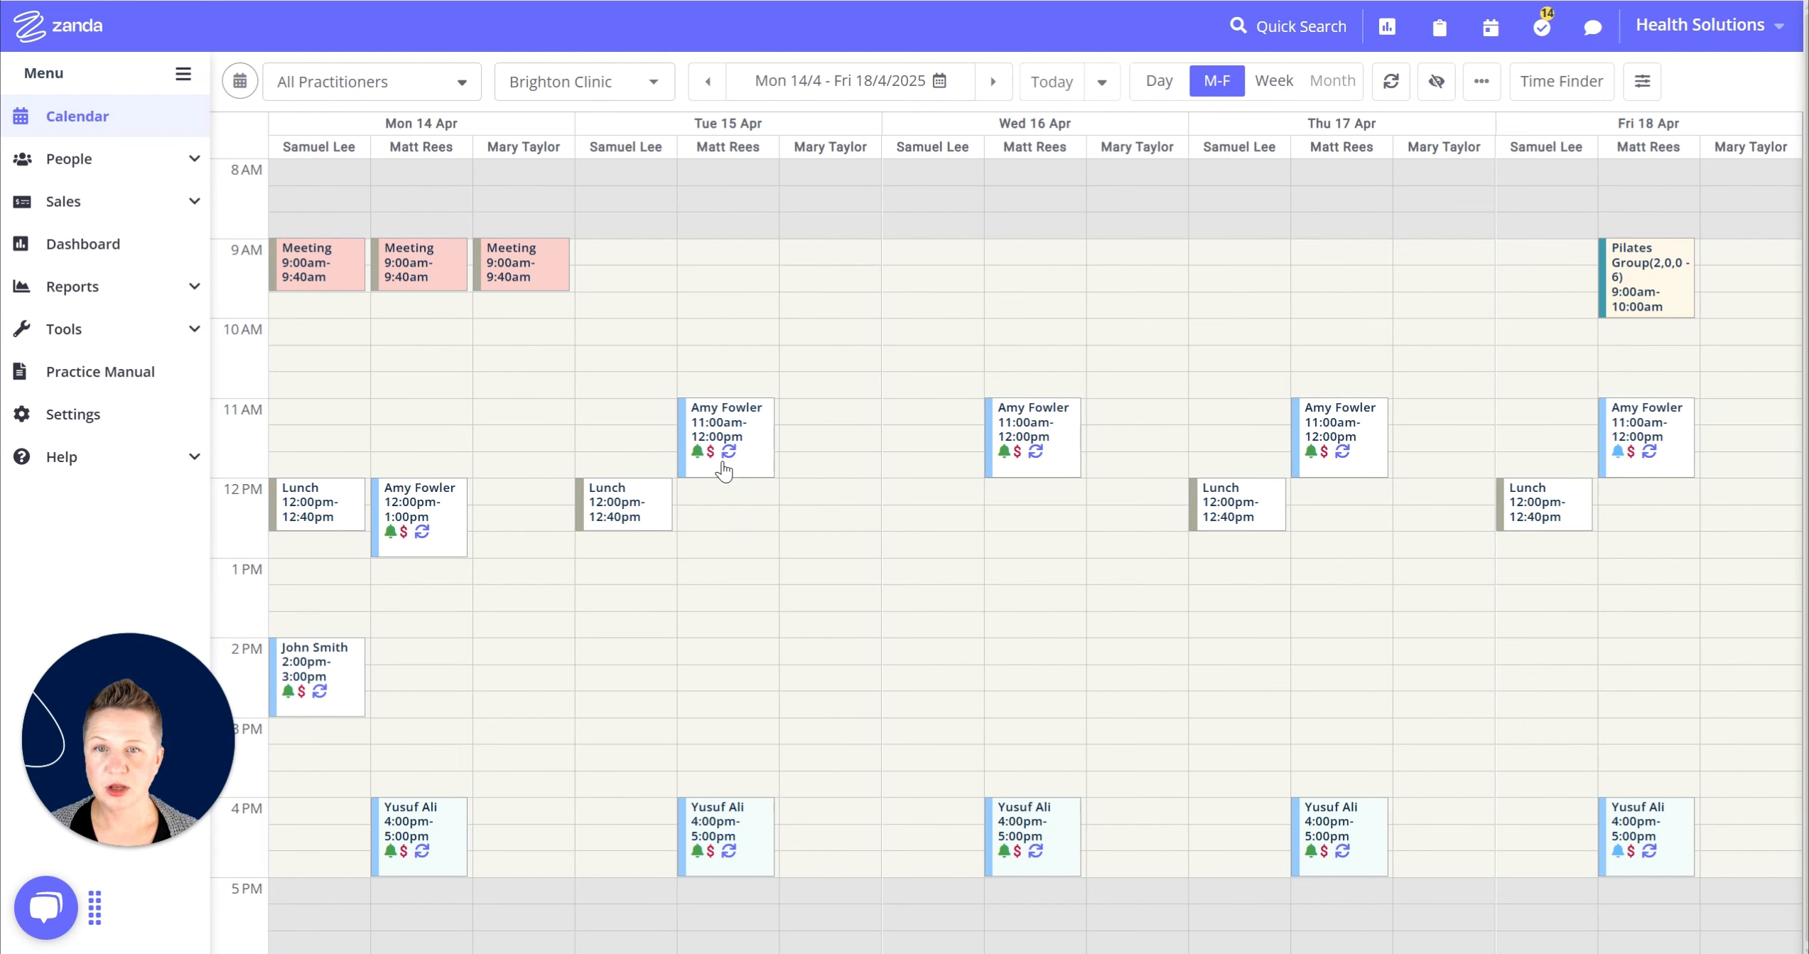
Drag the client's Tuesday 11 AM appointment to 10 AM, confirm, and apply to this occurrence only.
left_click_drag(727, 458, 725, 393)
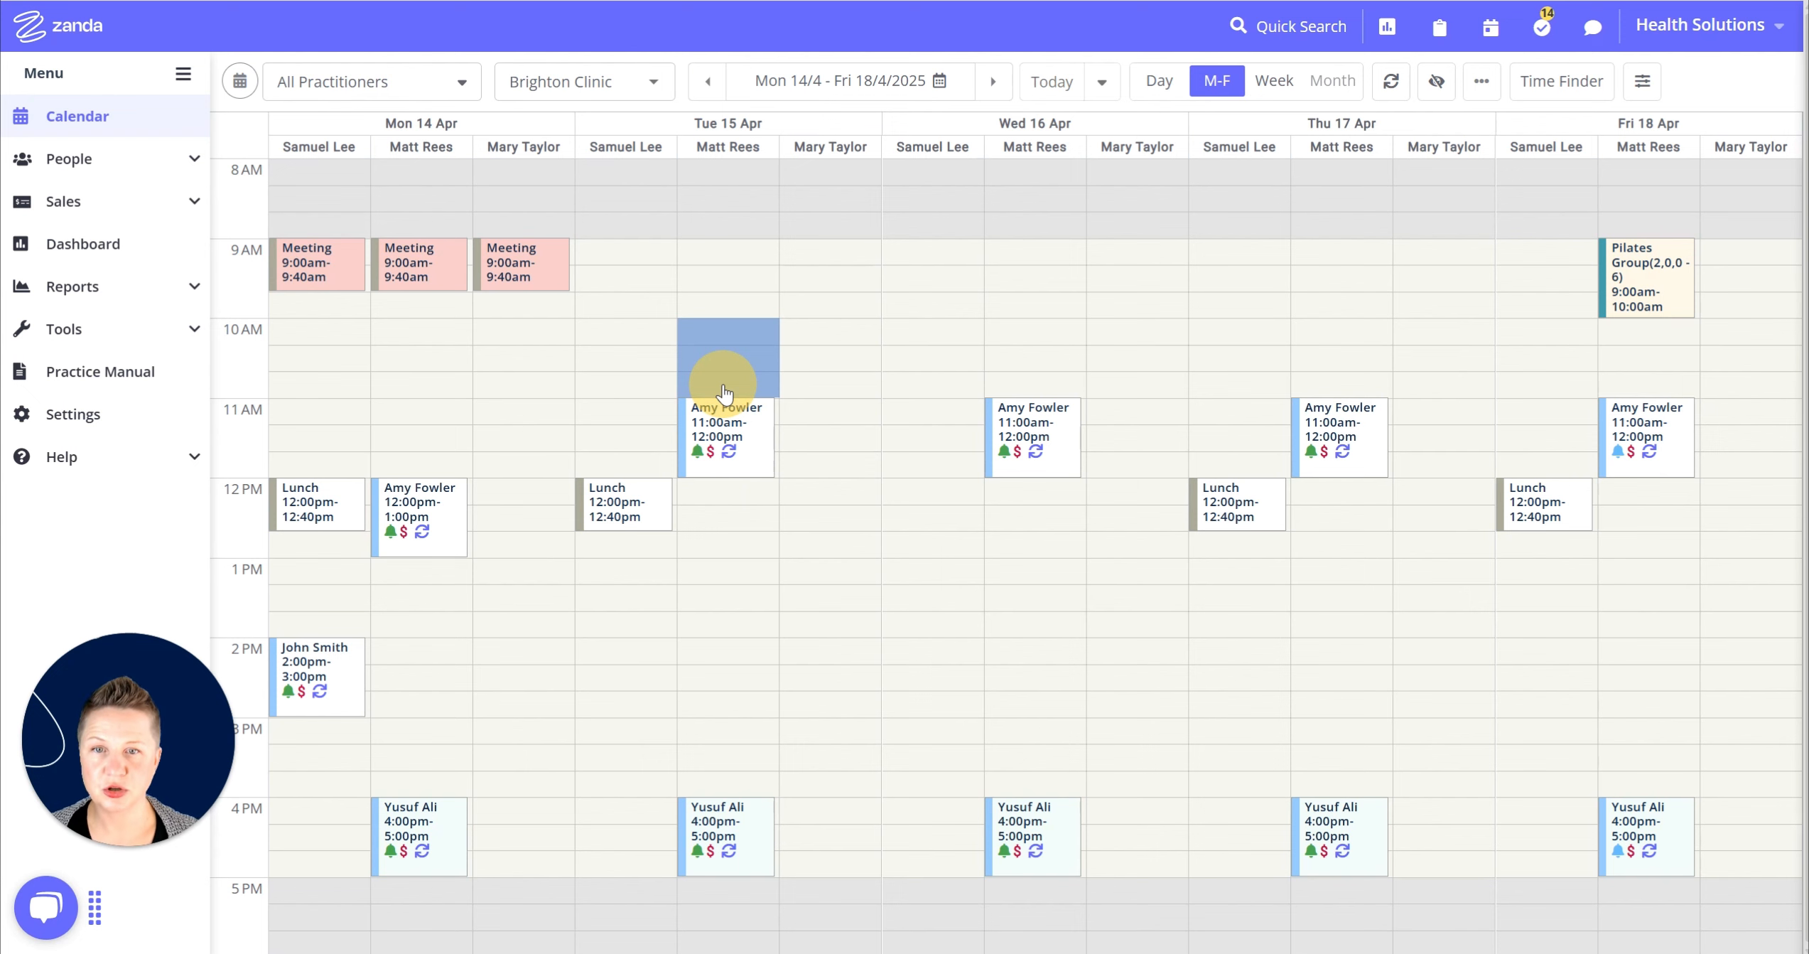
left_click_drag(725, 393, 727, 392)
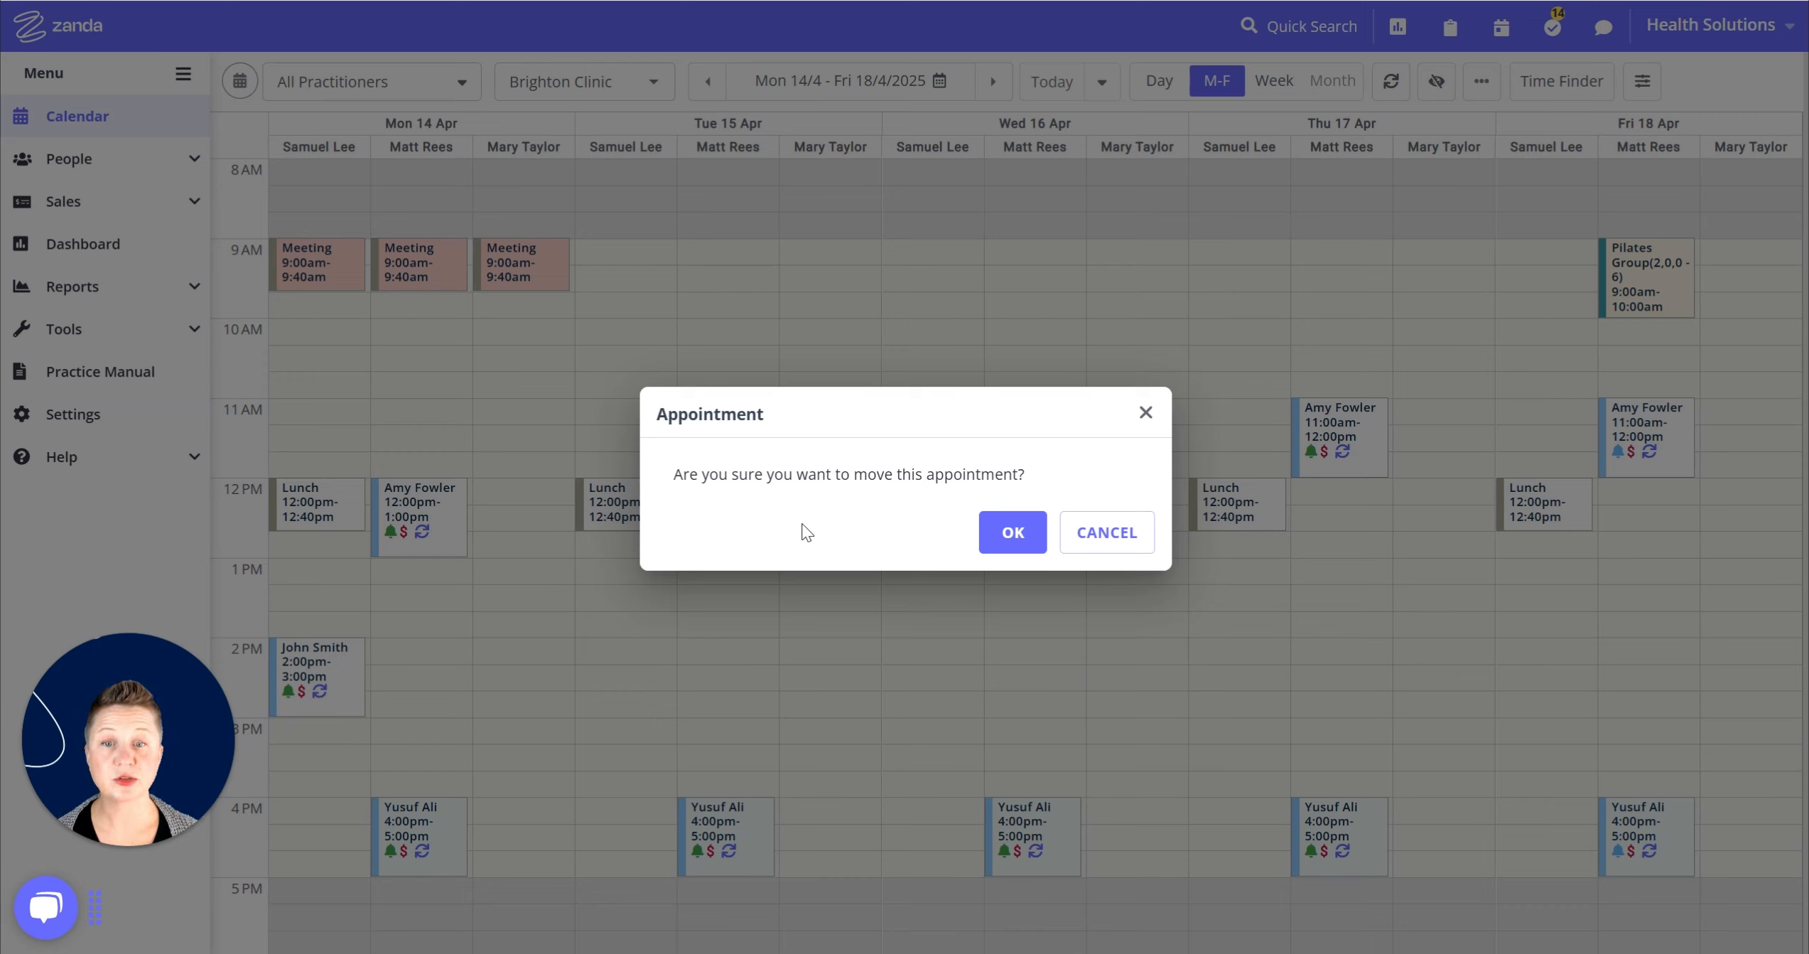
left_click(1015, 546)
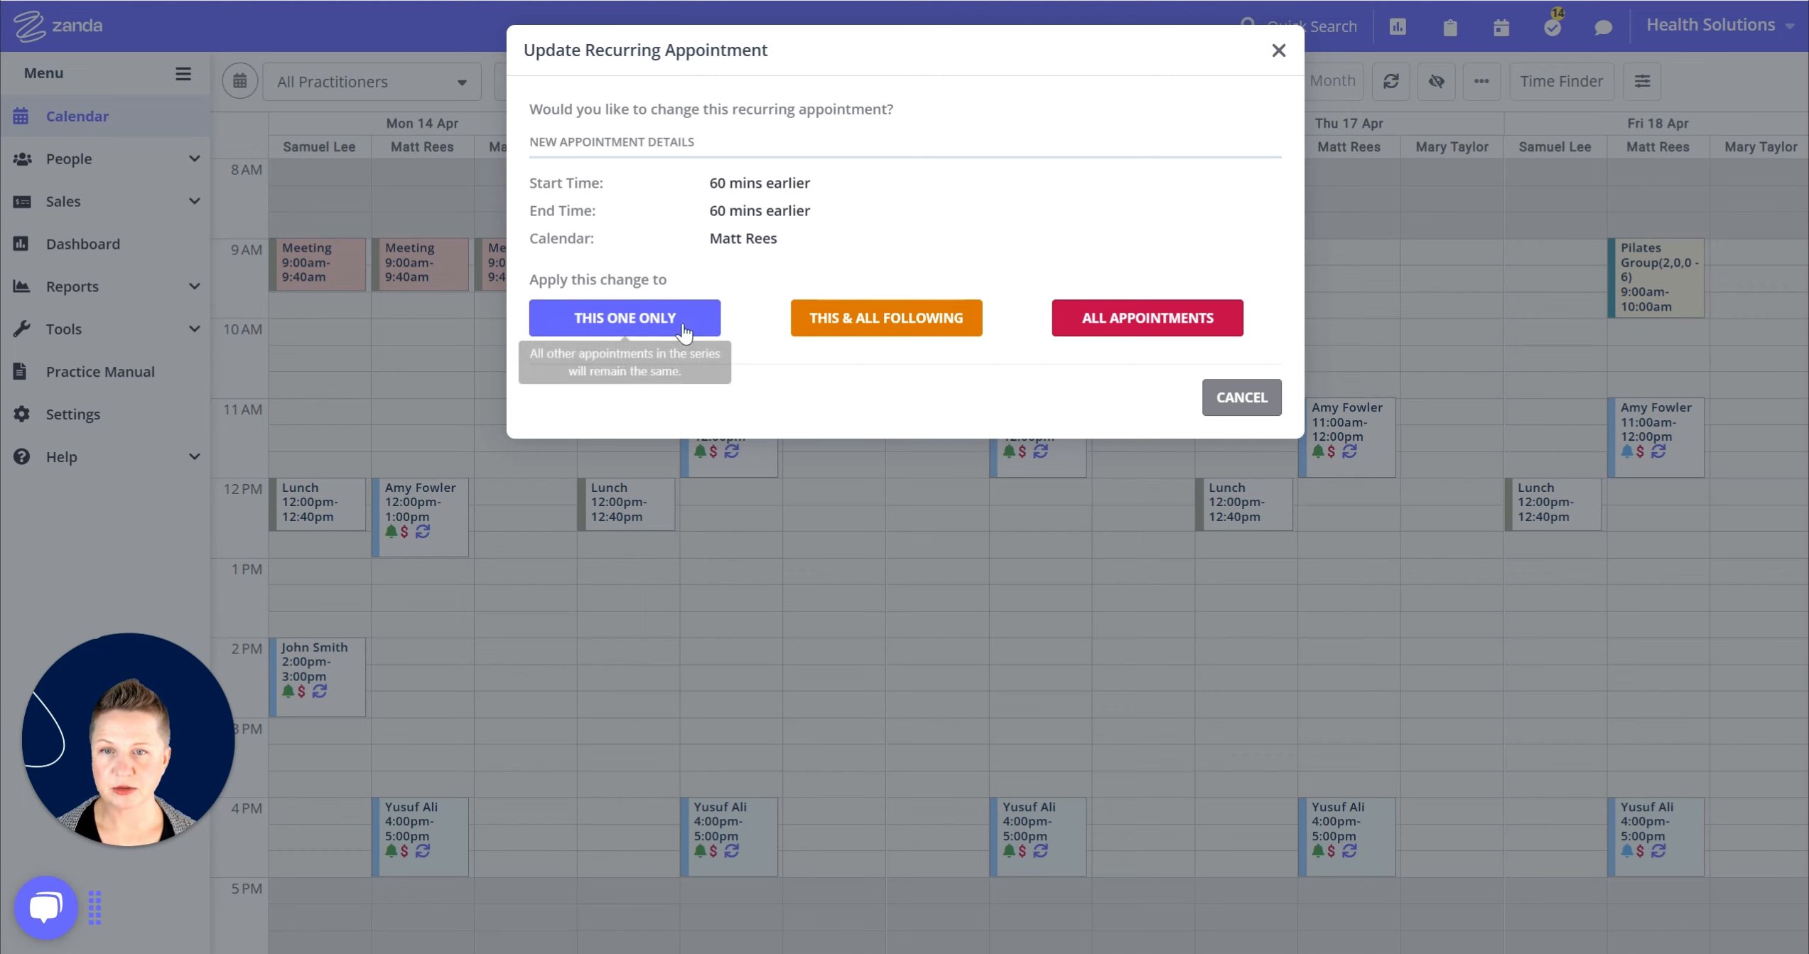
left_click(639, 325)
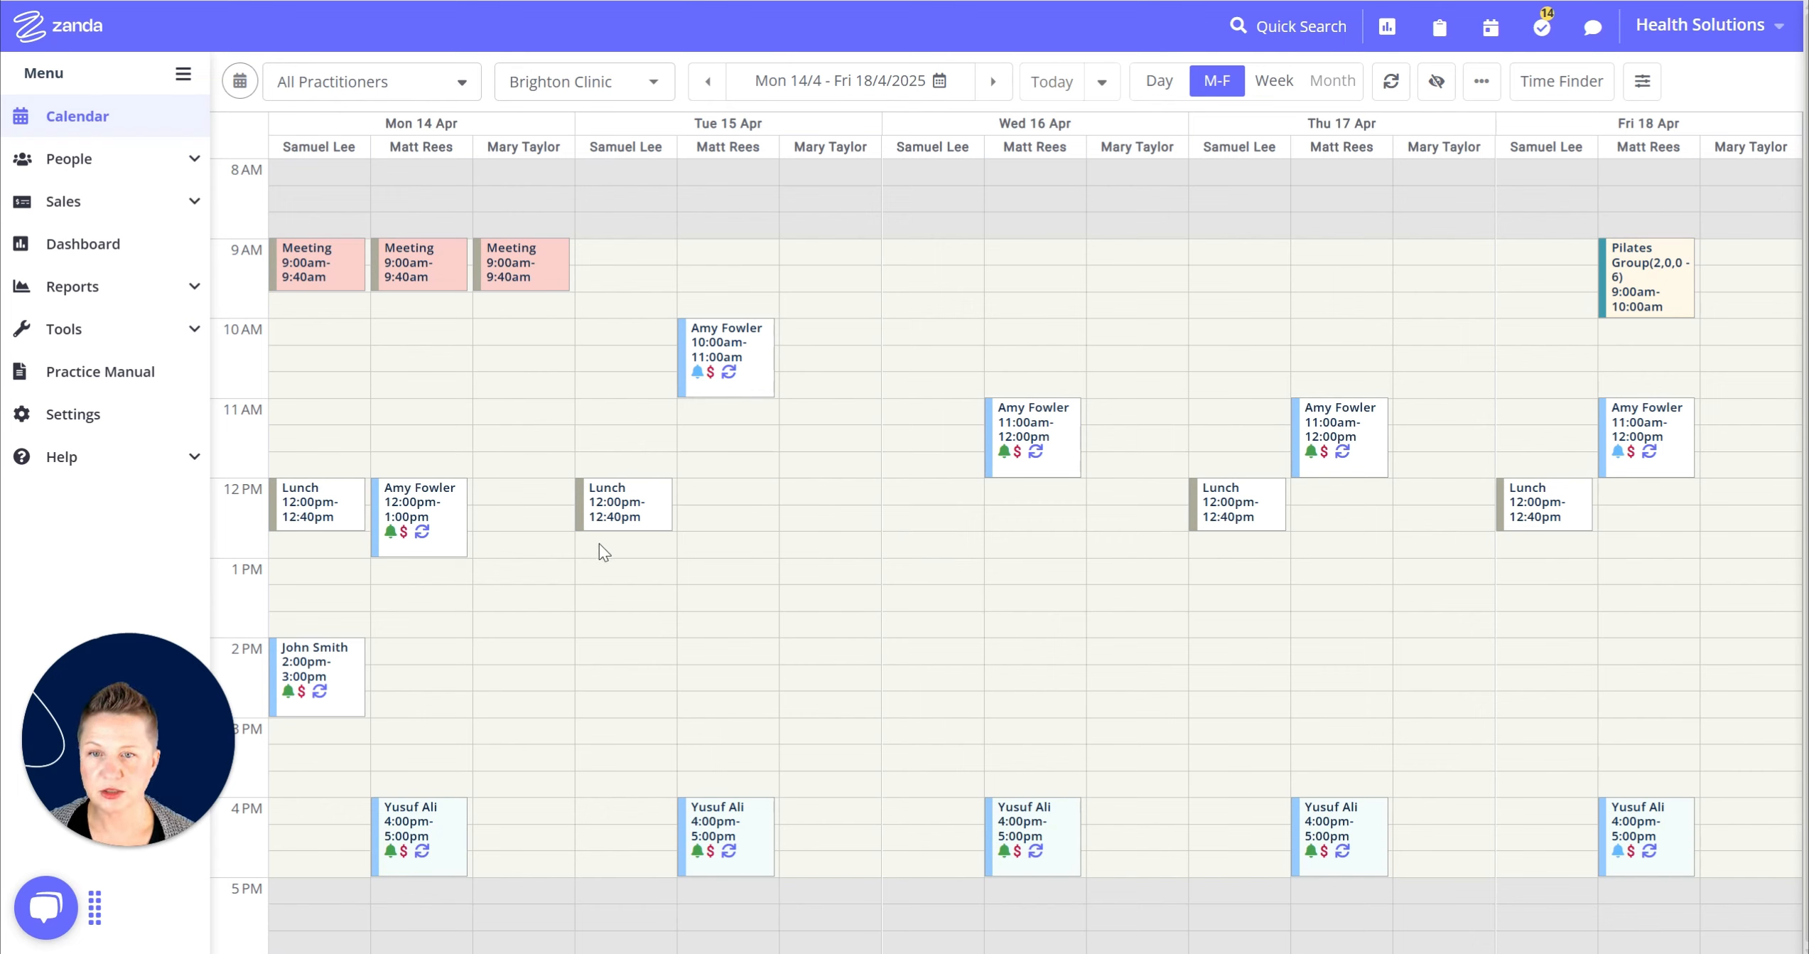
Verify the Tuesday 15 April appointment now sits at 10:00–11:00 AM.
mouse_move(614, 521)
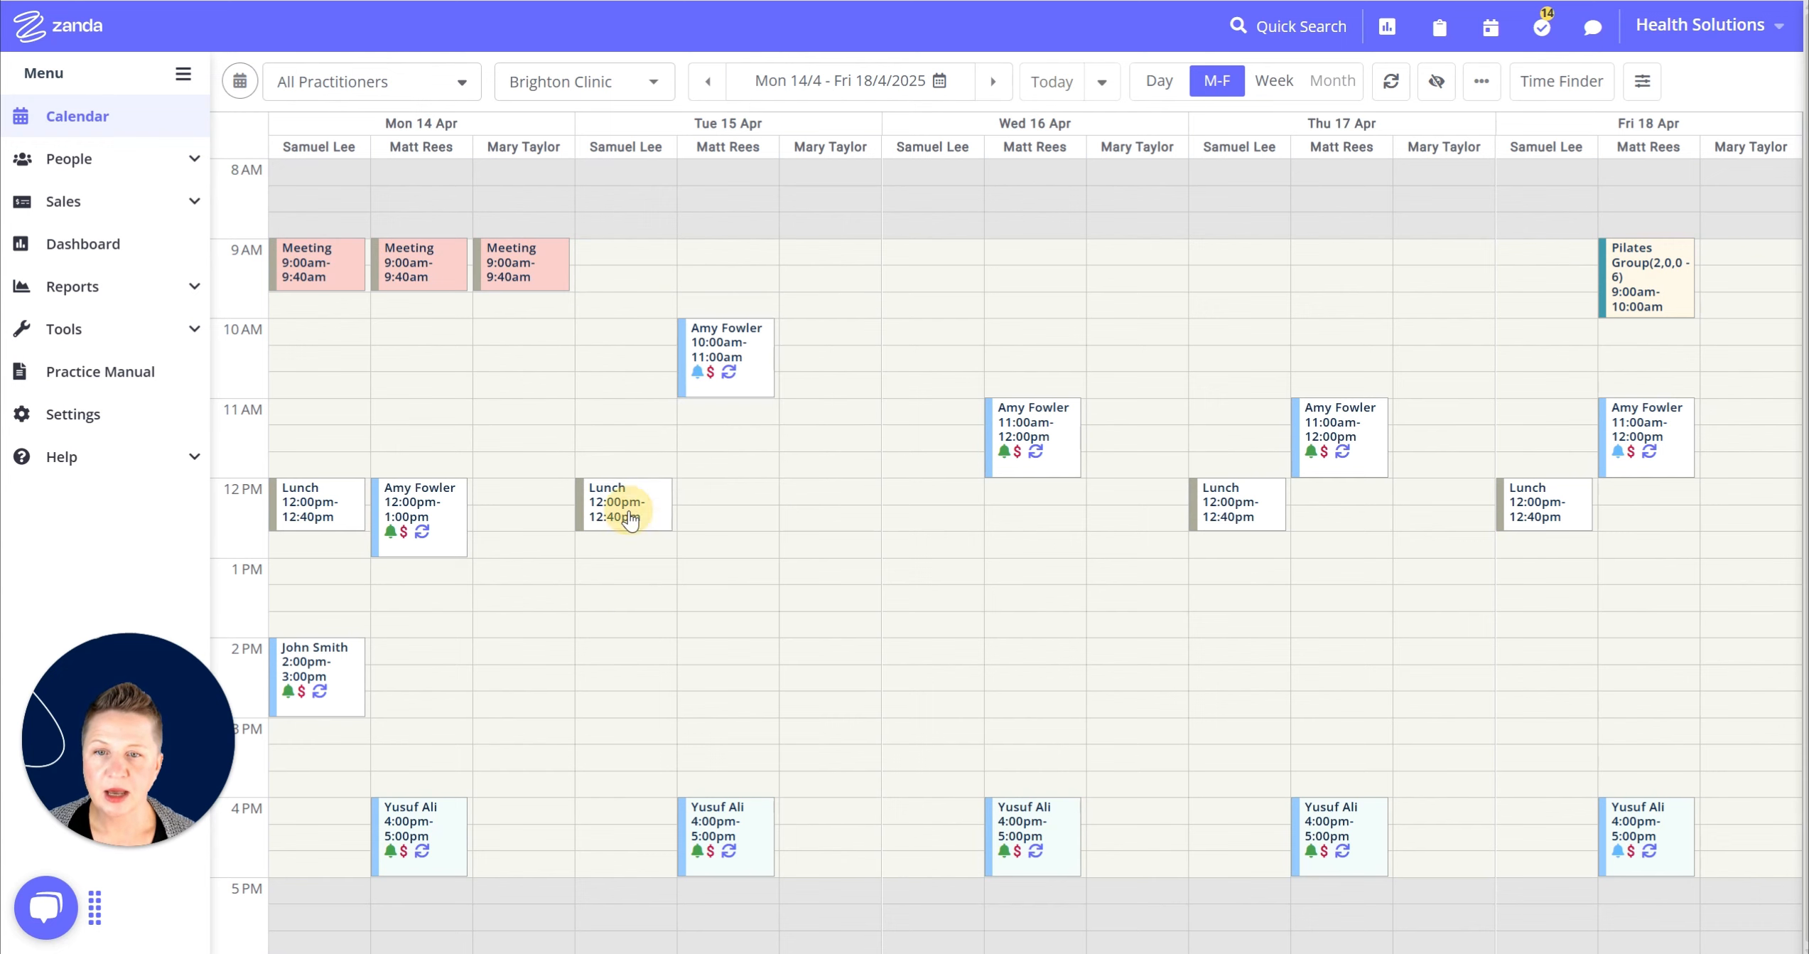
Add Wednesday to the recurring Lunch's repeat days so it runs weekly Monday–Friday.
right_click(629, 506)
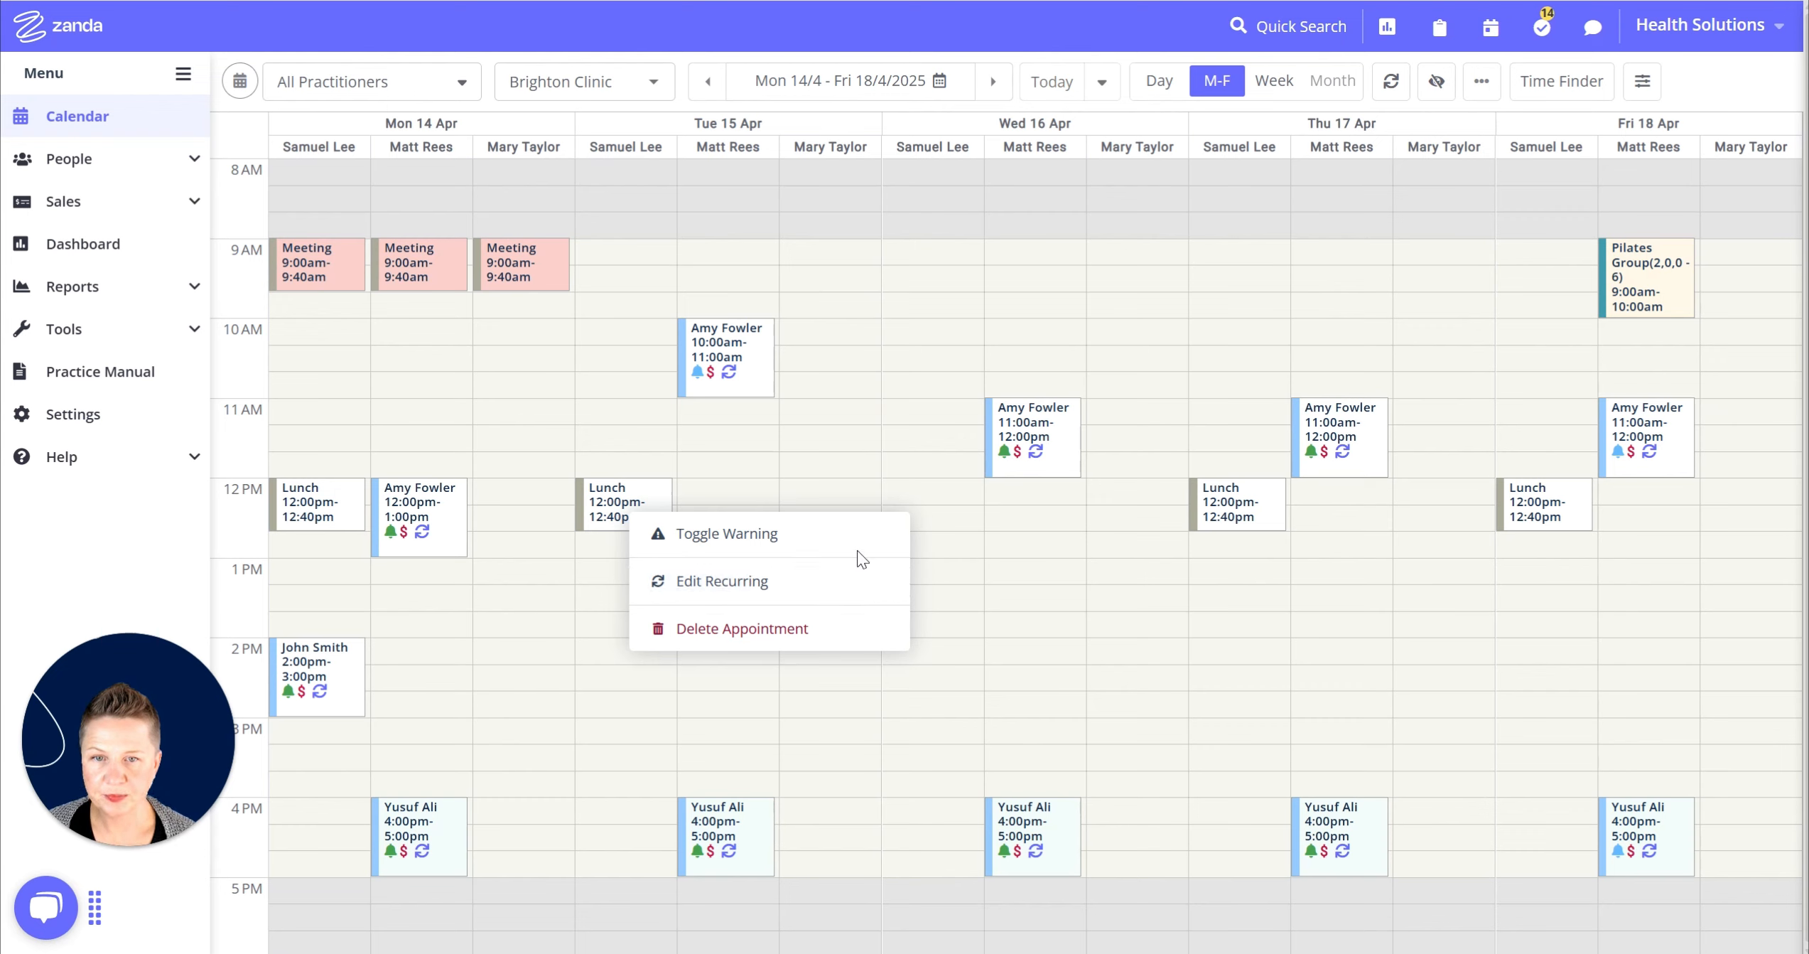
left_click(714, 588)
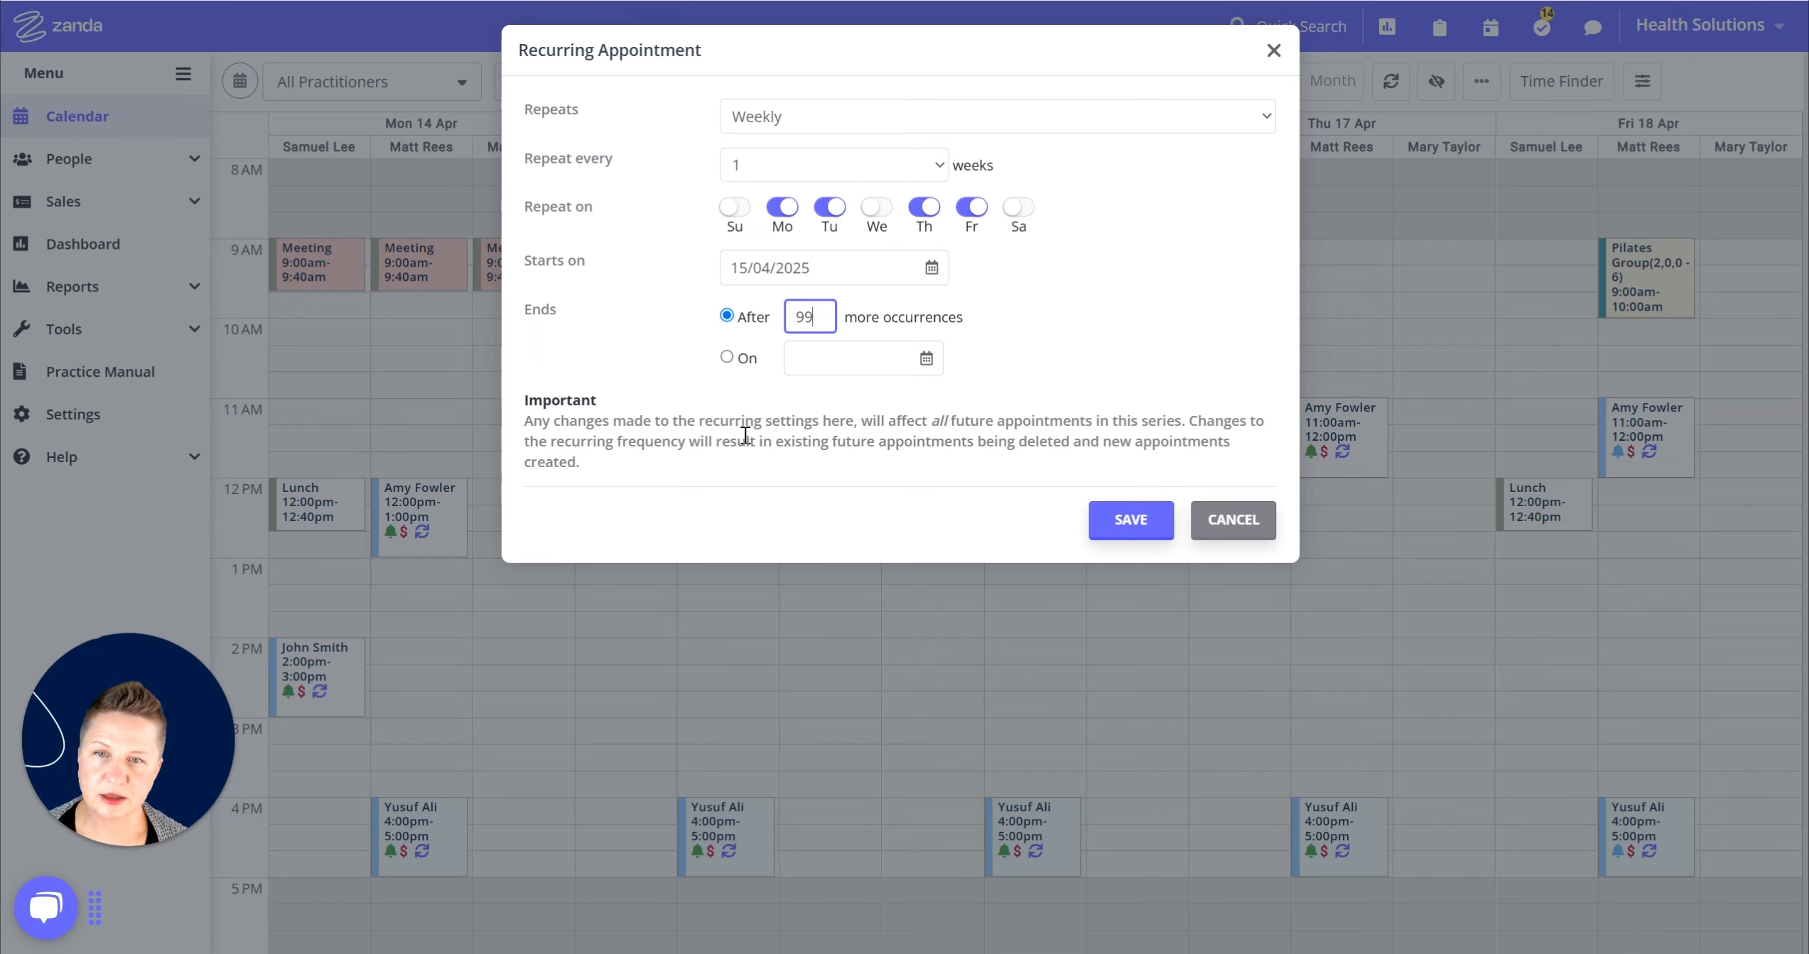
left_click(877, 206)
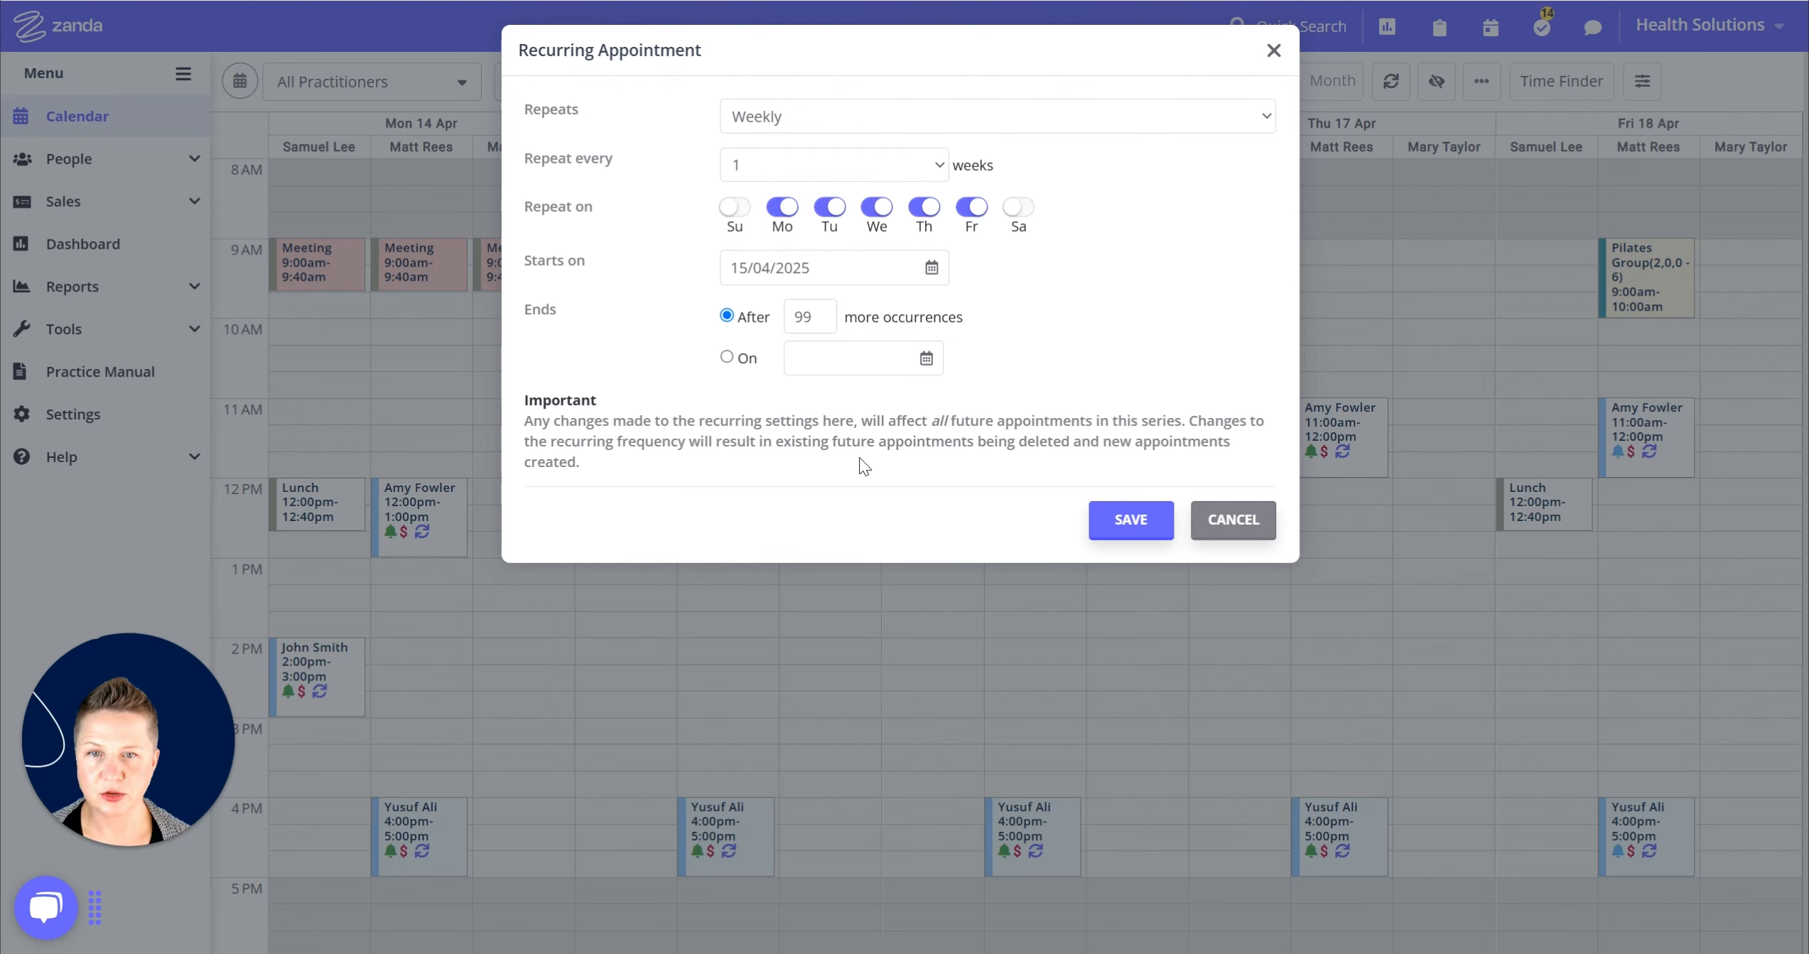
left_click(1115, 524)
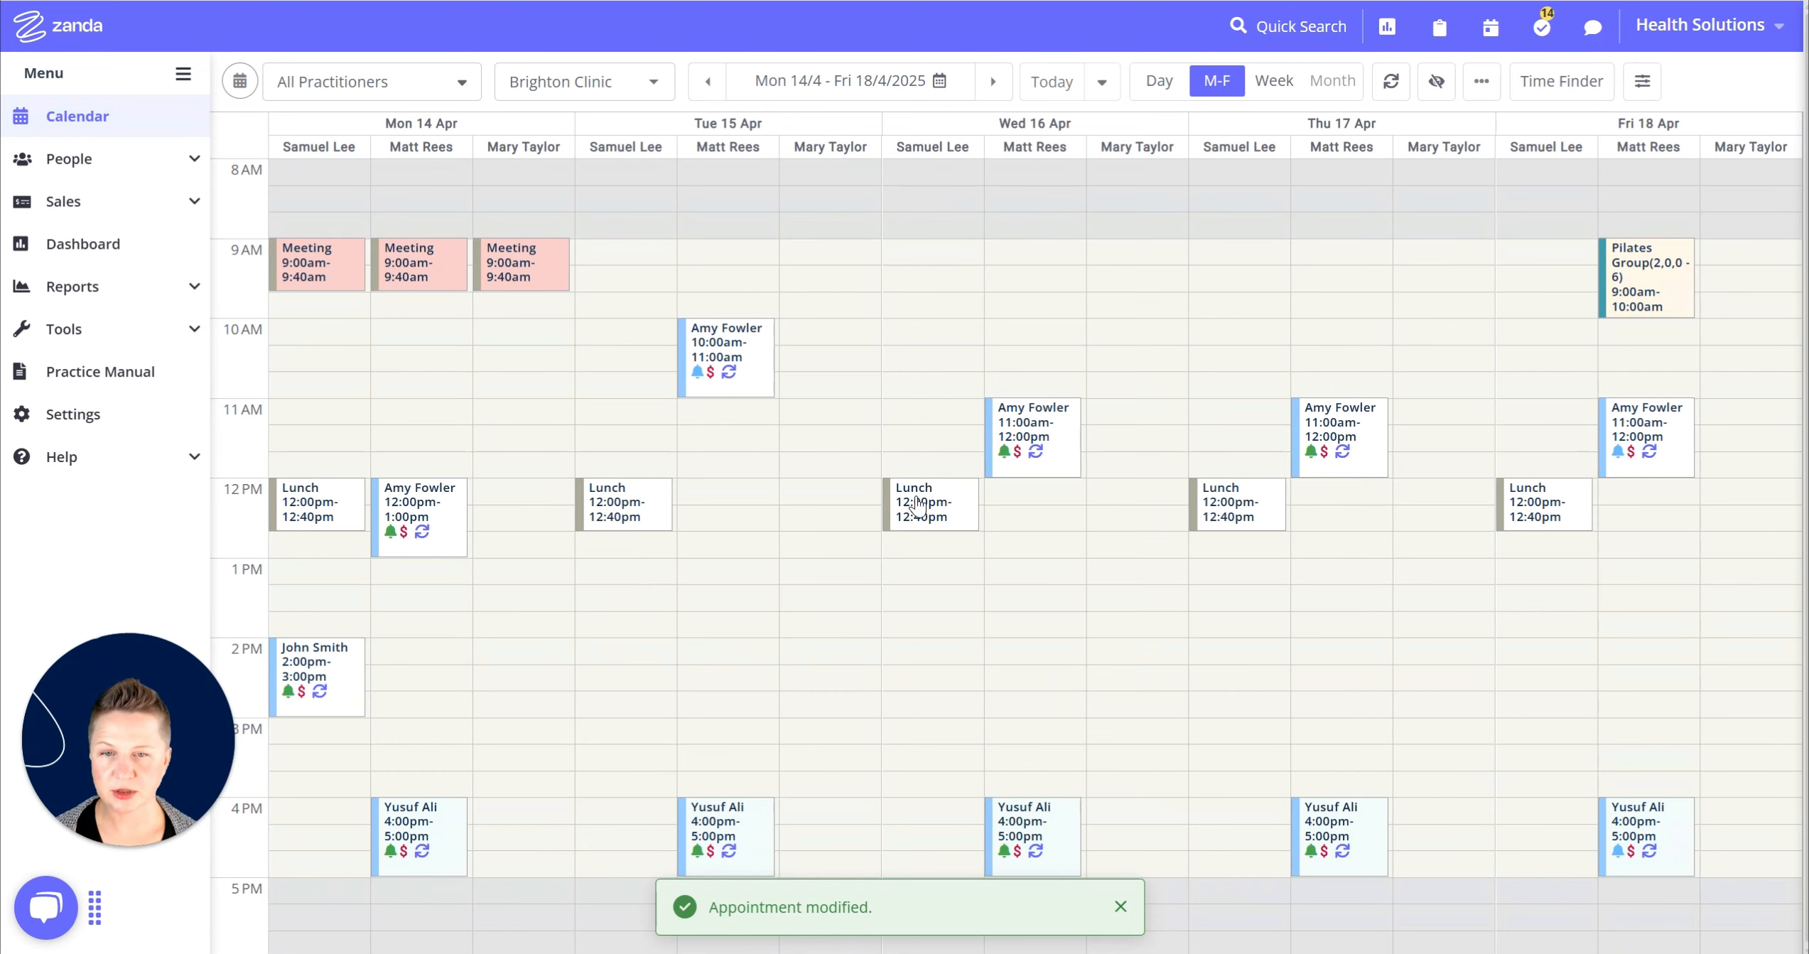
mouse_move(924, 529)
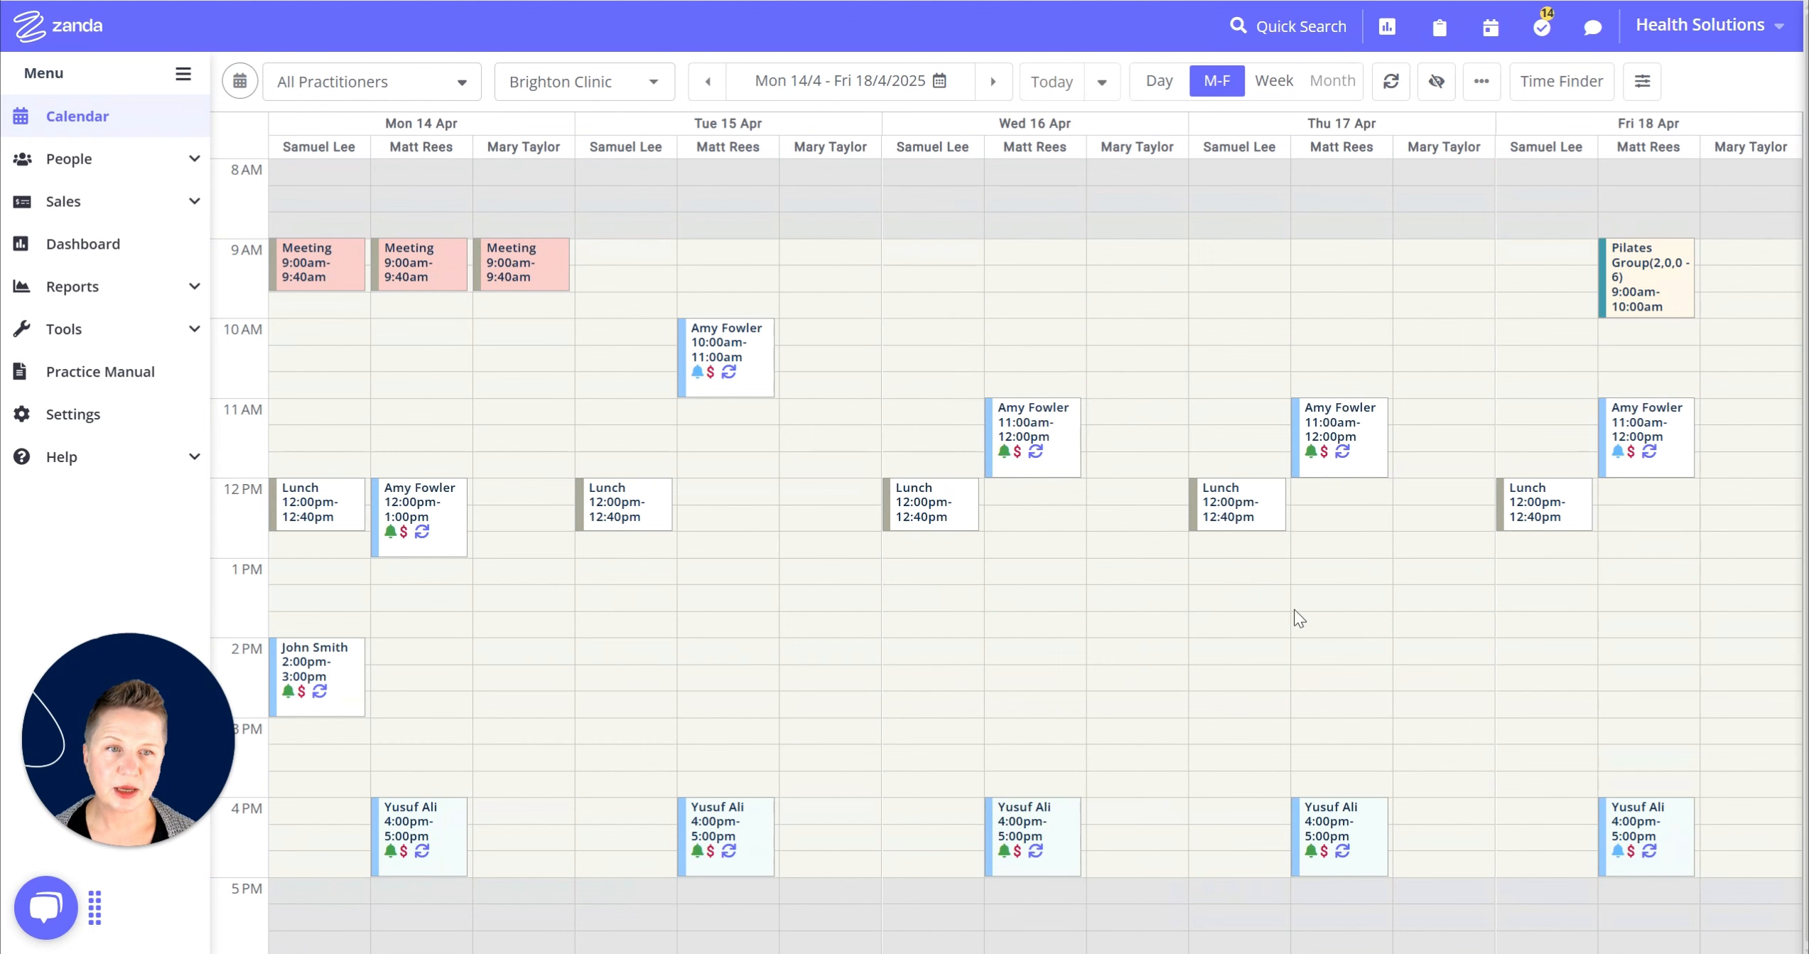
left_click(1648, 306)
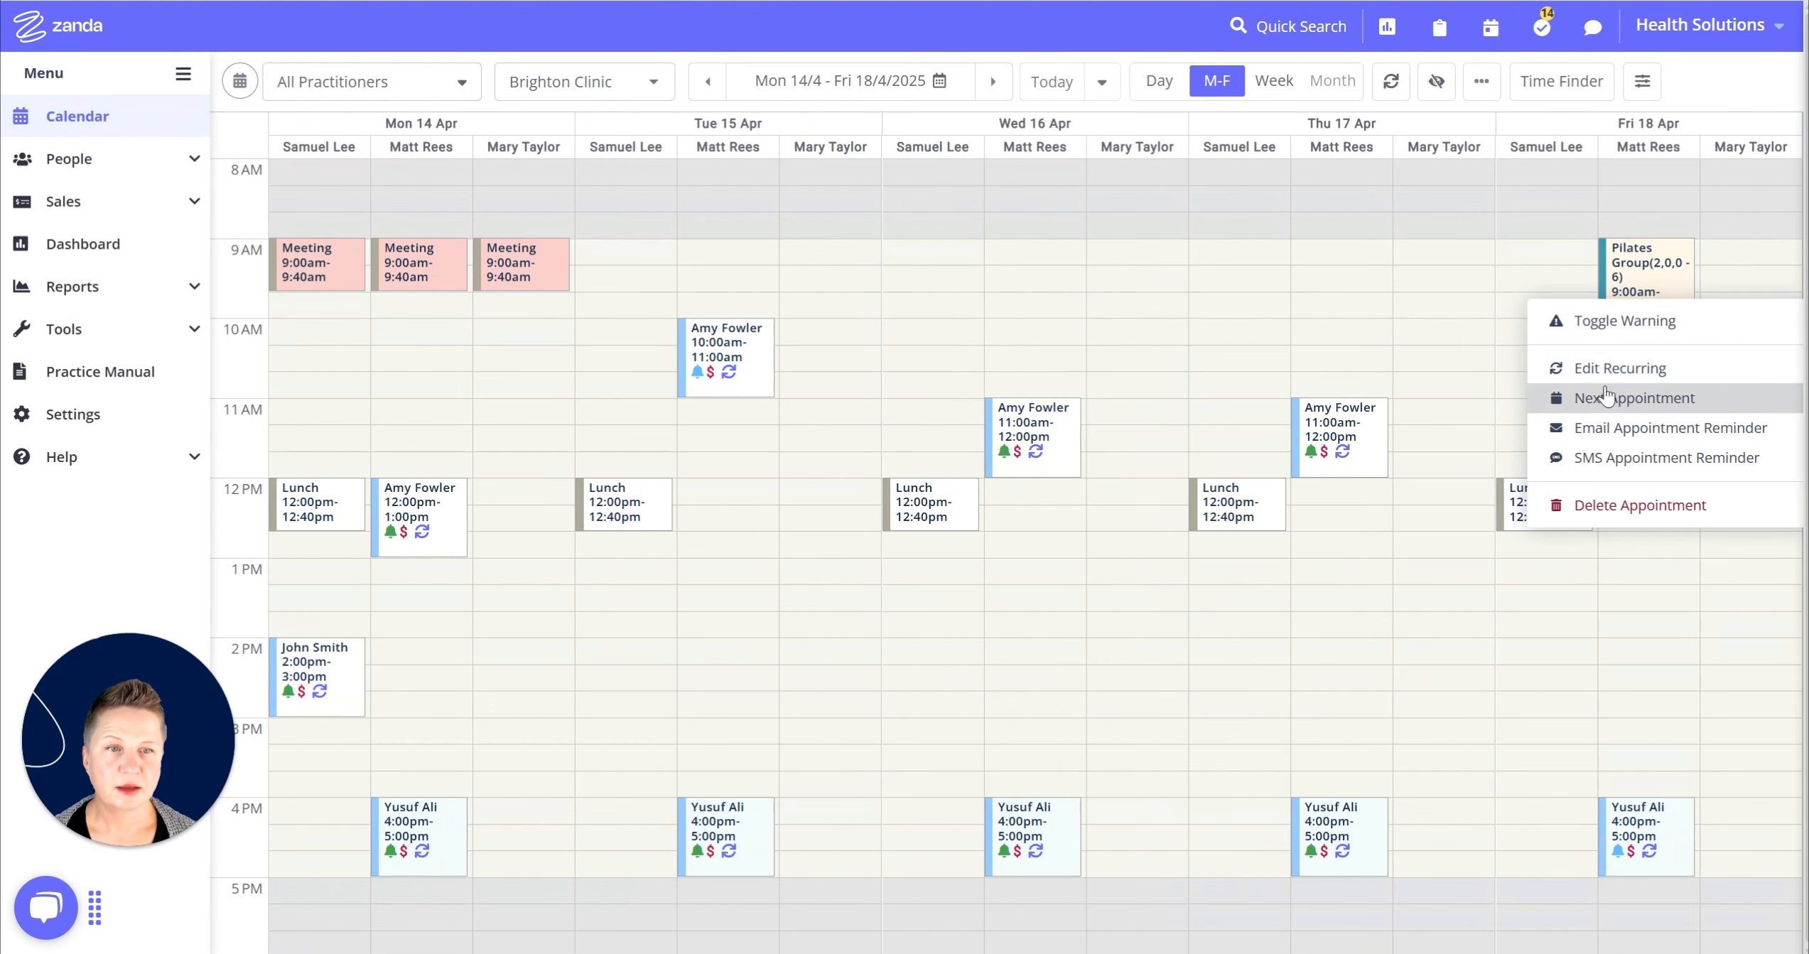
Change the Friday Pilates Group recurrence to end after 15 occurrences instead of 9.
left_click(1602, 364)
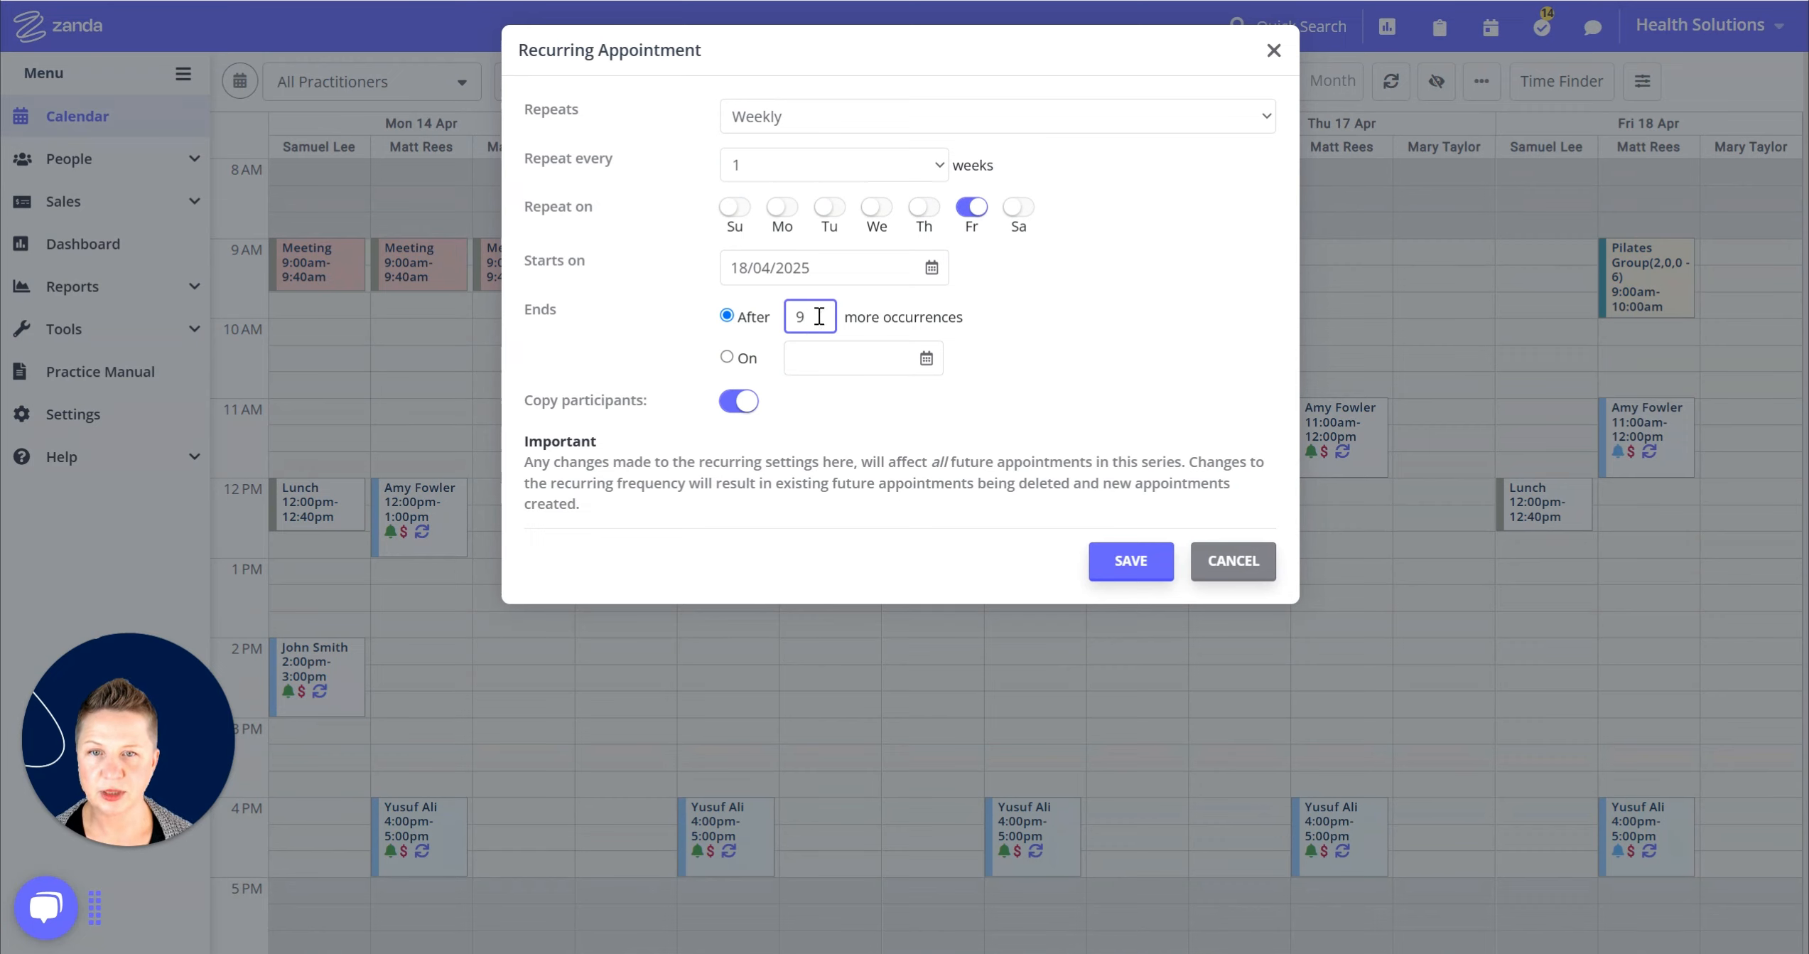
left_click_drag(818, 313, 782, 317)
type("15")
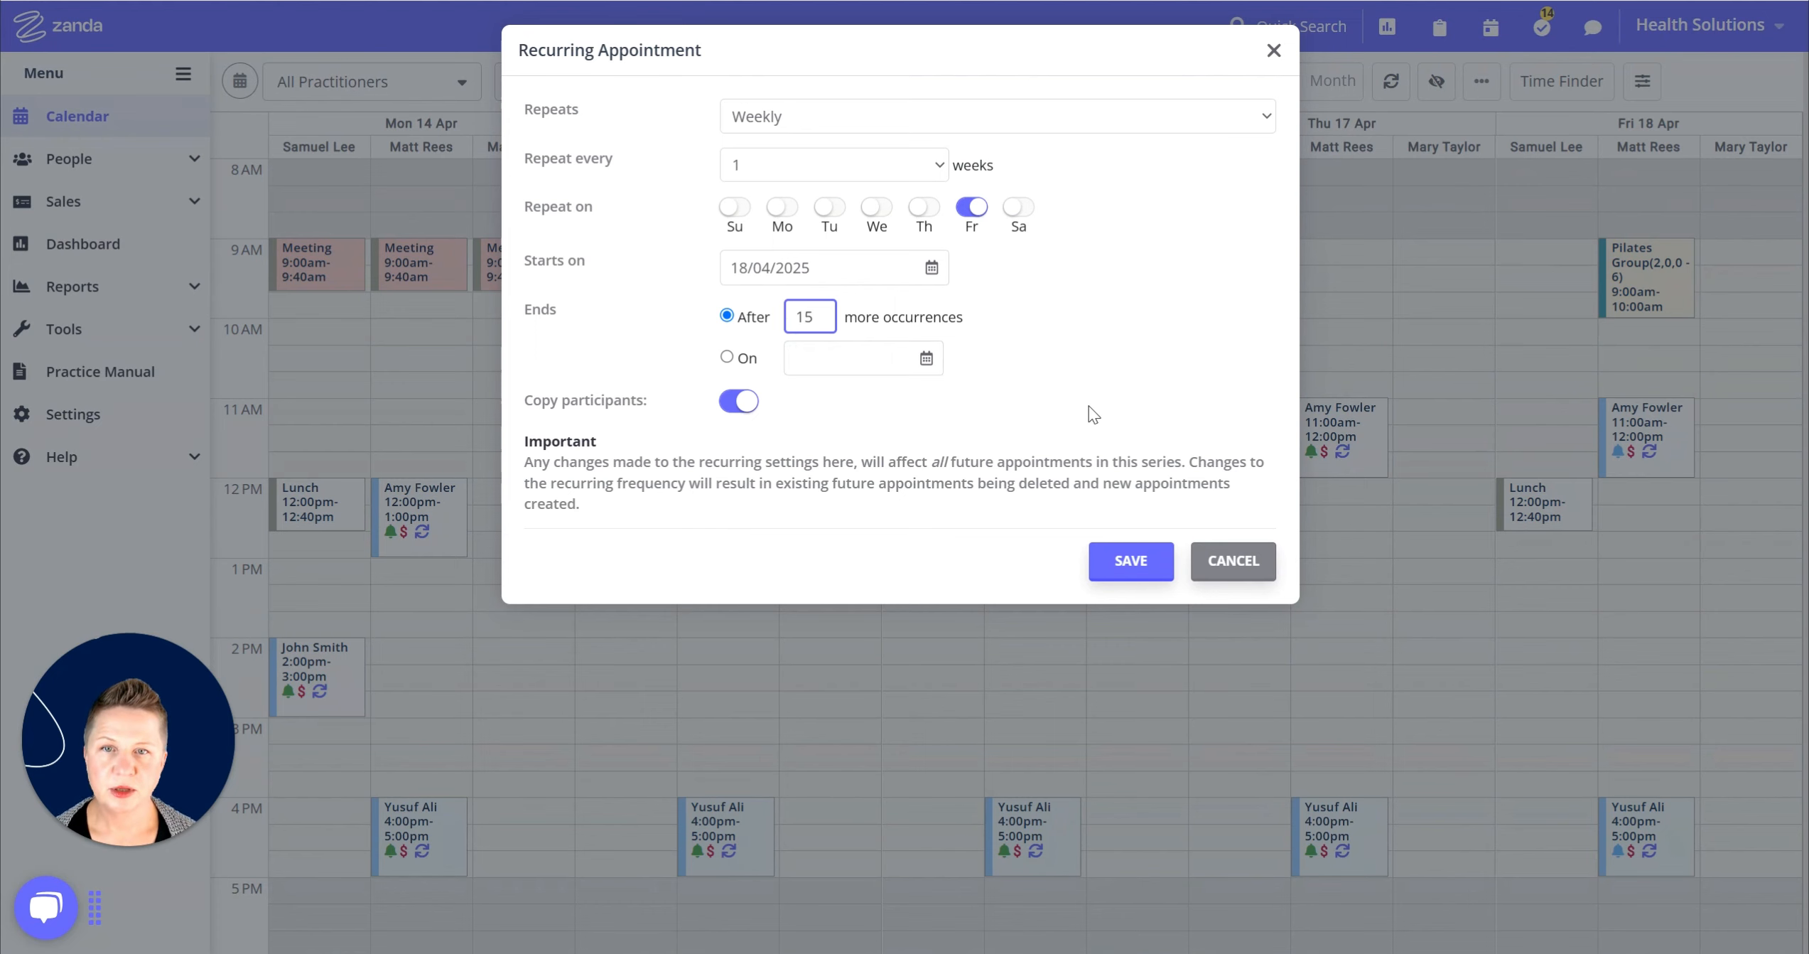
left_click(1139, 561)
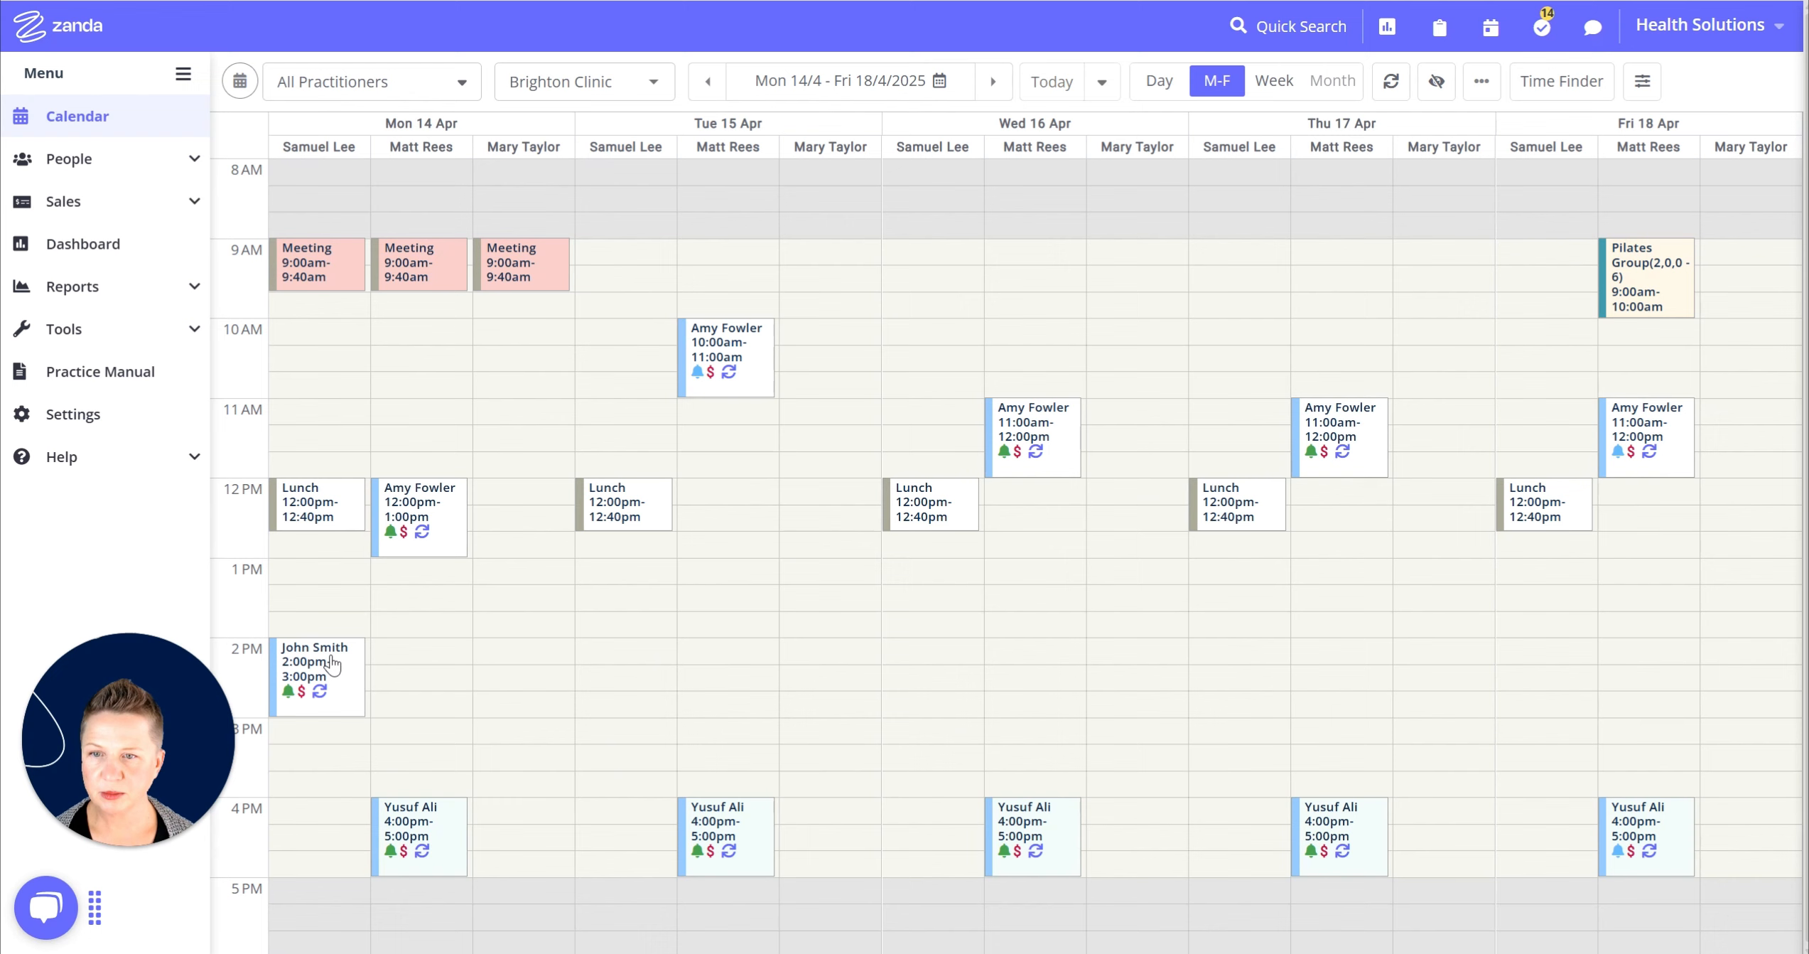
Delete the client's entire Monday 2pm recurring appointment series from the calendar.
mouse_move(313, 676)
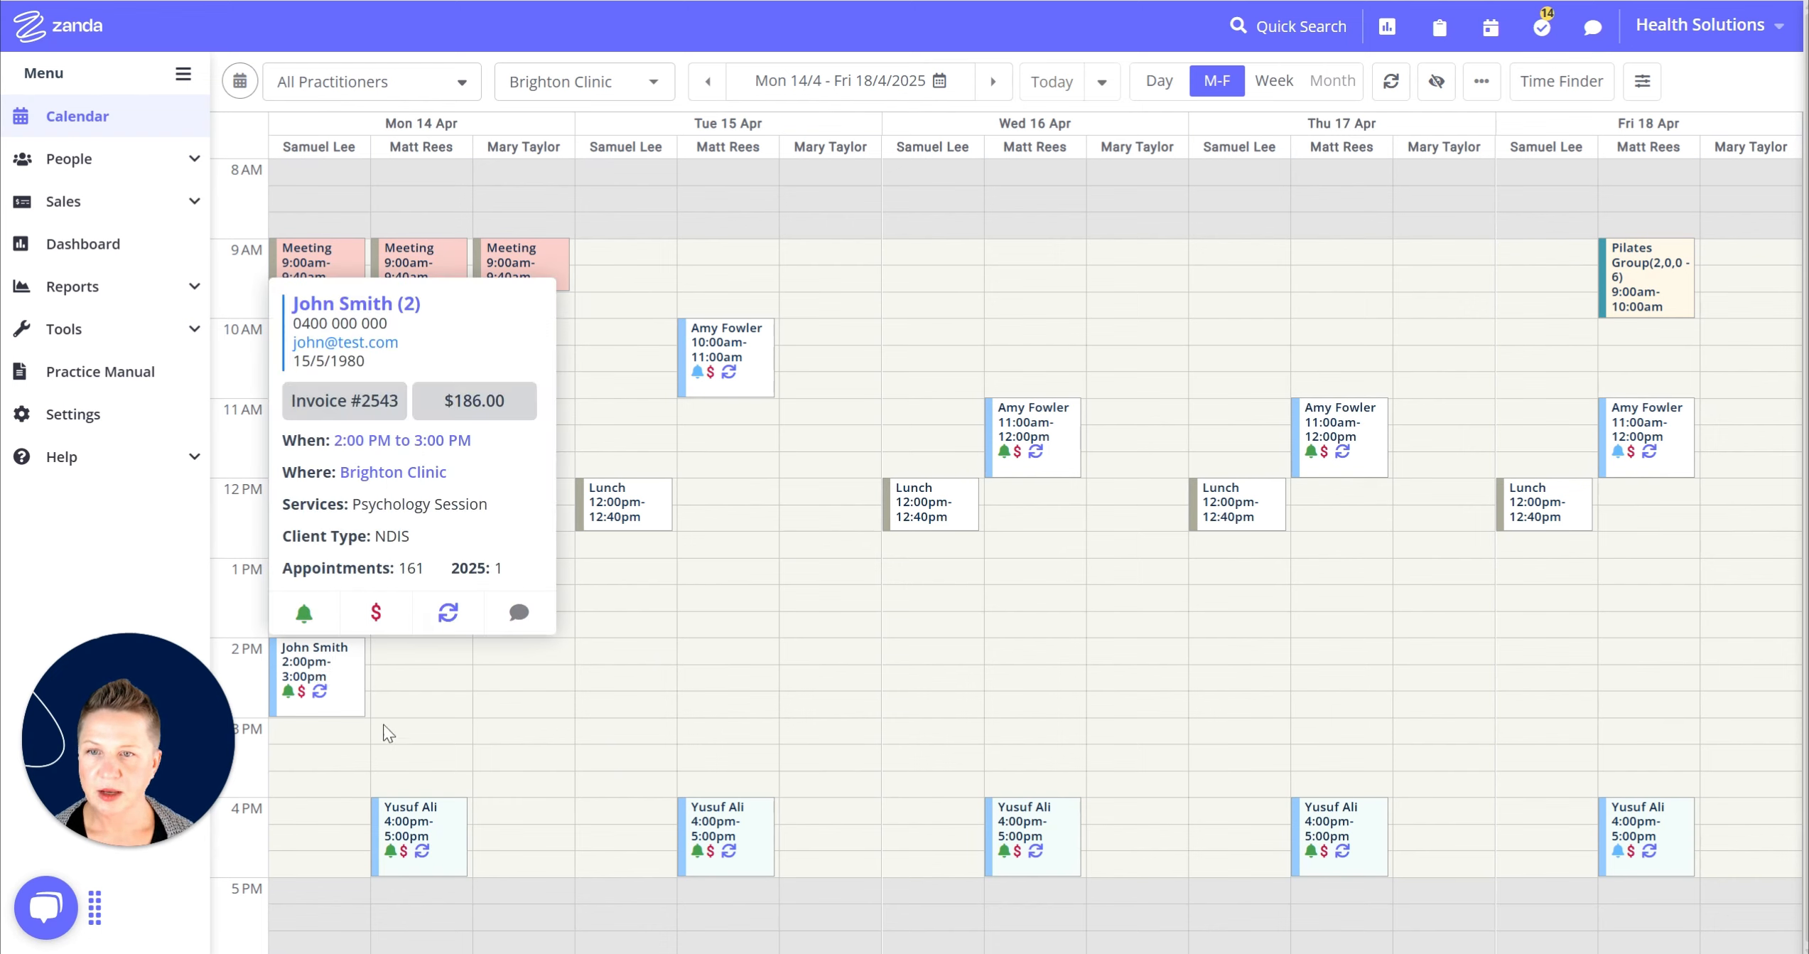
left_click(331, 695)
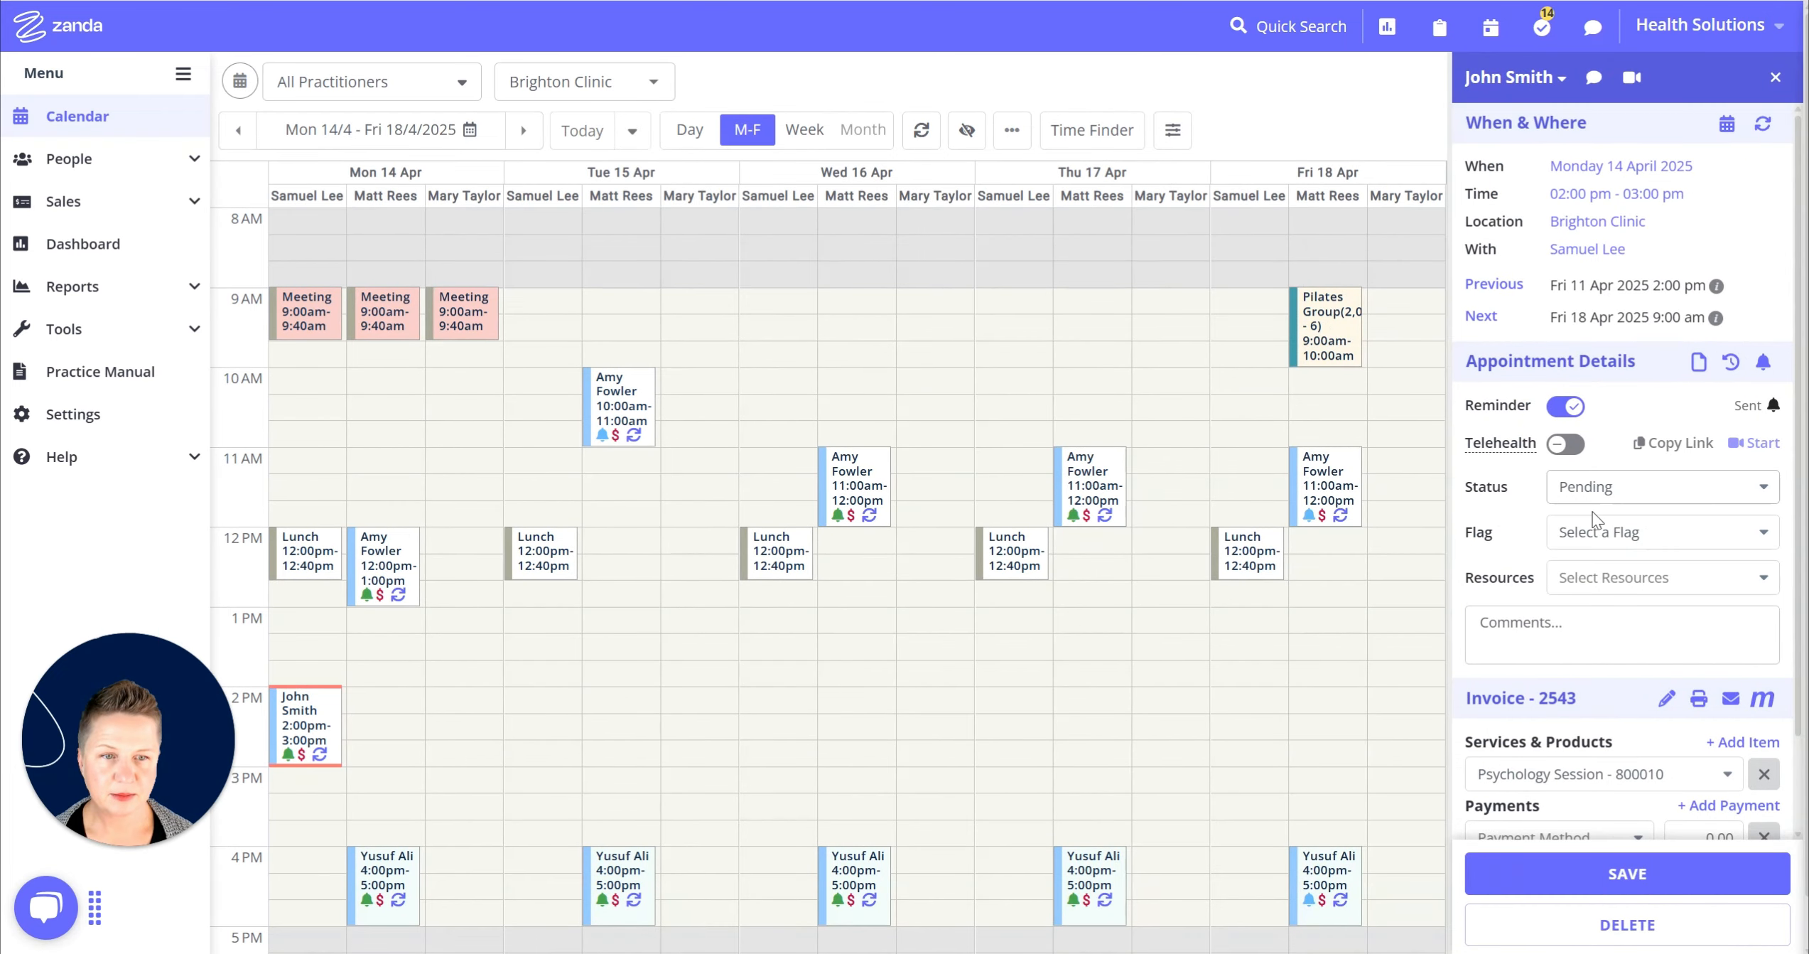
scroll(1605, 548, "down", 2)
scroll(1605, 548, "down", 1)
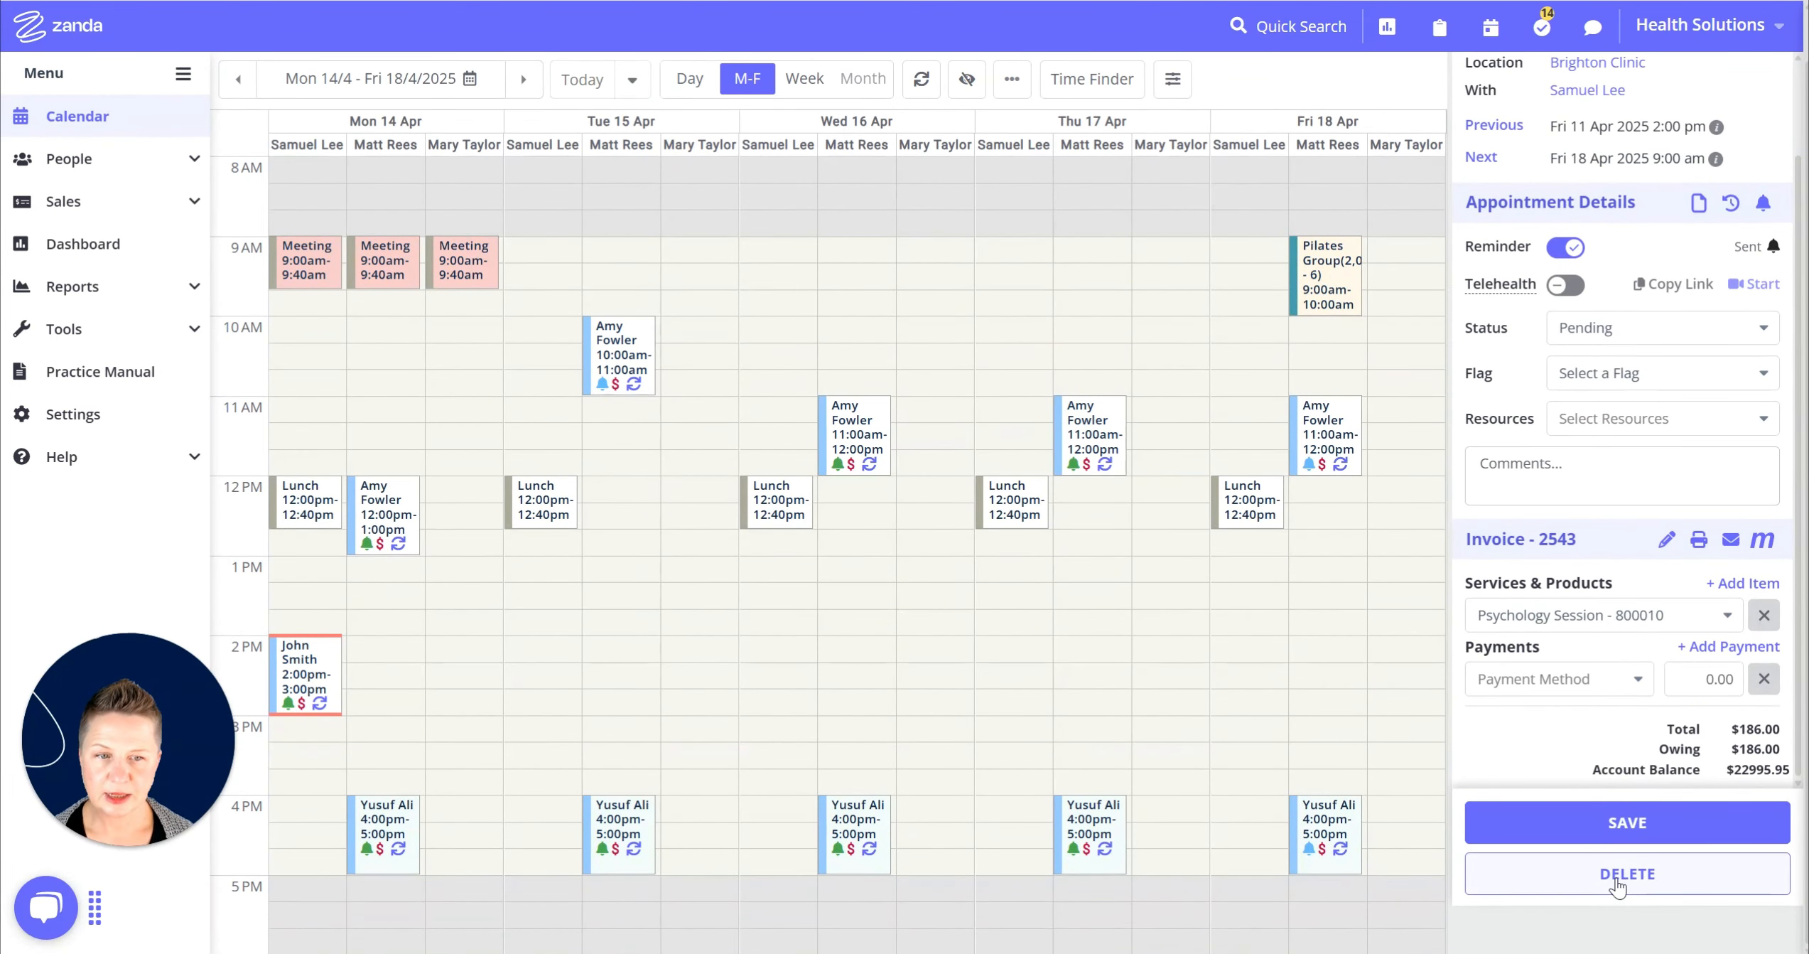
right_click(292, 668)
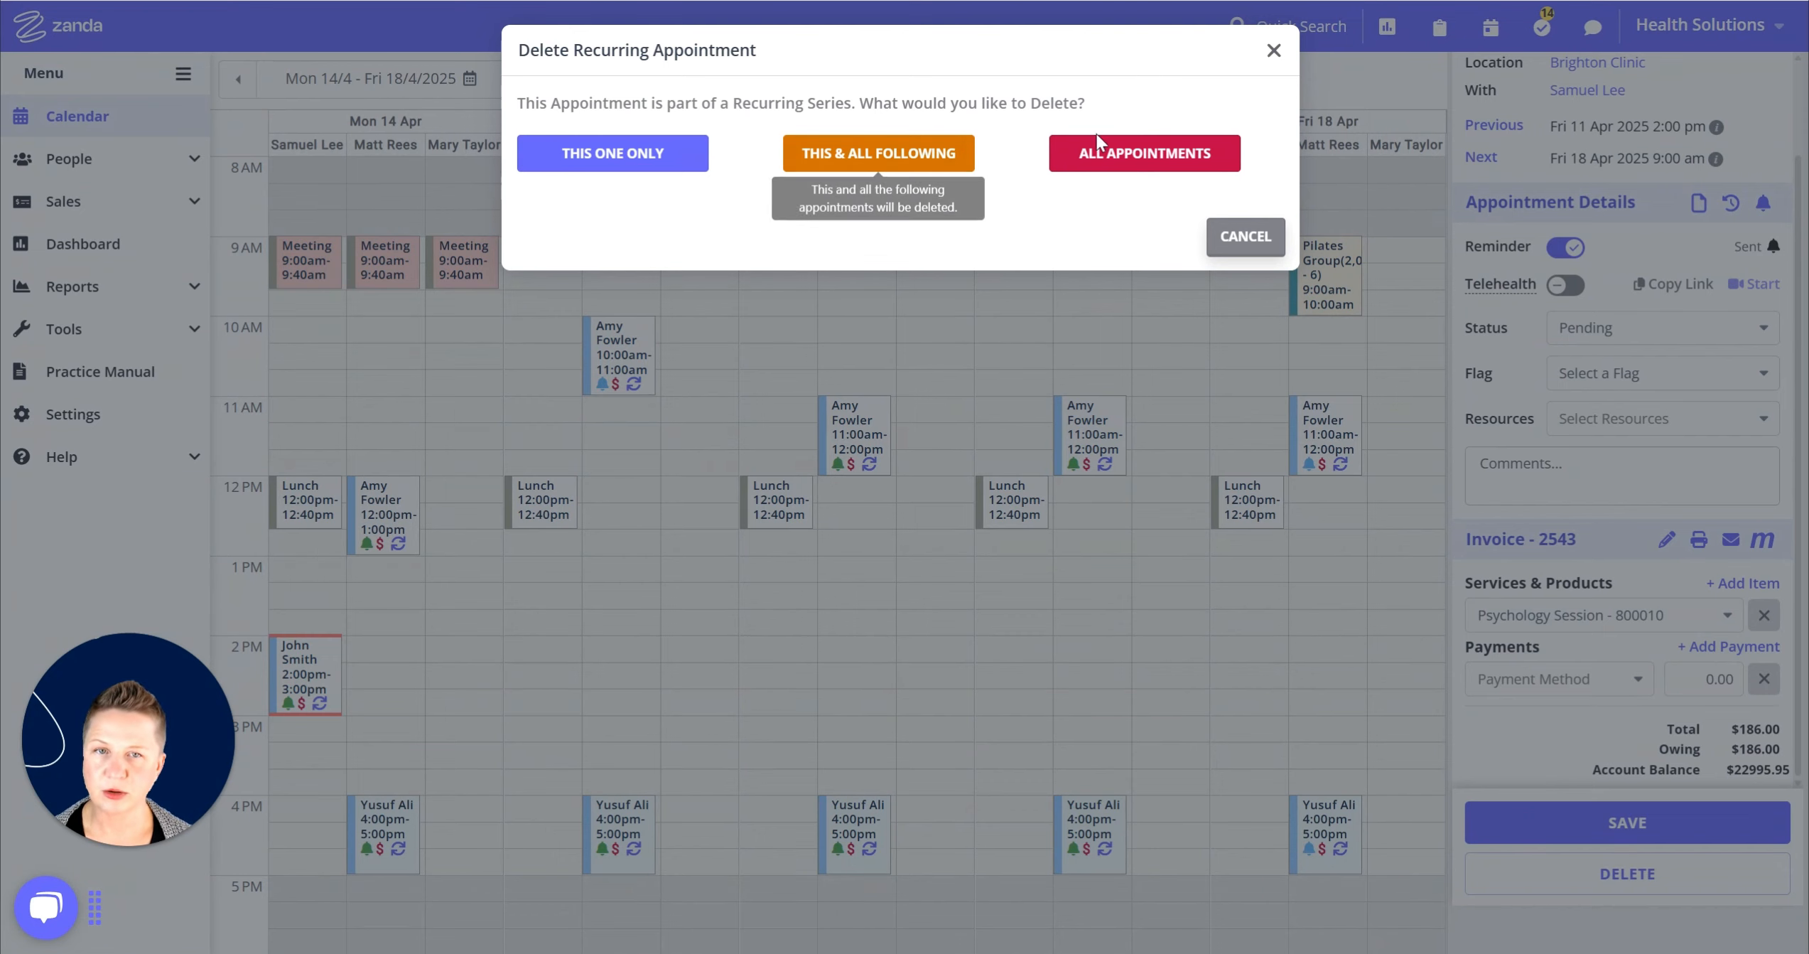
left_click(899, 163)
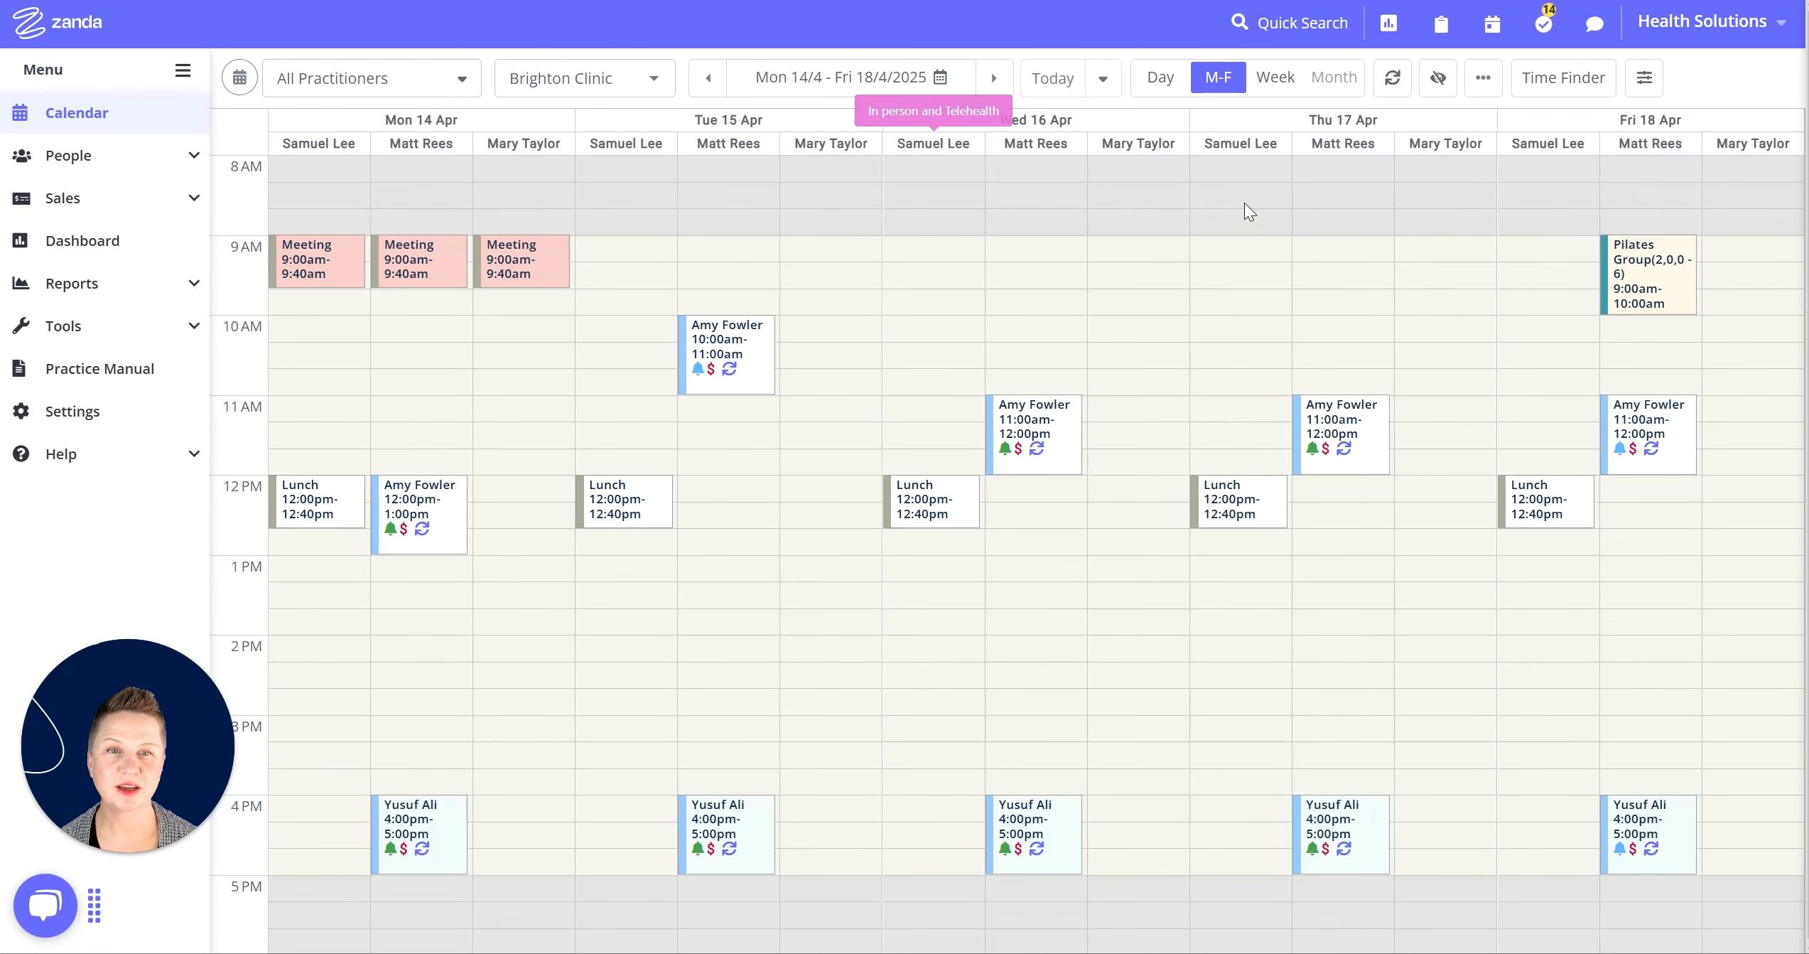
left_click(1305, 22)
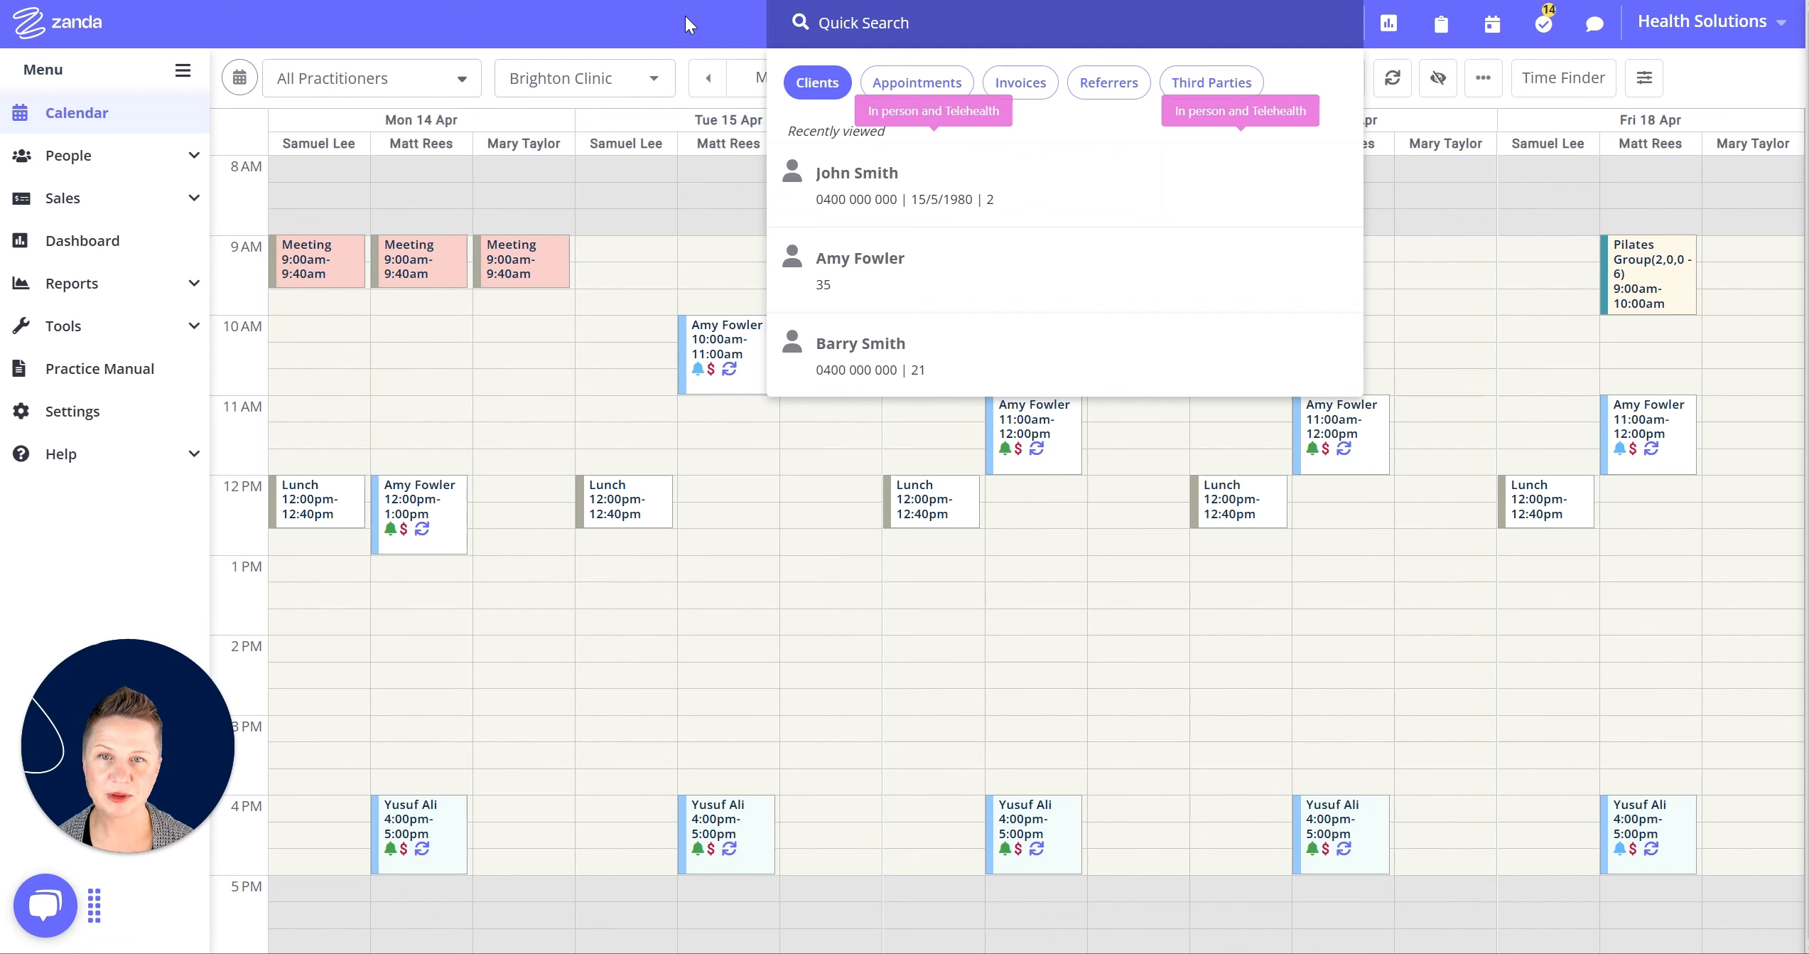
Quick-search 'j', open the client's profile and show their Appointments list.
type("j")
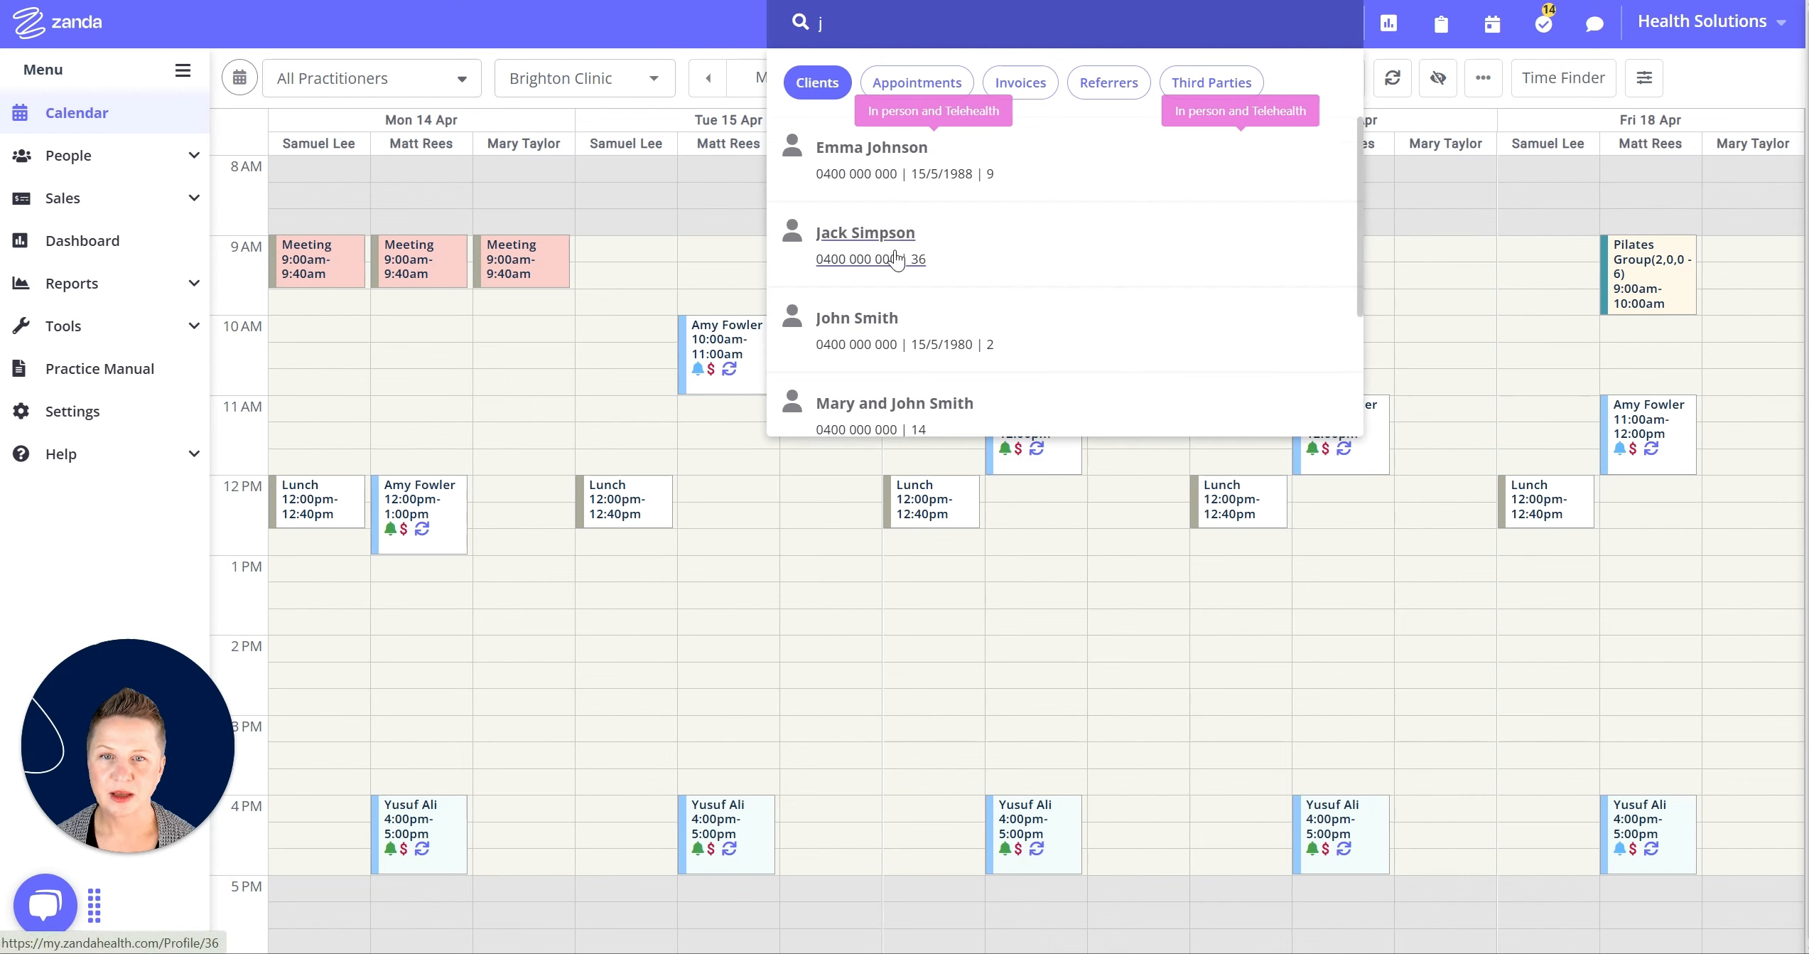
left_click(867, 324)
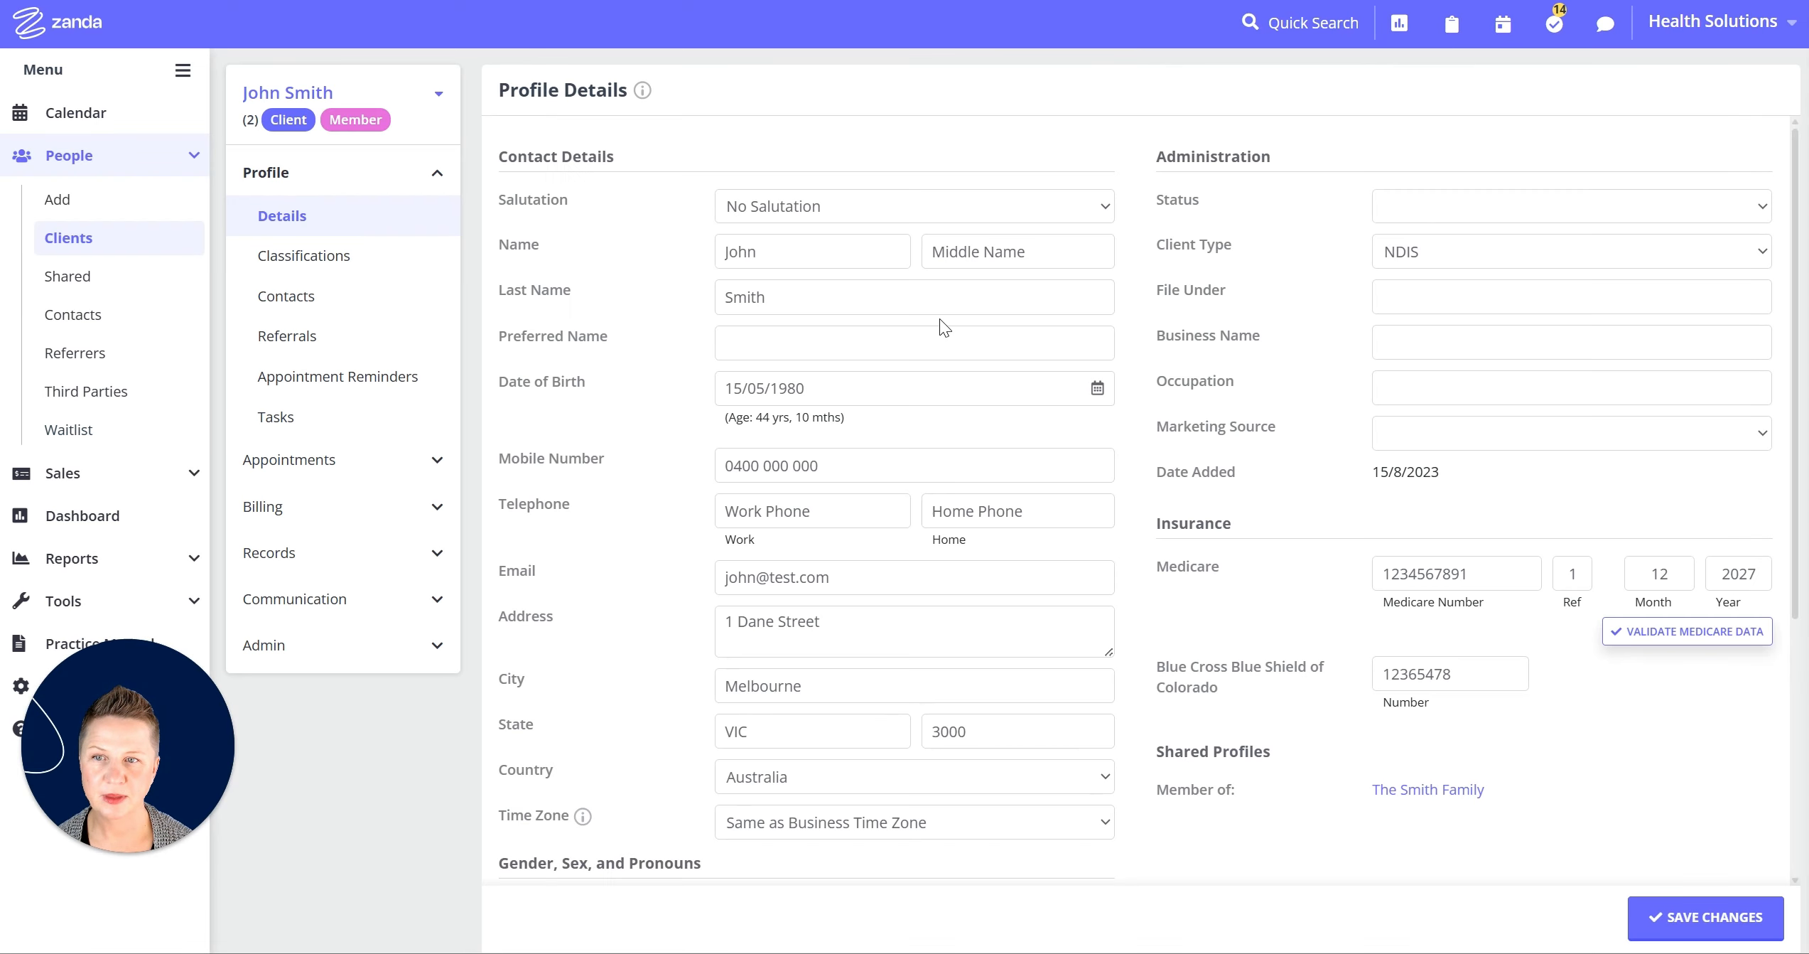
left_click(381, 469)
left_click(335, 499)
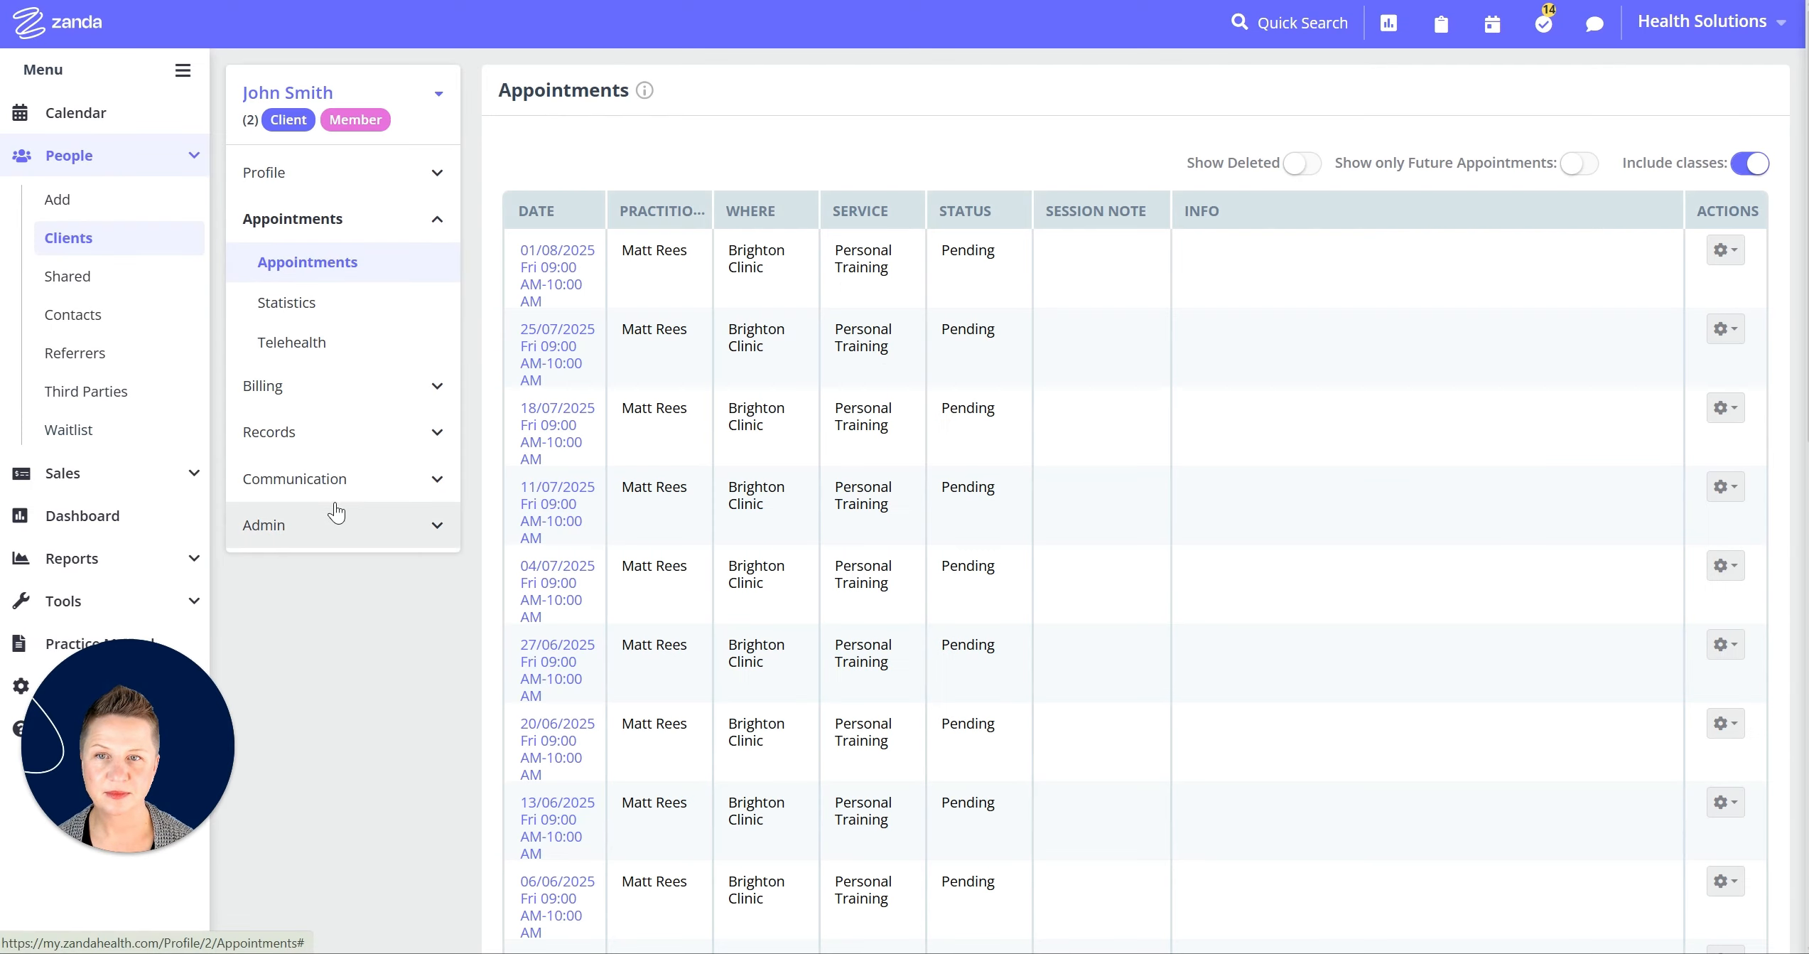
Include deleted appointments in the client's list and page through to page 4.
left_click(1308, 164)
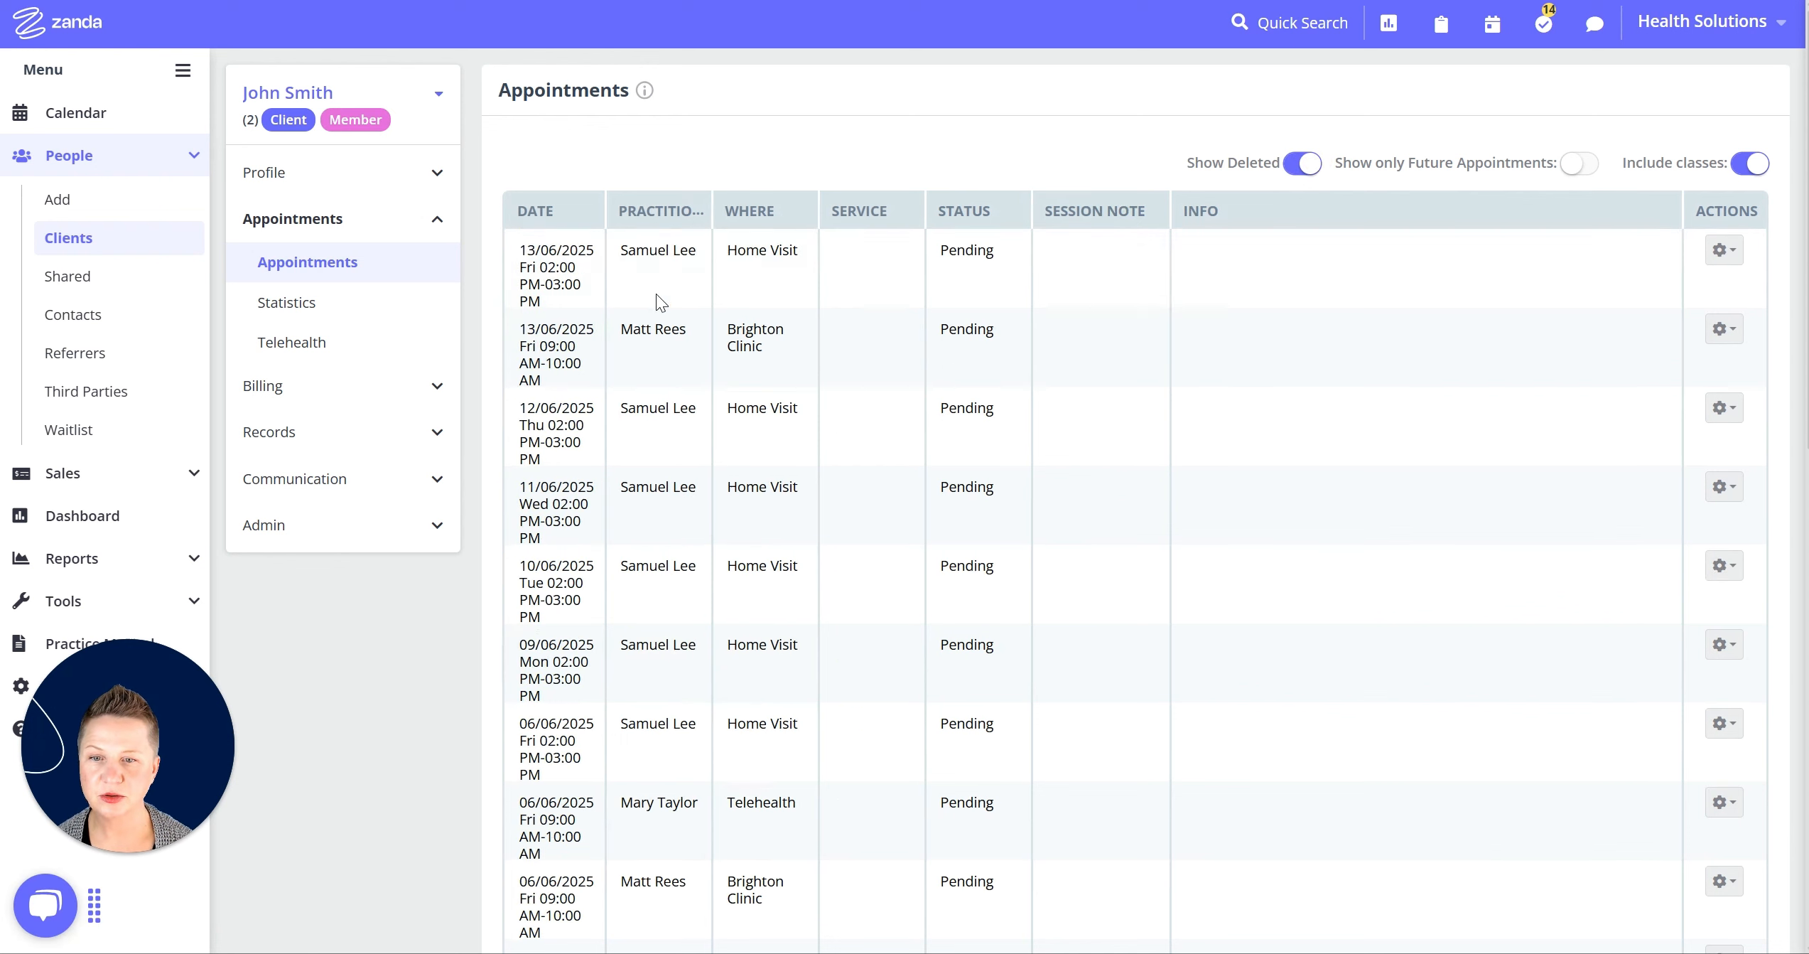
scroll(667, 345, "down", 2)
scroll(666, 345, "down", 10)
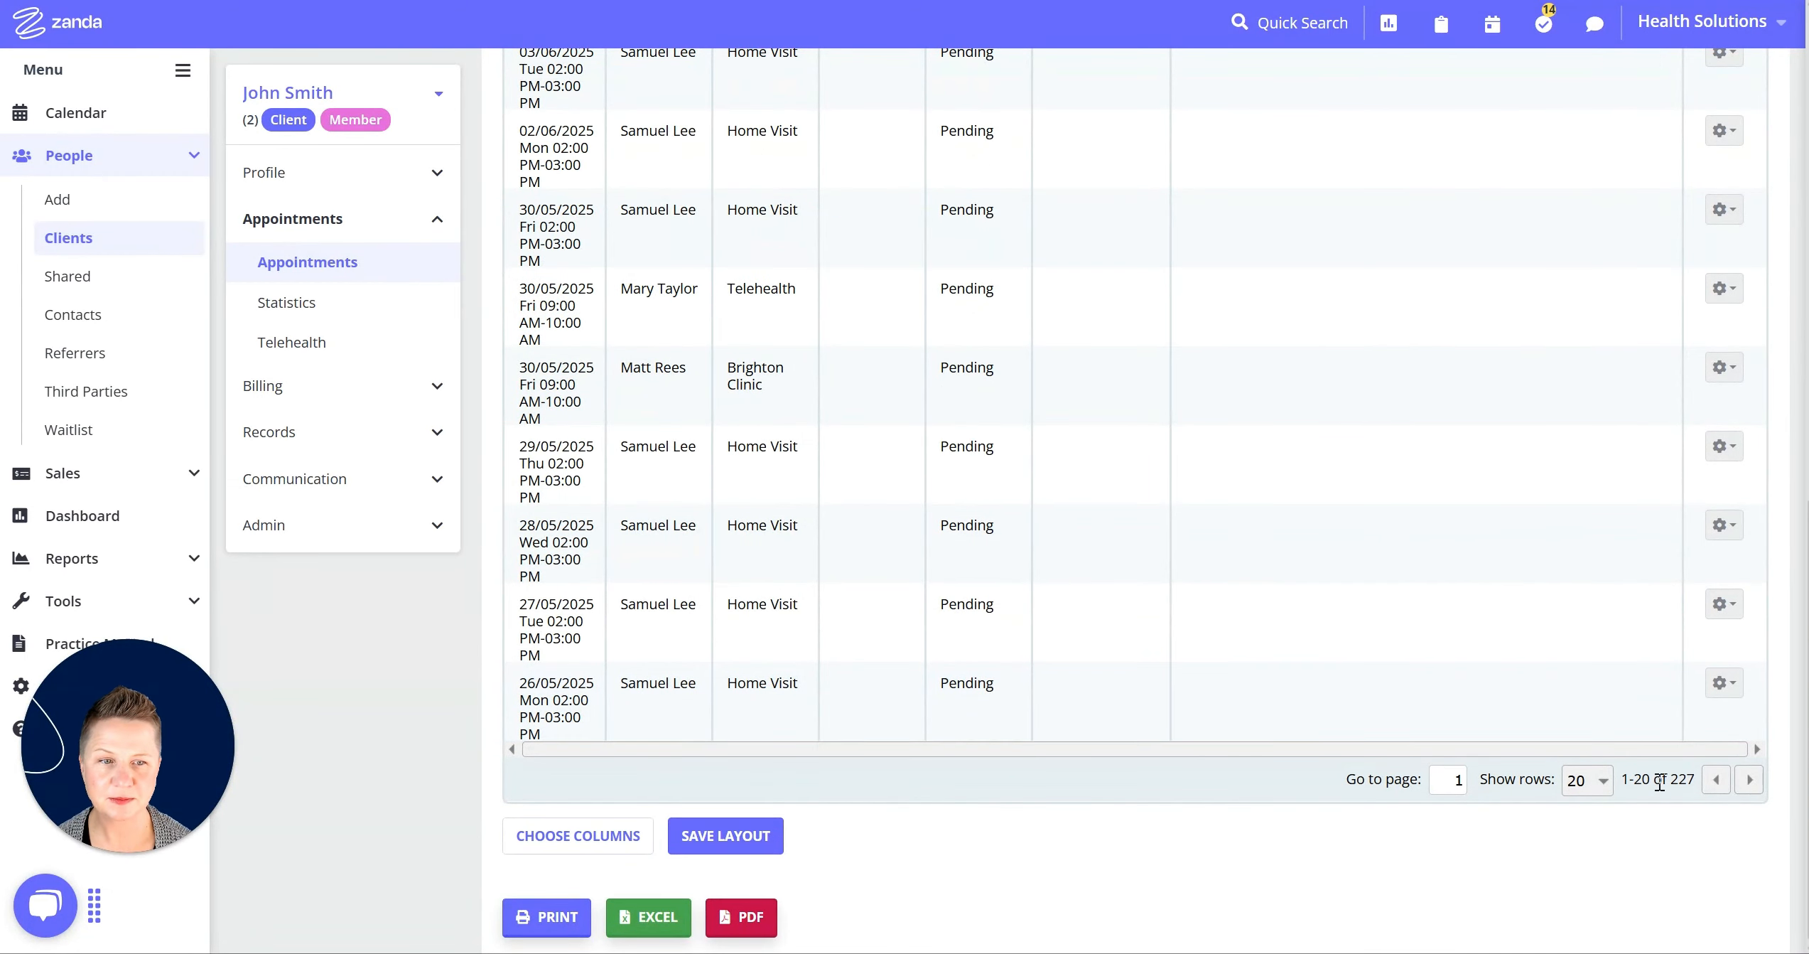
left_click(1748, 780)
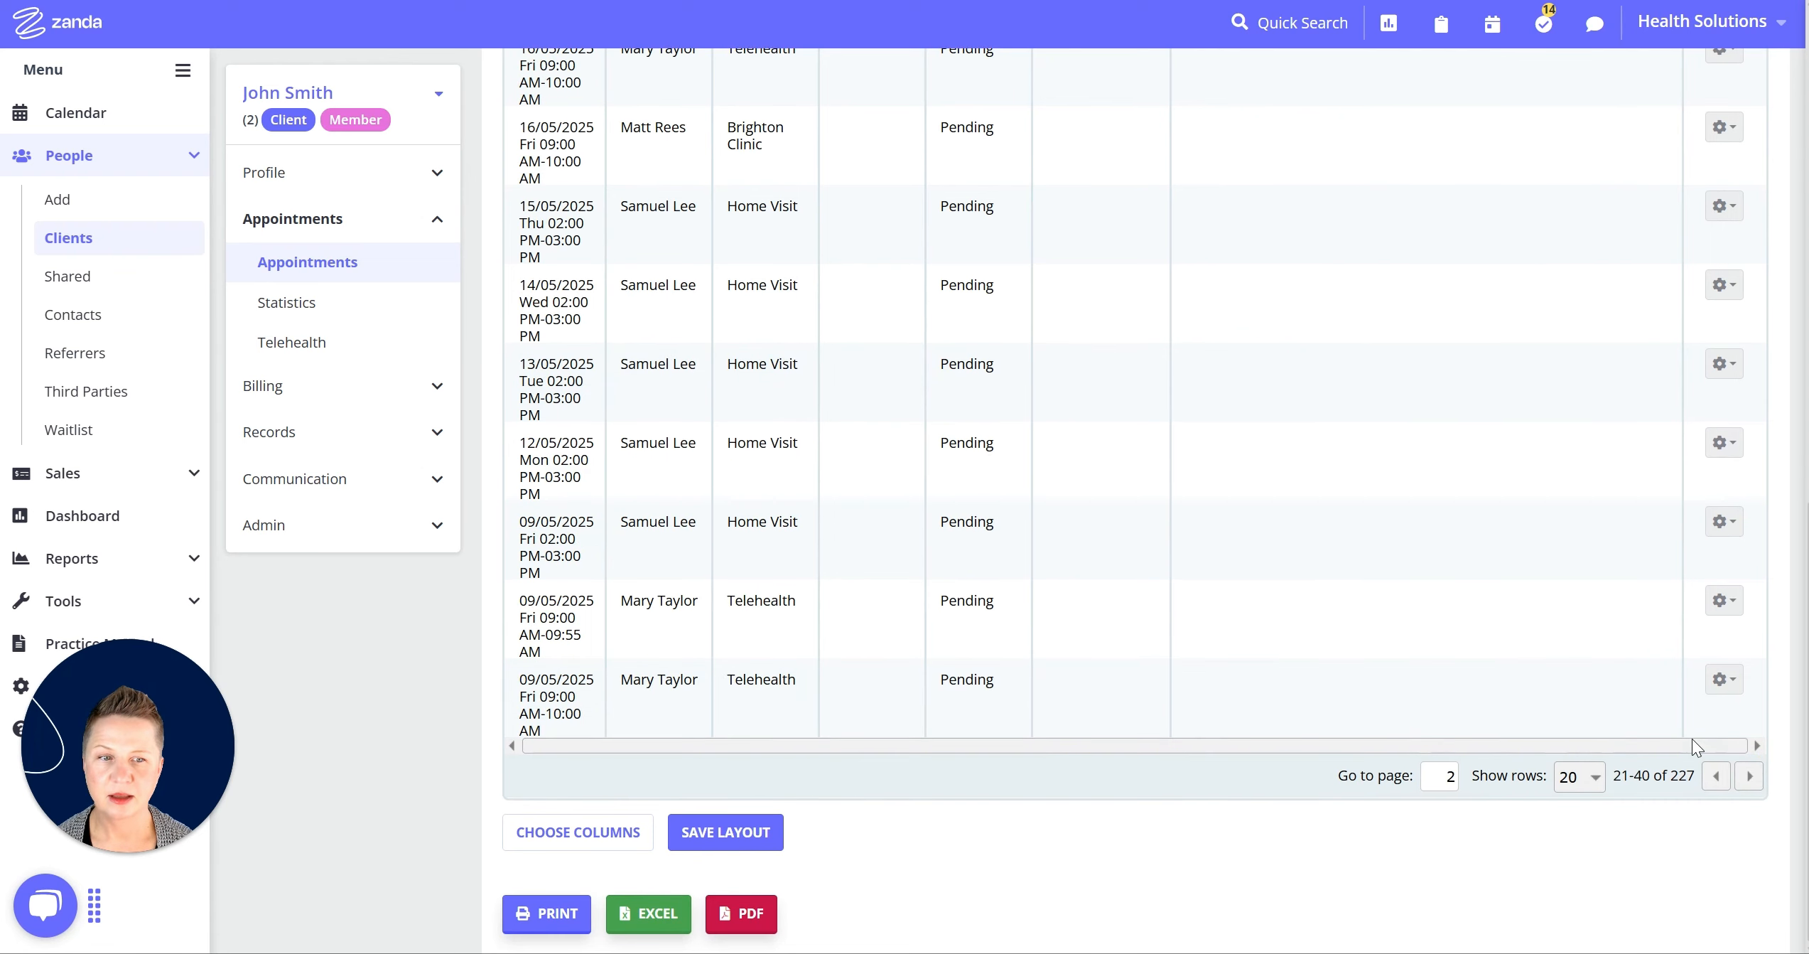
left_click(1760, 785)
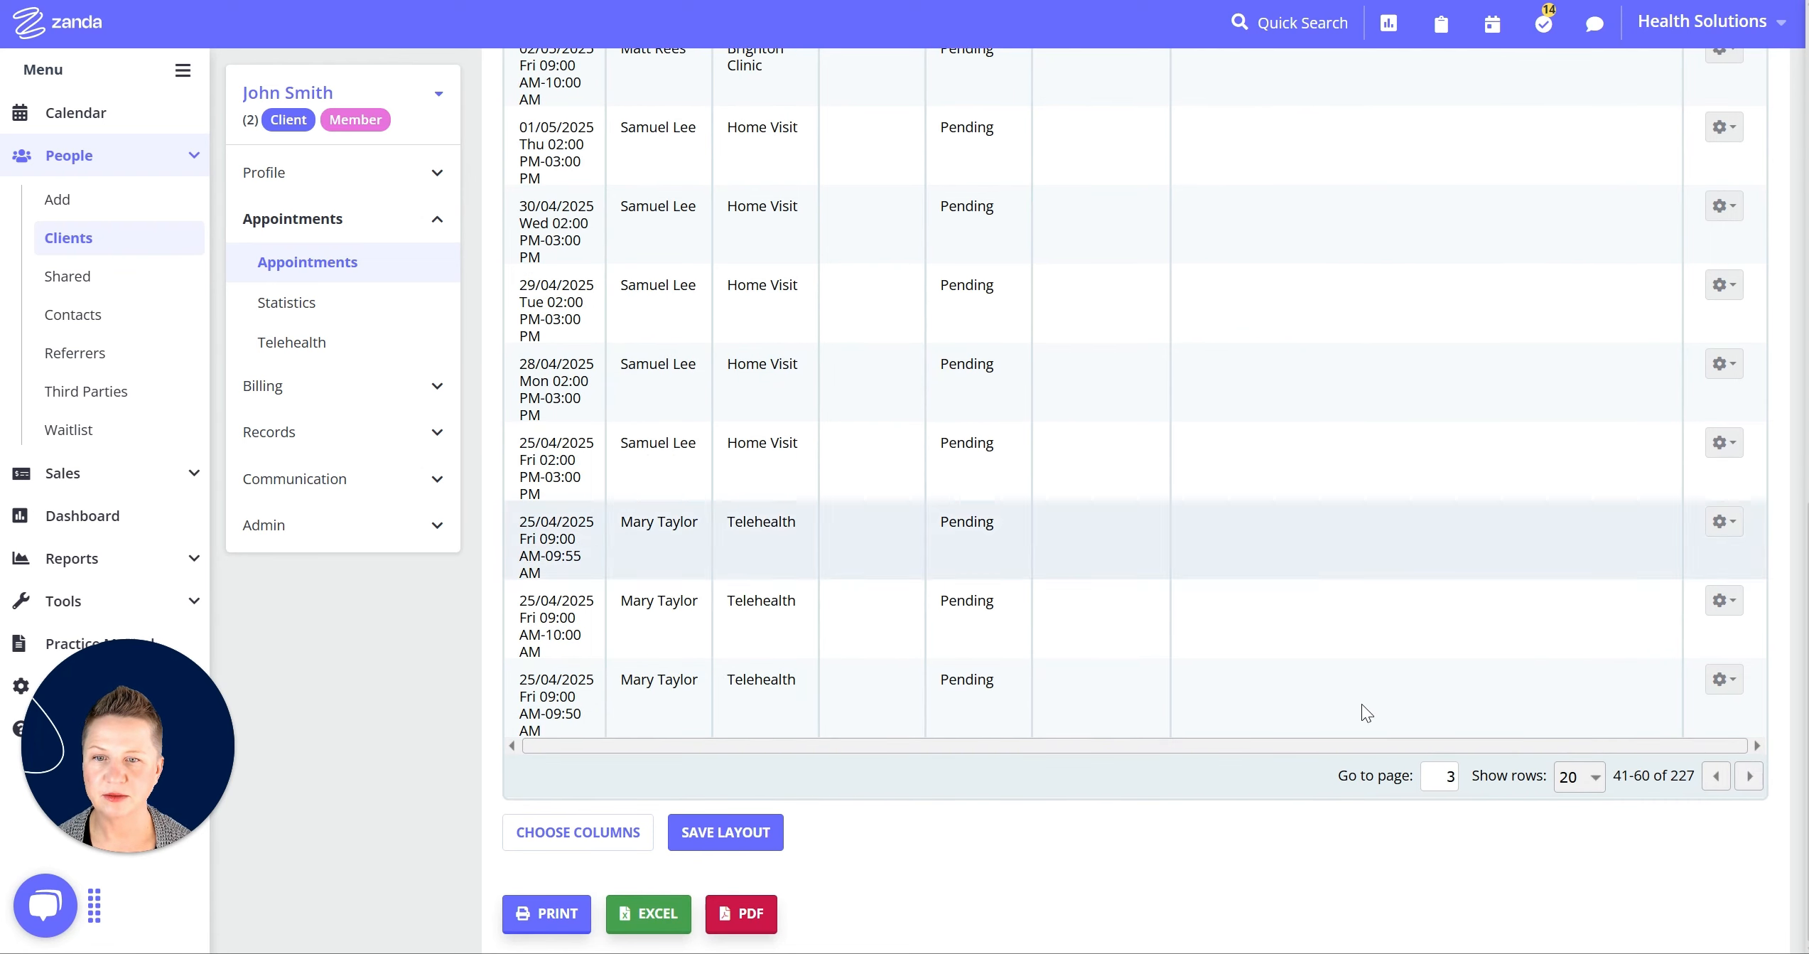
left_click(1746, 782)
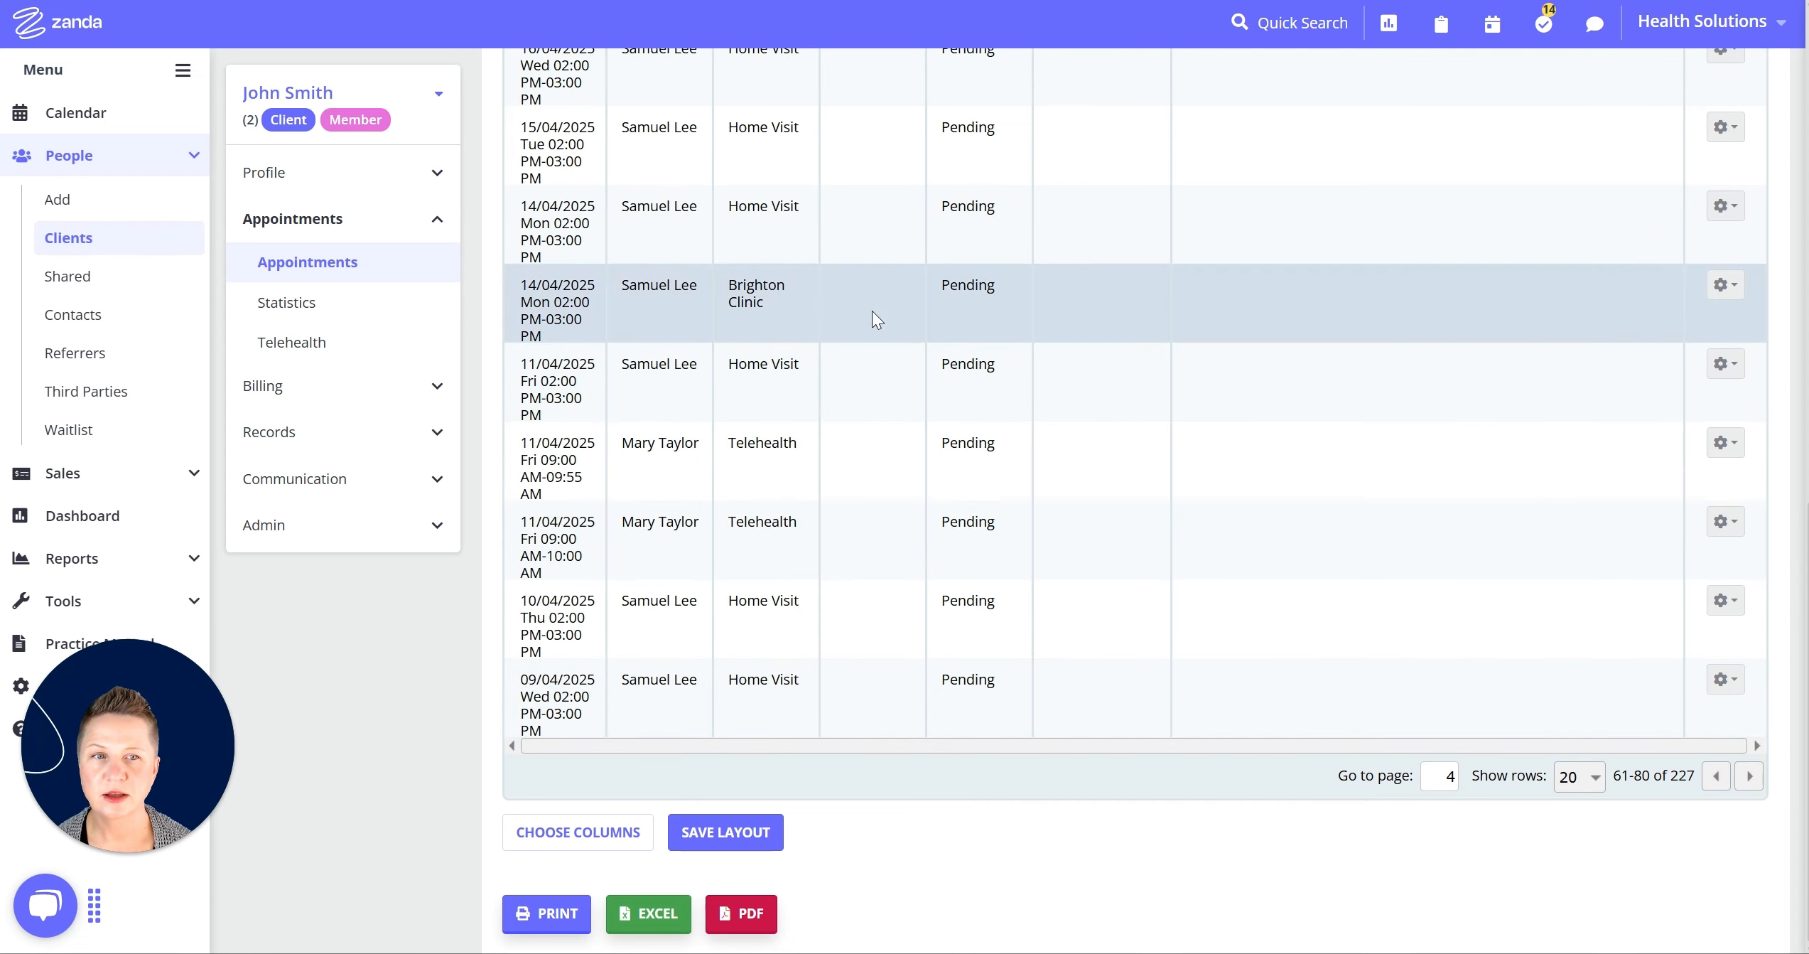
Restore the deleted 14/04 Brighton Clinic appointment together with its recurring series.
left_click(1723, 290)
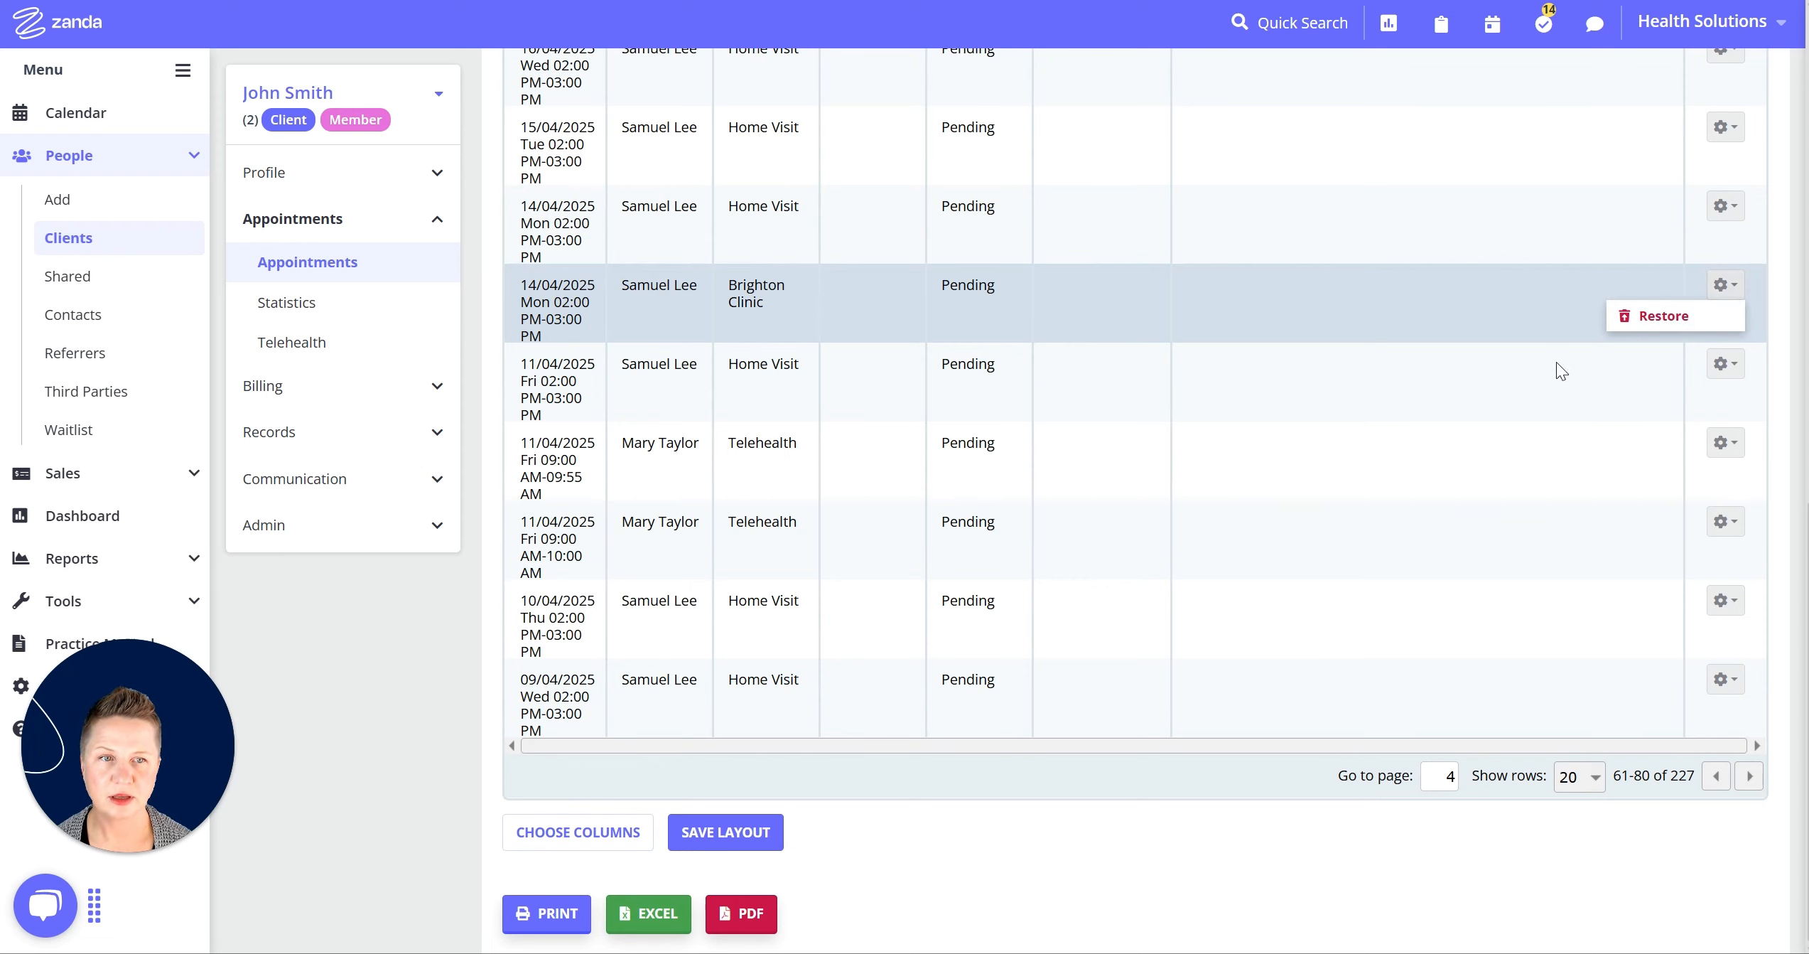
left_click(1674, 319)
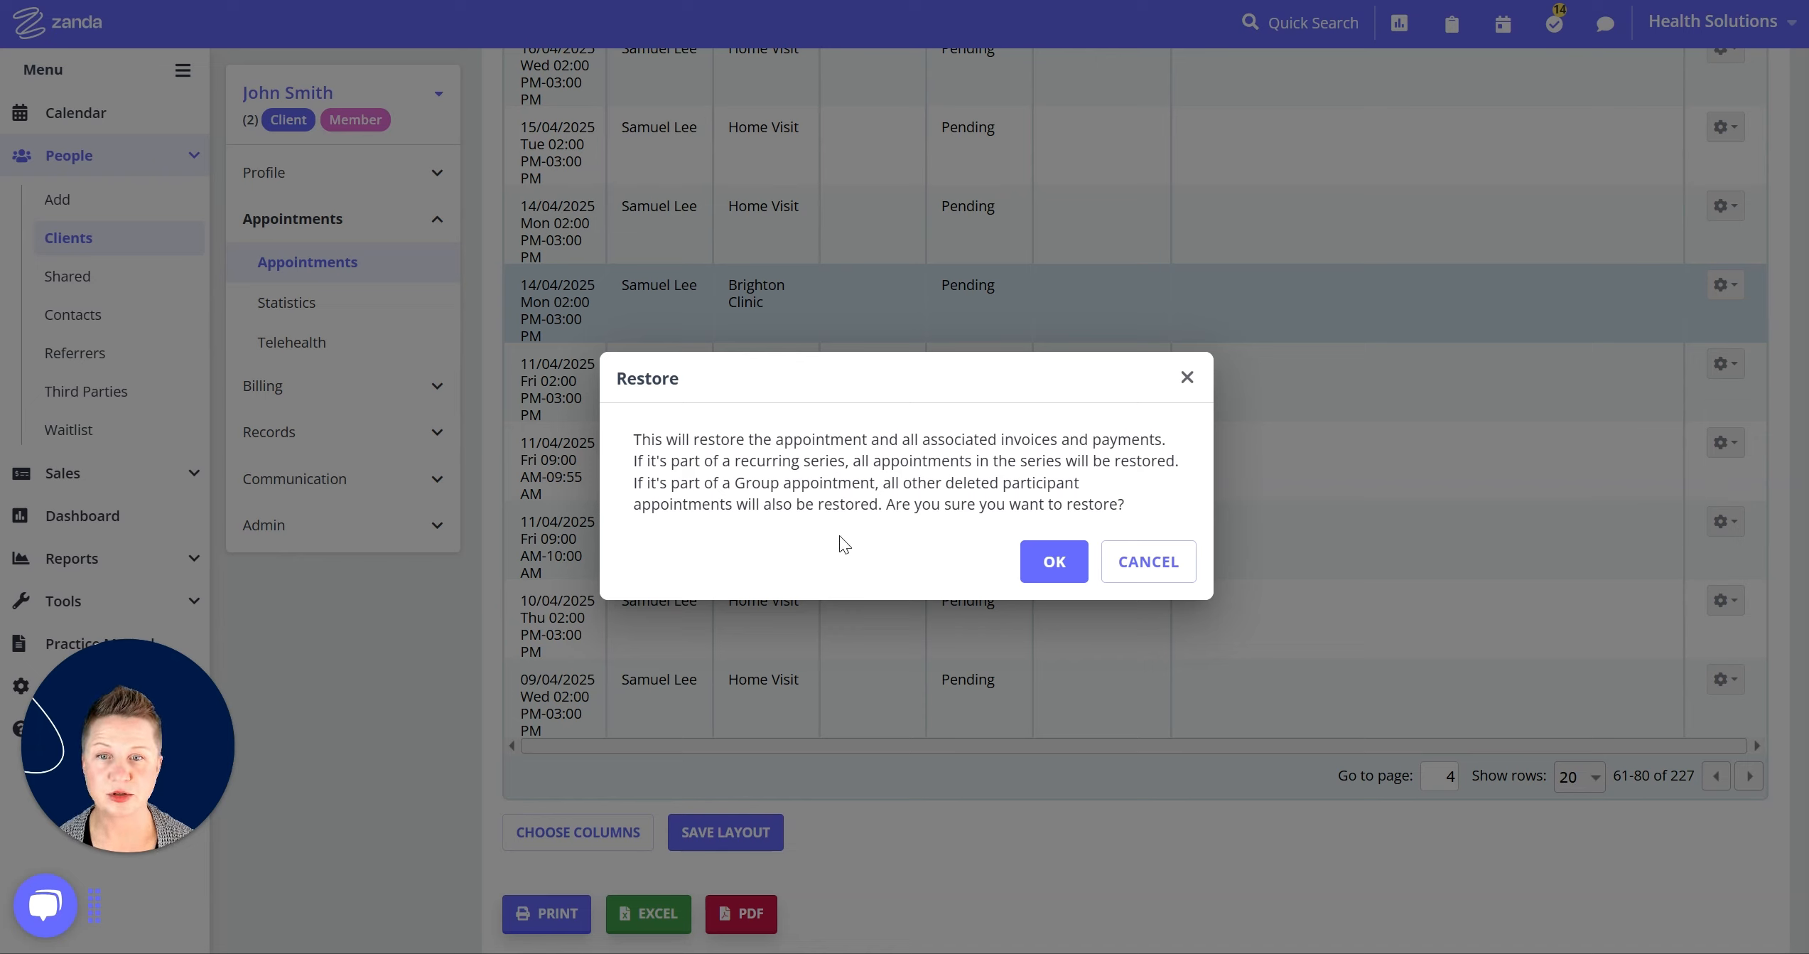
left_click(1044, 563)
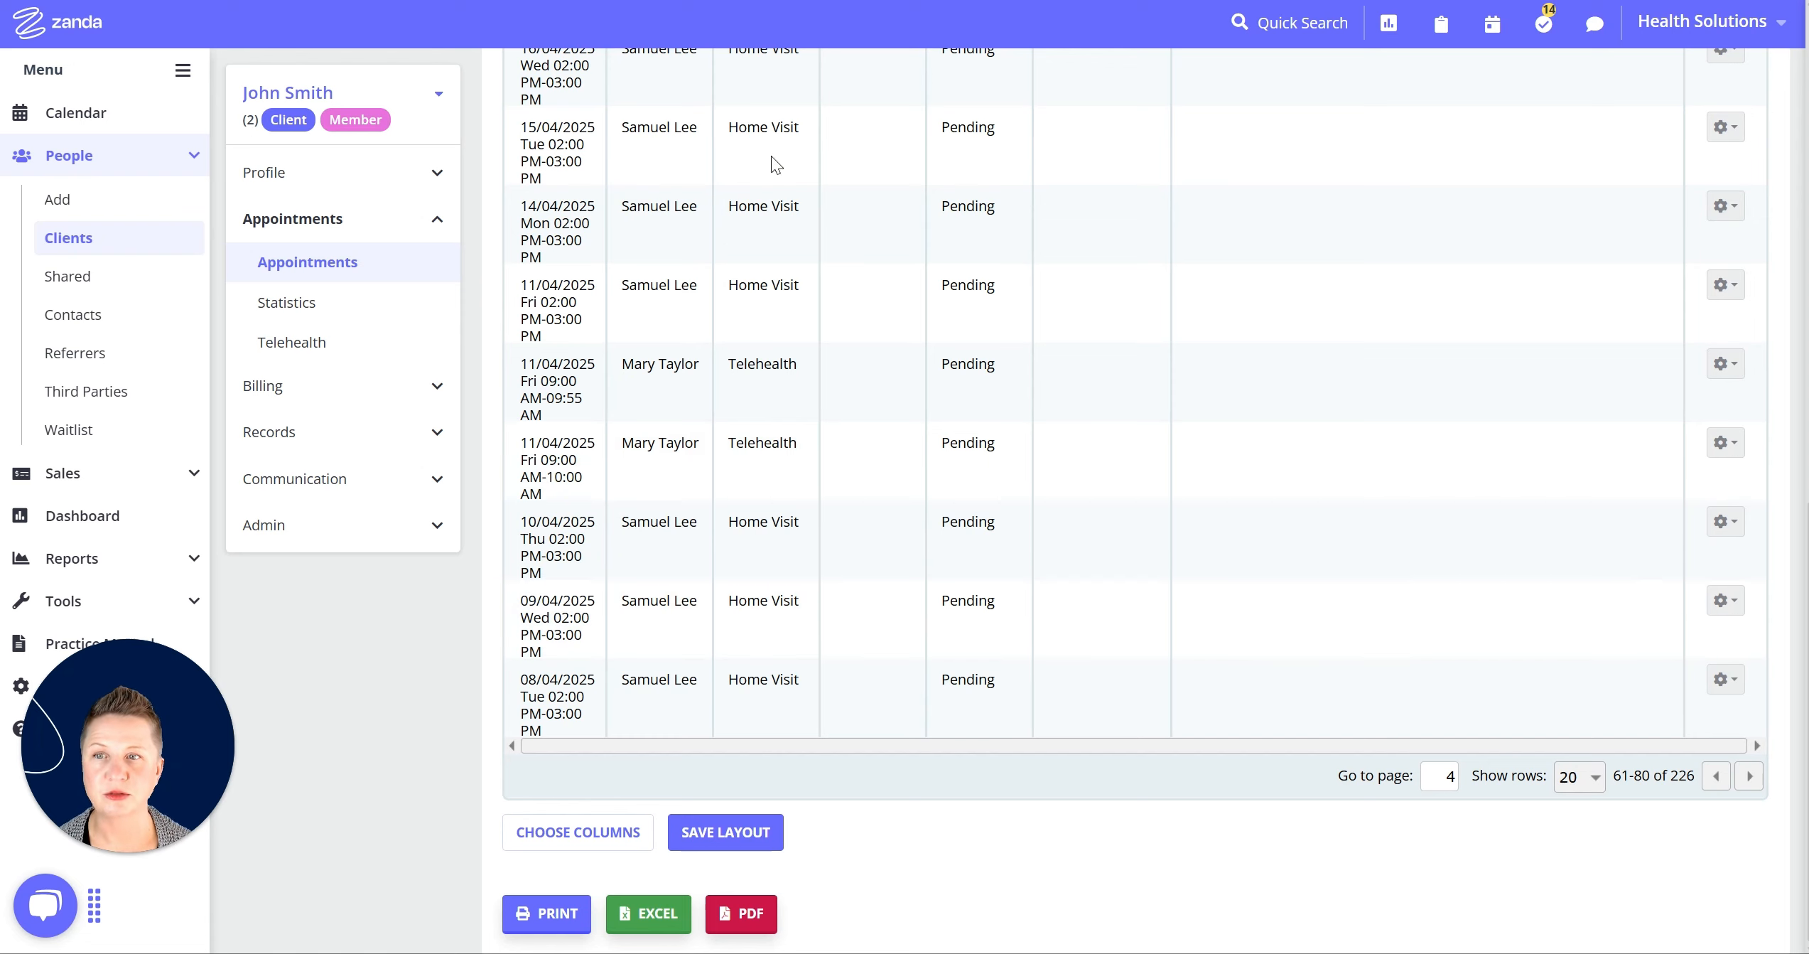
left_click(76, 116)
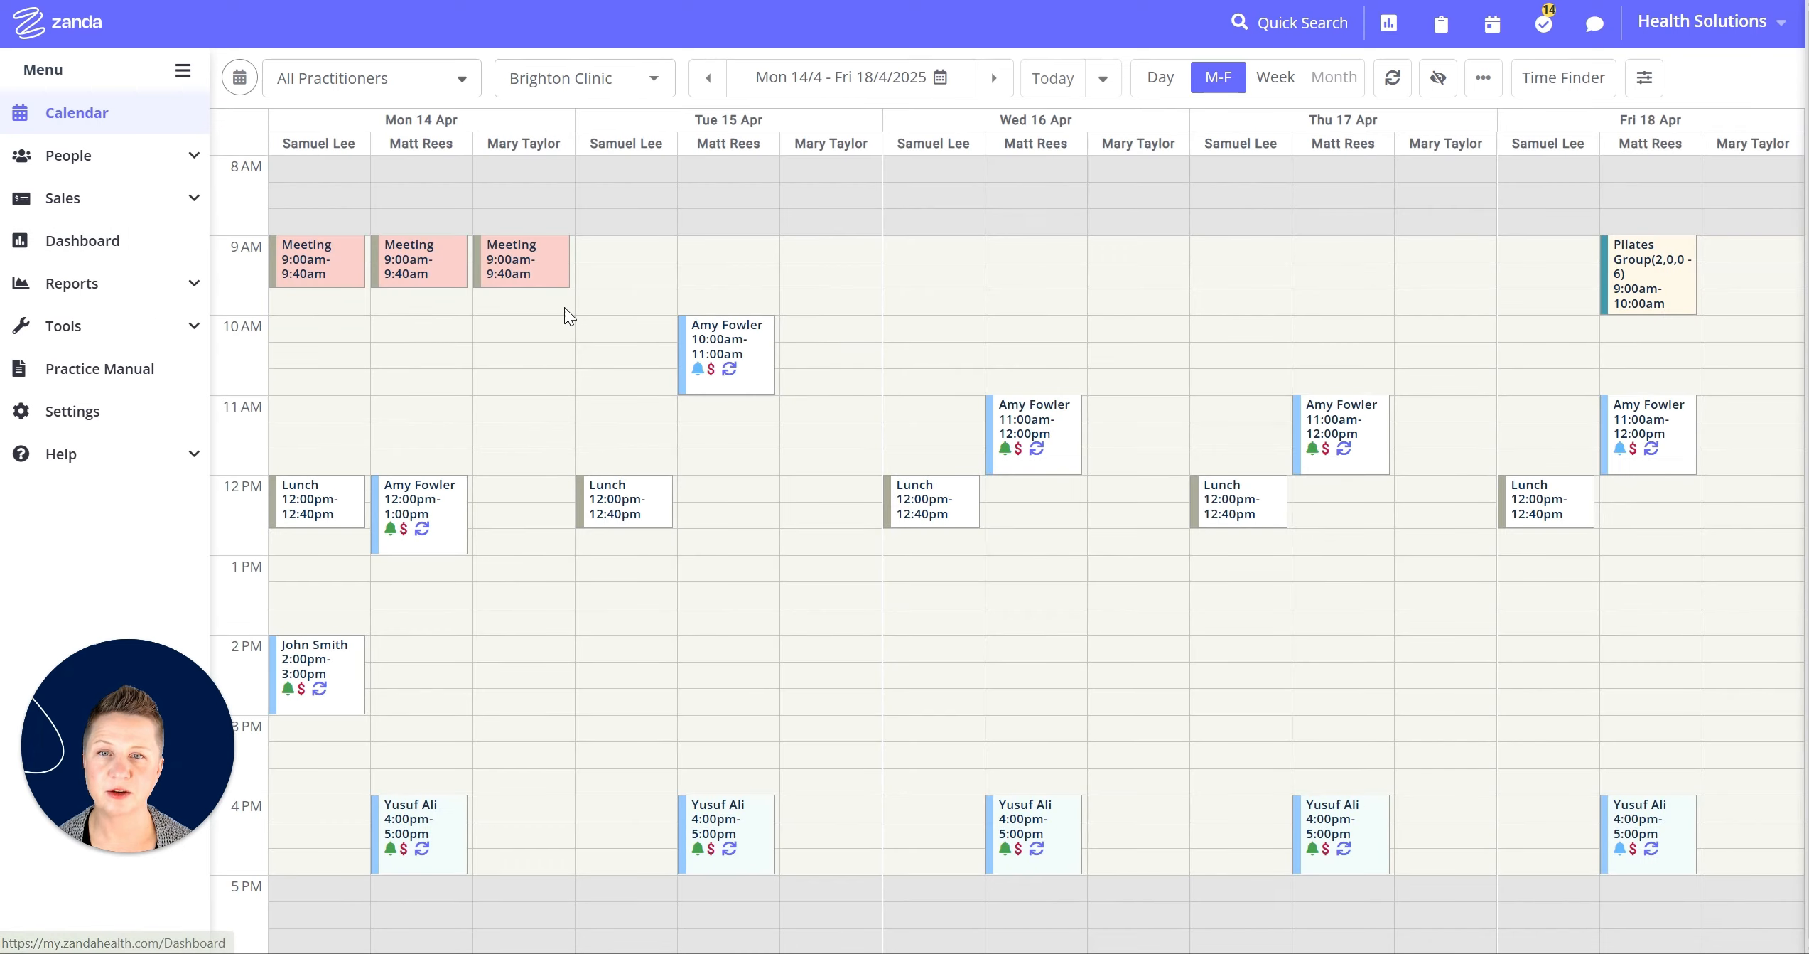
Inspect the restored Monday 14 April 2:00–3:00 PM appointment's details, then close them.
left_click(345, 707)
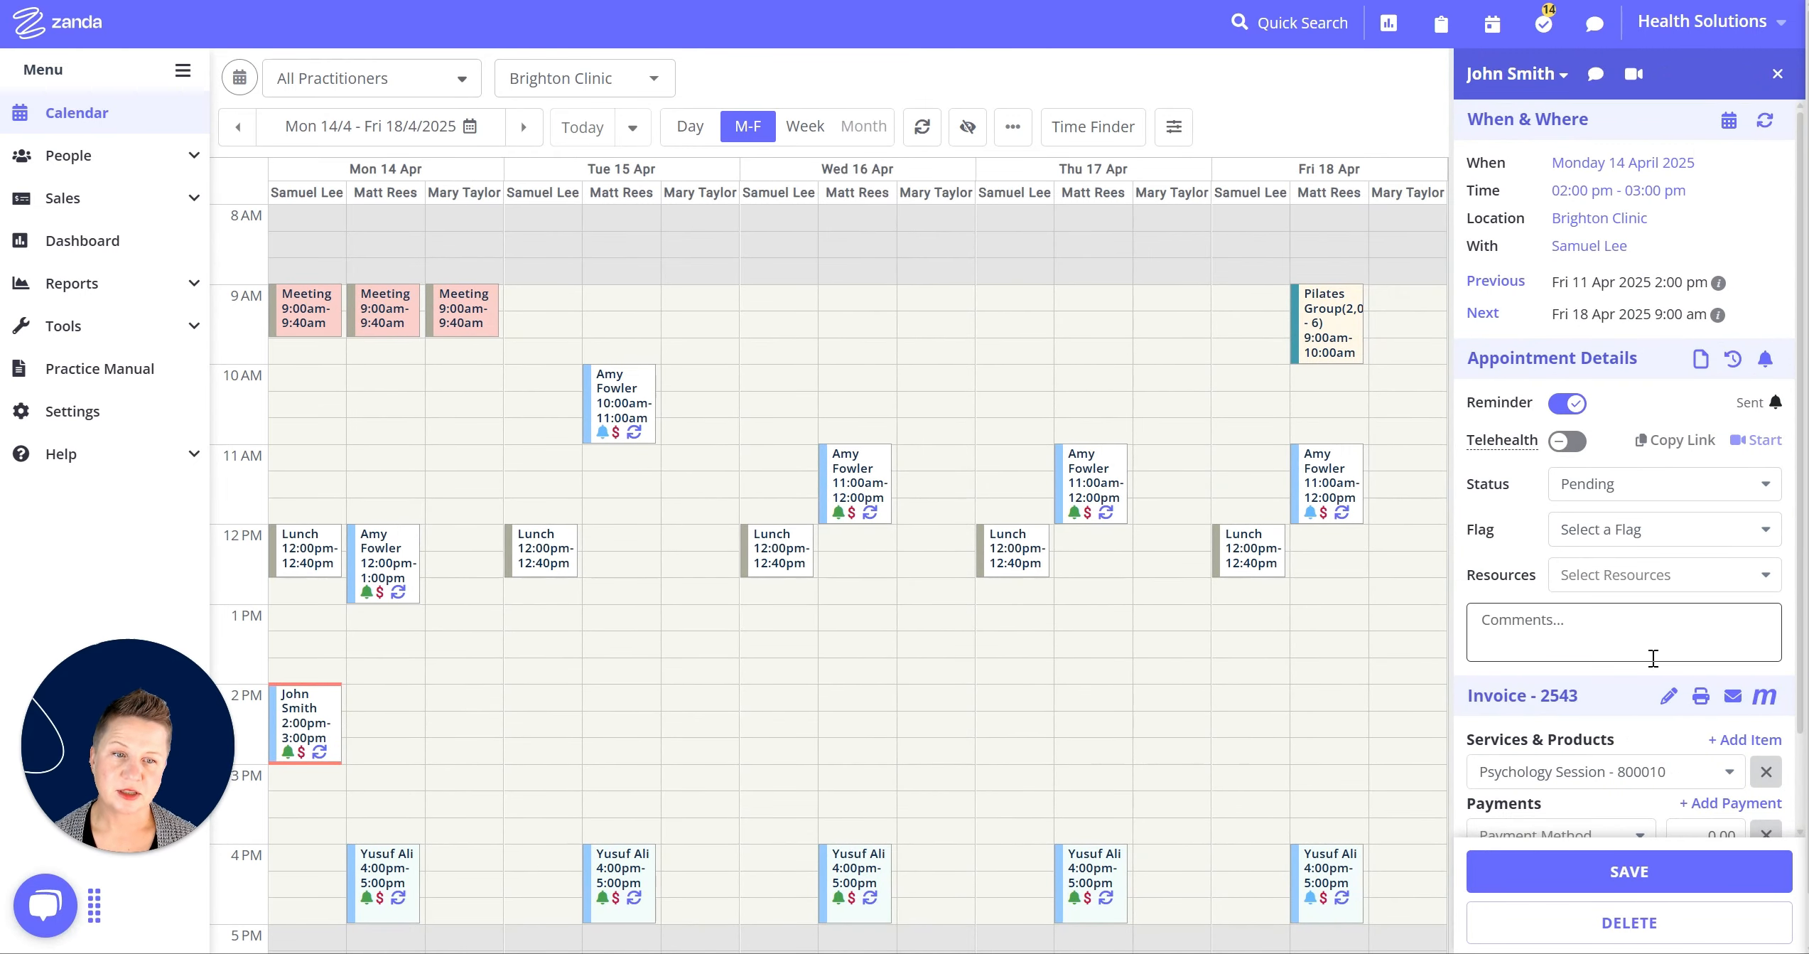
scroll(1651, 672, "down", 2)
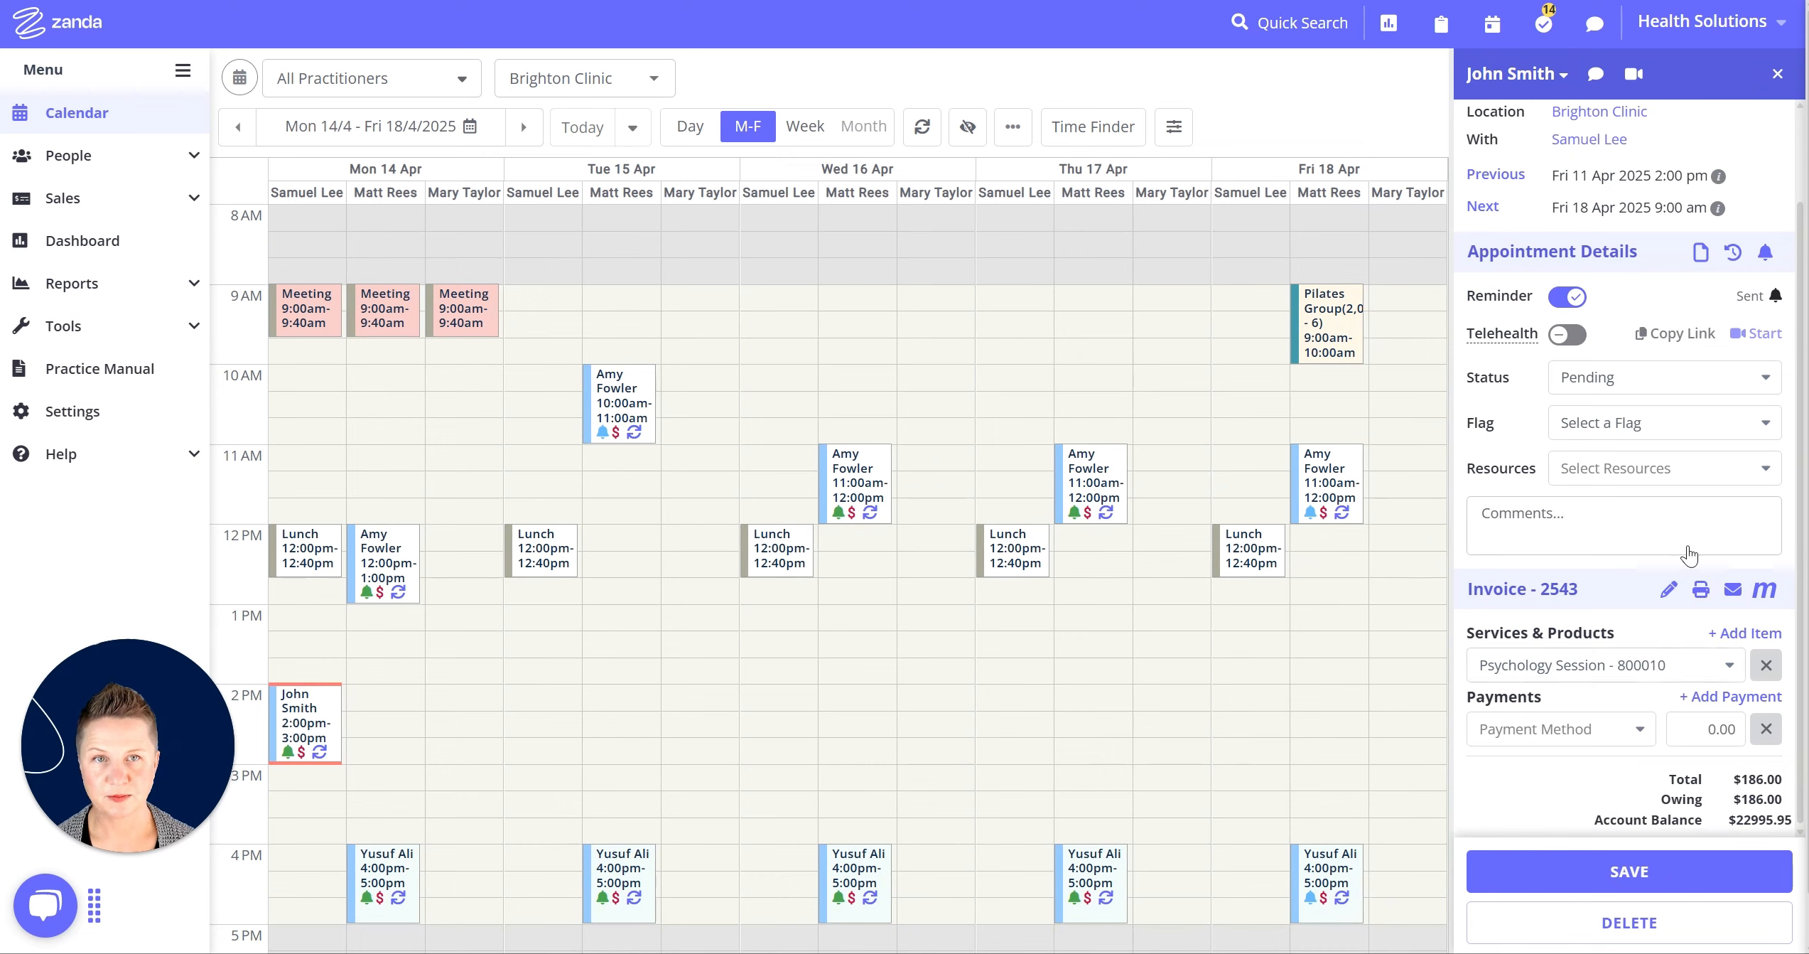
left_click(1778, 74)
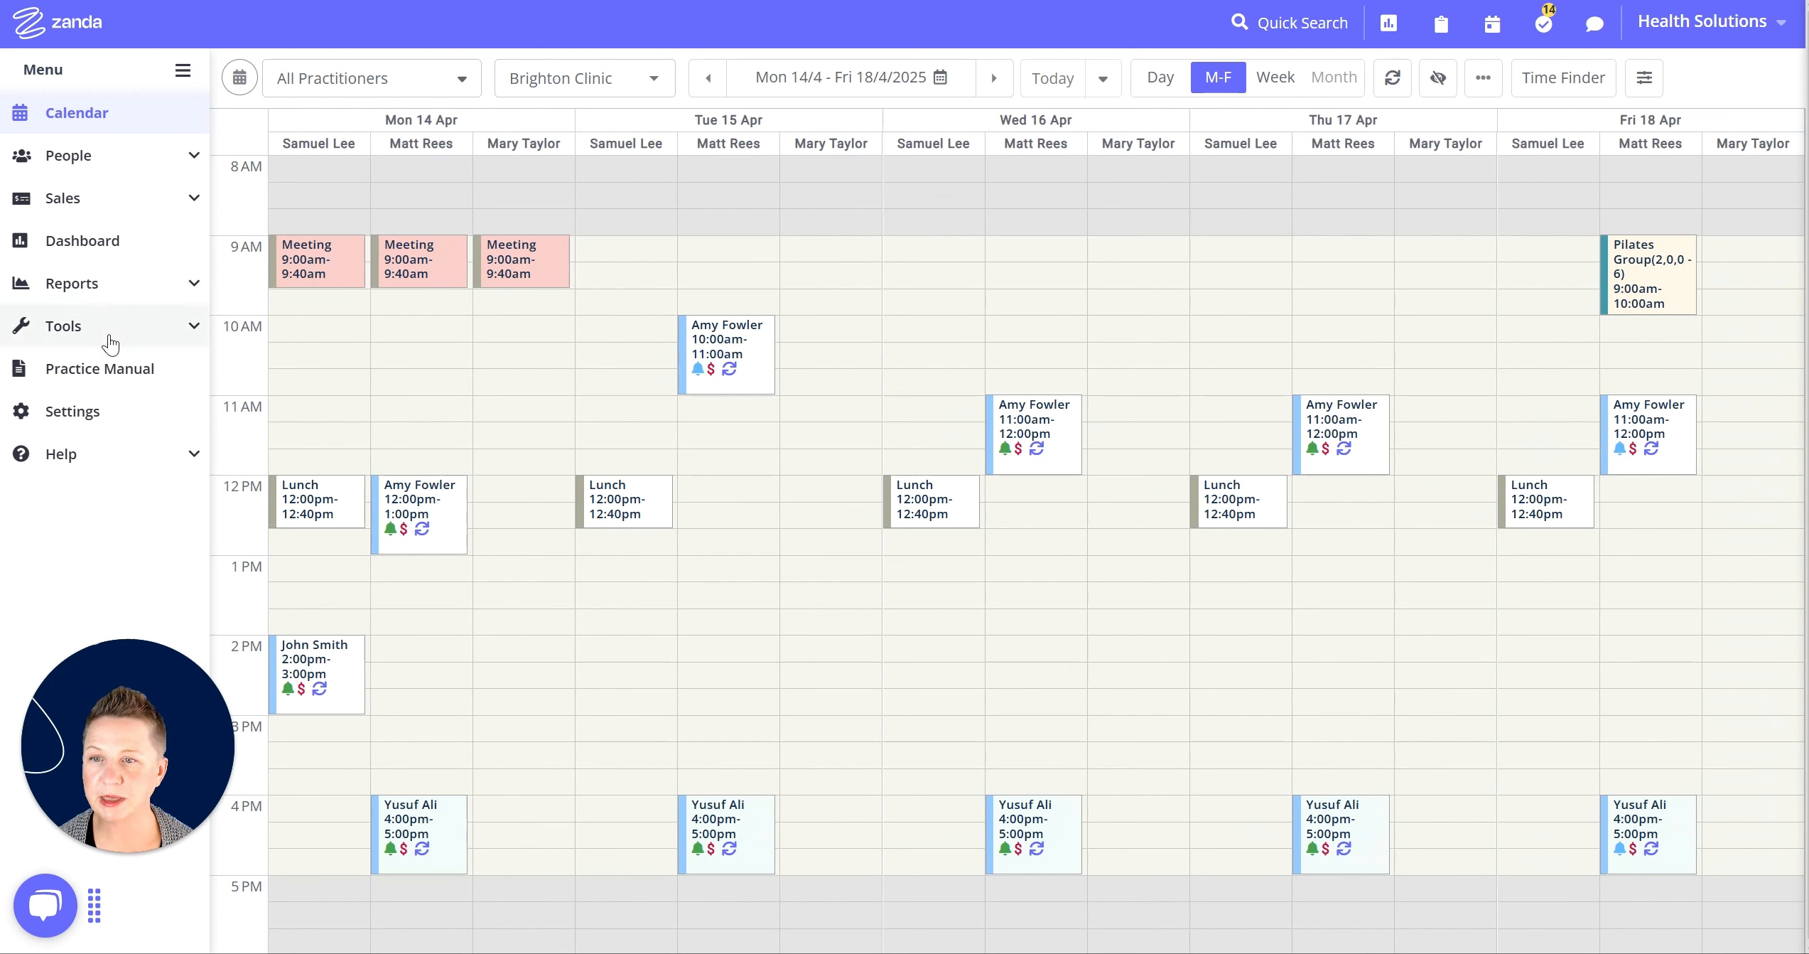
Run the System > Deleted Appointments report from 01/04/2025 to 10/04/2025.
left_click(194, 290)
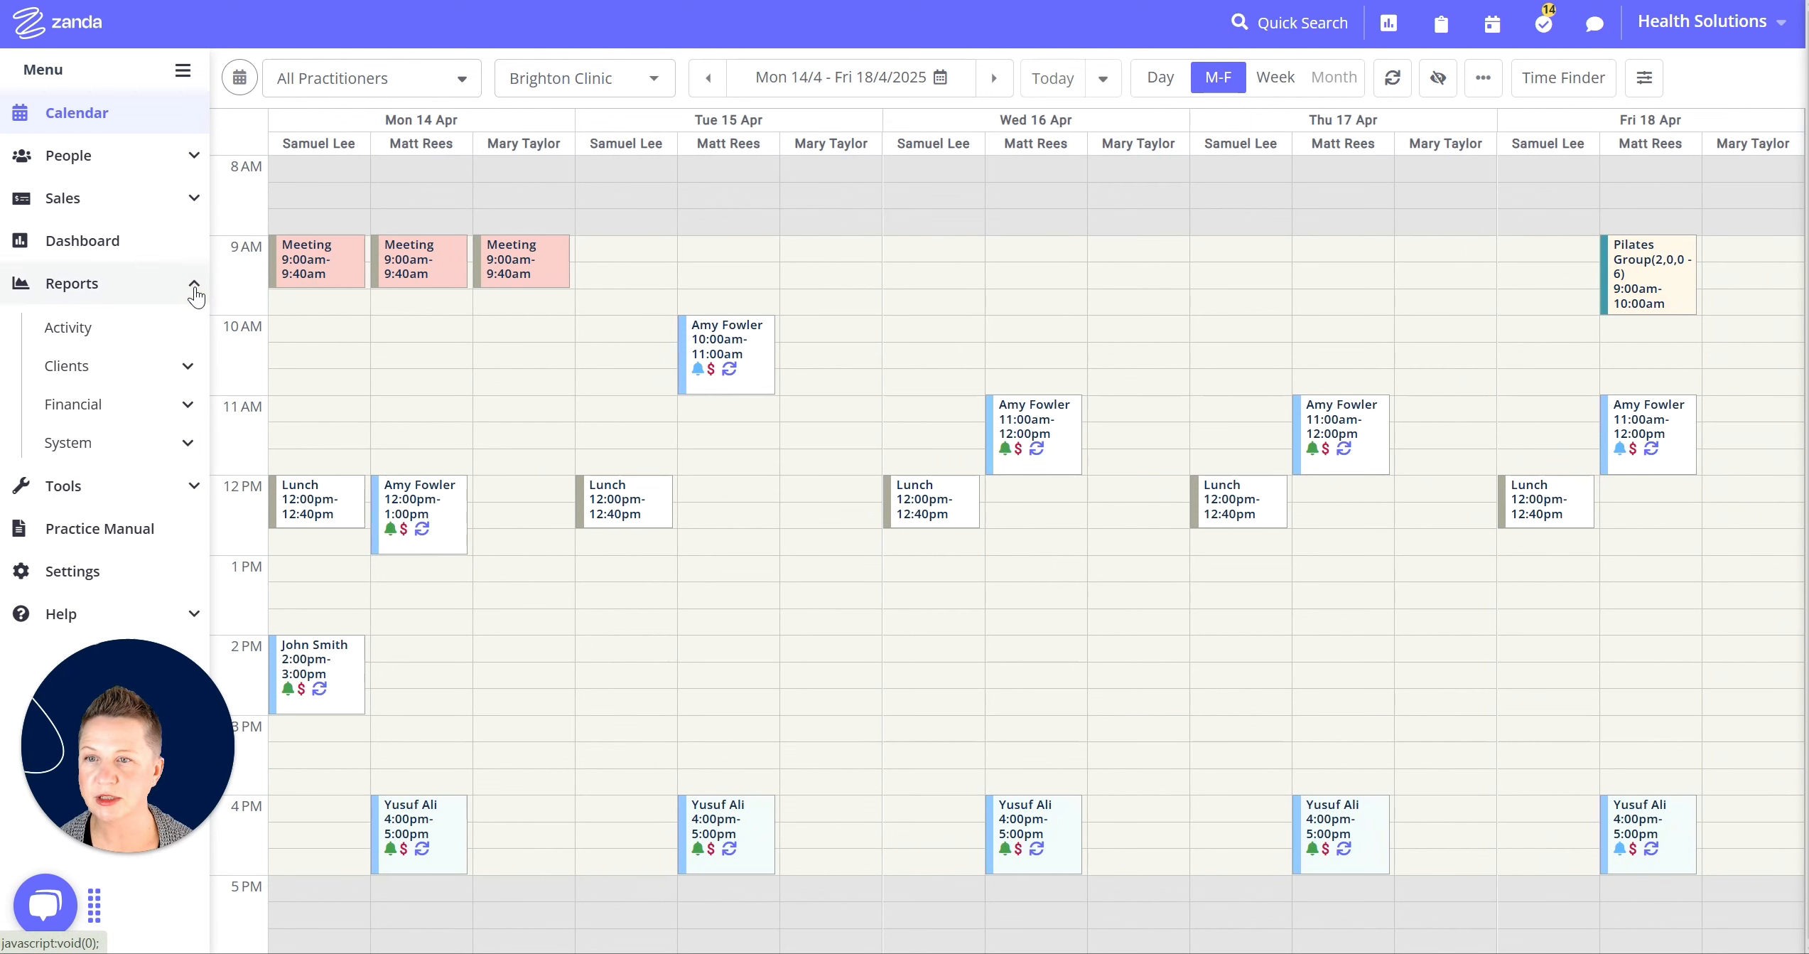
left_click(163, 448)
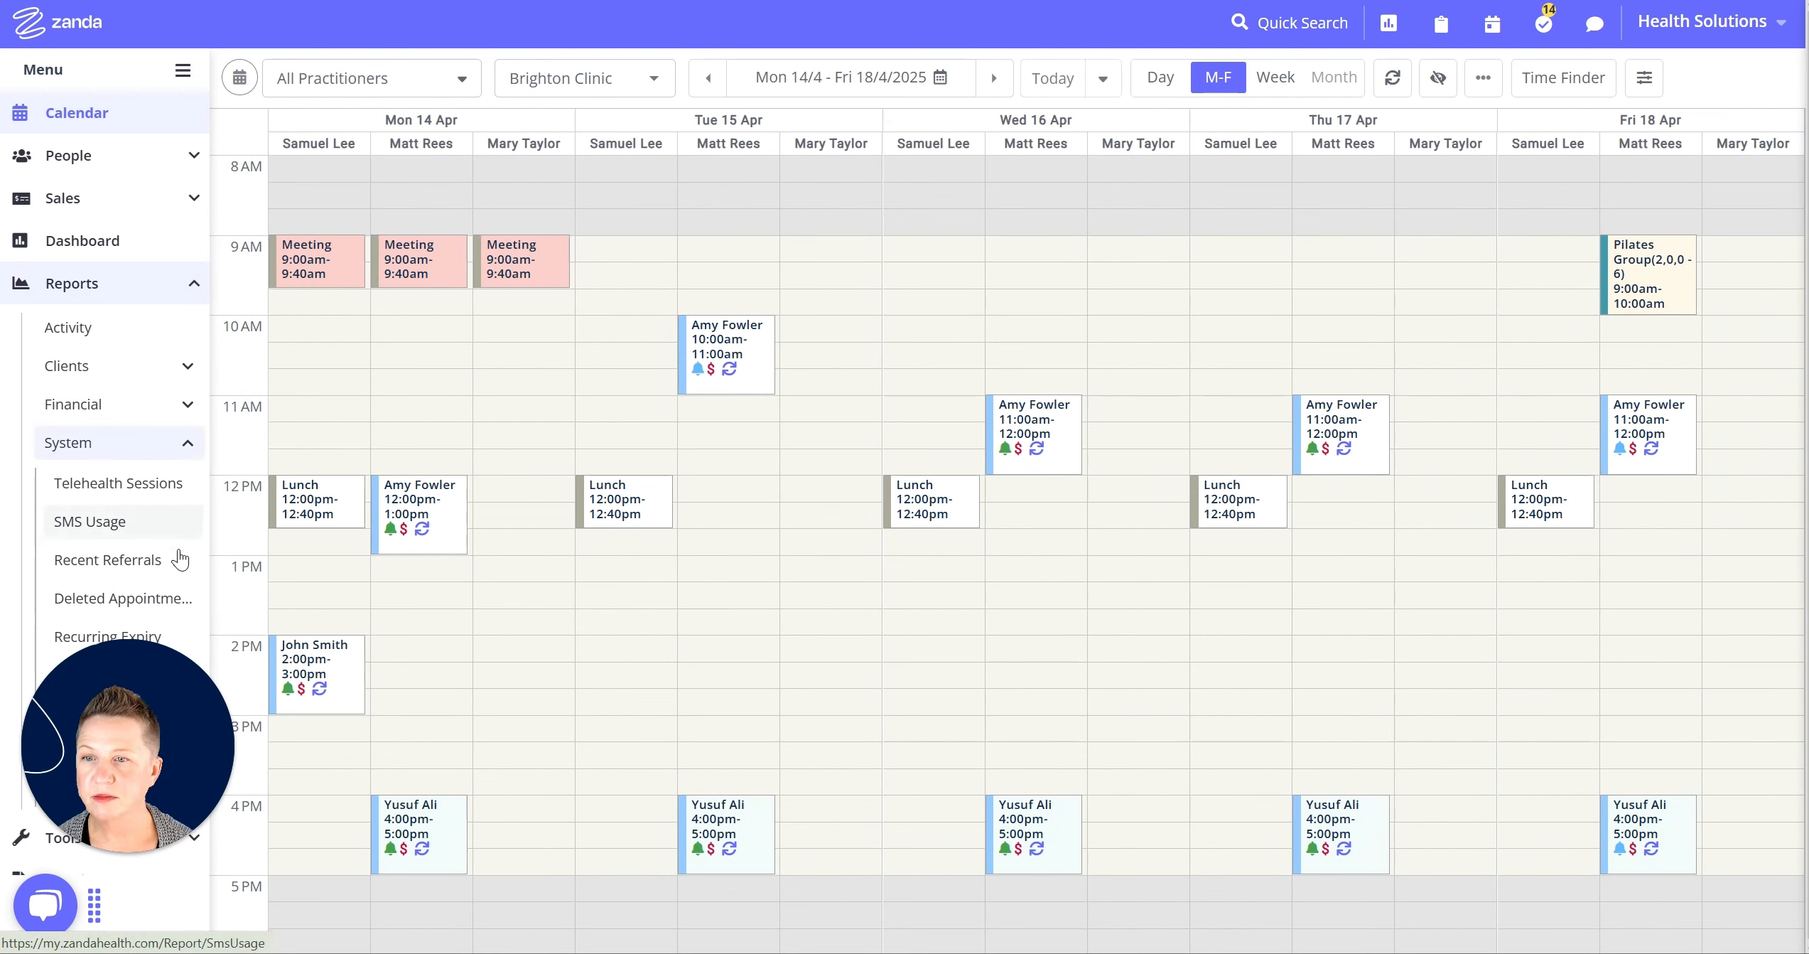
left_click(172, 604)
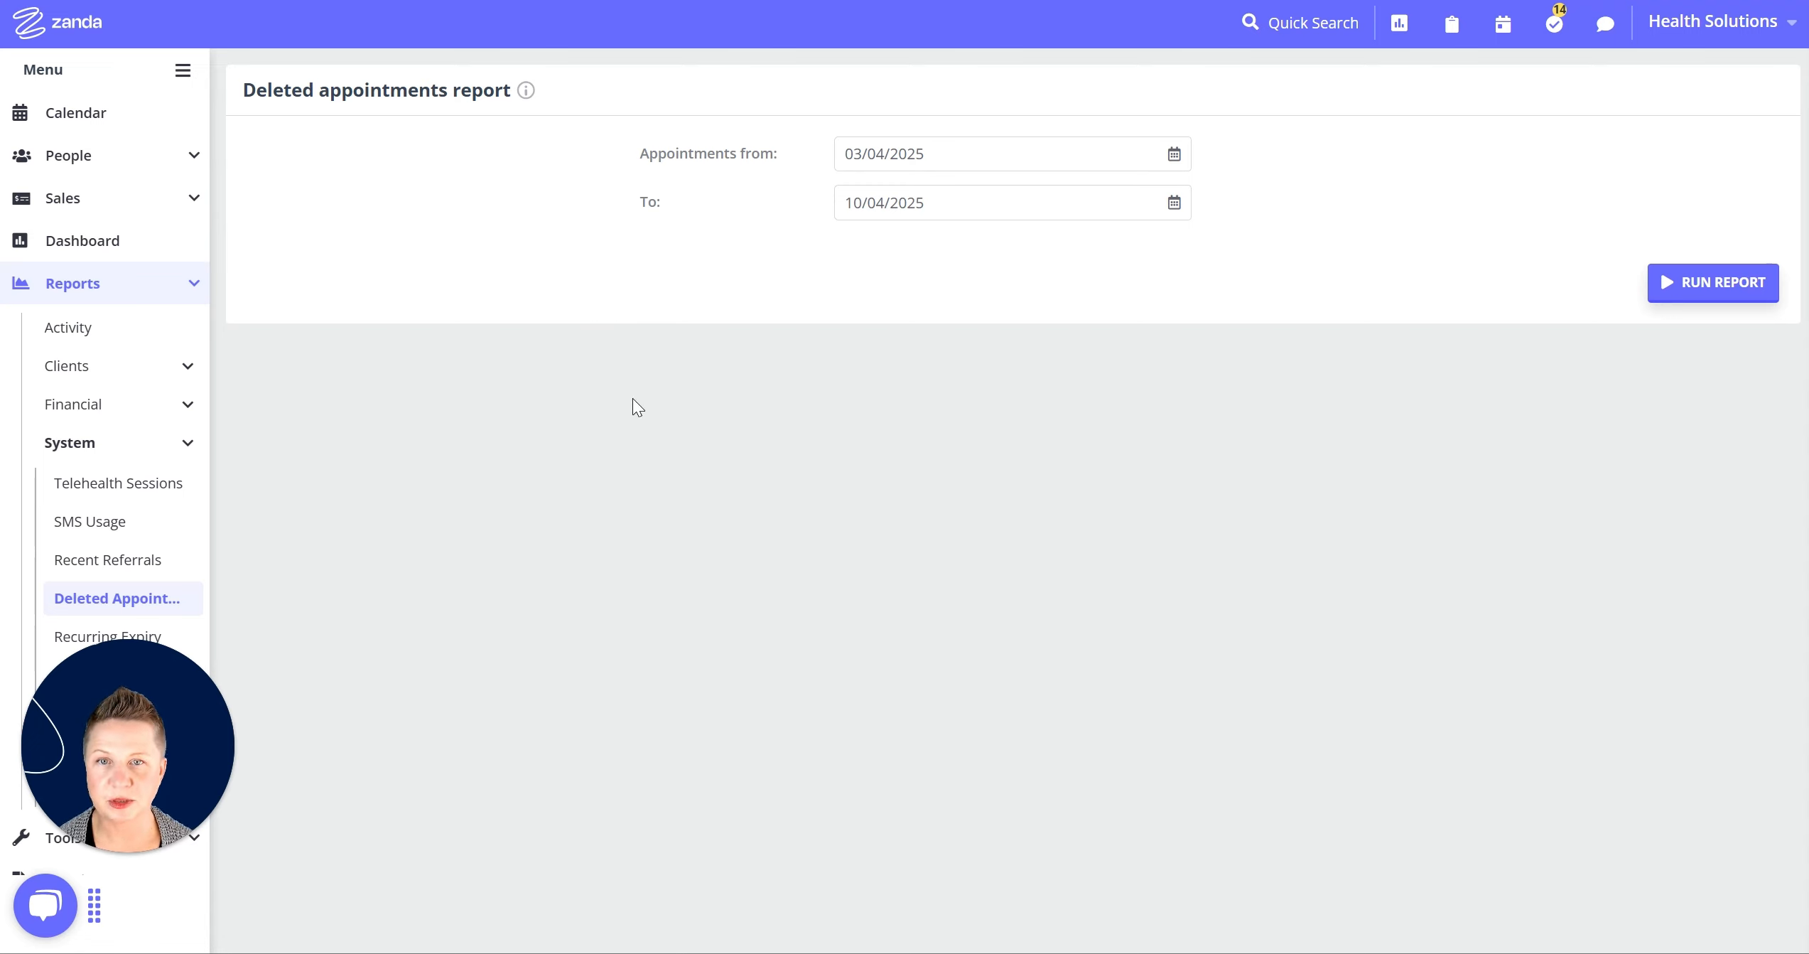
left_click(920, 155)
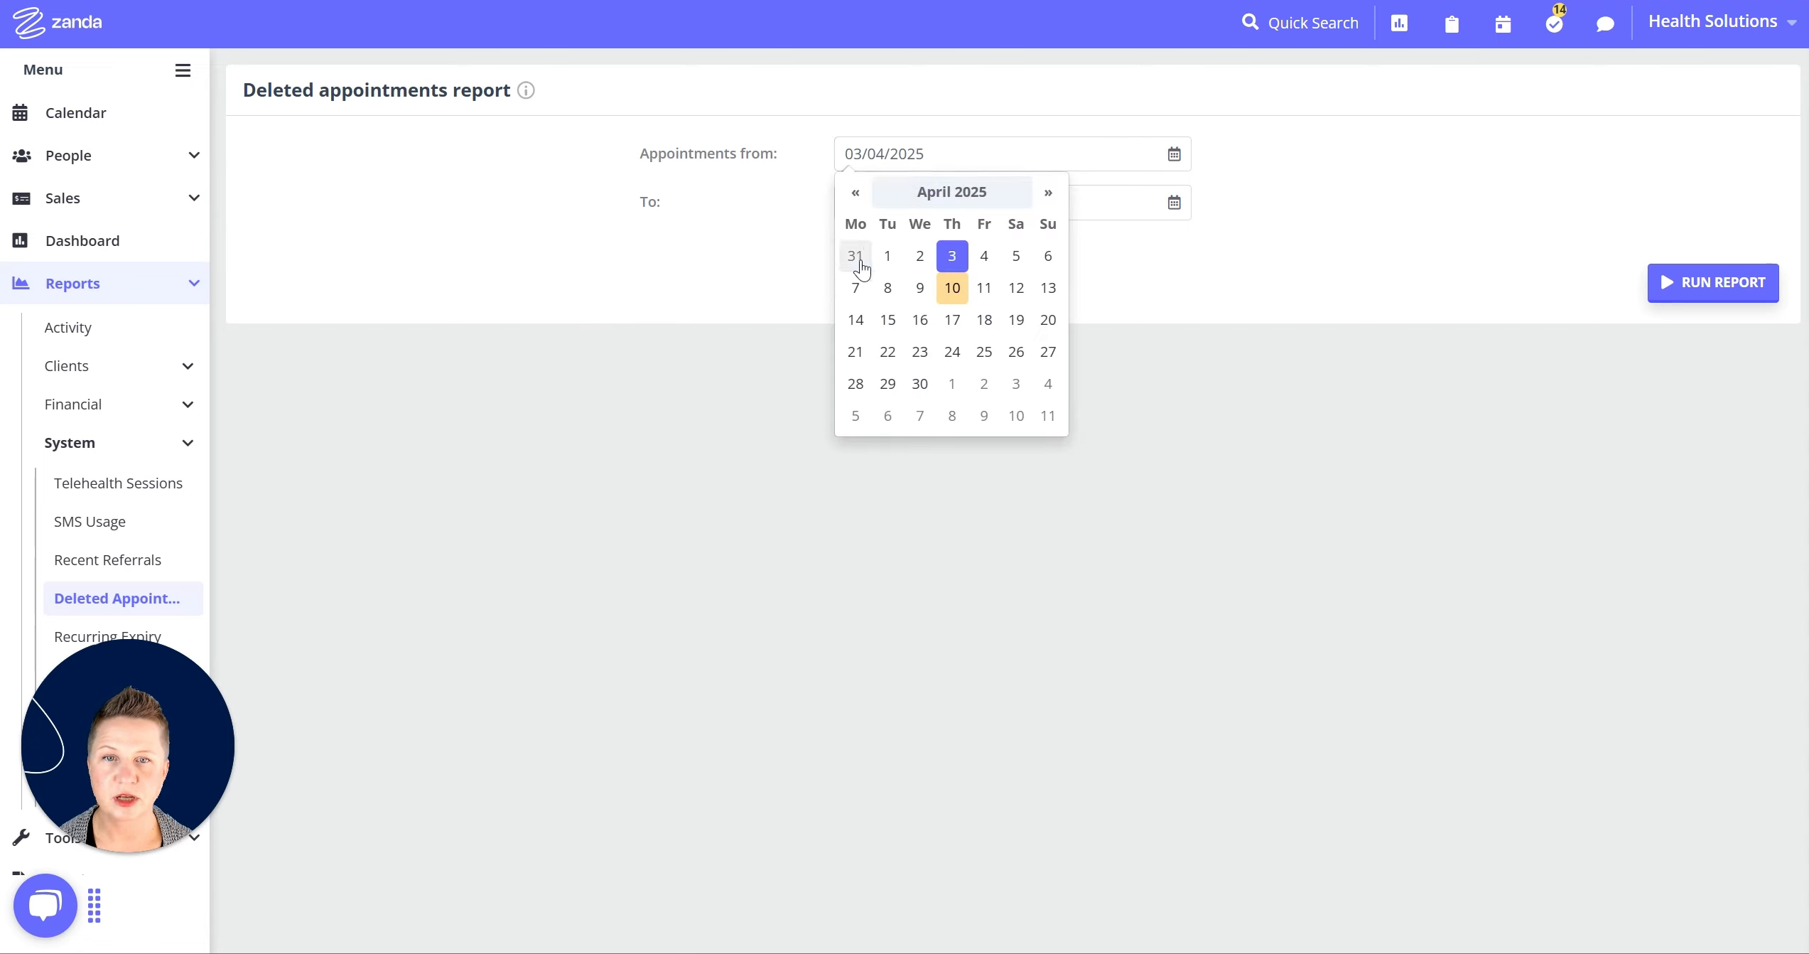
left_click(888, 256)
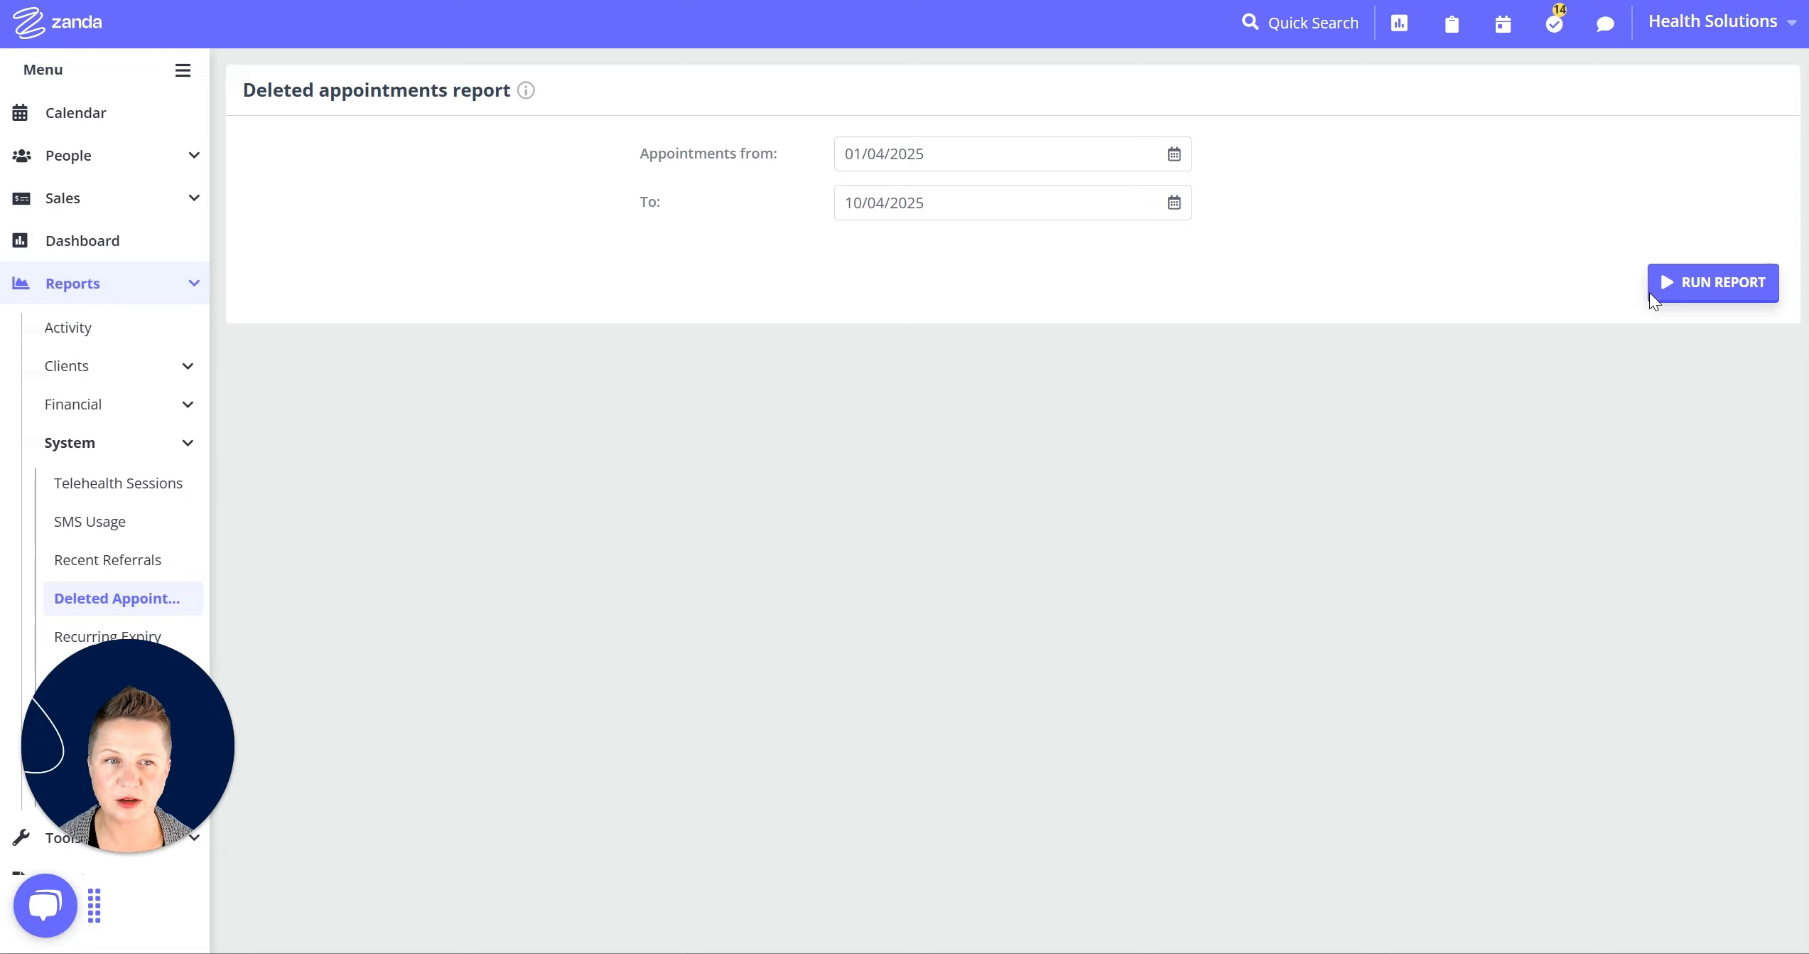
left_click(1717, 291)
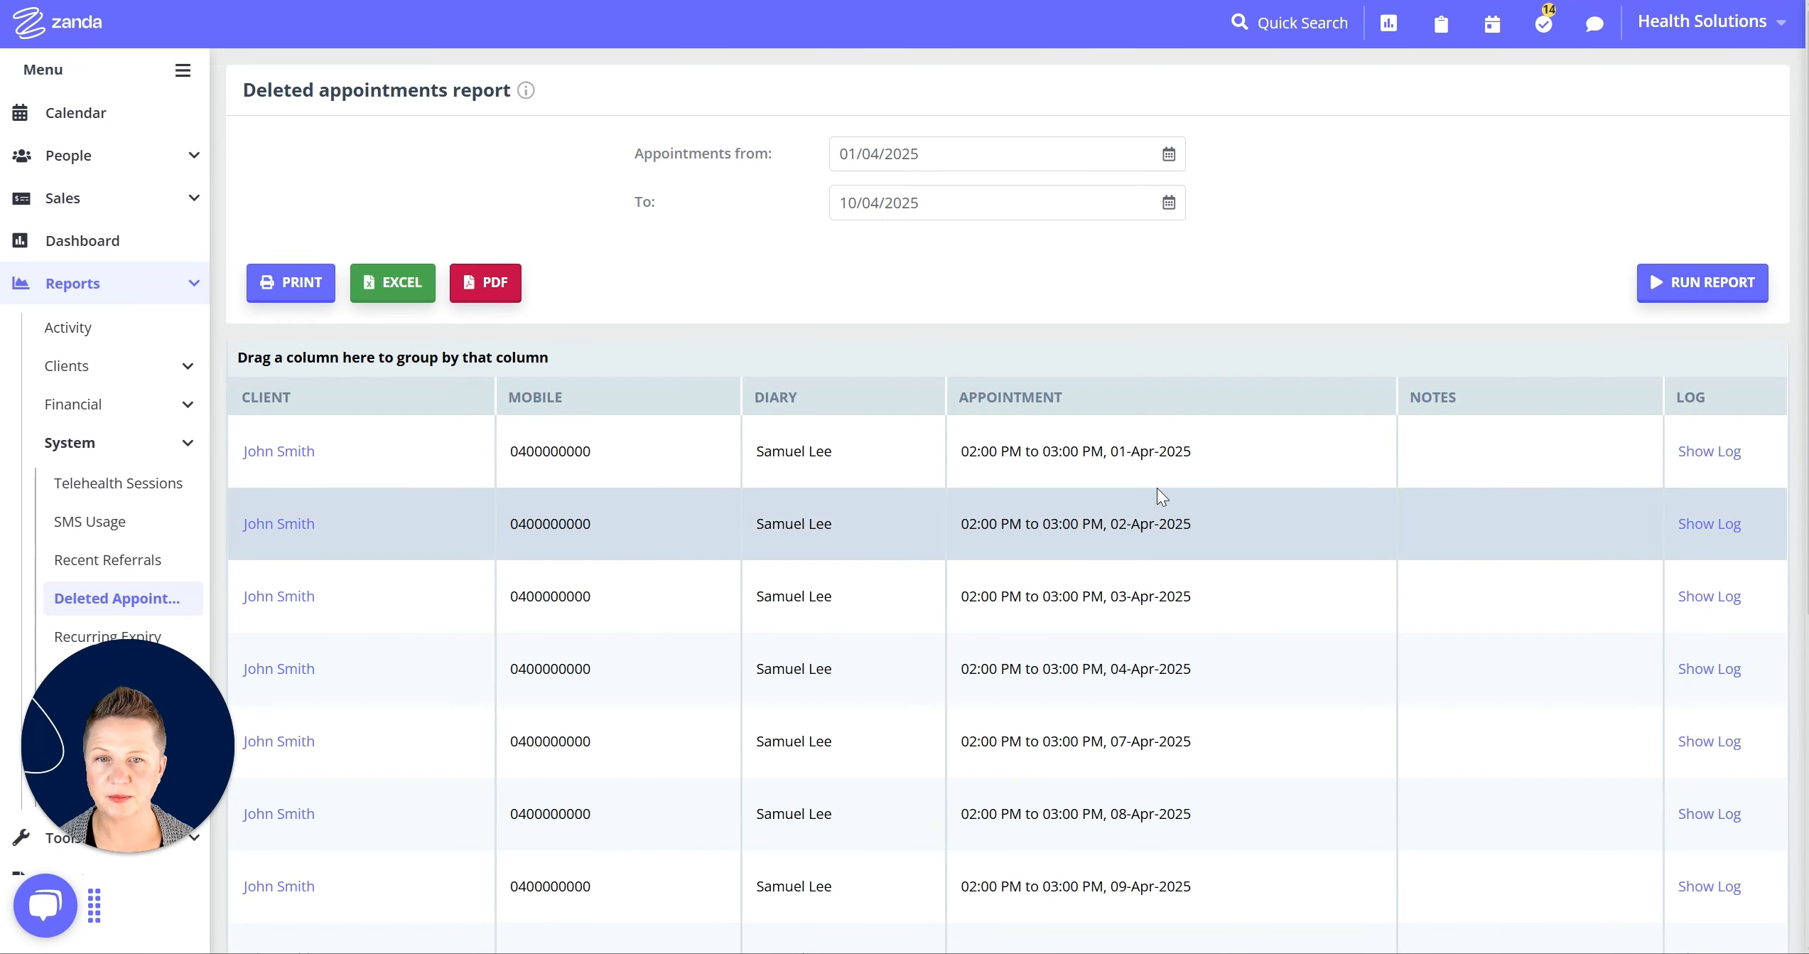
Group the report by Client, expand the client's nine deleted appointments and open their profile.
scroll(1118, 606, "down", 1)
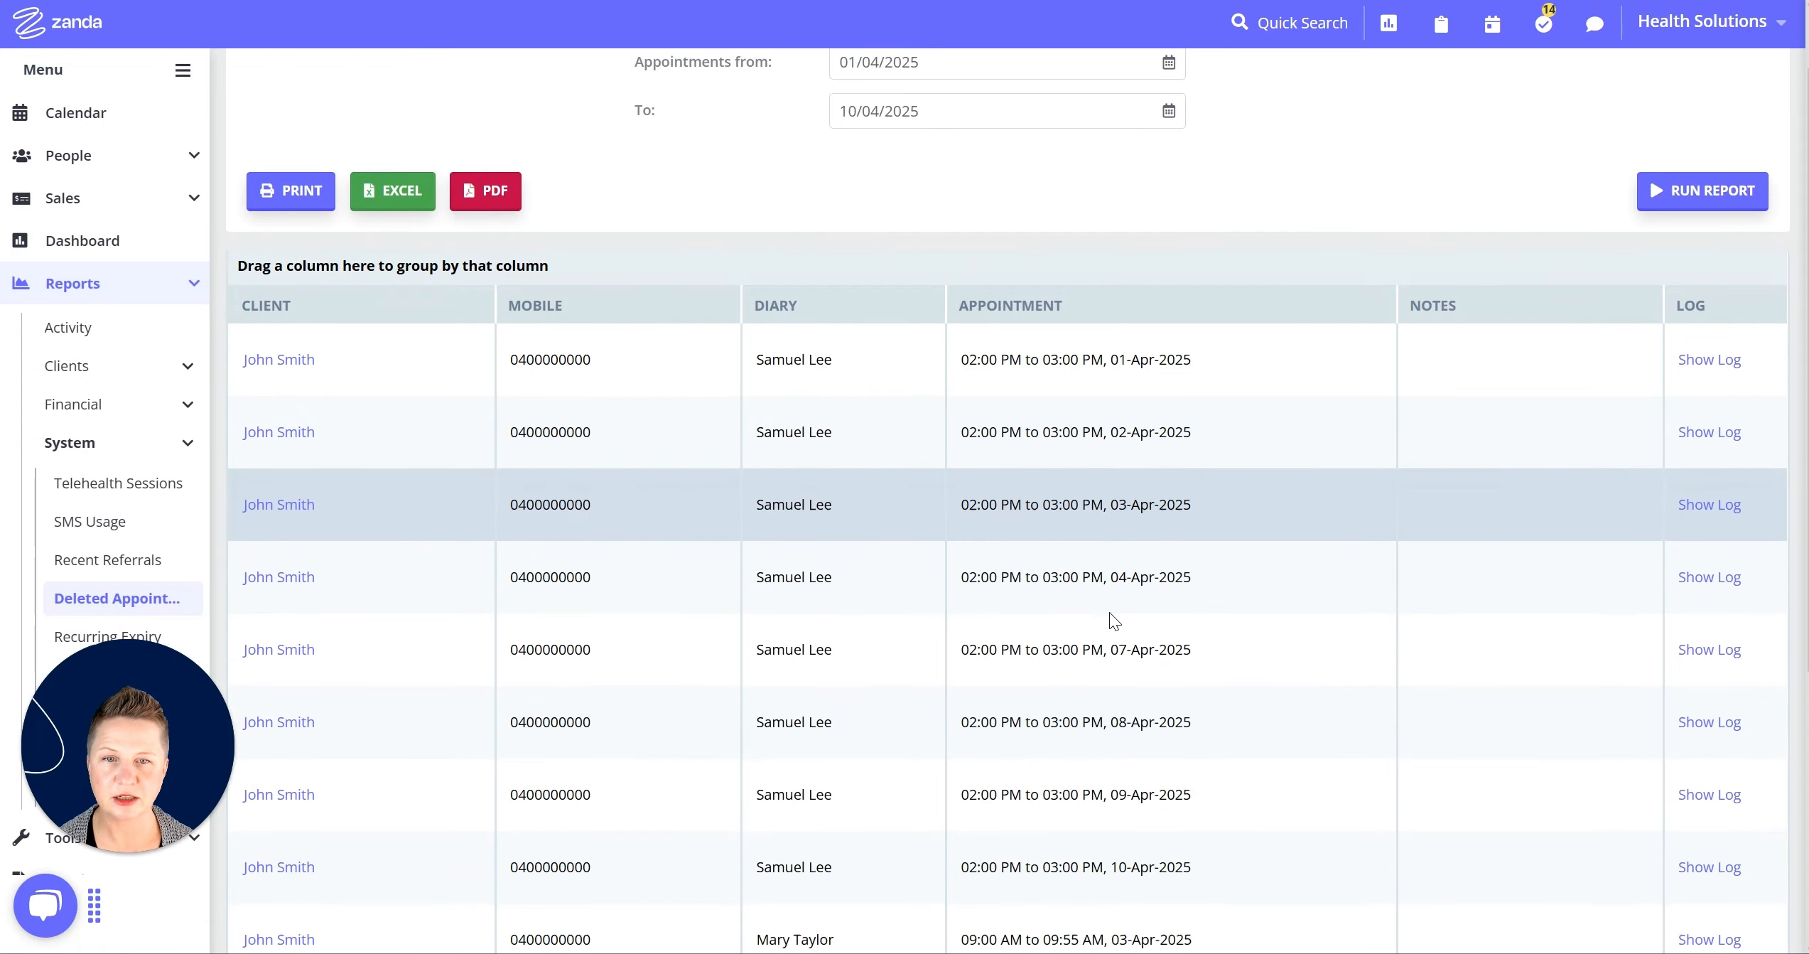
scroll(1107, 646, "up", 1)
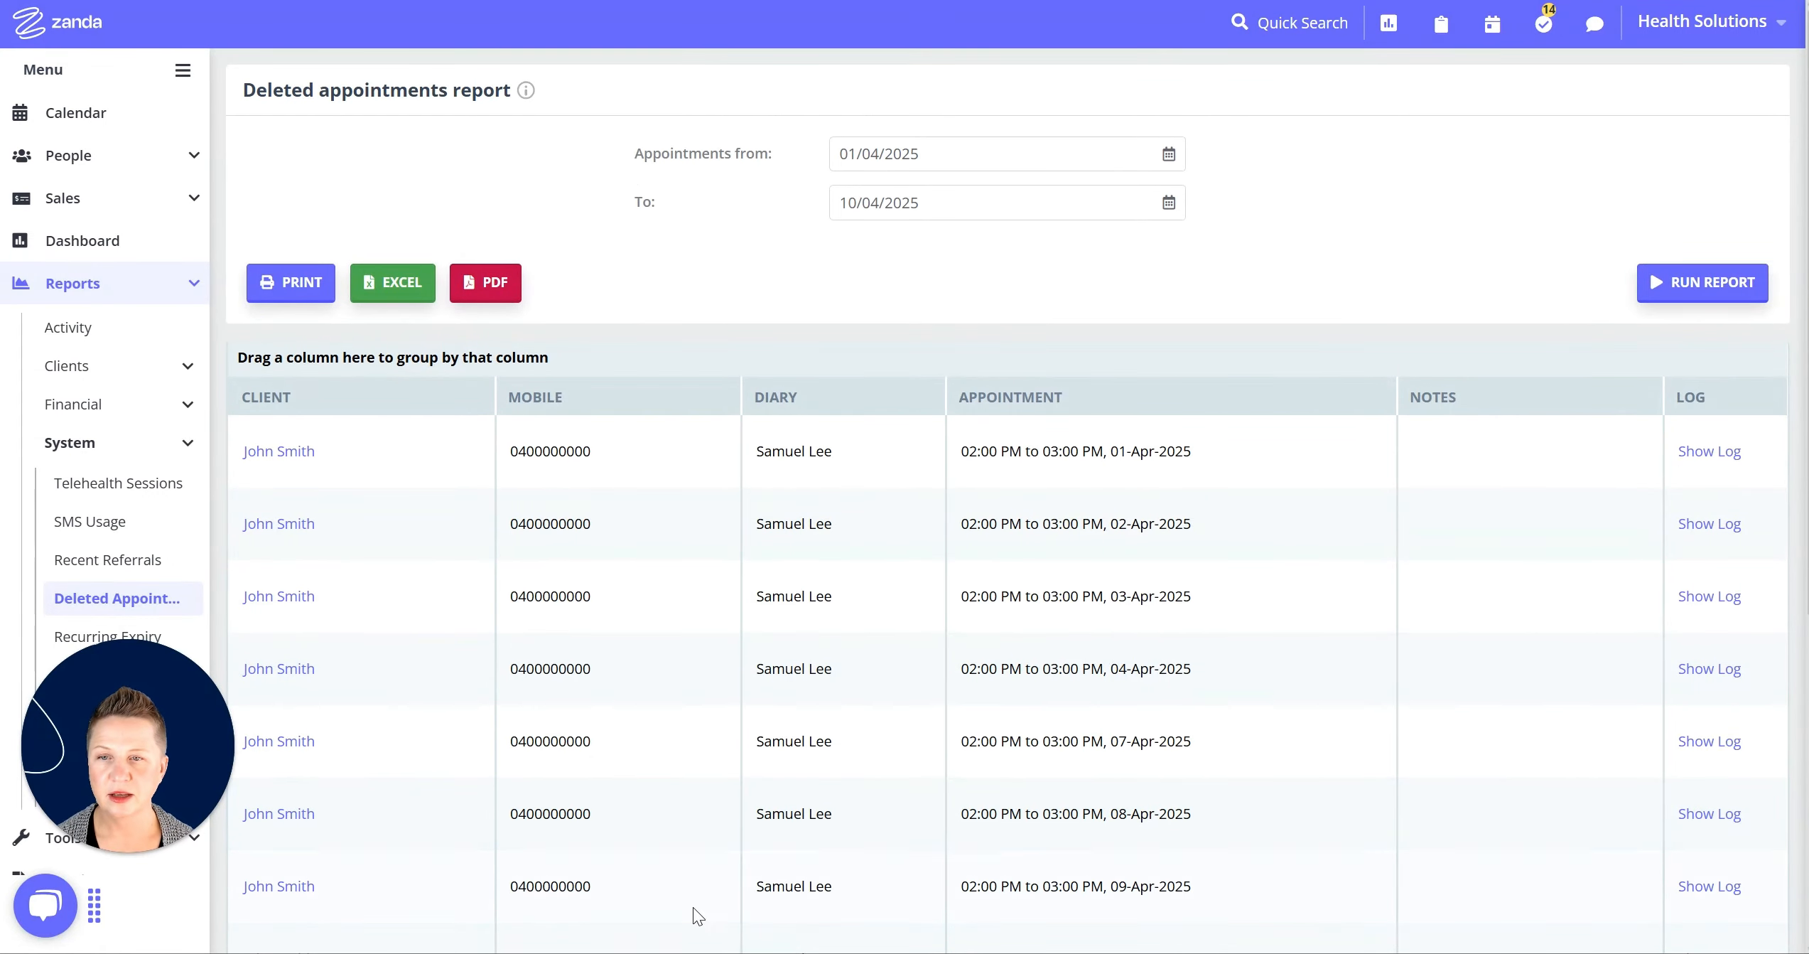
left_click_drag(276, 396, 280, 345)
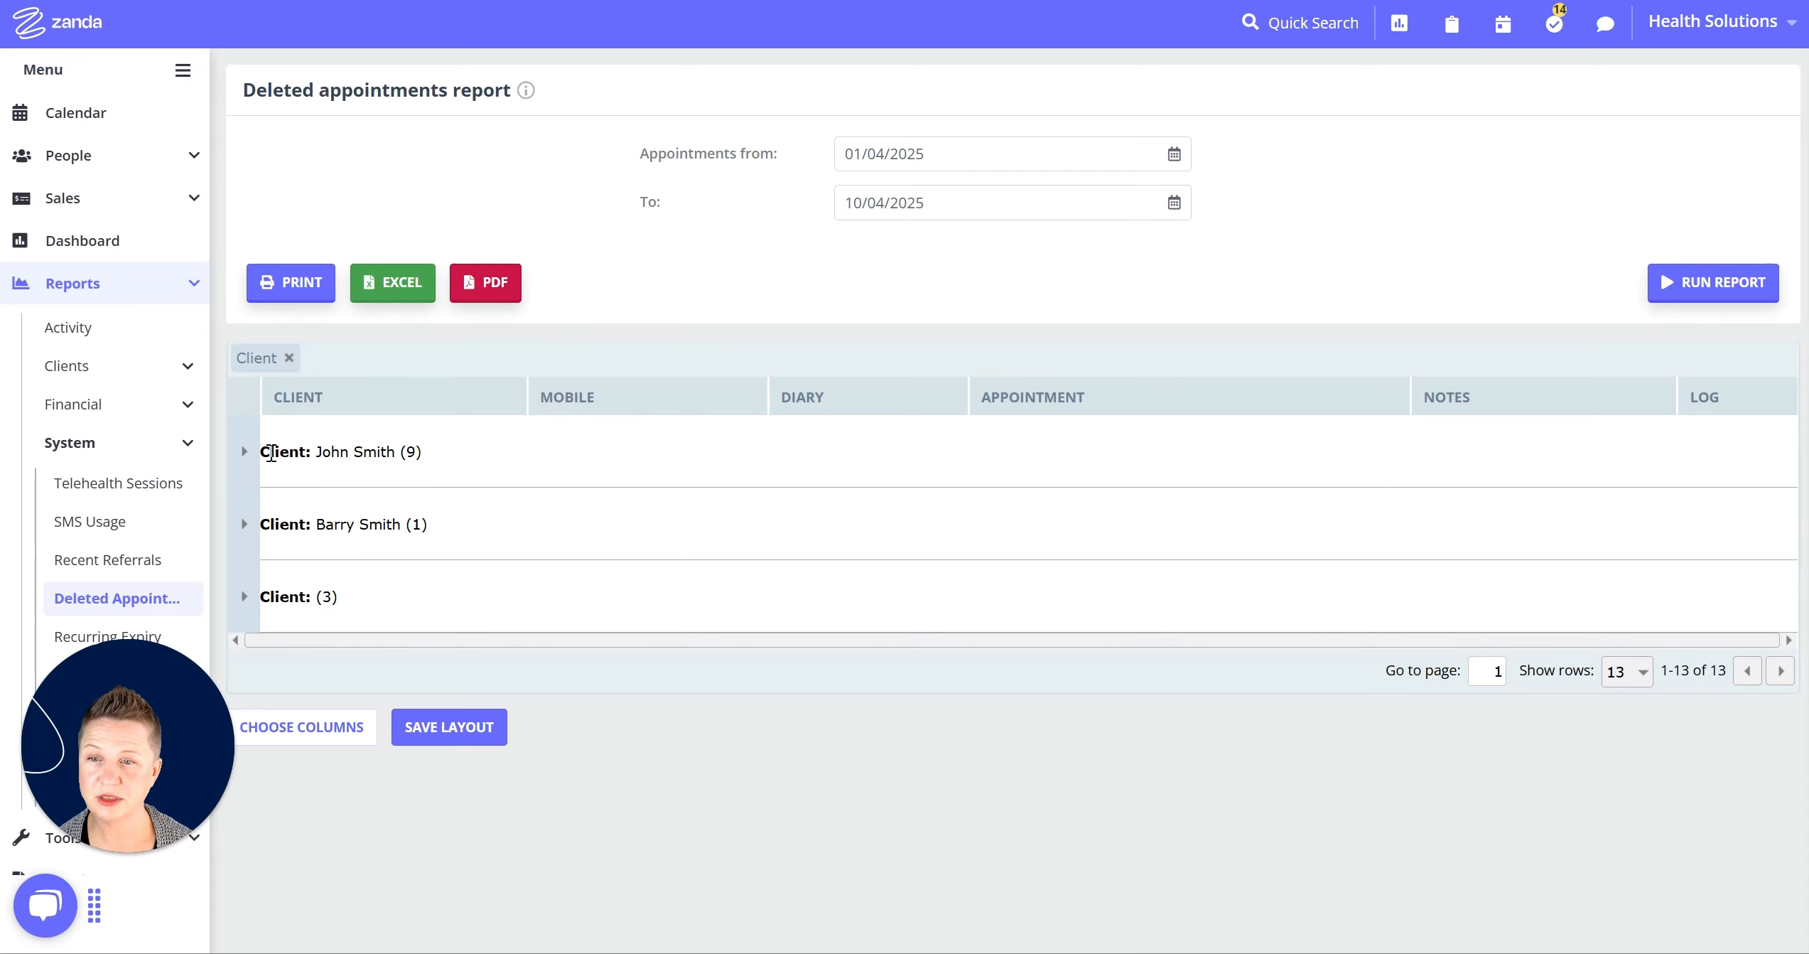
left_click(243, 452)
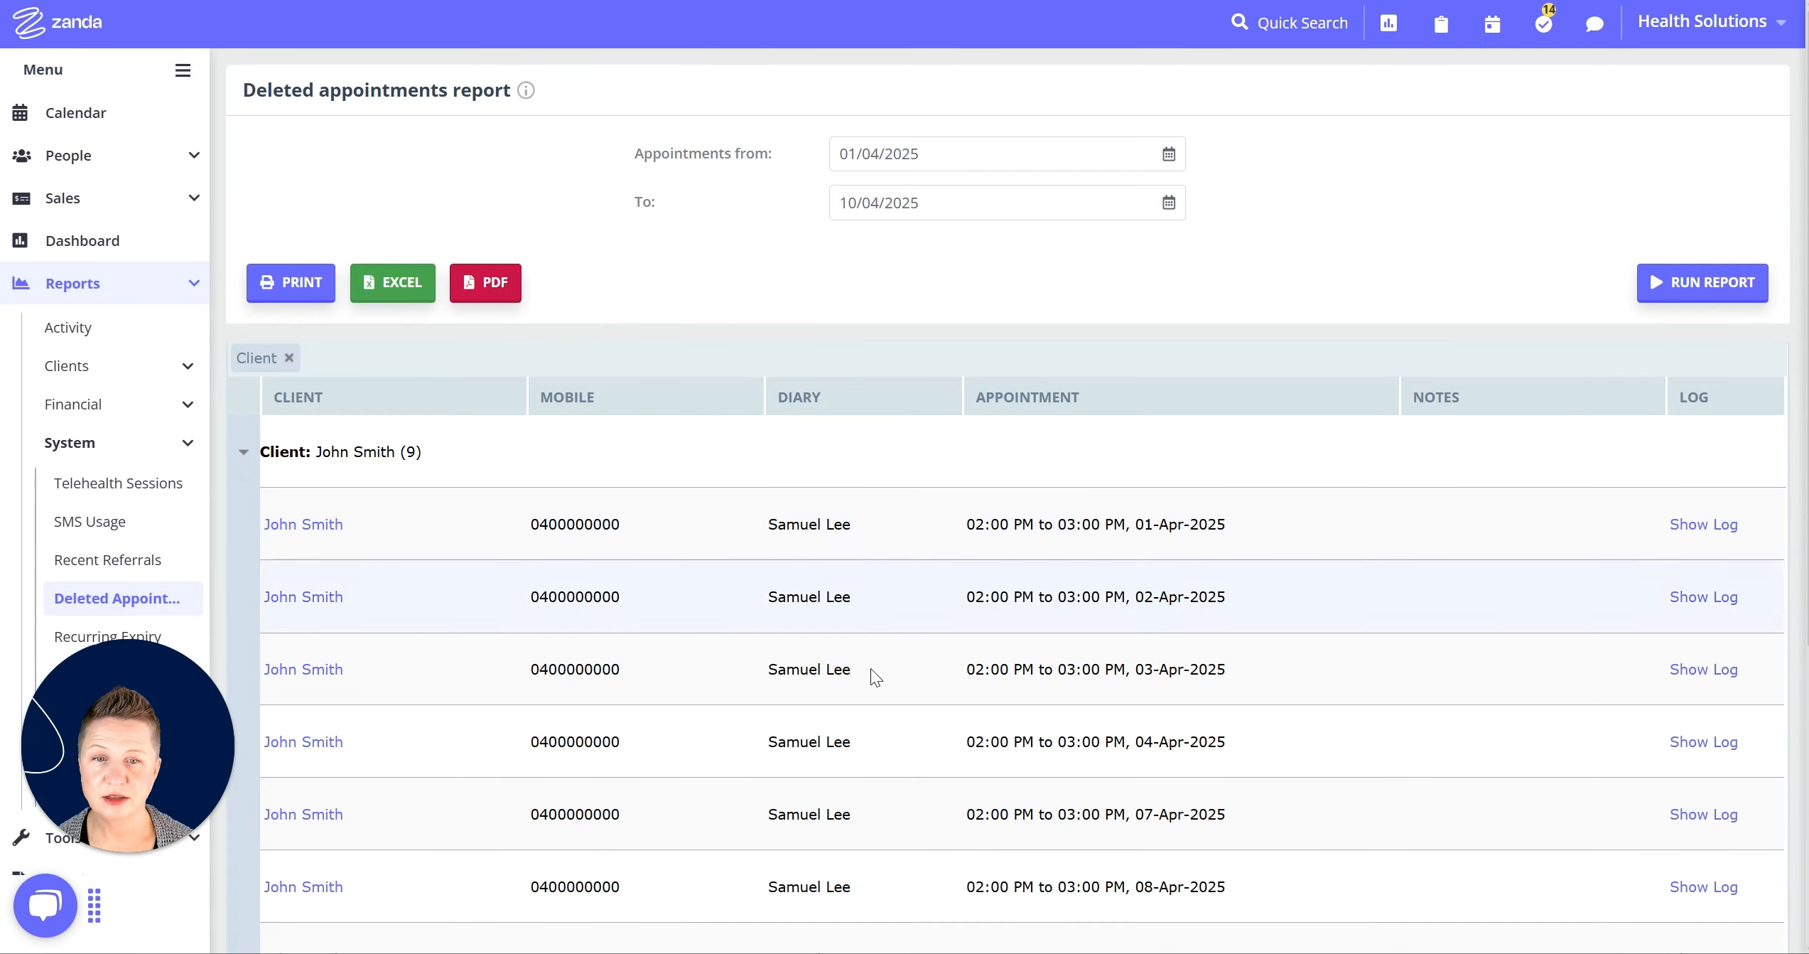
scroll(1133, 571, "down", 5)
scroll(1171, 626, "up", 5)
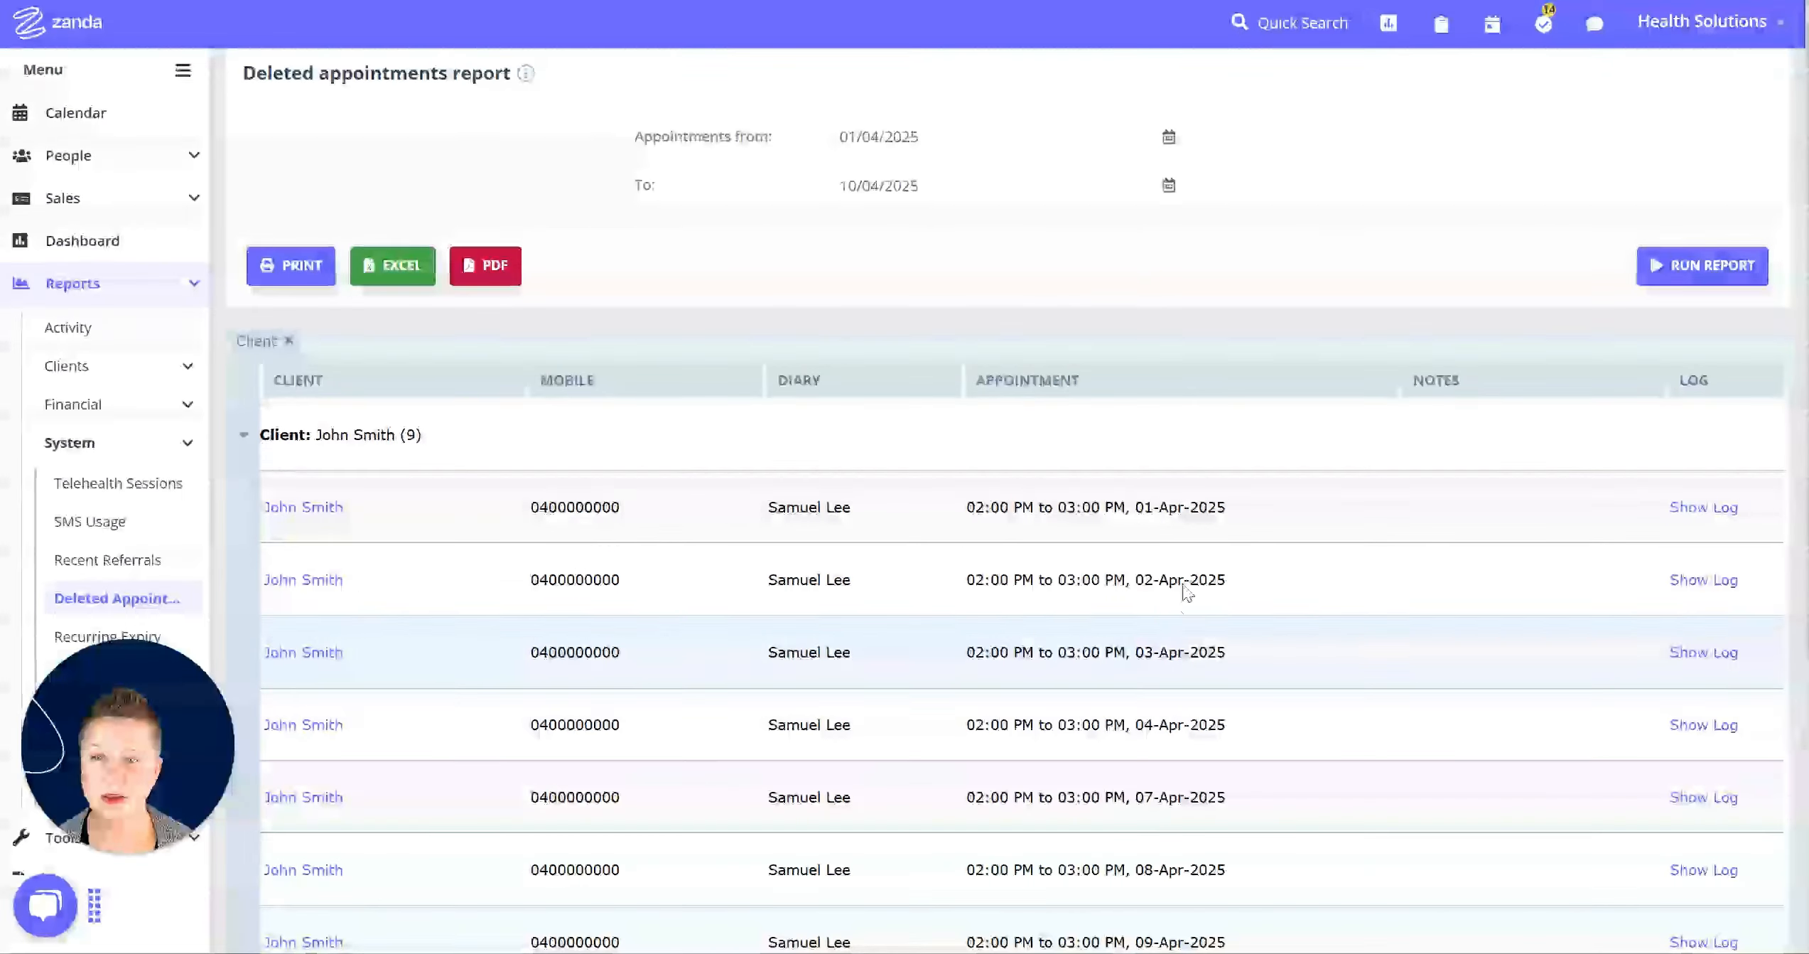
left_click(332, 511)
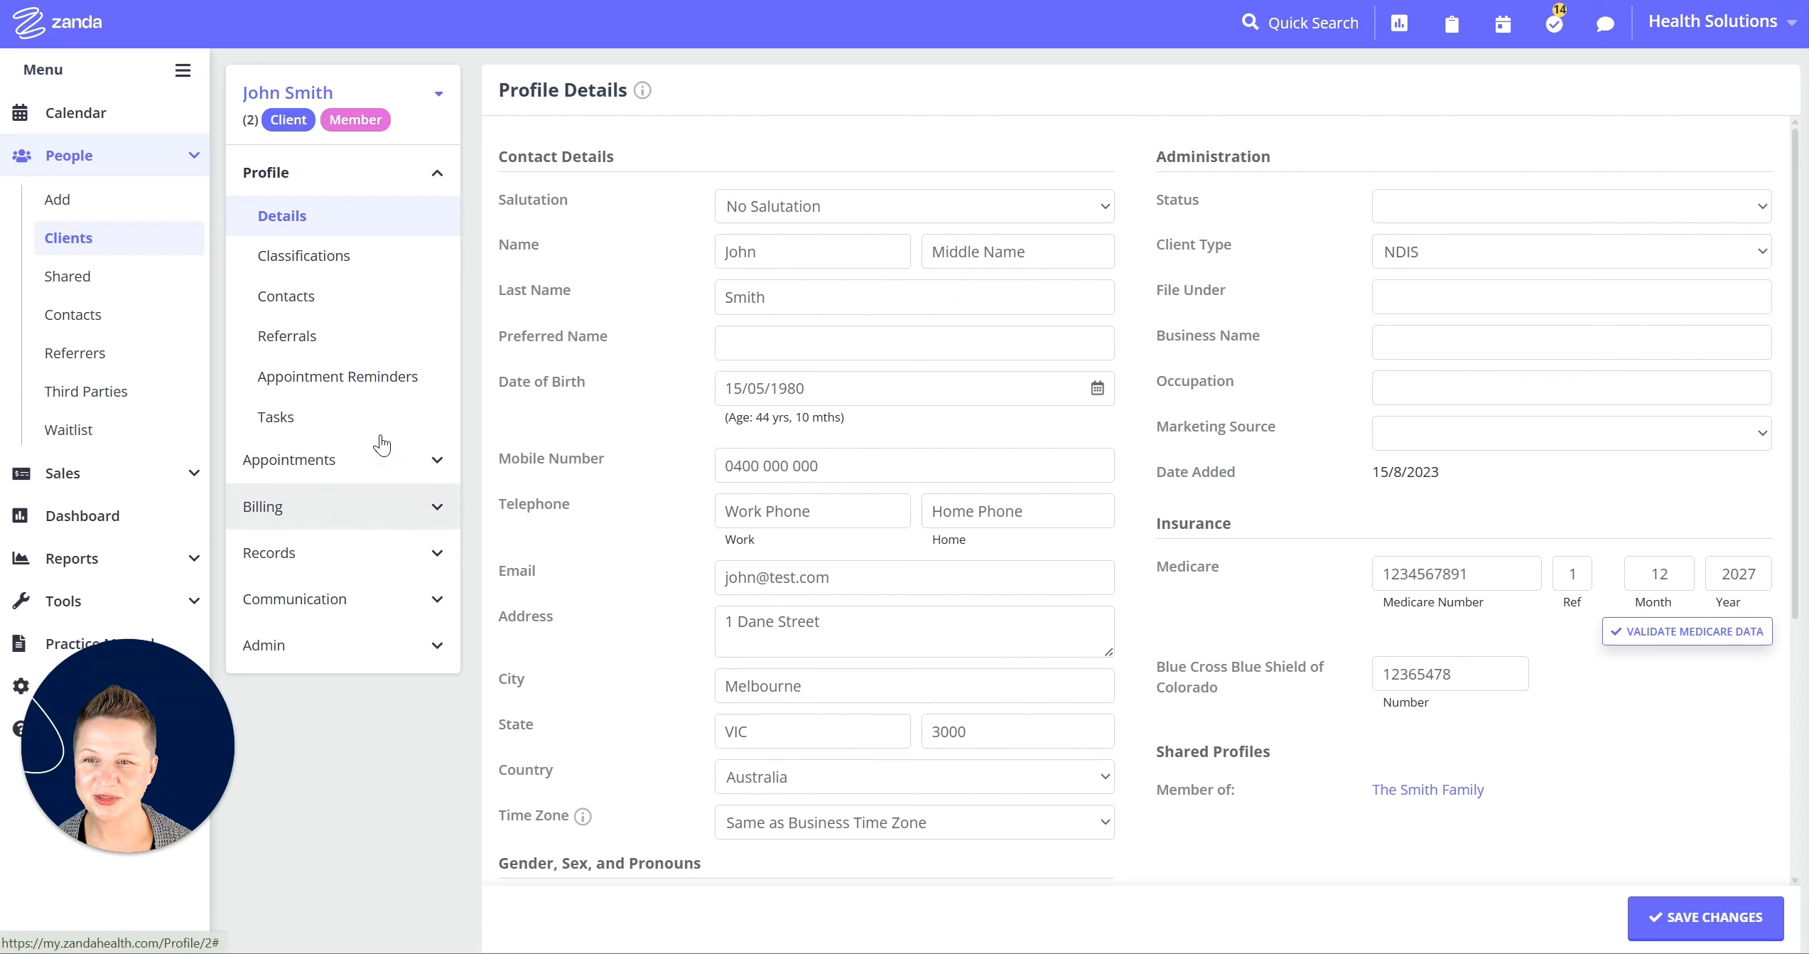
Show the client's Appointments list from their profile with deleted entries included.
left_click(293, 460)
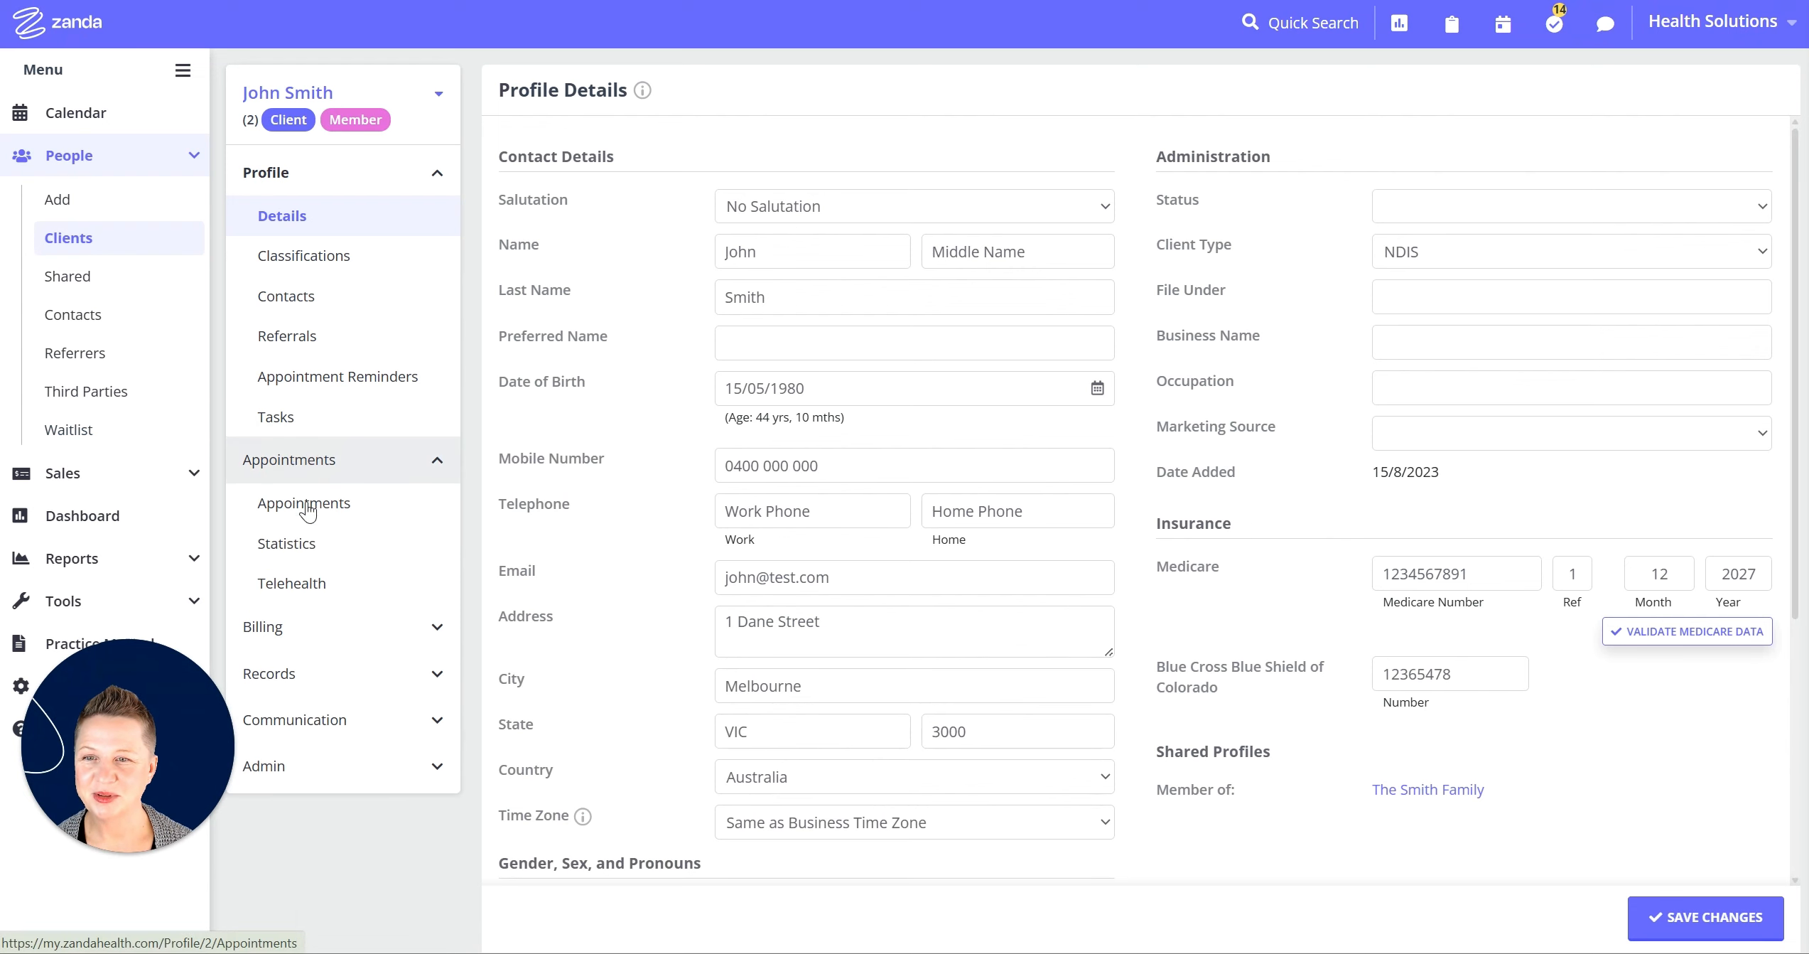
left_click(309, 514)
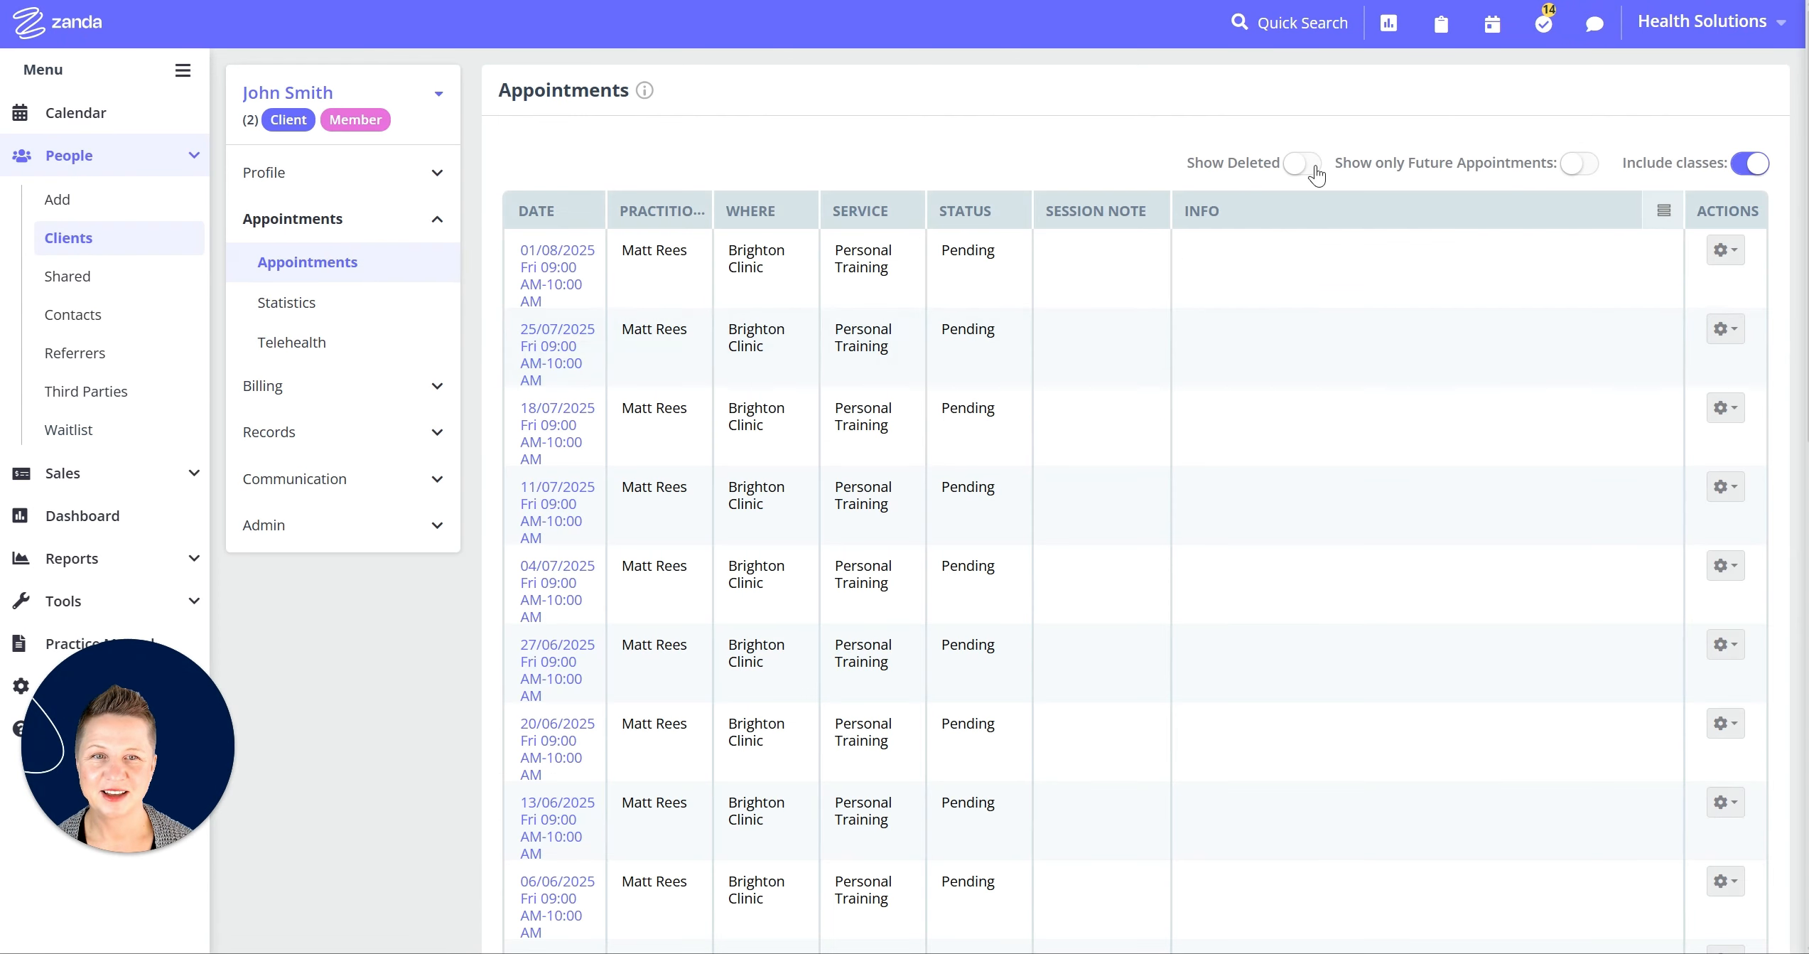
left_click(1315, 165)
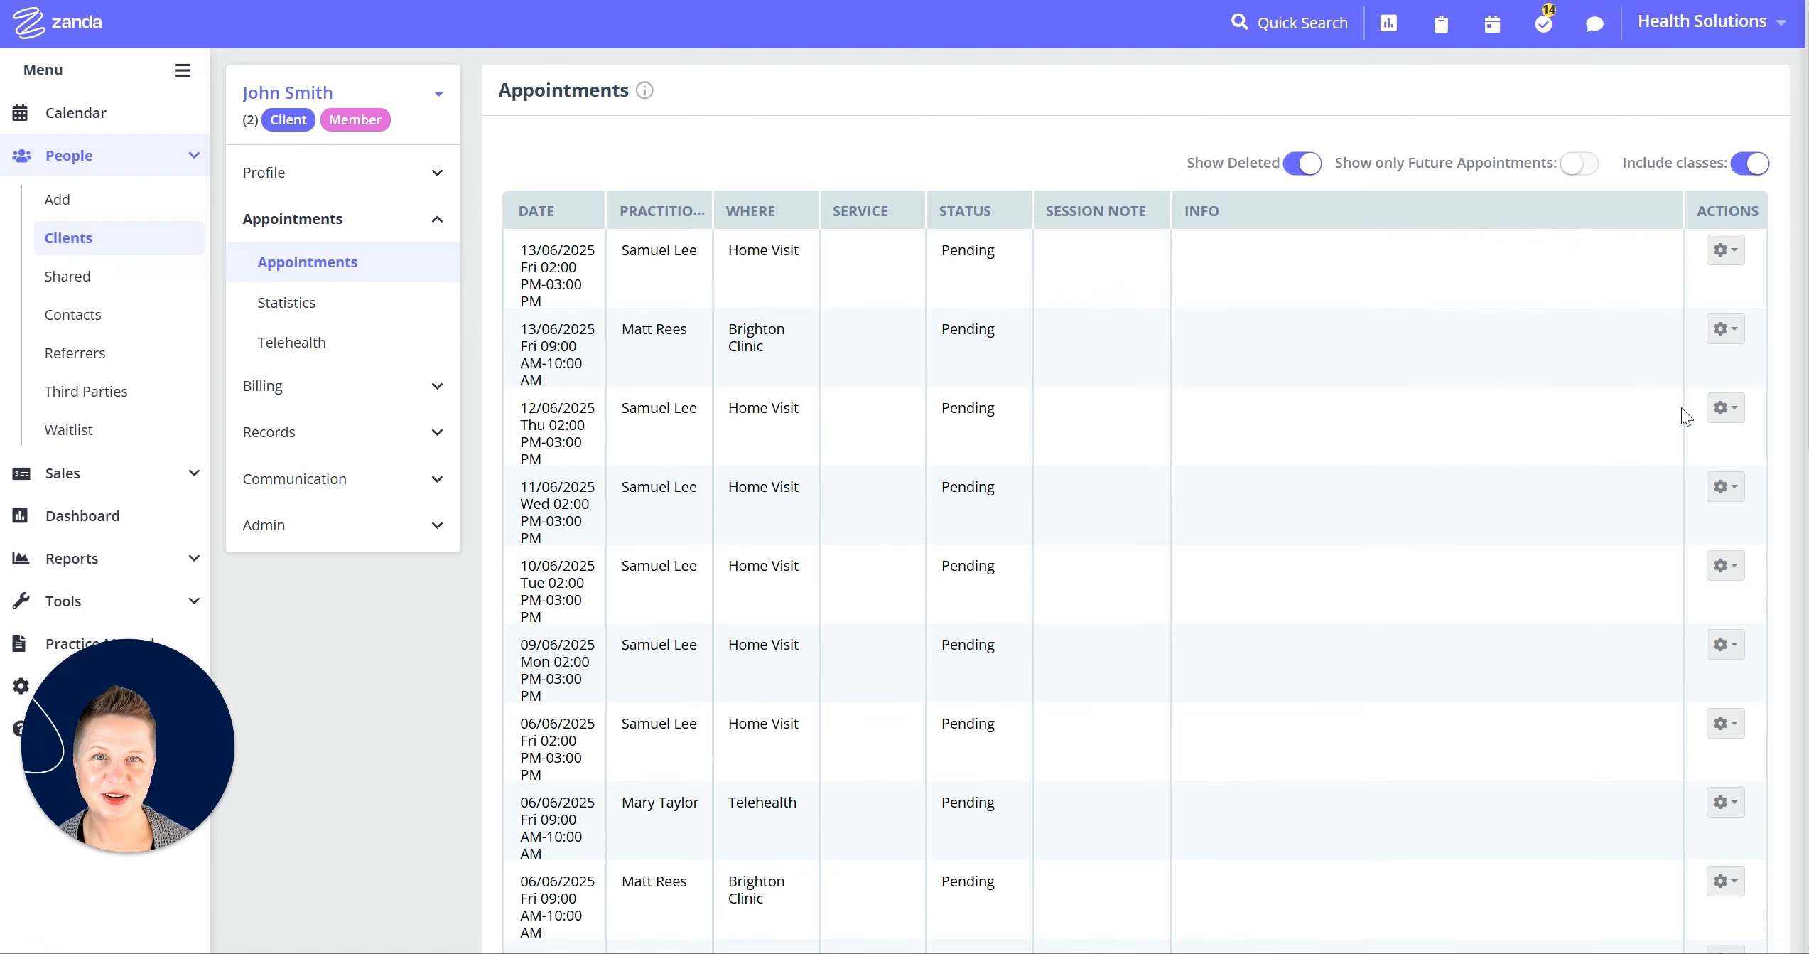